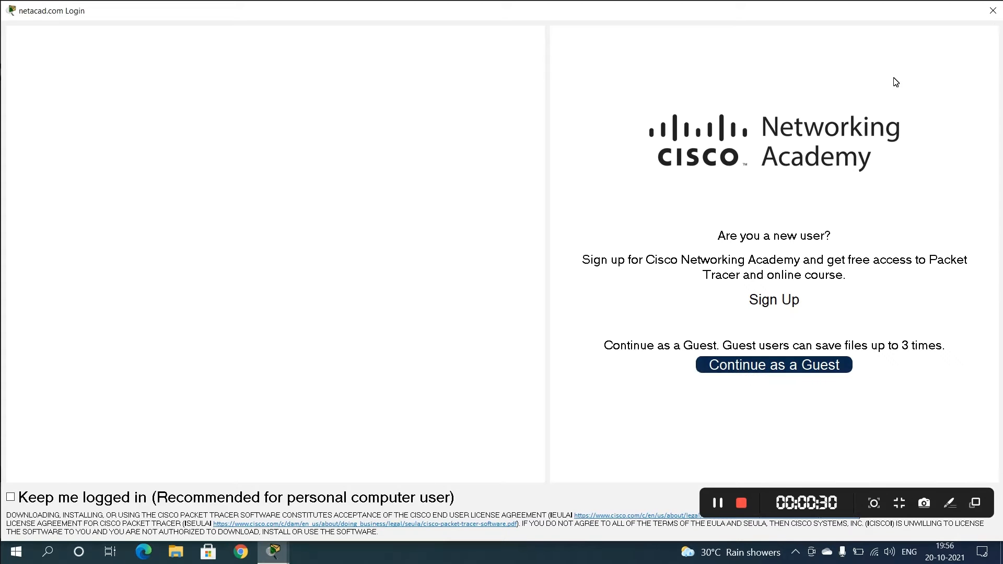
Step: Start a guest login, close the browser page for it, and continue into the program as a guest
click(750, 368)
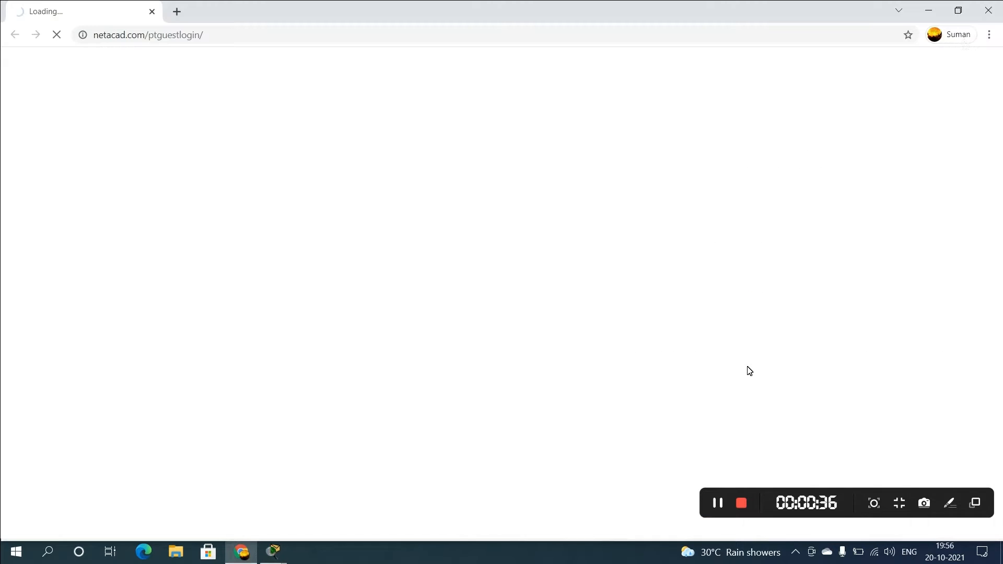
click(988, 10)
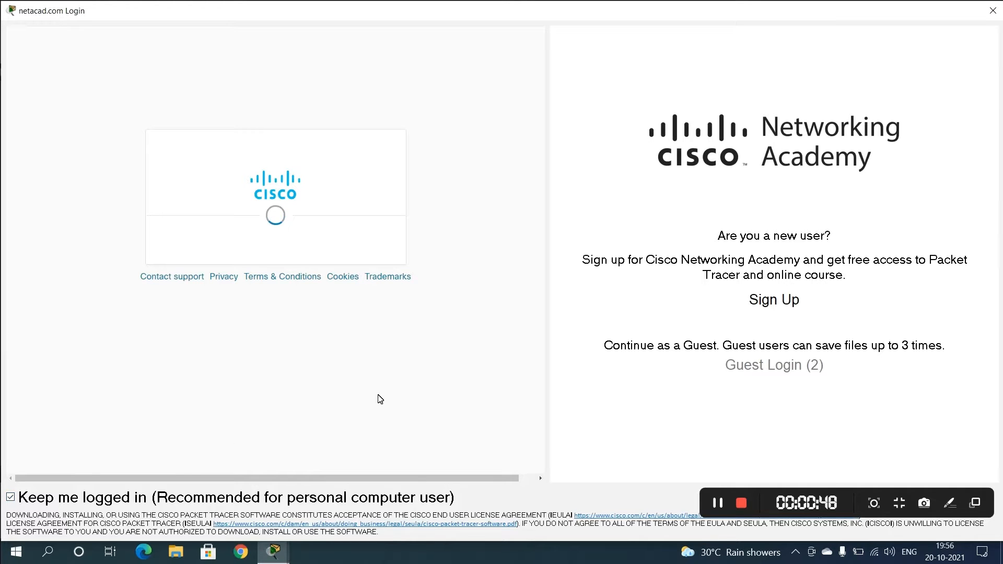
click(803, 372)
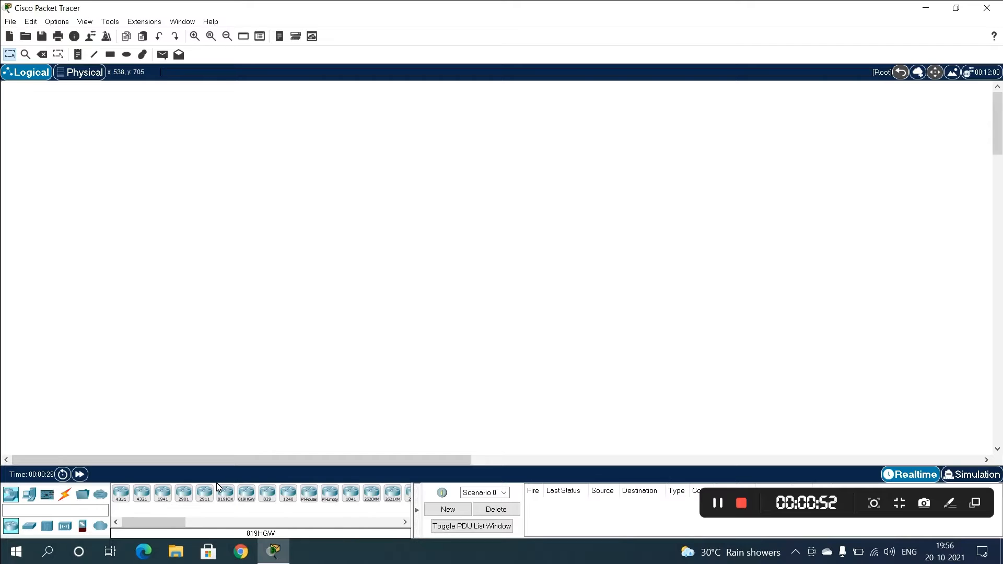
Step: Place three 2960 switches in a widely spaced horizontal row across the upper half of the logical workspace
click(30, 529)
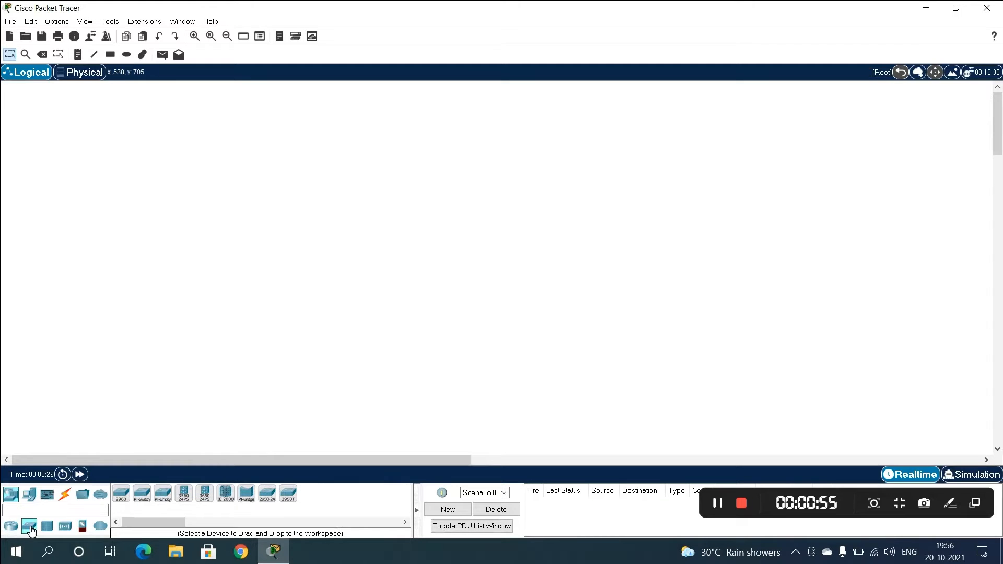
click(122, 494)
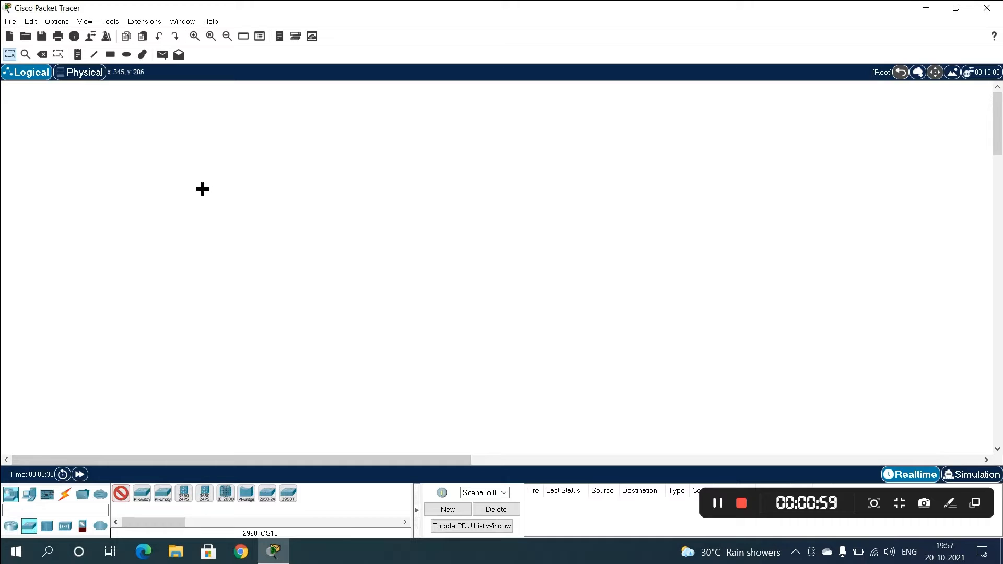
click(211, 213)
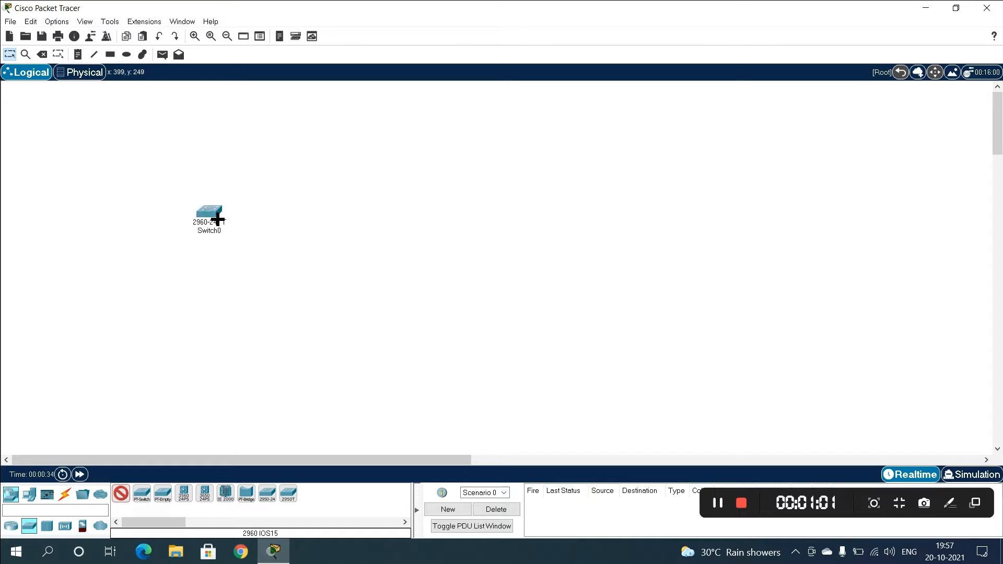
click(473, 222)
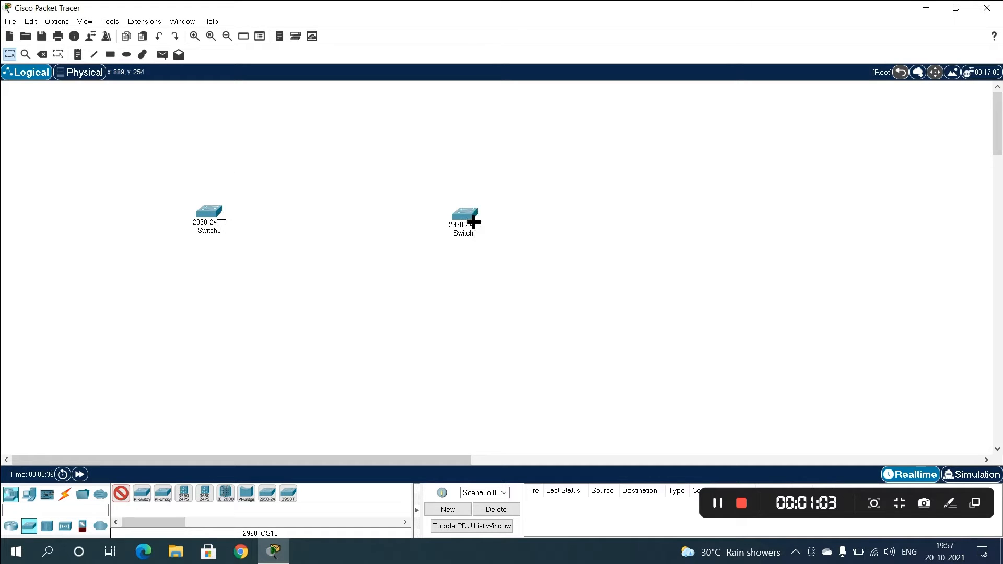
click(711, 225)
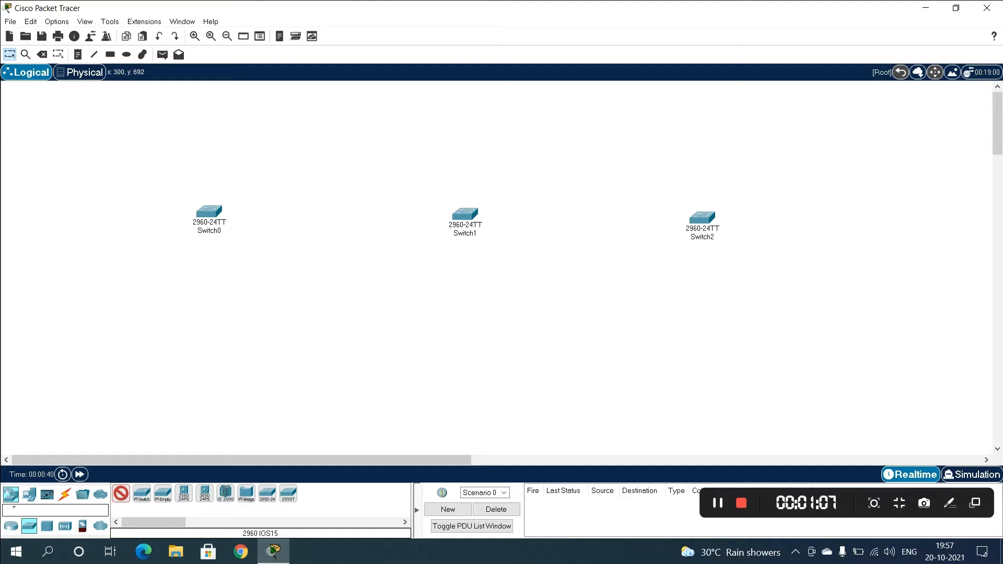
Step: Place three PCs in a row below the first switch, Switch0
click(29, 494)
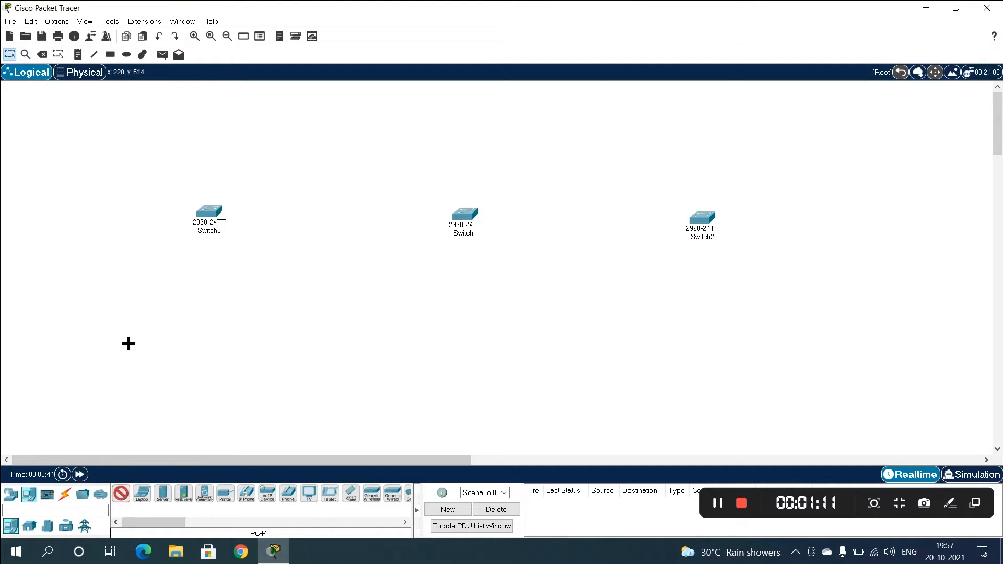
click(118, 354)
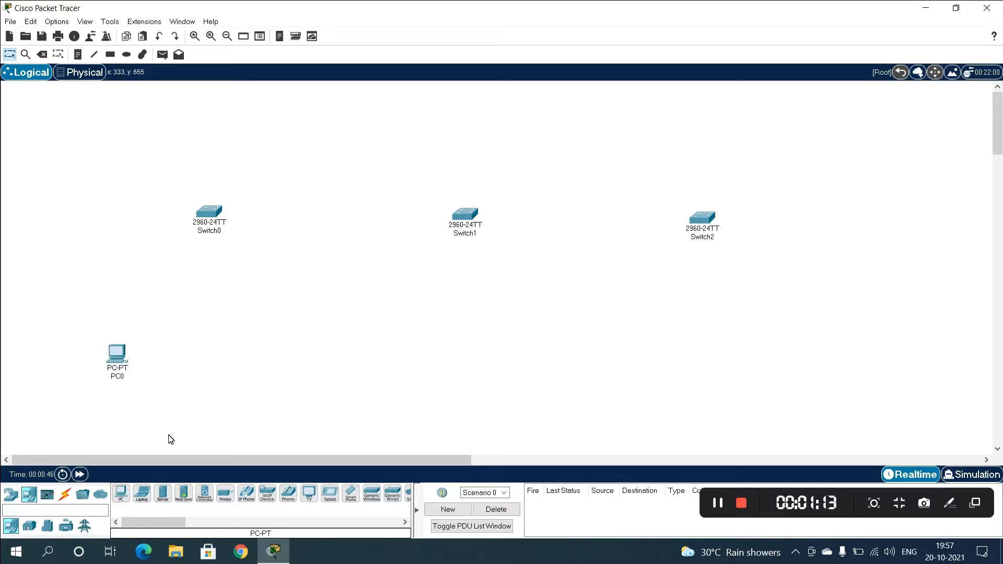
click(124, 495)
click(206, 360)
click(282, 359)
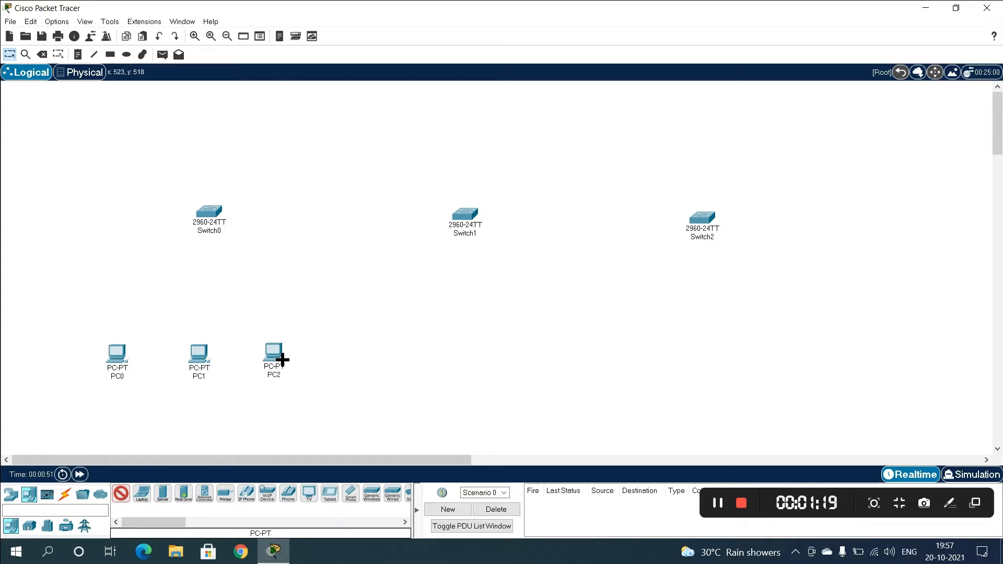
Step: Place three more PCs in the same row below the middle switch, Switch1
click(405, 361)
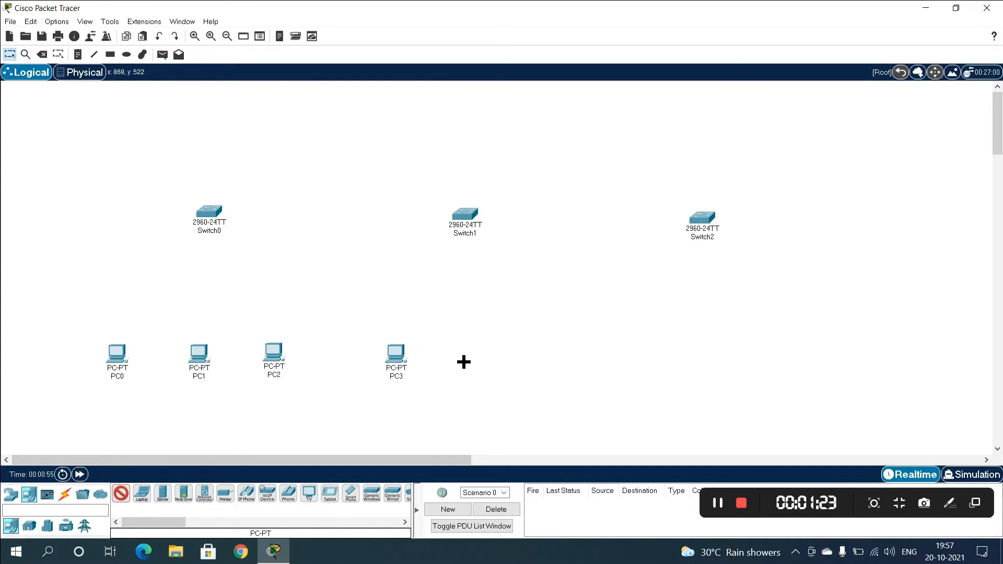
click(471, 360)
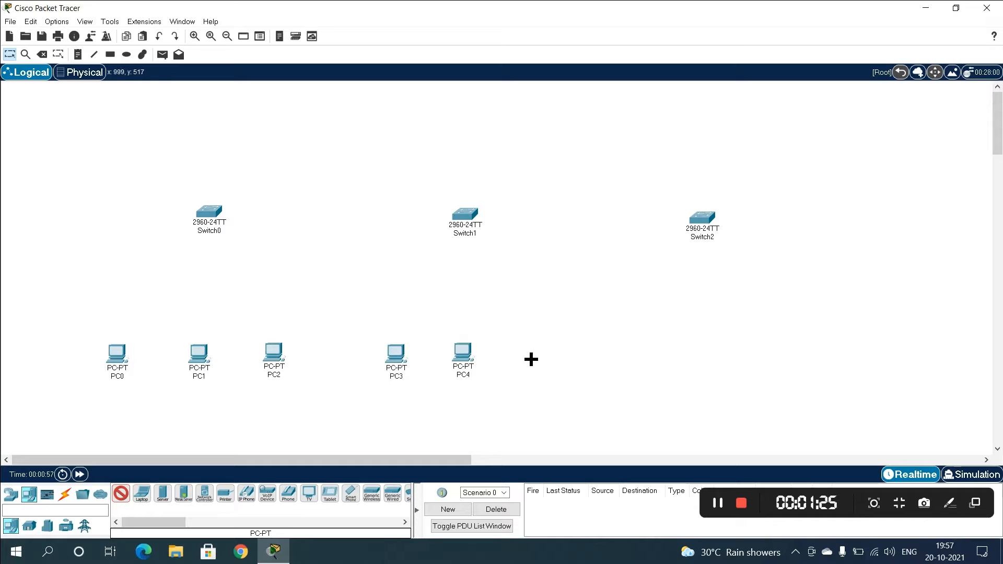
click(530, 359)
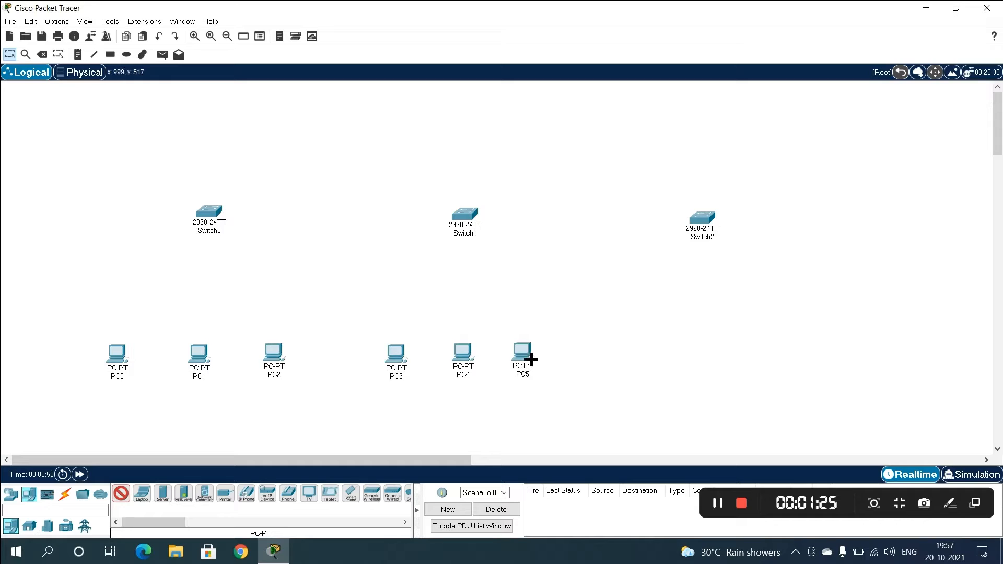
Step: Place three more PCs below Switch2 and shift that switch slightly to centre it above them
click(667, 355)
click(728, 357)
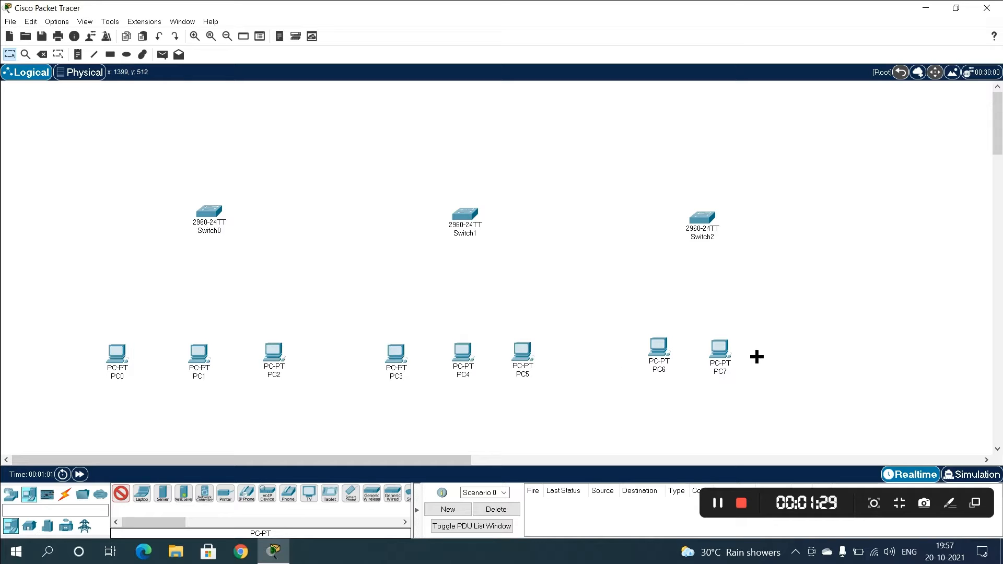
click(781, 356)
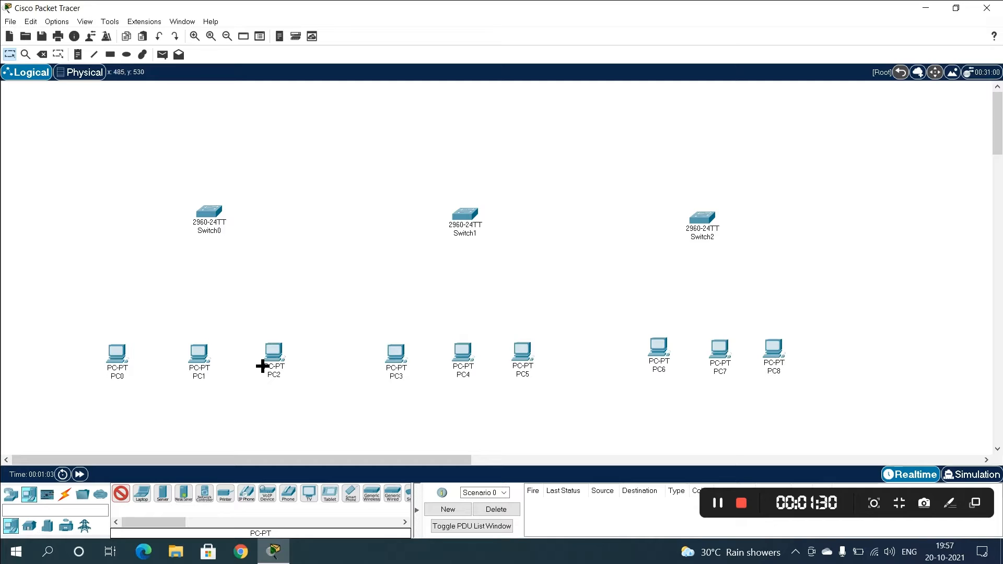
key(Escape)
drag(704, 229, 716, 227)
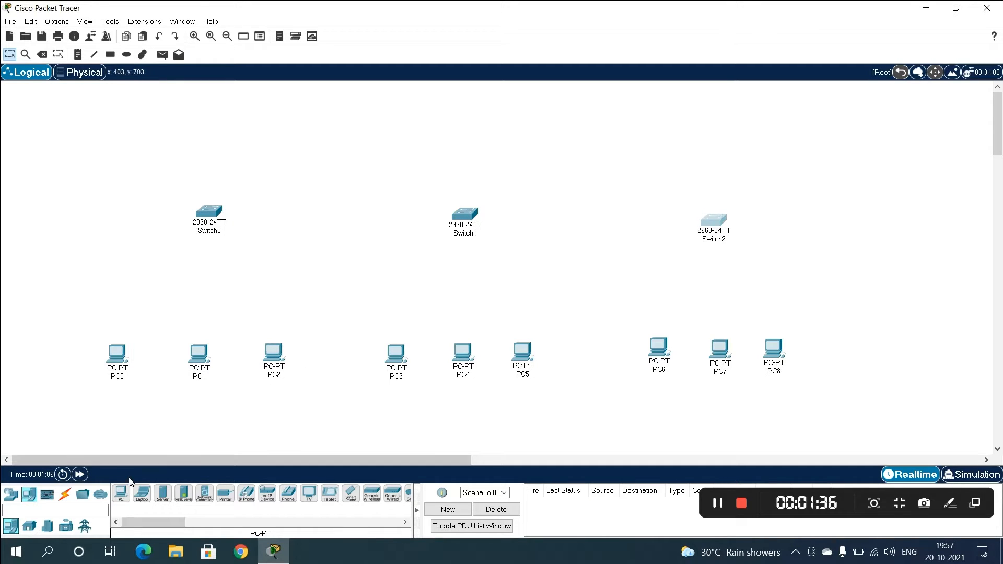
Step: Connect FastEthernet0/1 of Switch0 to FastEthernet0 of PC0 with a Copper Straight-Through cable
click(65, 494)
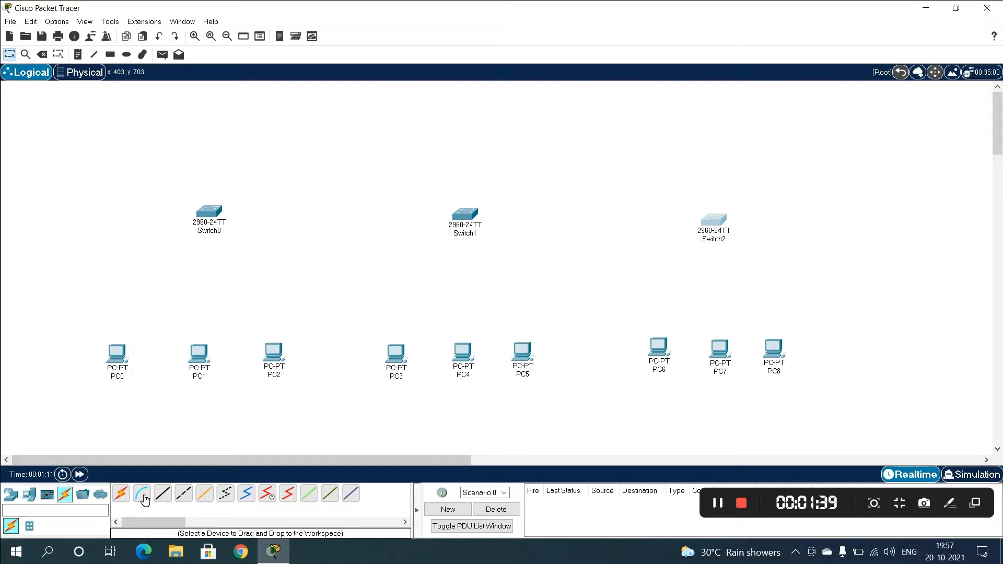
click(164, 500)
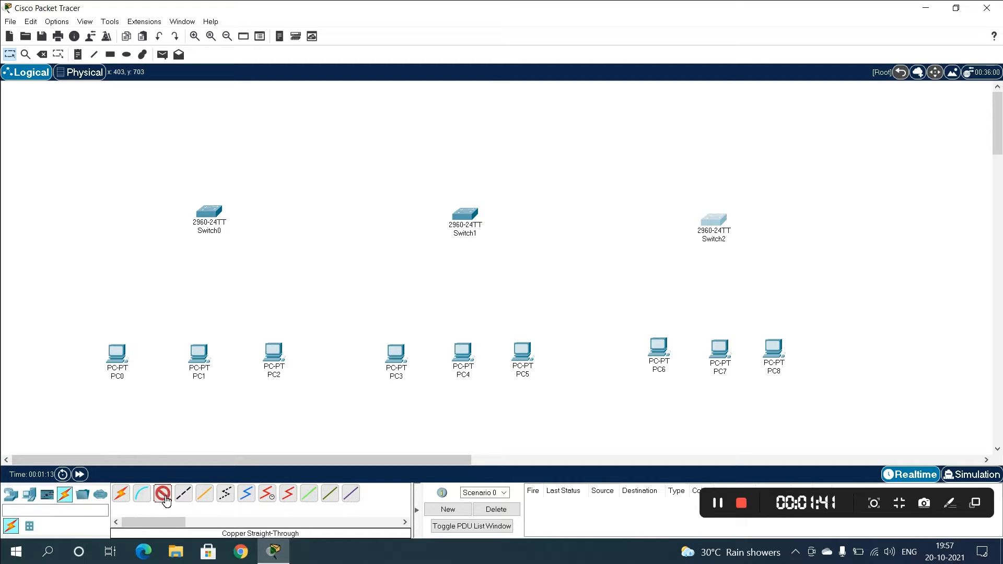
click(210, 217)
click(257, 235)
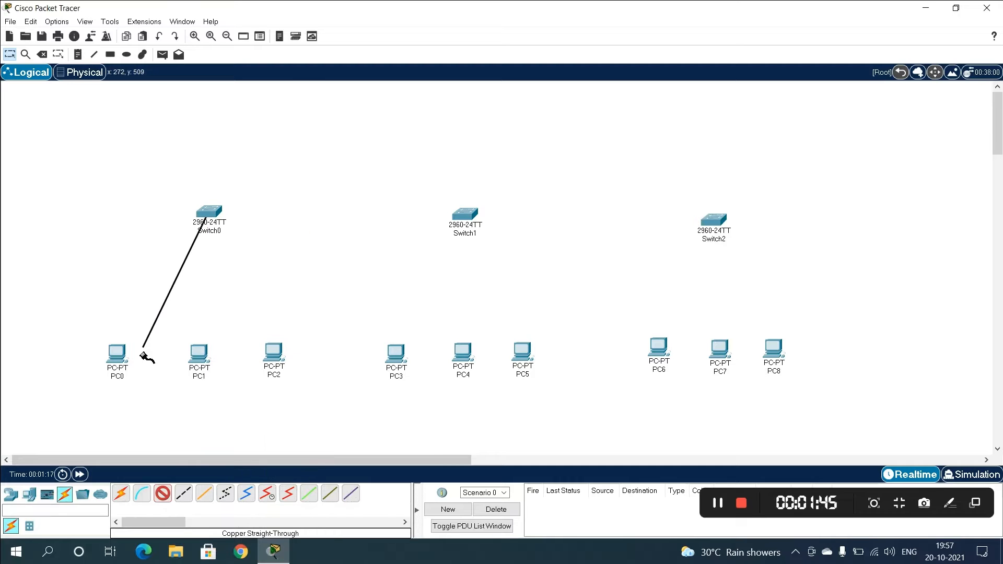
click(124, 351)
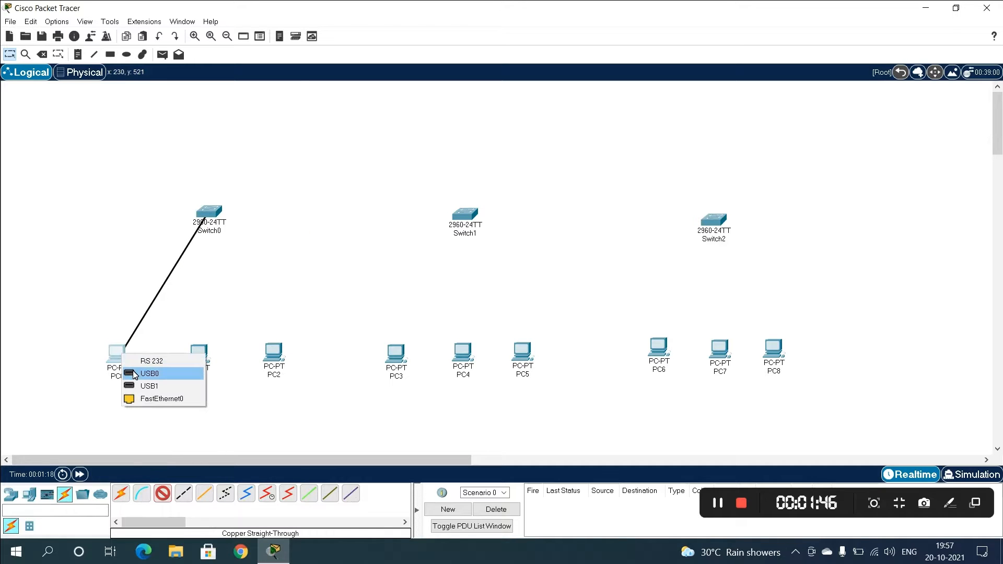
click(134, 400)
Step: Cable Switch0 with straight-through links from FastEthernet0/2 to PC1 and FastEthernet0/3 to PC2, using FastEthernet0 on each PC
click(212, 216)
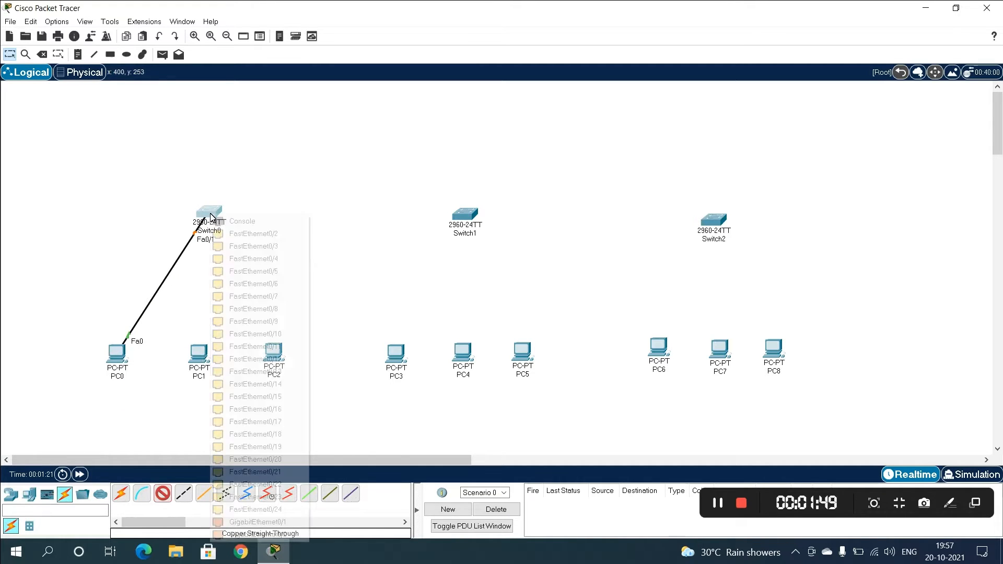
click(253, 233)
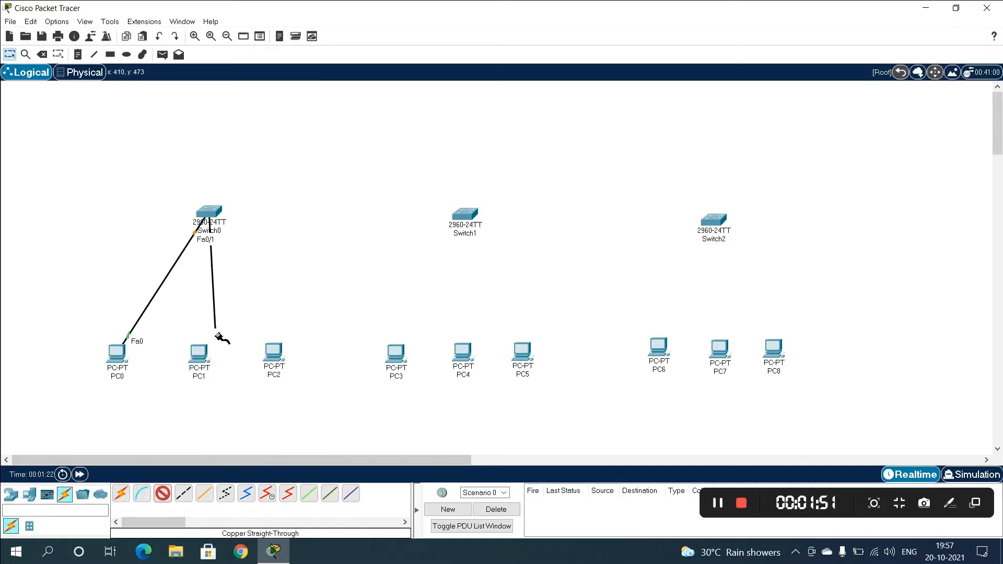
click(210, 360)
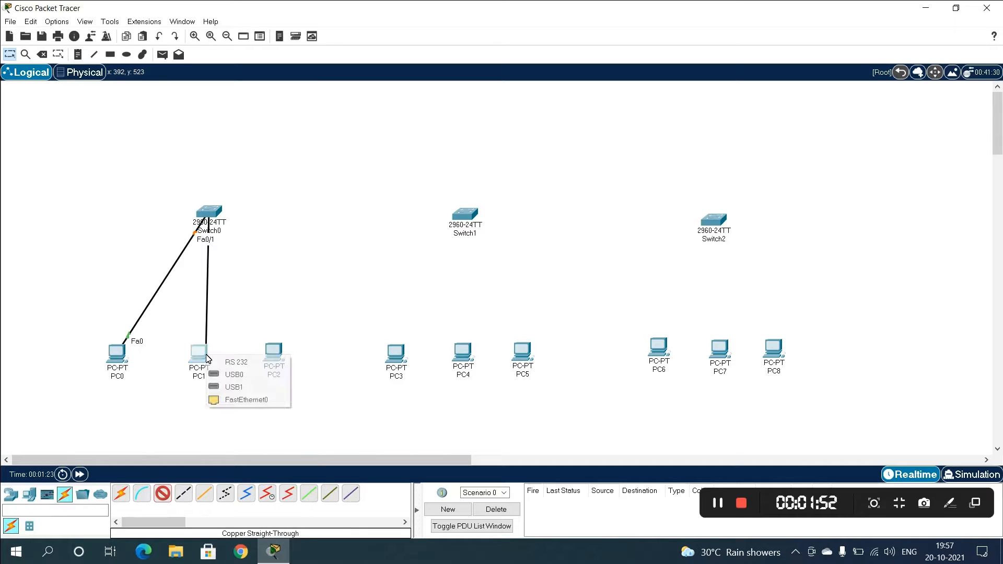
click(228, 401)
click(209, 214)
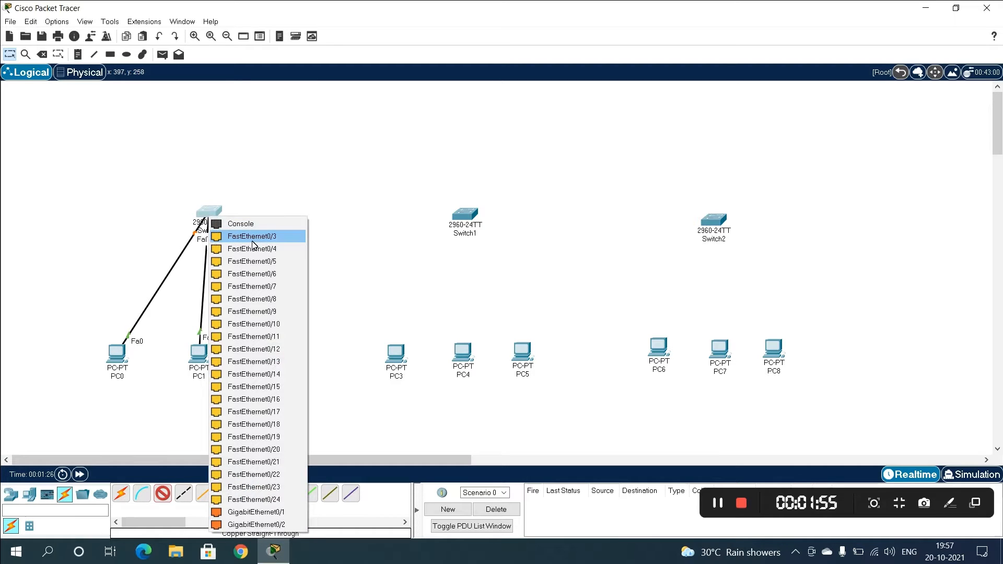
click(253, 240)
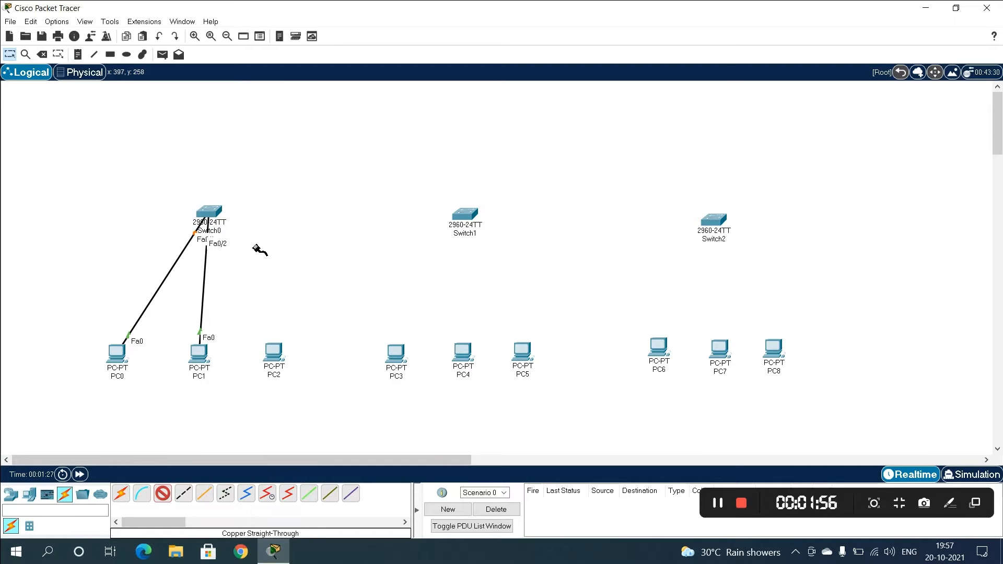
click(281, 355)
click(312, 401)
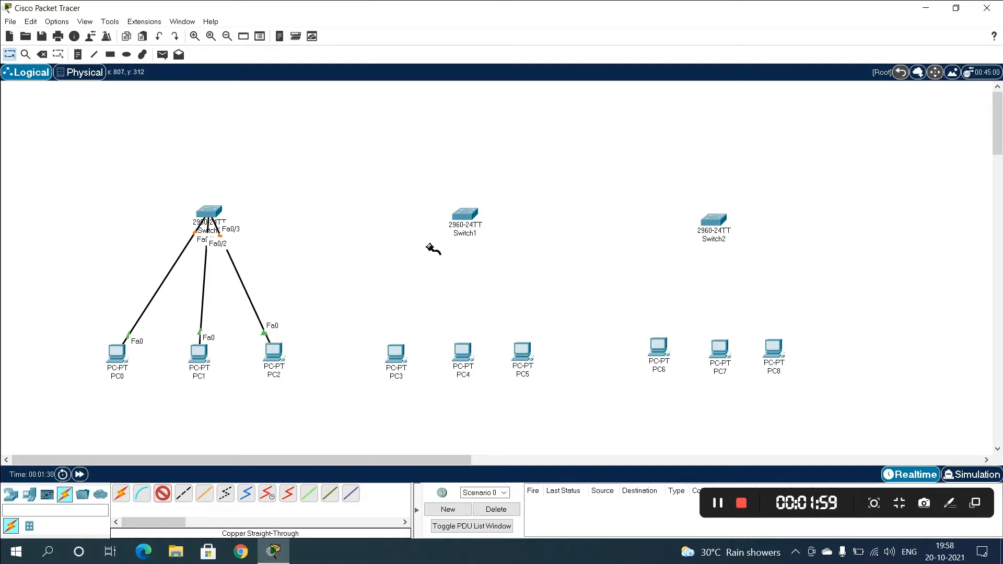
Step: Cable Switch1 with straight-through links from FastEthernet0/1 to PC3 and FastEthernet0/2 to PC4, using FastEthernet0 on each PC
click(475, 222)
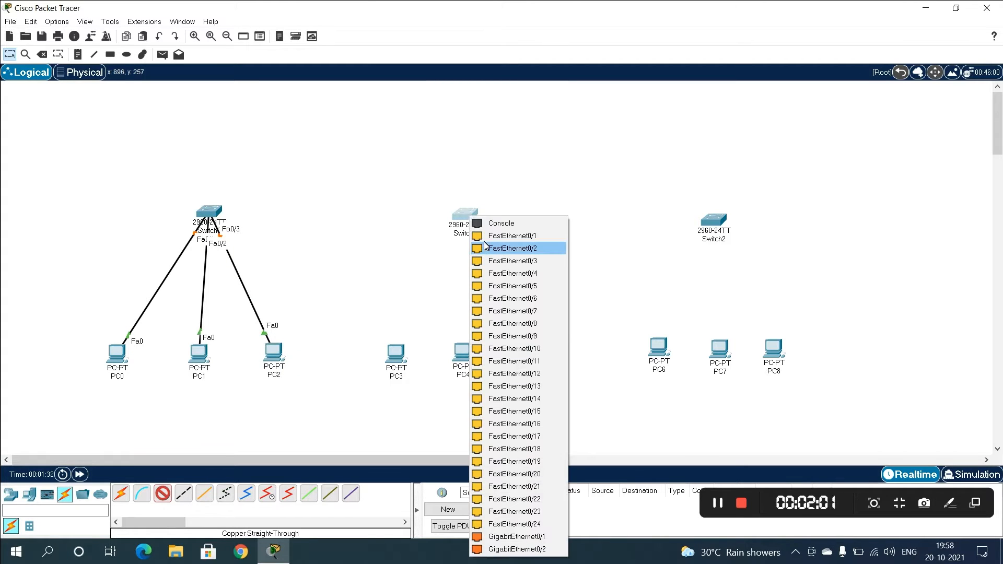
click(484, 236)
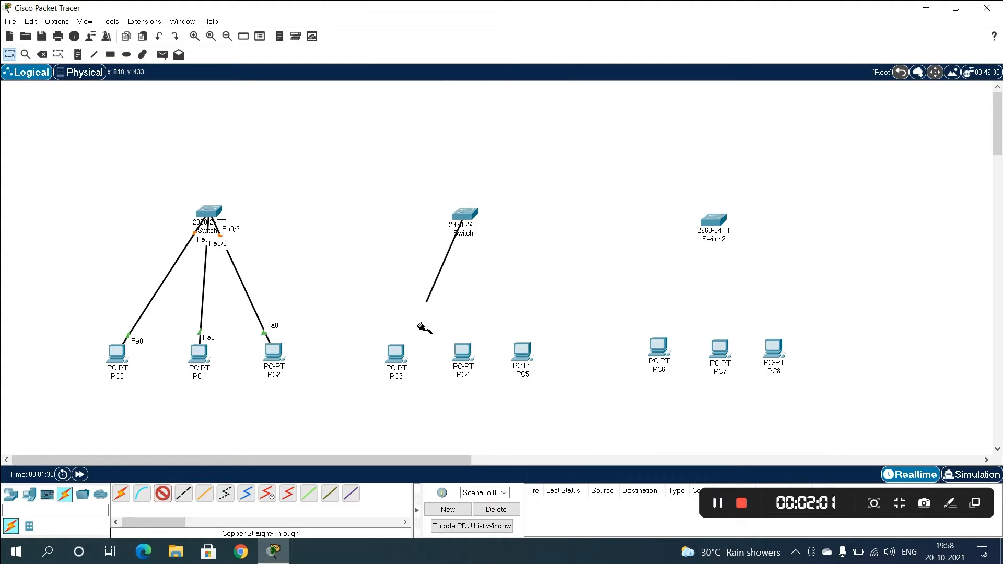
click(400, 353)
click(418, 392)
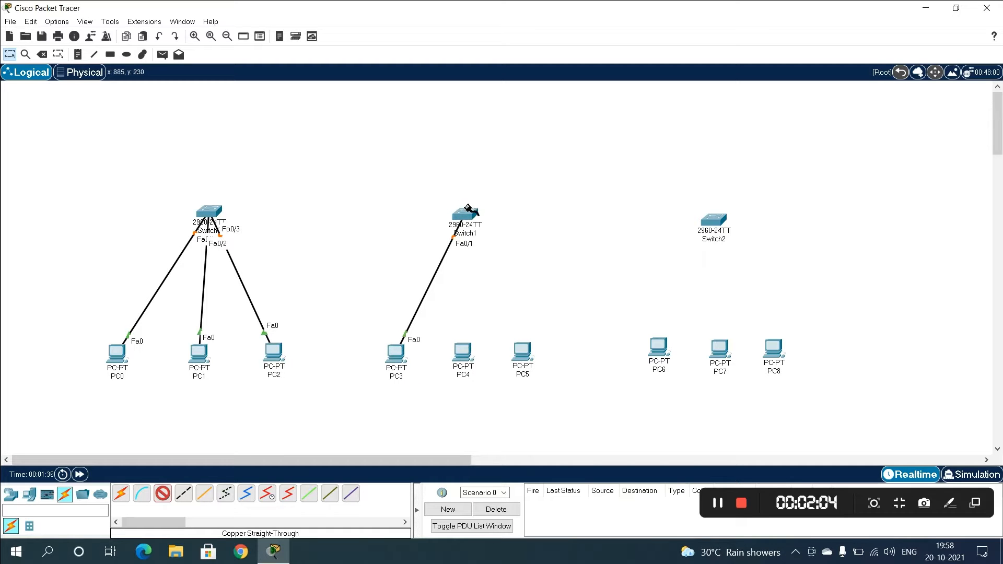
click(469, 216)
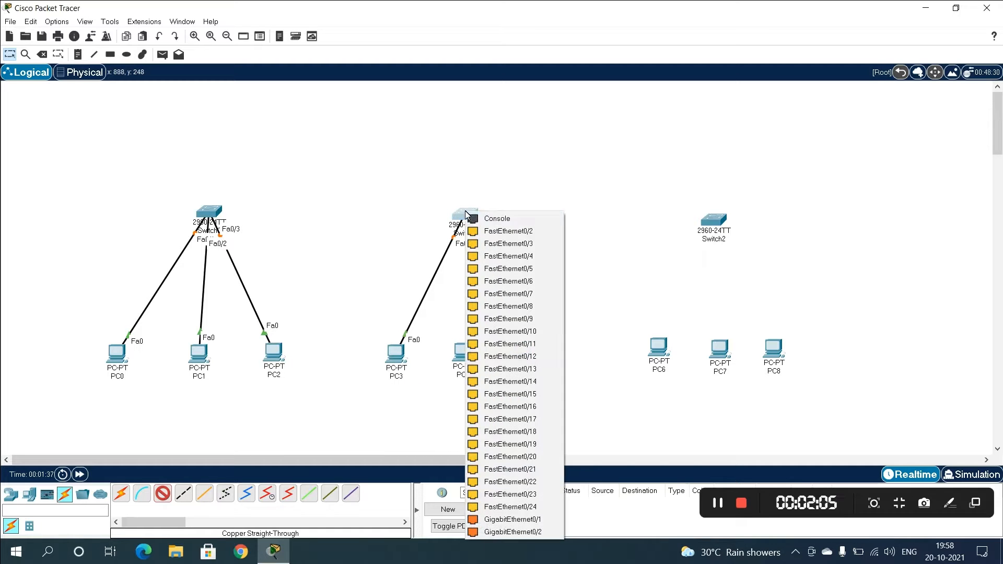
click(484, 232)
click(464, 351)
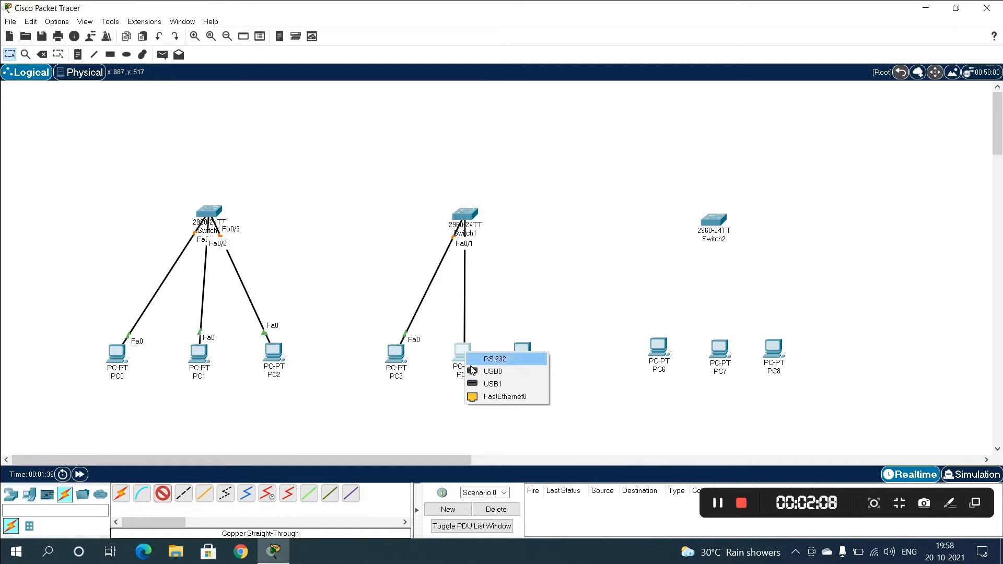
click(479, 397)
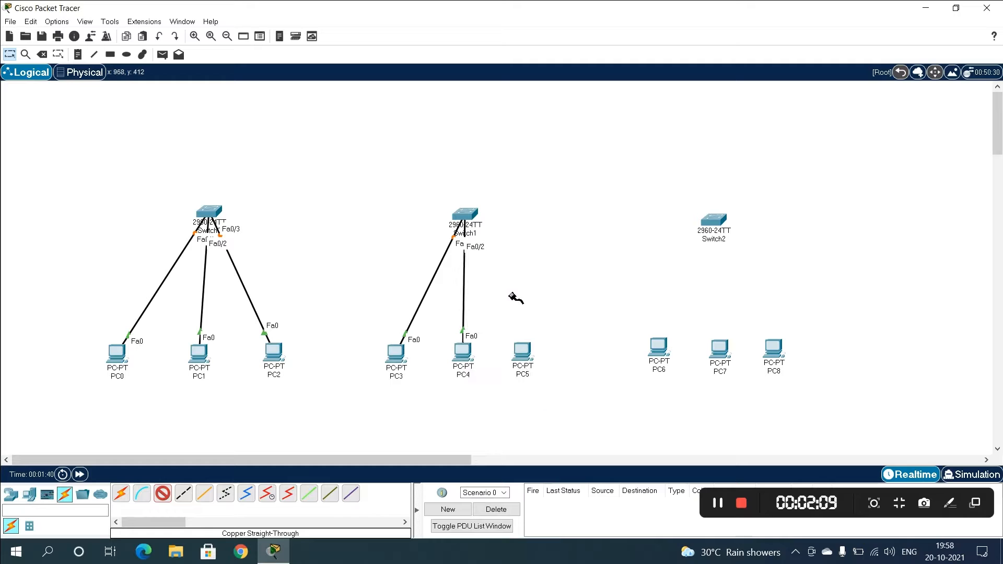
Step: Connect FastEthernet0/3 of Switch1 to FastEthernet0 of PC5 with a Copper Straight-Through cable
click(477, 218)
click(505, 242)
click(524, 355)
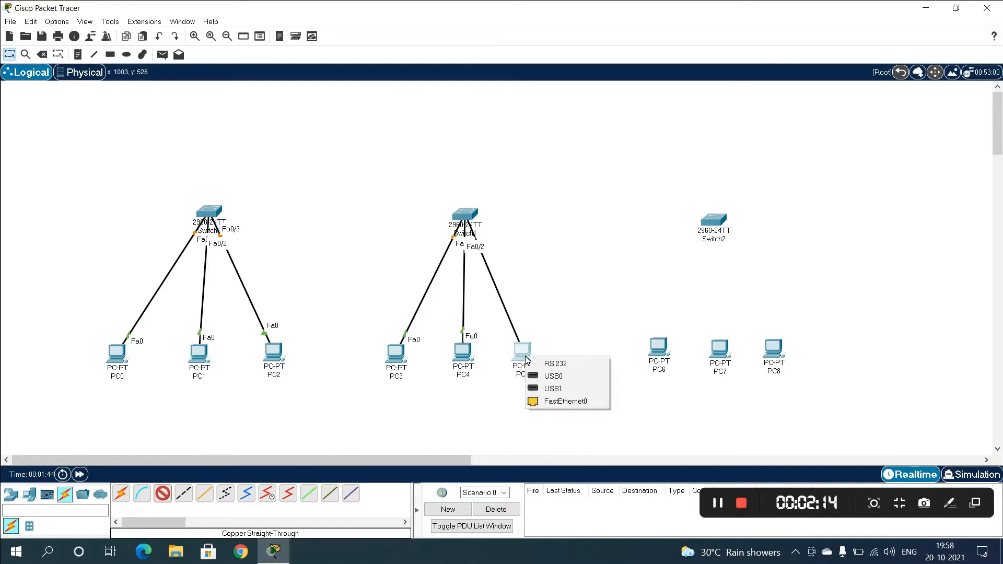
click(545, 401)
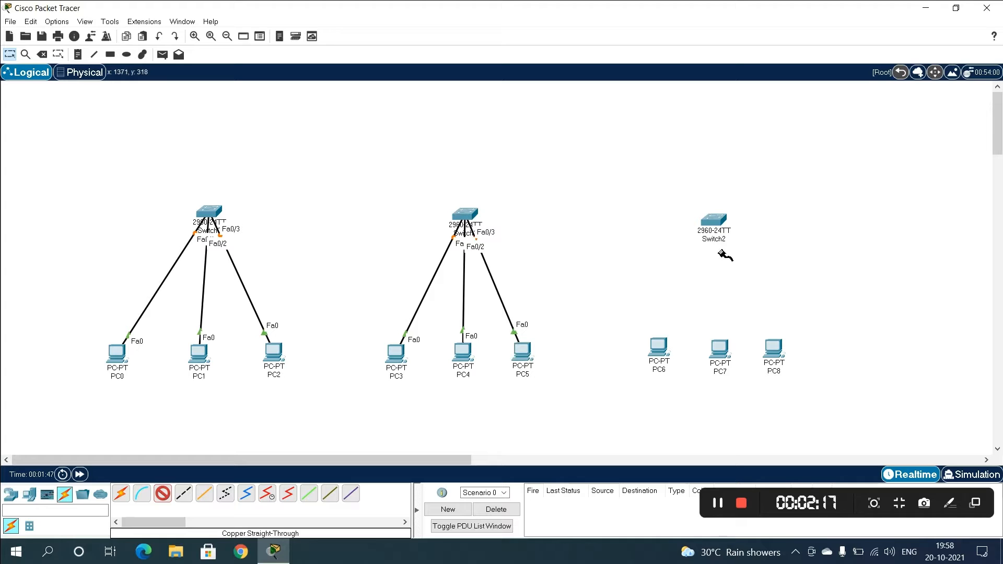
Step: Cable Switch2 with straight-through links from FastEthernet0/2 to PC6 and FastEthernet0/1 to PC7, using FastEthernet0 on each PC
click(715, 221)
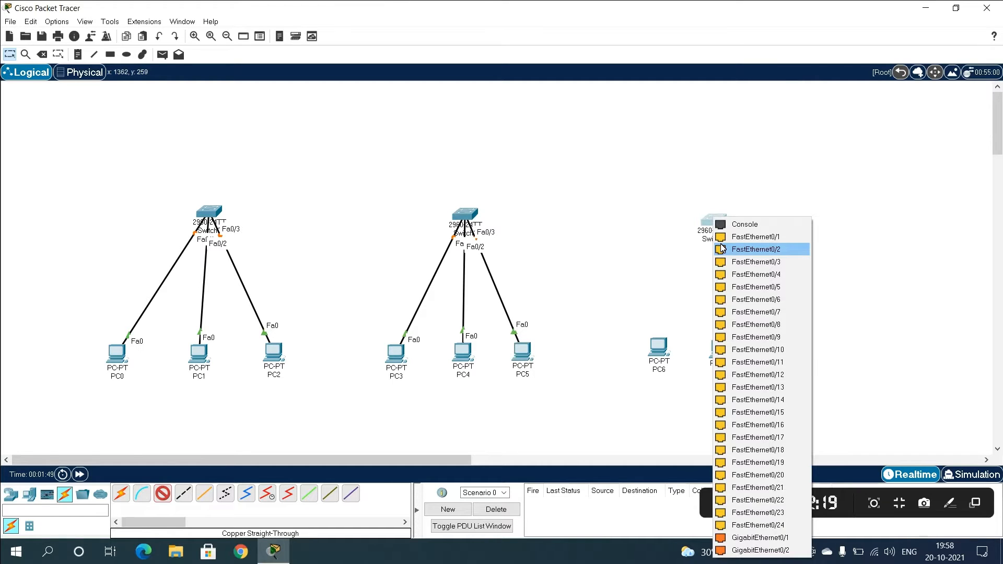
click(722, 249)
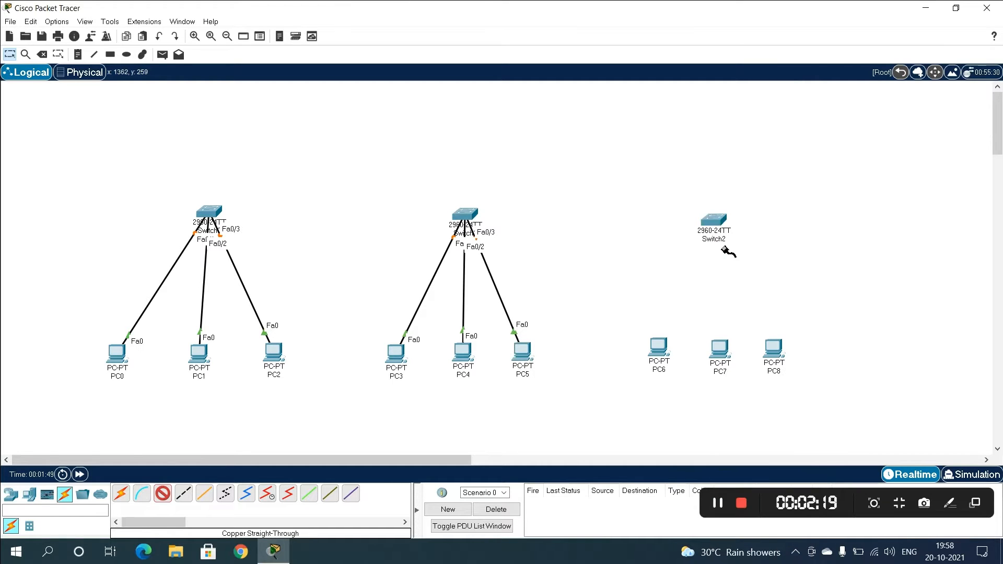
click(673, 359)
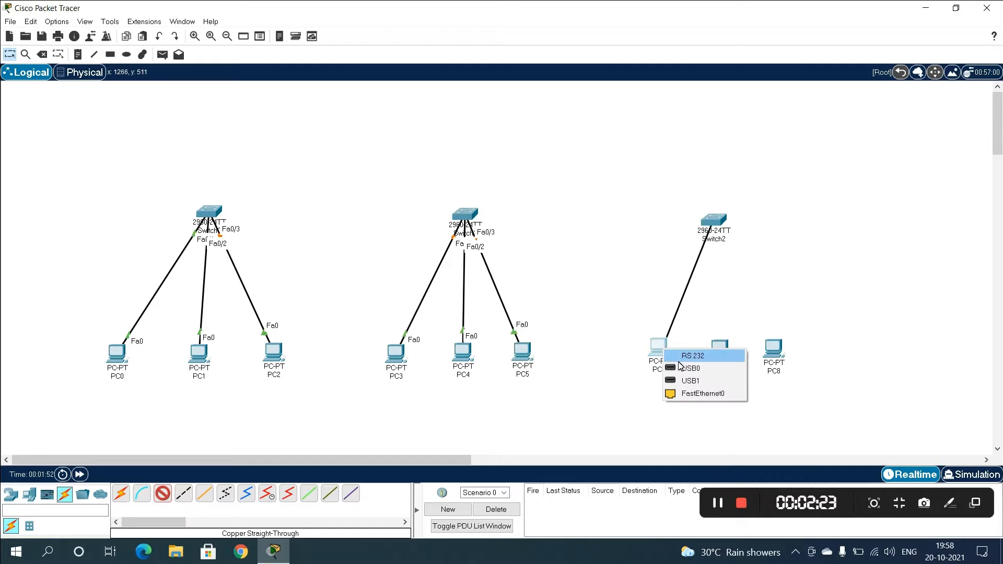
click(678, 394)
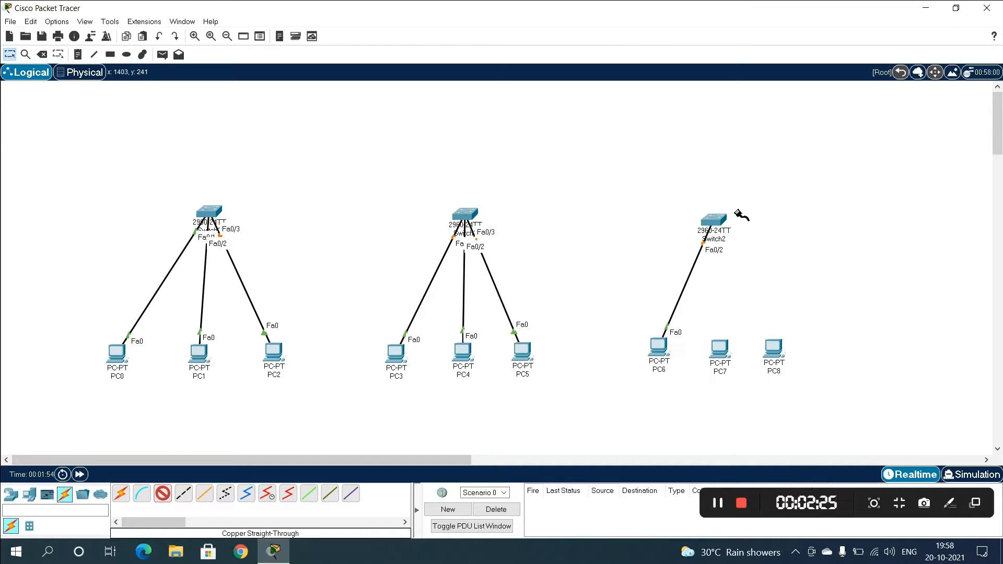
click(721, 220)
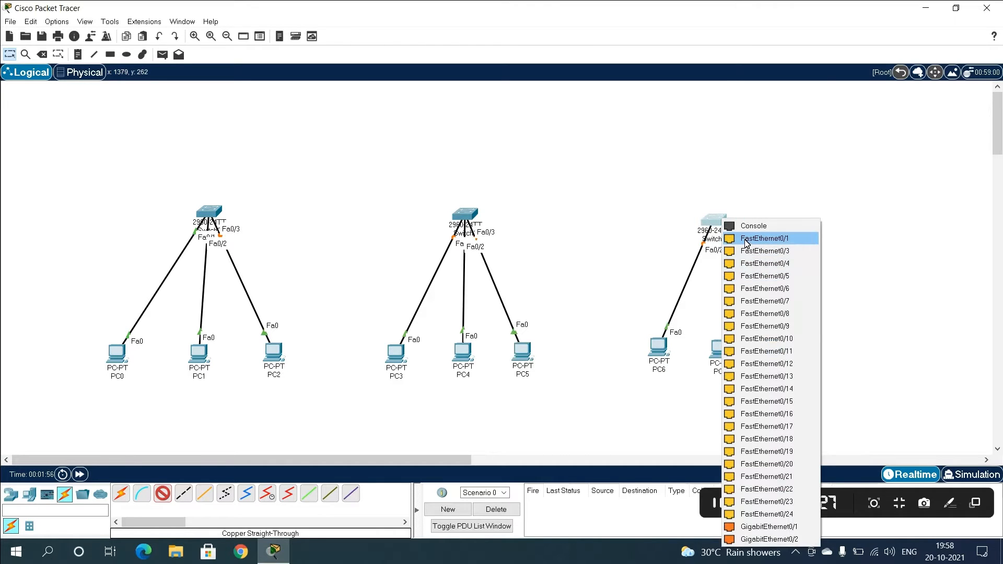
click(745, 239)
click(720, 348)
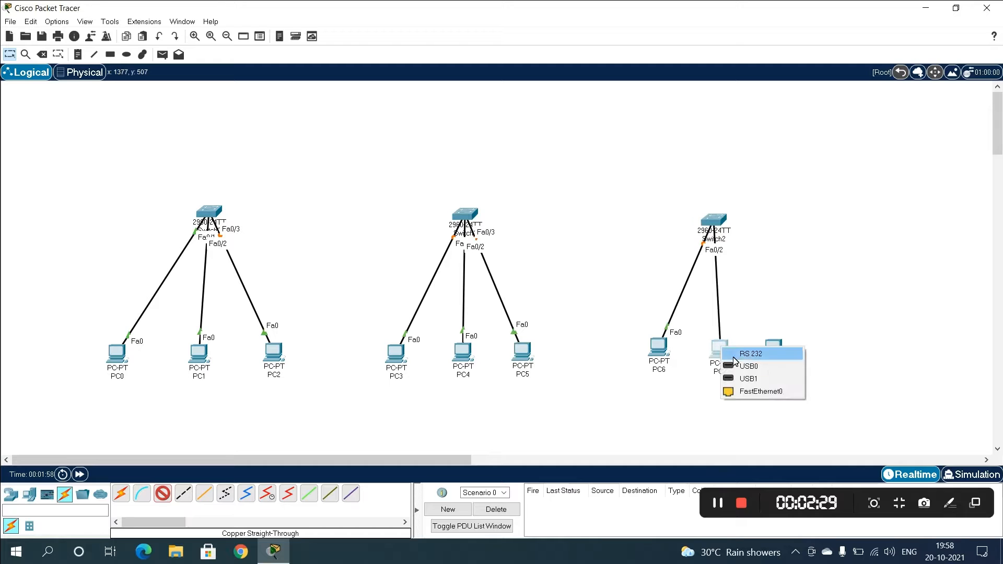
click(751, 392)
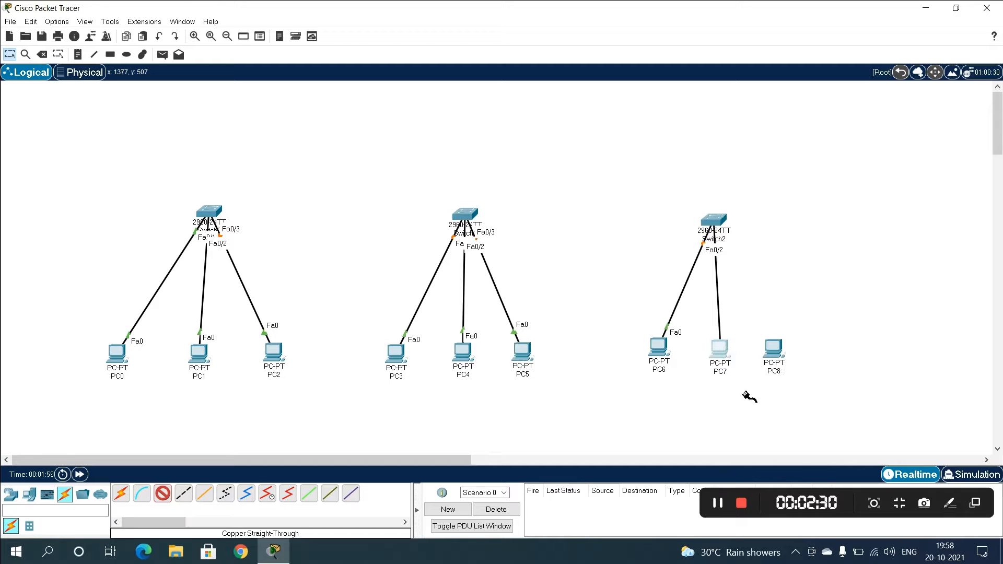
Step: Connect FastEthernet0/3 of Switch2 to FastEthernet0 of PC8 with a Copper Straight-Through cable
click(720, 226)
click(745, 250)
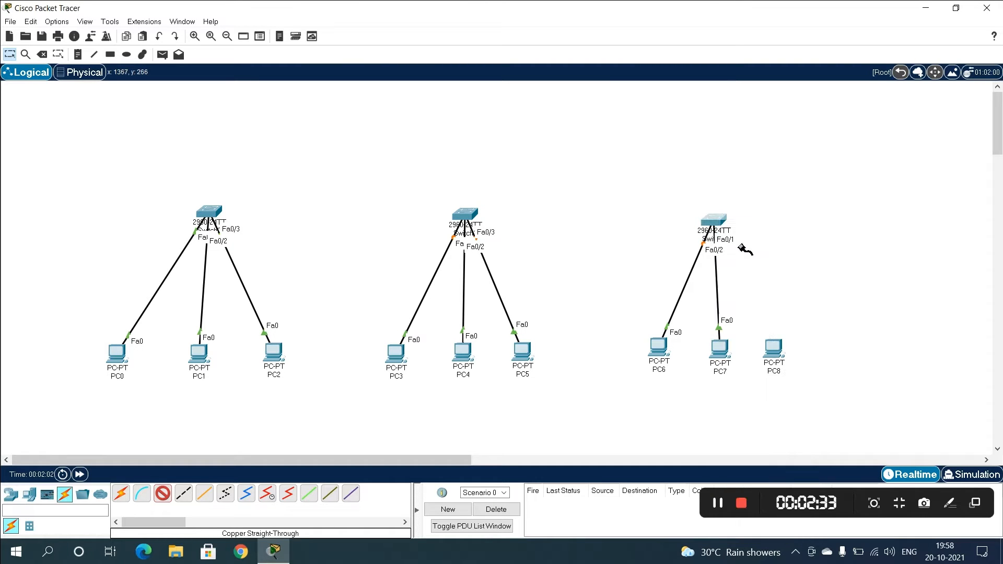
click(774, 346)
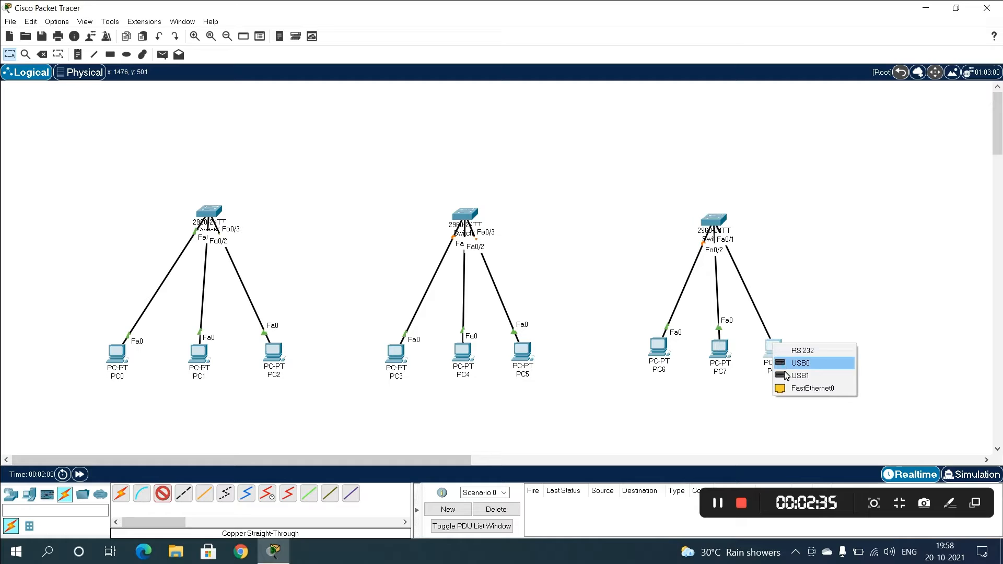
click(787, 389)
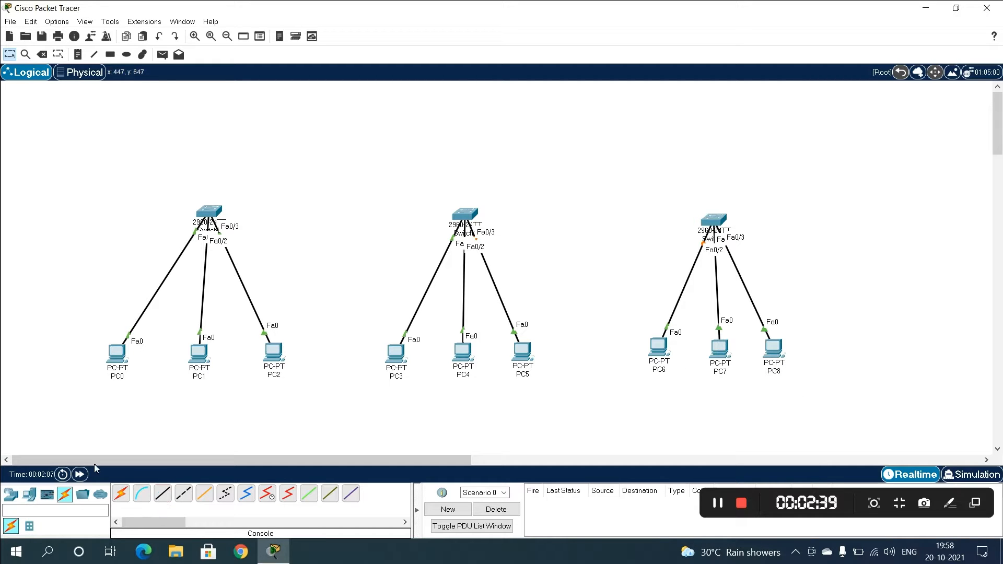
Step: Connect FastEthernet0/4 of Switch0 to FastEthernet0/4 of Switch1 with a Copper Cross-Over cable
click(191, 497)
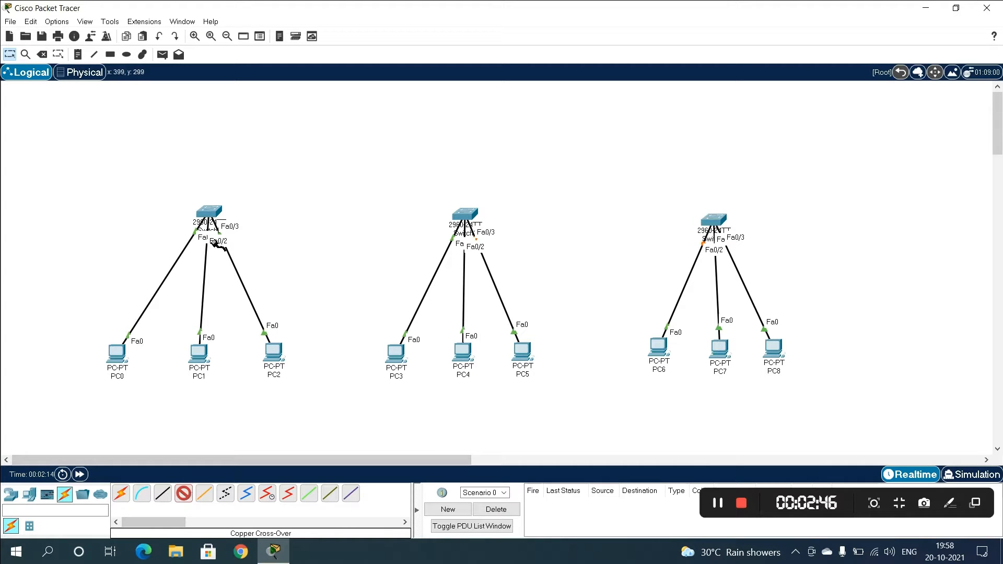
click(218, 216)
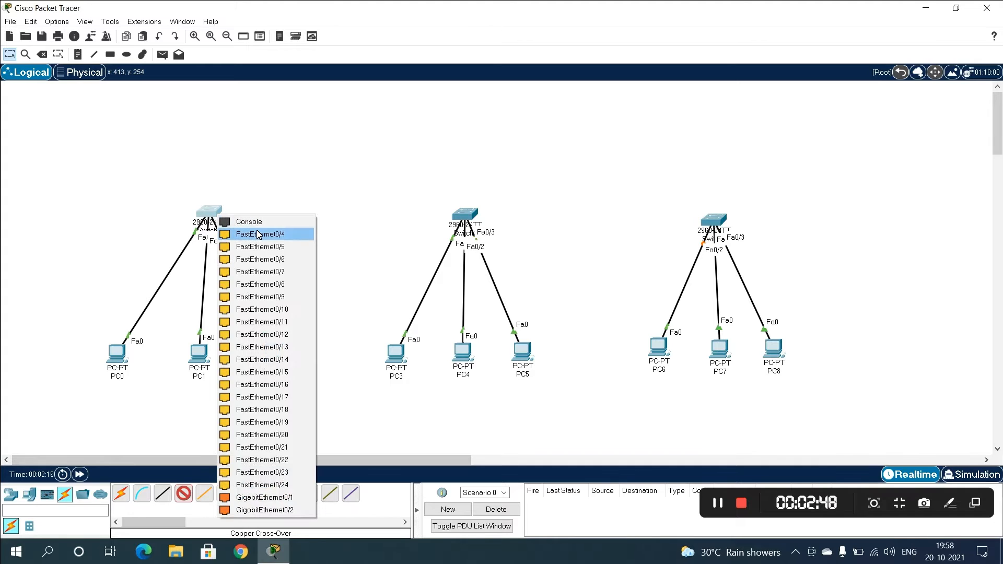
click(258, 233)
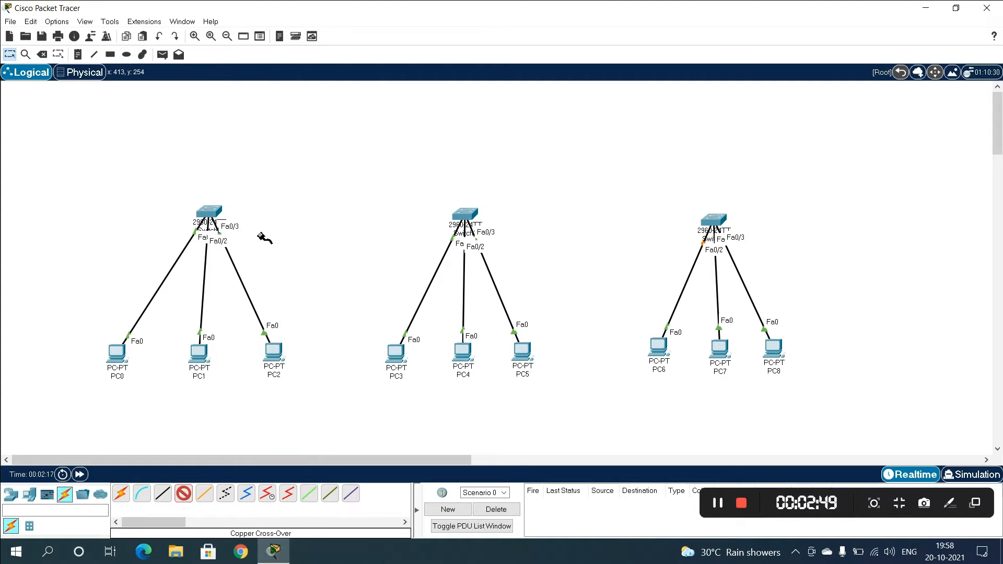
click(476, 220)
click(516, 241)
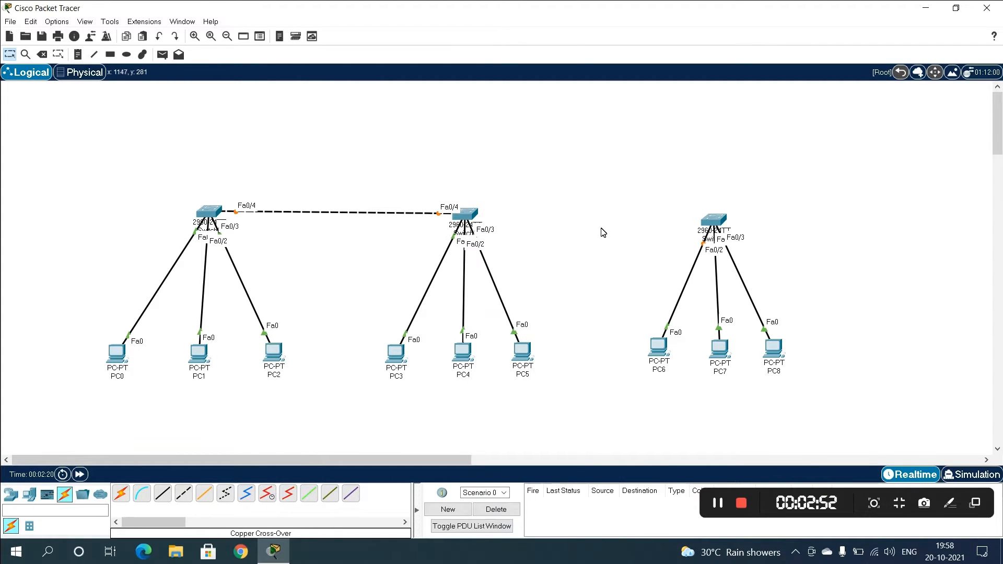
Step: Connect FastEthernet0/5 of Switch1 to FastEthernet0/5 of Switch2 with a Copper Cross-Over cable
click(191, 498)
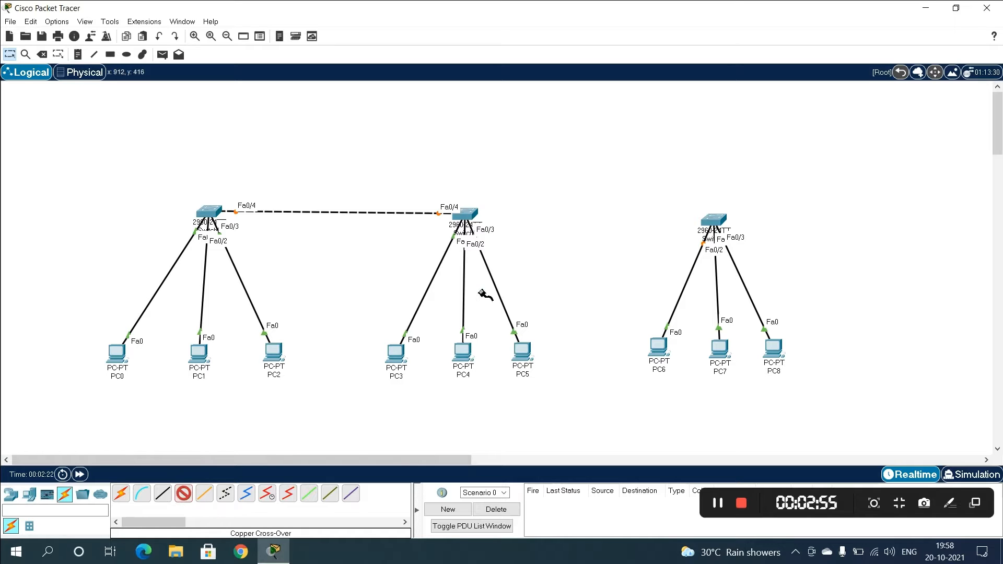
click(478, 217)
click(507, 236)
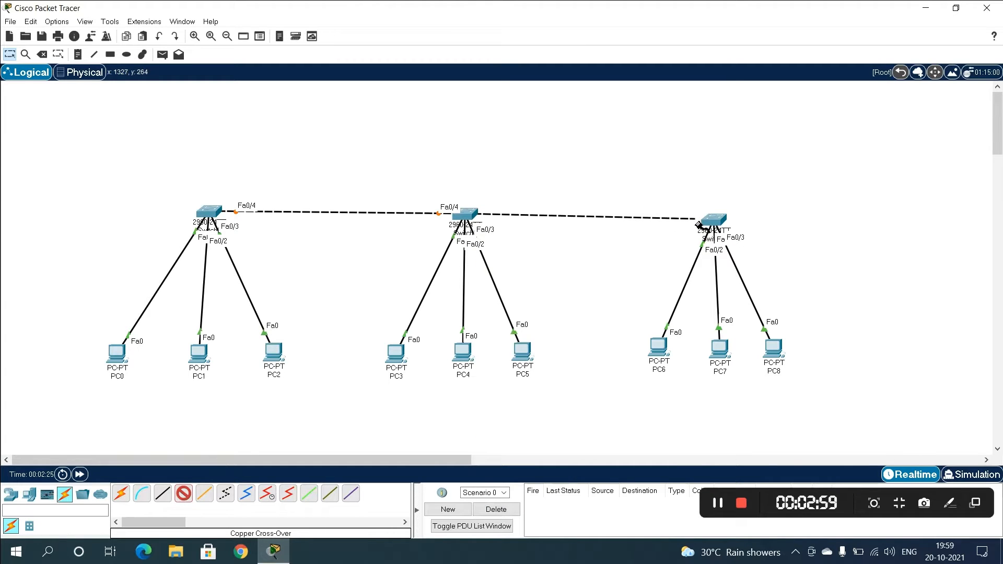
click(714, 223)
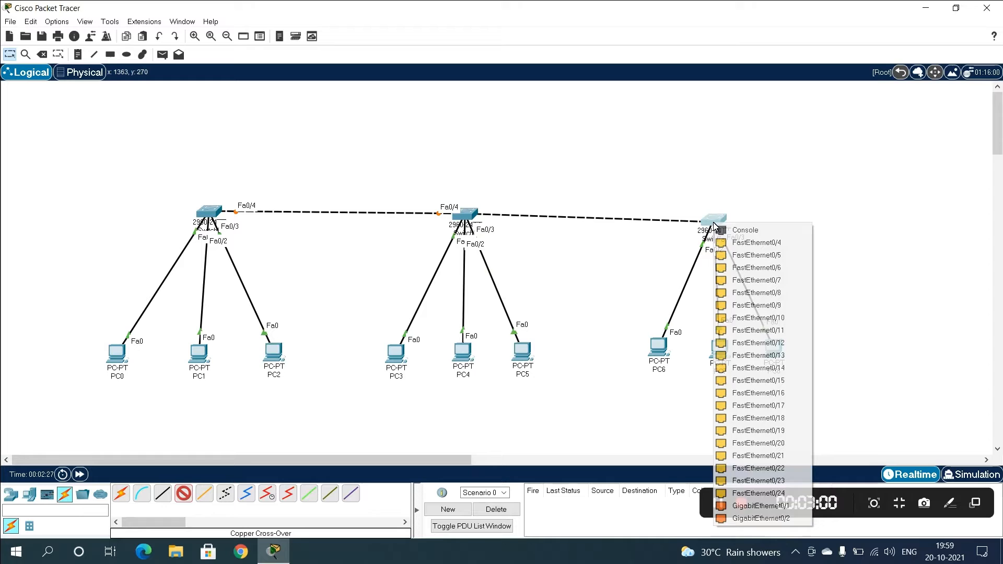
click(735, 256)
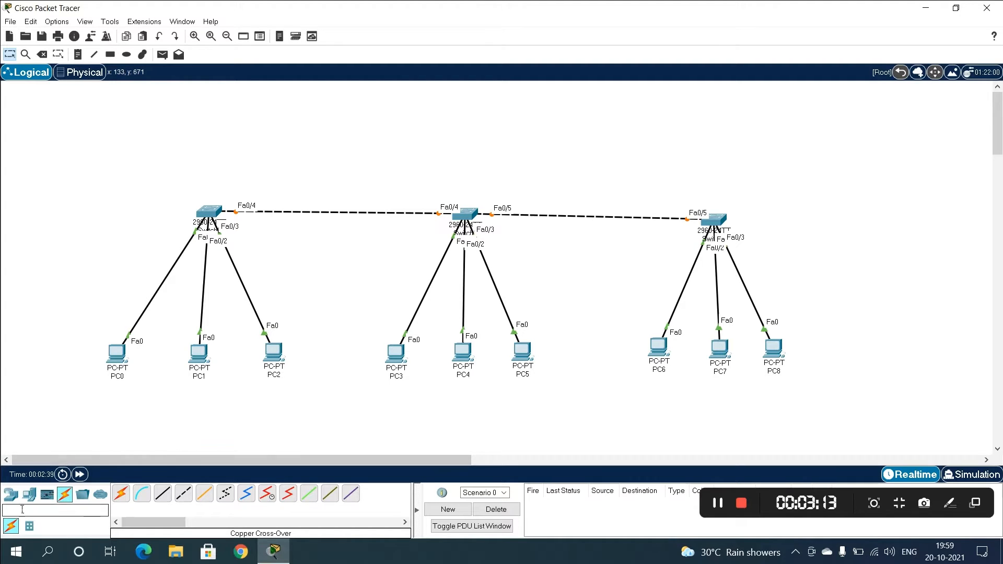
Step: Place three Laptop-PT devices: one to the upper left of Switch0, one above Switch1 and one to the upper right of Switch2
click(32, 495)
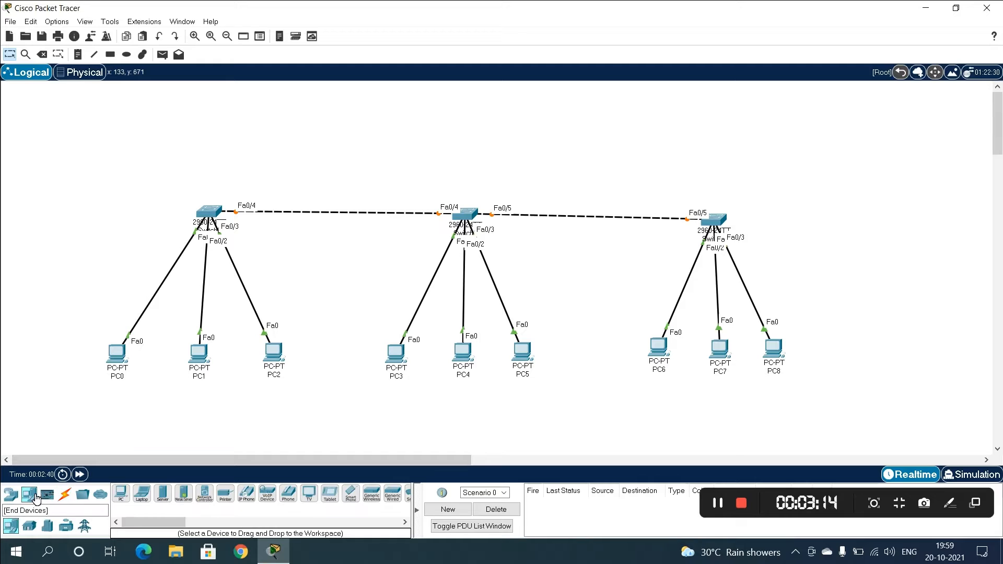
click(152, 499)
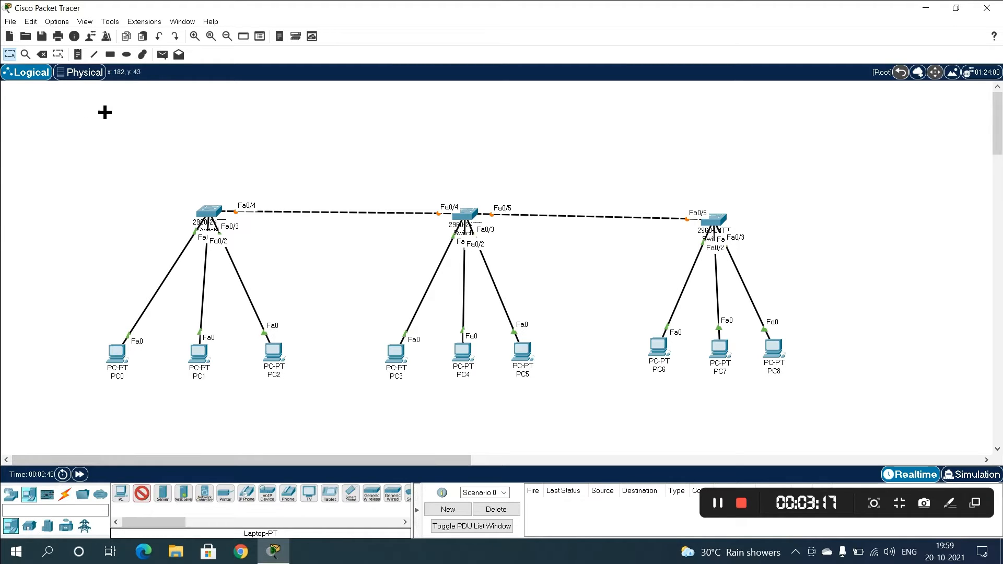
click(55, 179)
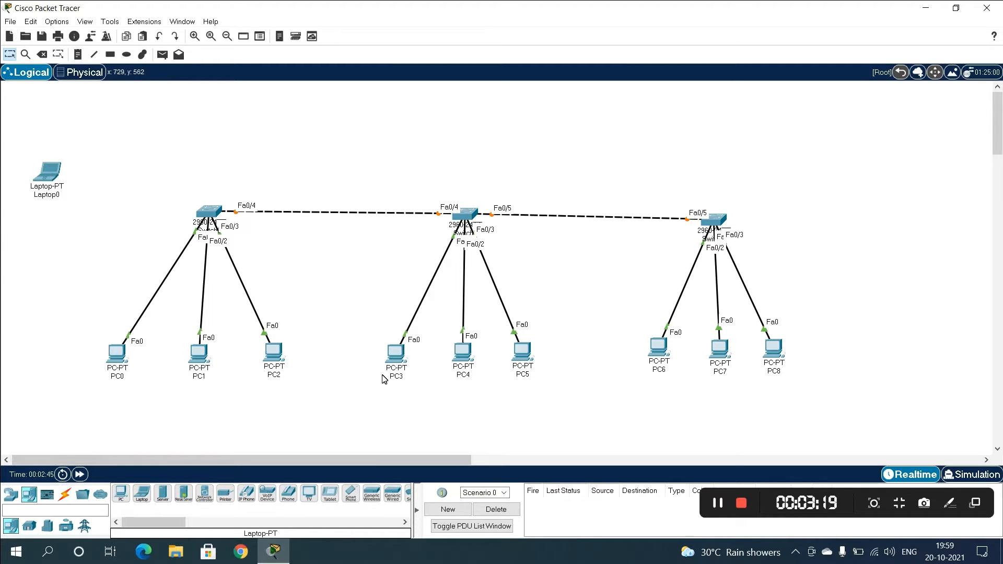
click(147, 498)
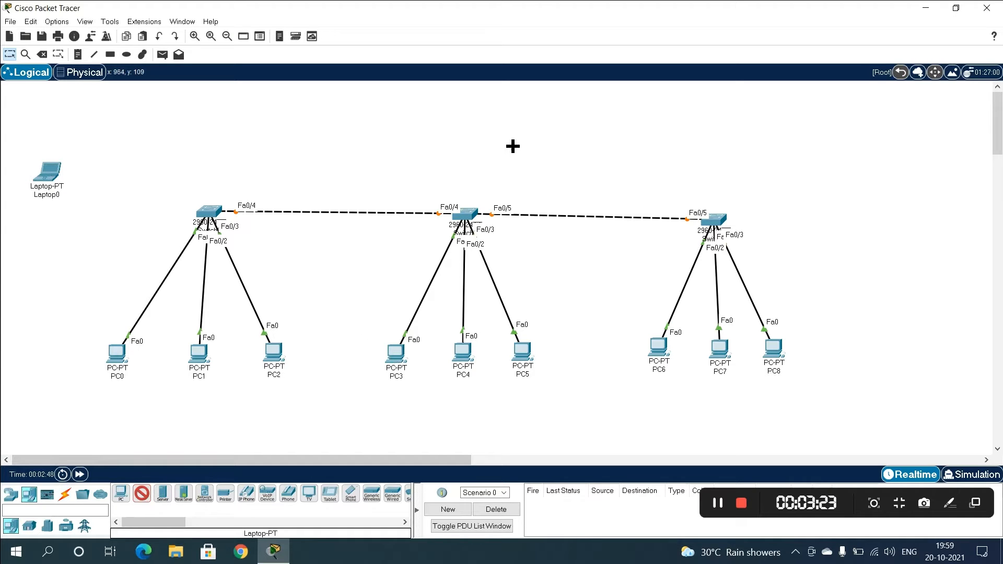
click(502, 133)
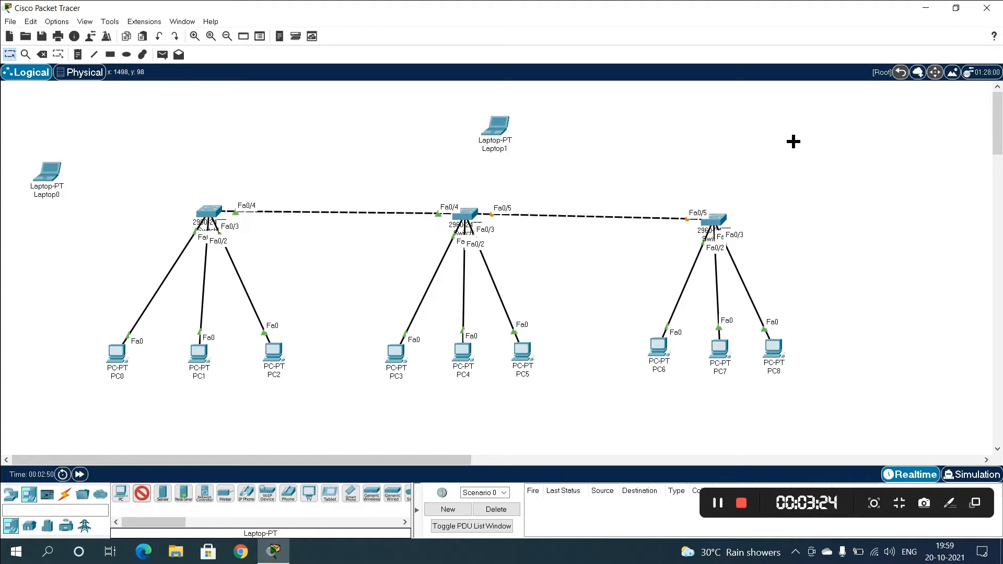
click(821, 147)
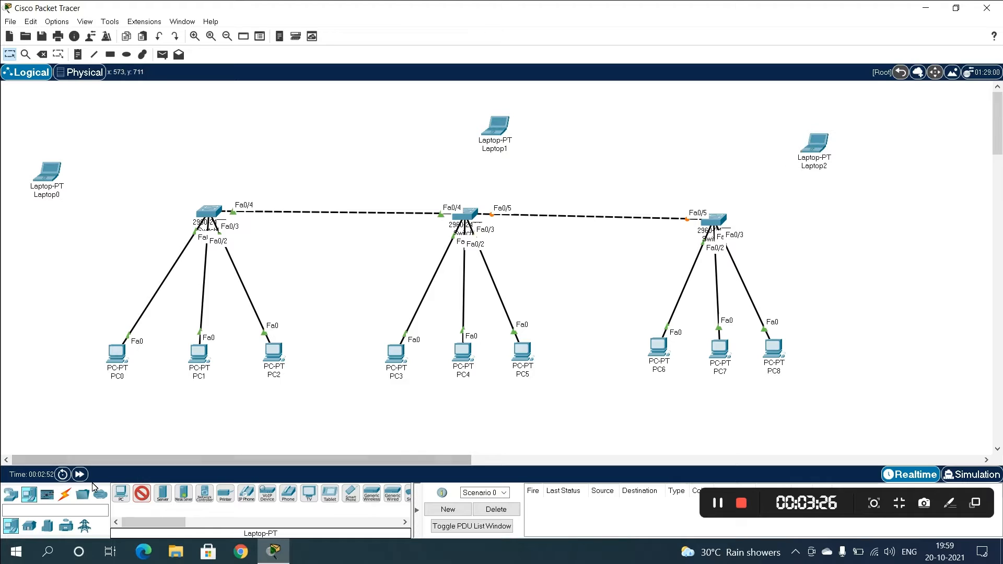
Step: Connect the RS 232 port of Laptop0 to the Console port of Switch0 with a Console cable
click(65, 494)
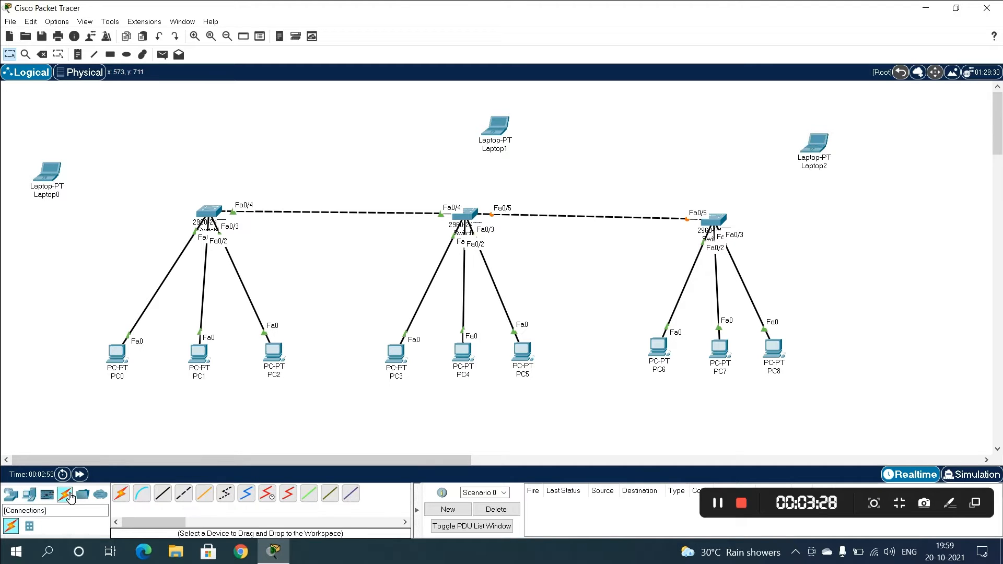
click(143, 497)
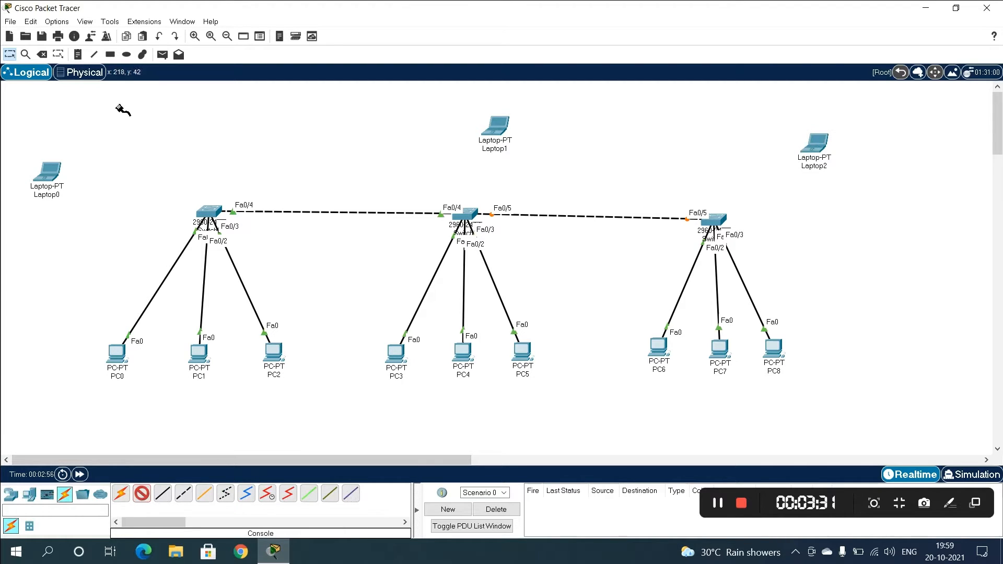
click(52, 179)
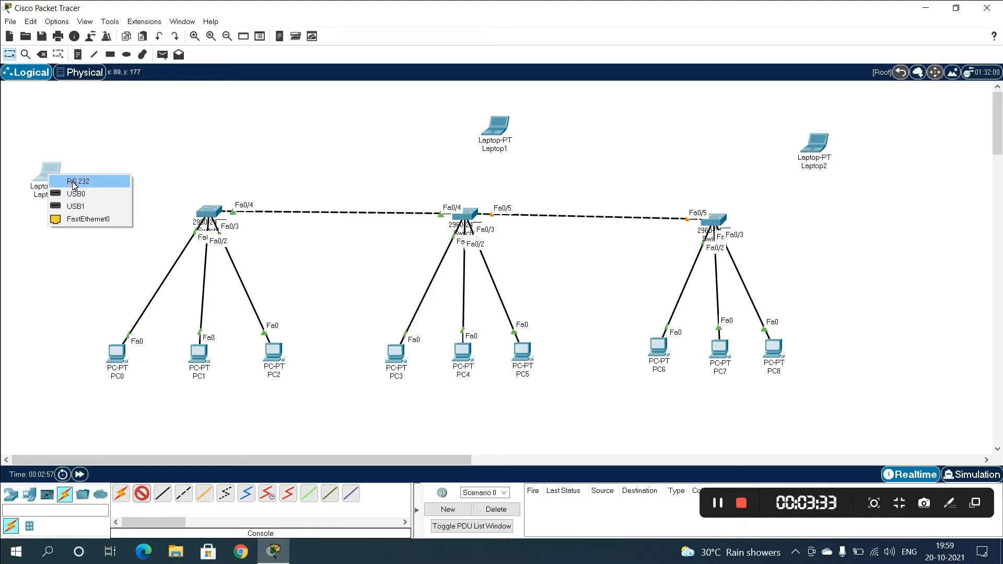
click(73, 179)
click(210, 211)
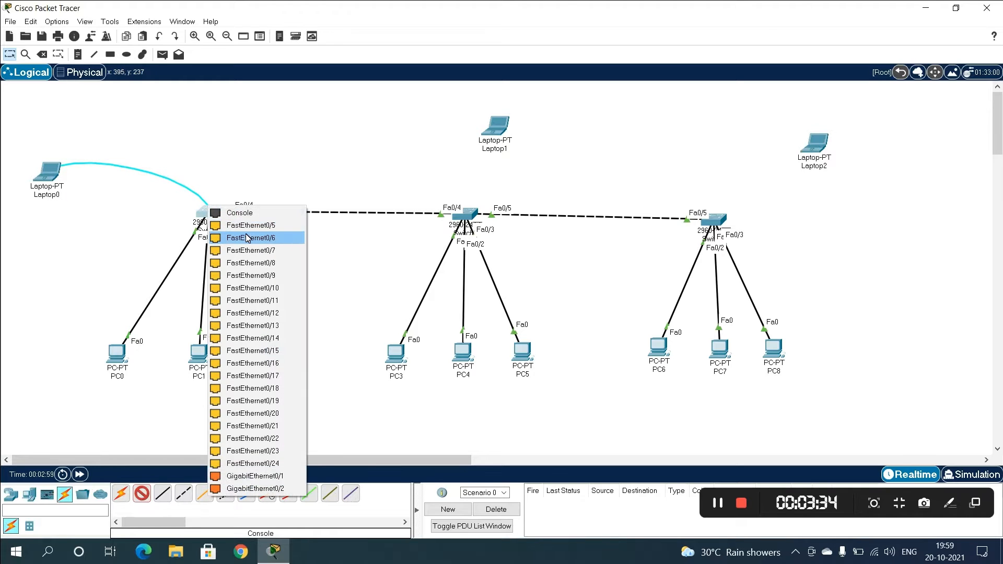
click(242, 213)
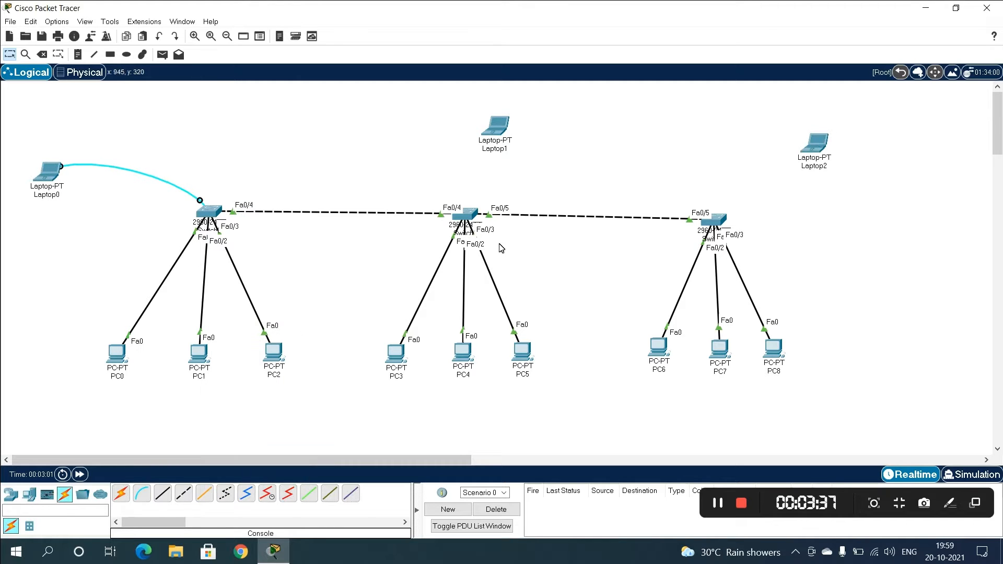
Step: Connect the RS 232 port of Laptop1 to the Console port of Switch1 with a Console cable
click(141, 493)
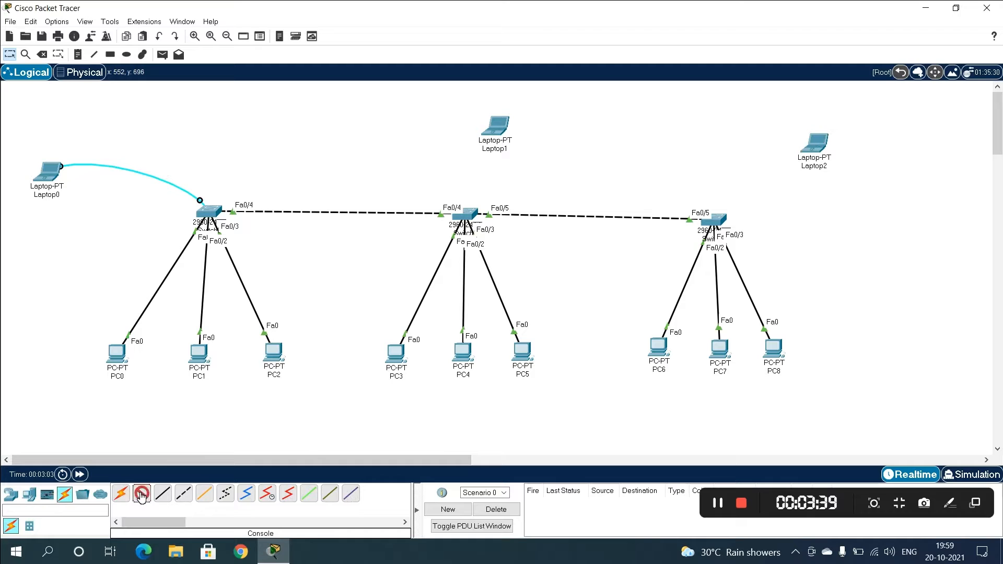
click(497, 126)
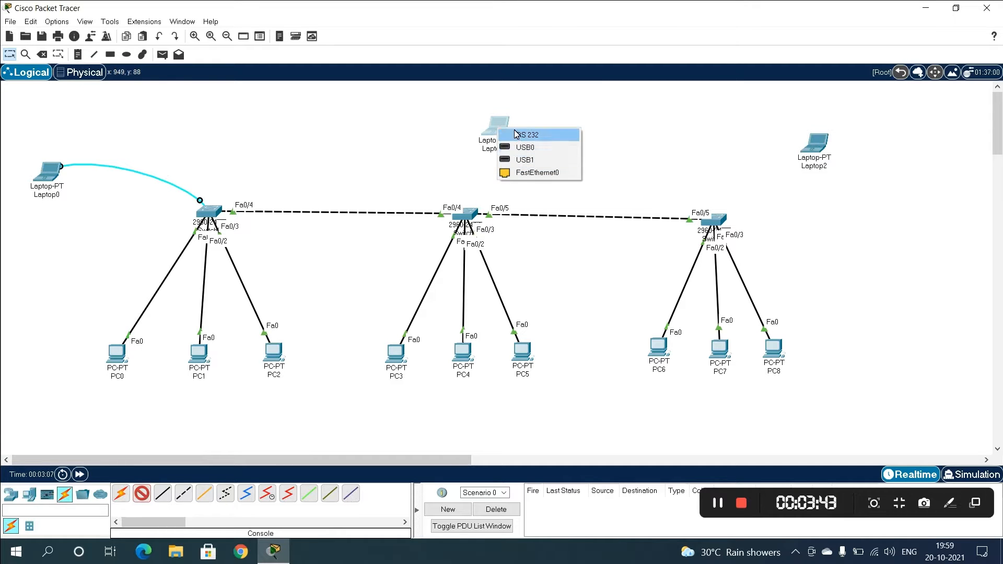
click(527, 135)
click(476, 219)
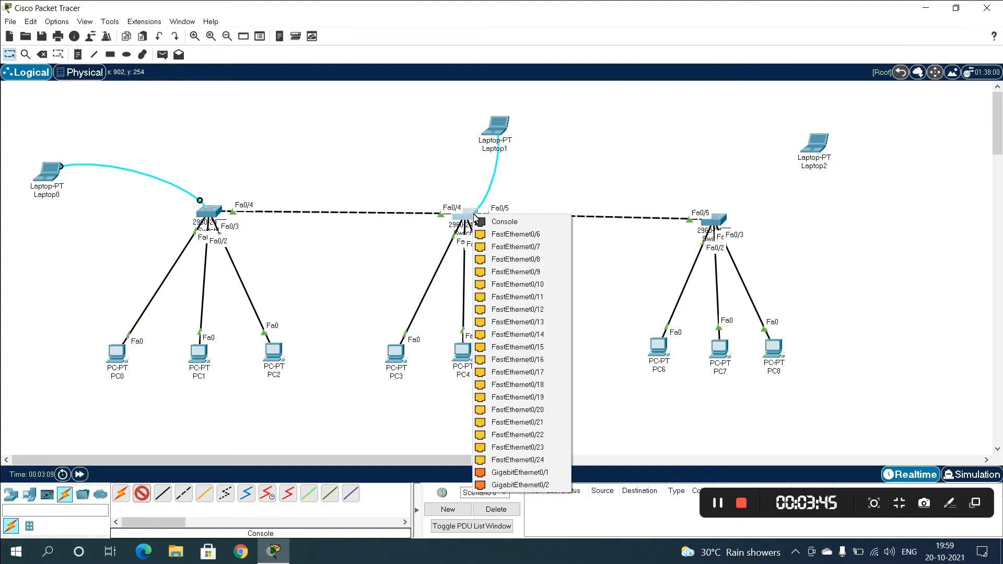
click(493, 219)
Step: Connect the RS 232 port of Laptop2 to the Console port of Switch2 with a Console cable
click(820, 138)
click(831, 142)
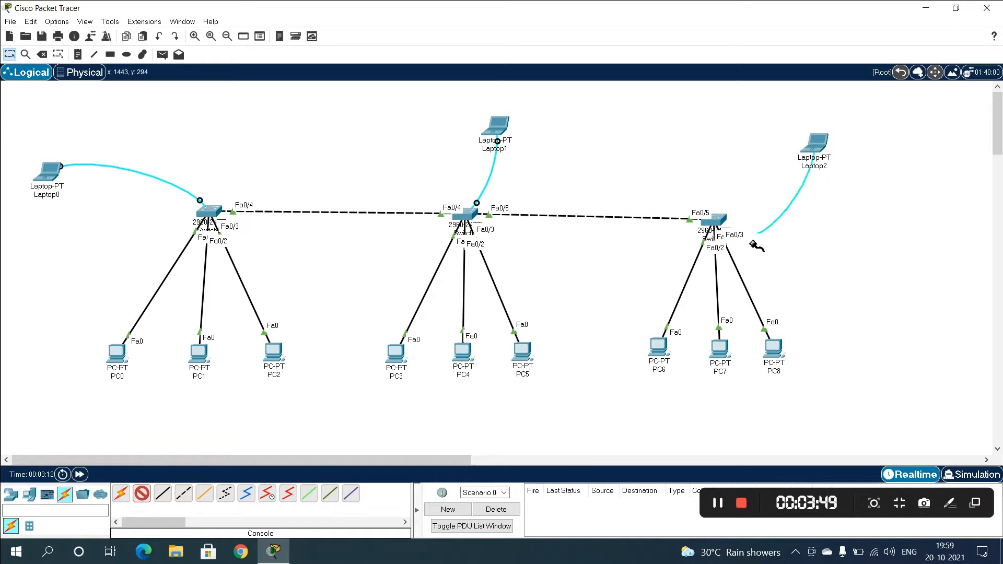
click(724, 222)
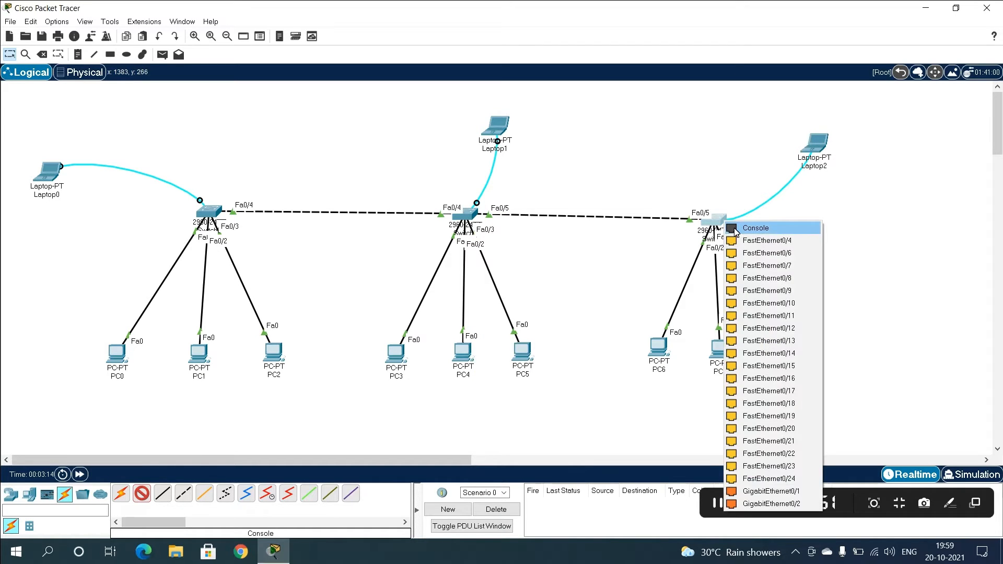
click(765, 229)
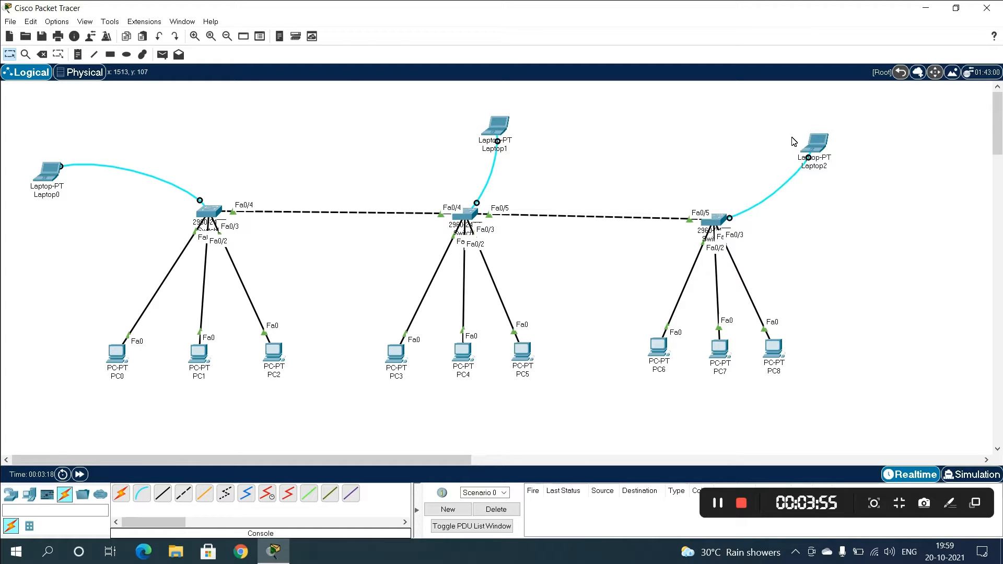
Step: Move Laptop1 slightly up and to the left so it sits above Switch1, and move Laptop2 slightly upward
drag(503, 125, 482, 114)
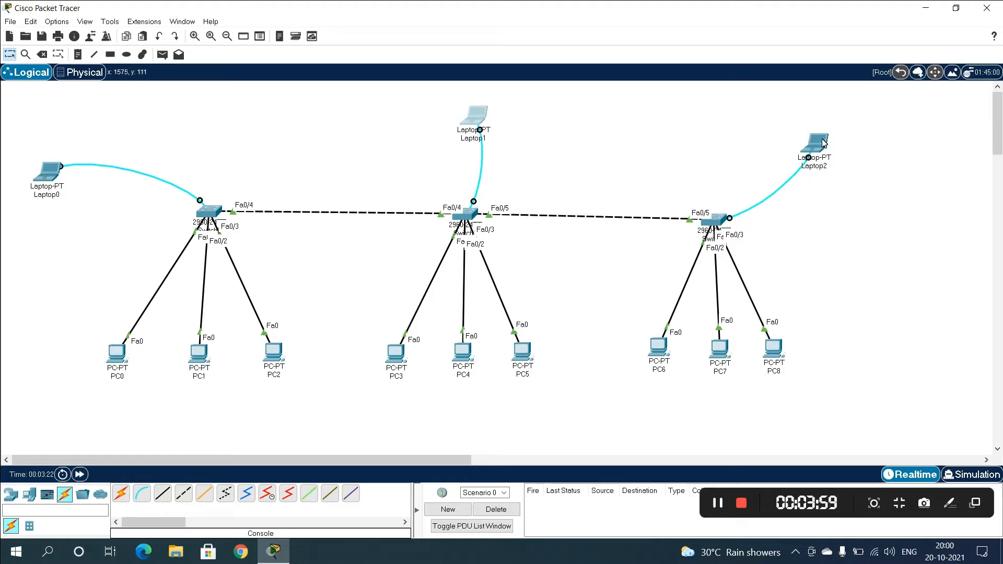
drag(819, 142, 817, 135)
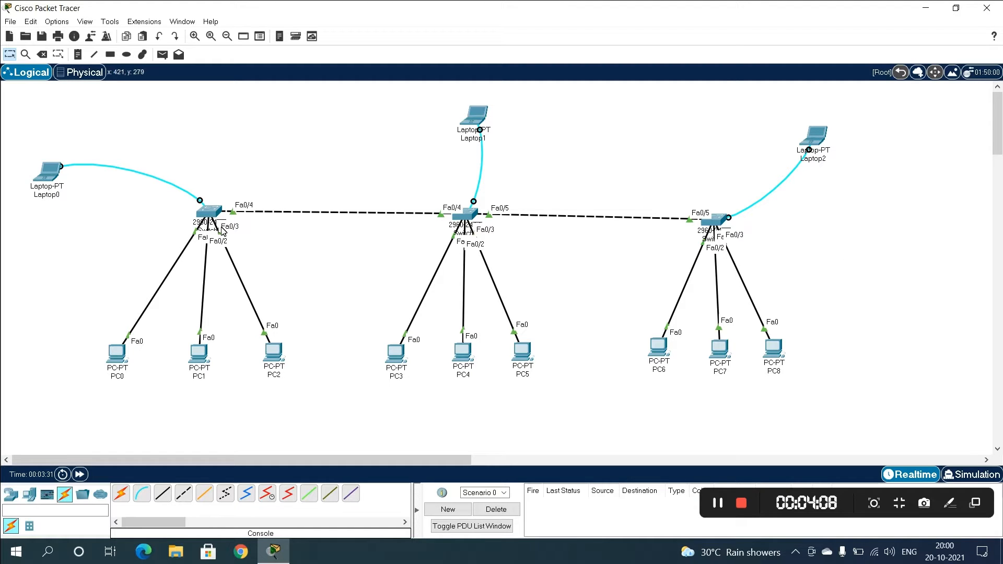
Step: Assign PC0 the static IPv4 address 192.168.2.1 with subnet mask 255.255.255.0 and close its window
mouse_move(214, 210)
click(118, 356)
click(424, 111)
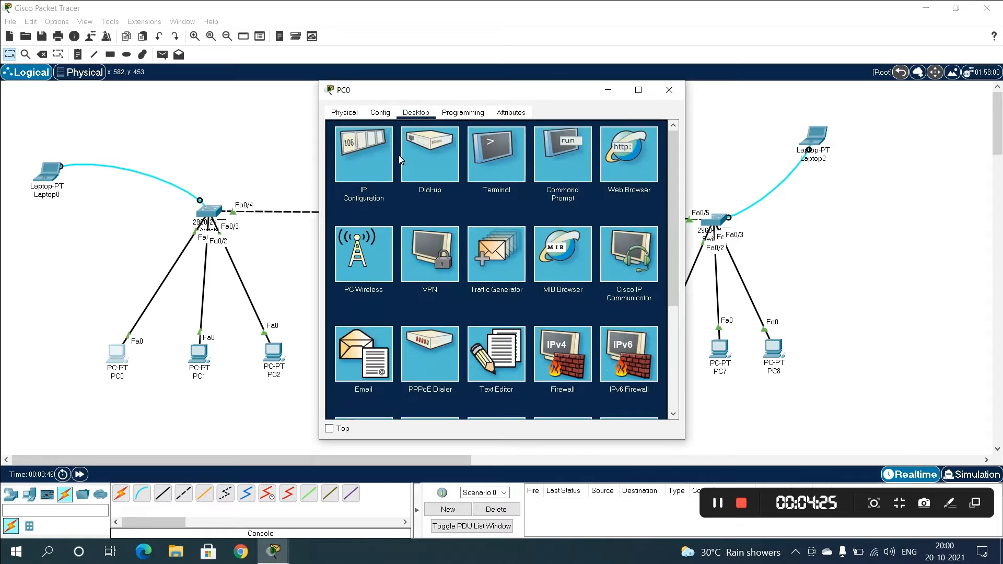
click(377, 152)
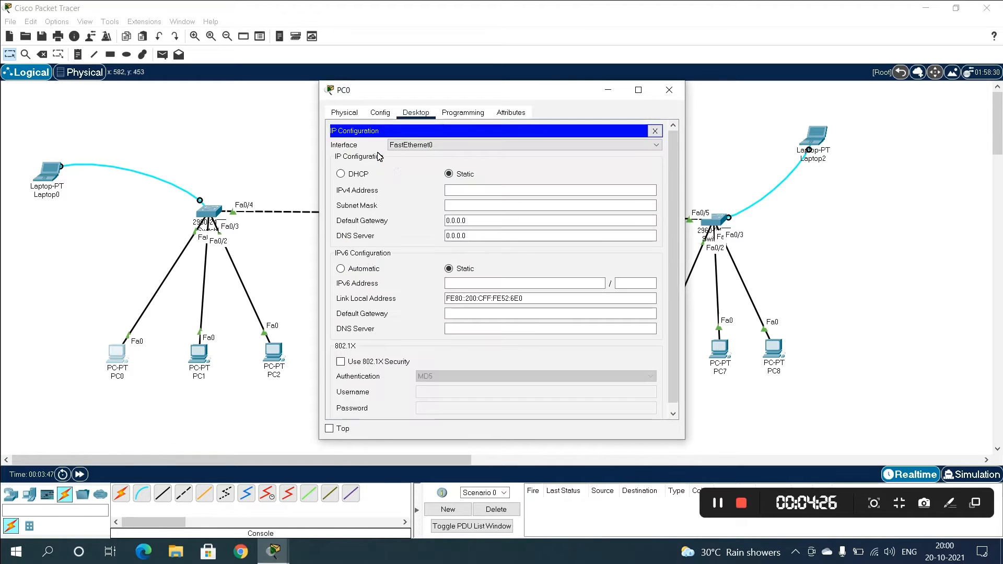
click(473, 192)
text(192.168.)
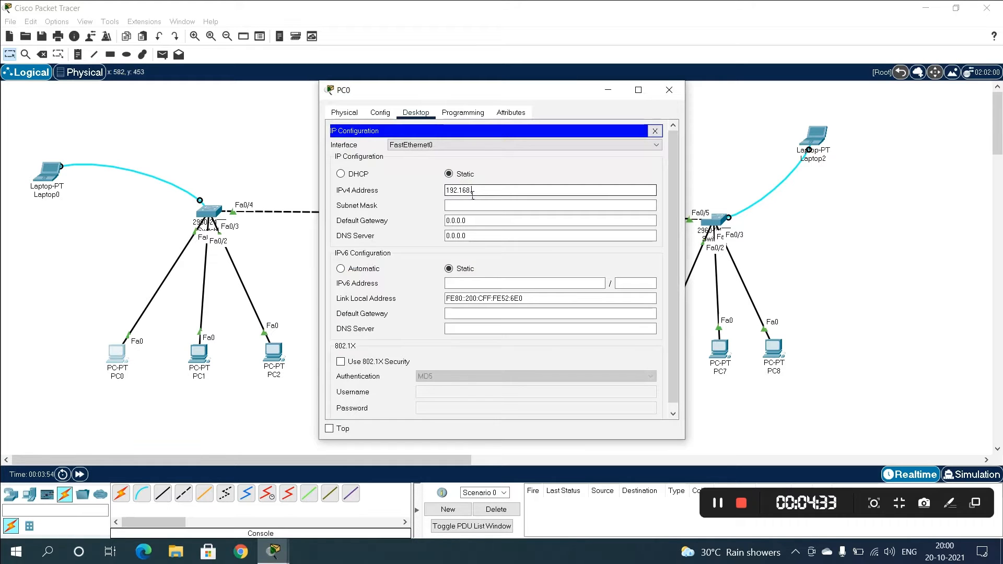
text(2.1)
key(Tab)
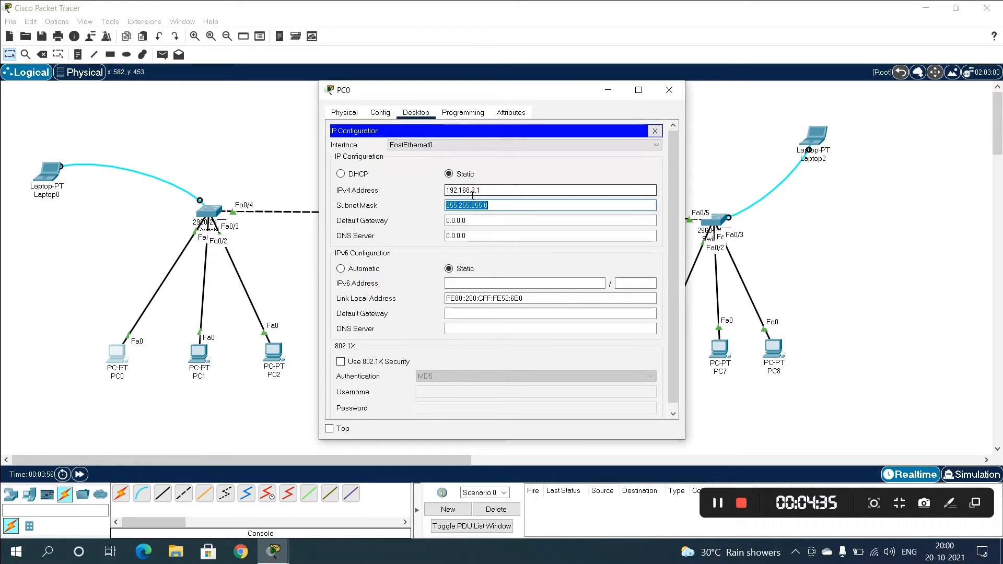
key(shift+Tab)
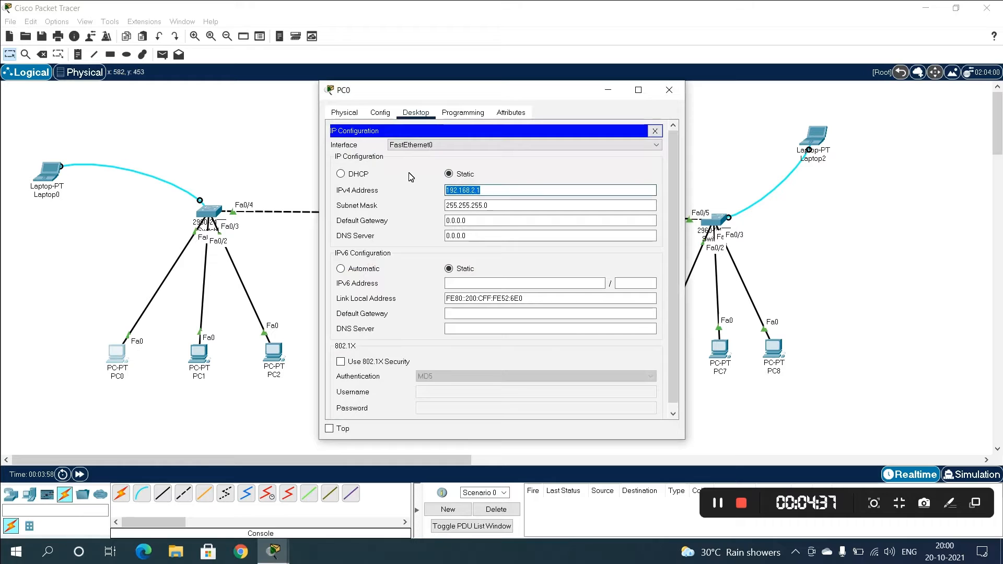
text(C)
key(ctrl+z)
click(669, 88)
Step: Assign PC1 the static IPv4 address 192.168.2.2 with subnet mask 255.255.255.0 and close its window
click(198, 352)
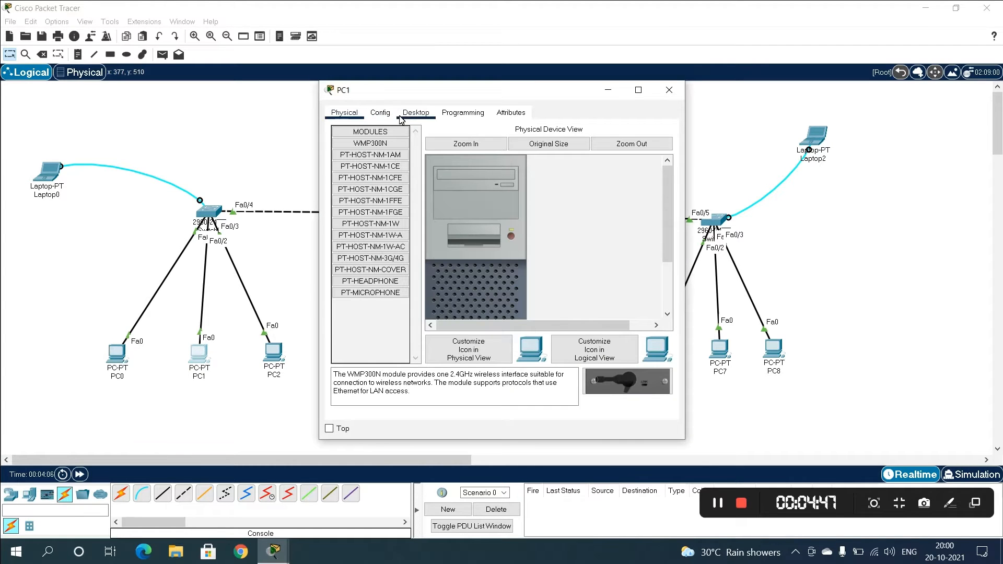
click(405, 113)
click(360, 144)
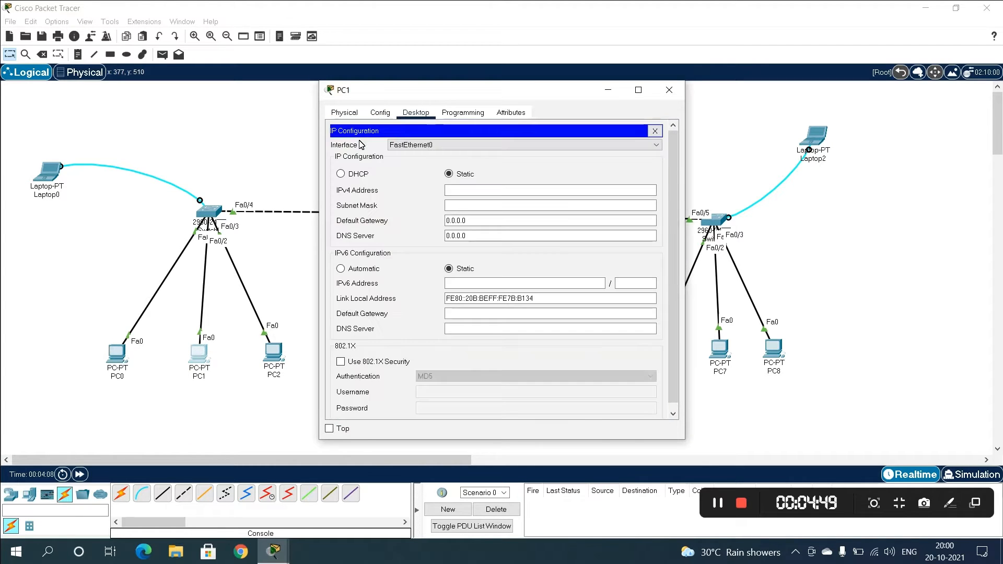
click(471, 194)
text(192.168.2.1)
click(470, 200)
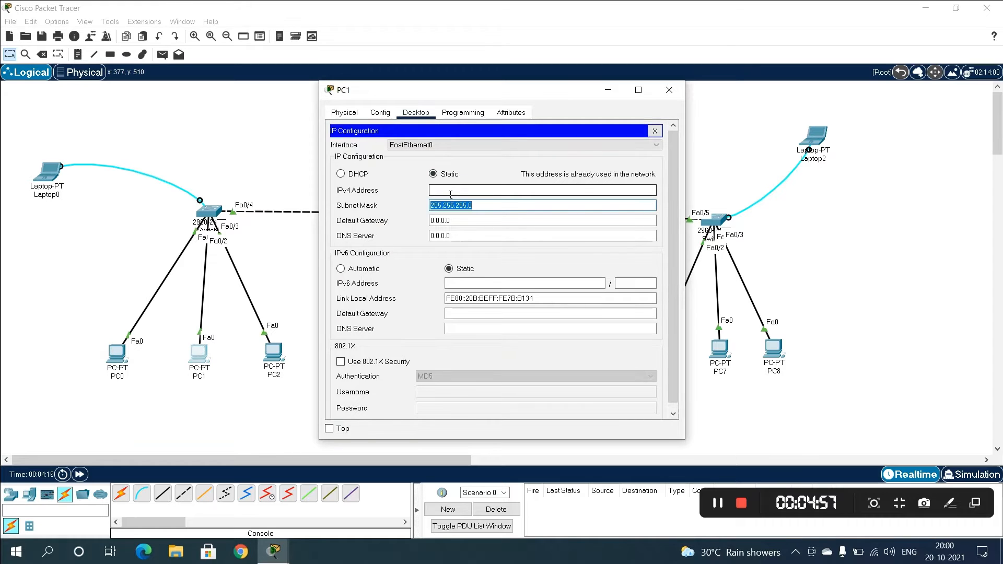
click(452, 194)
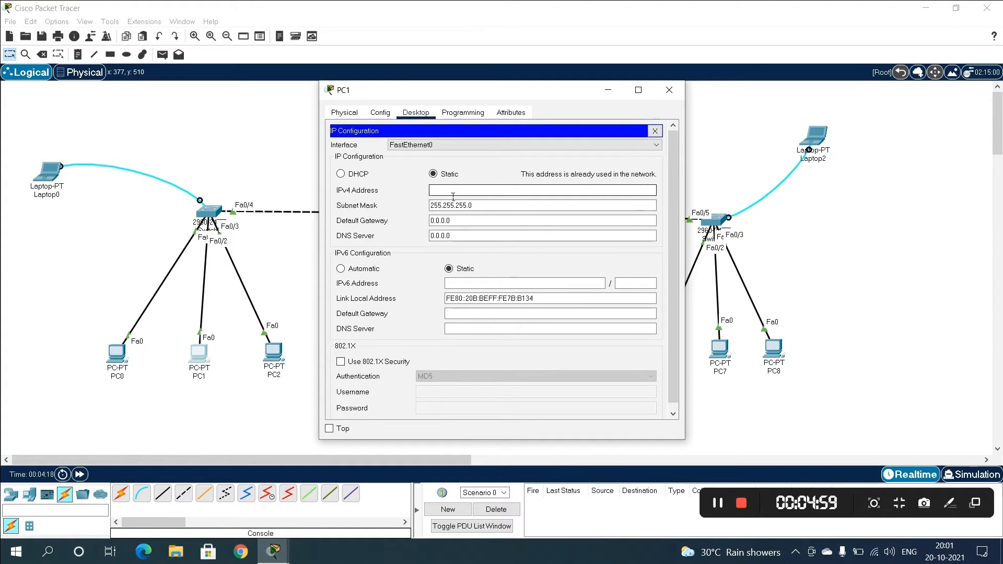
text(2.168.2.2)
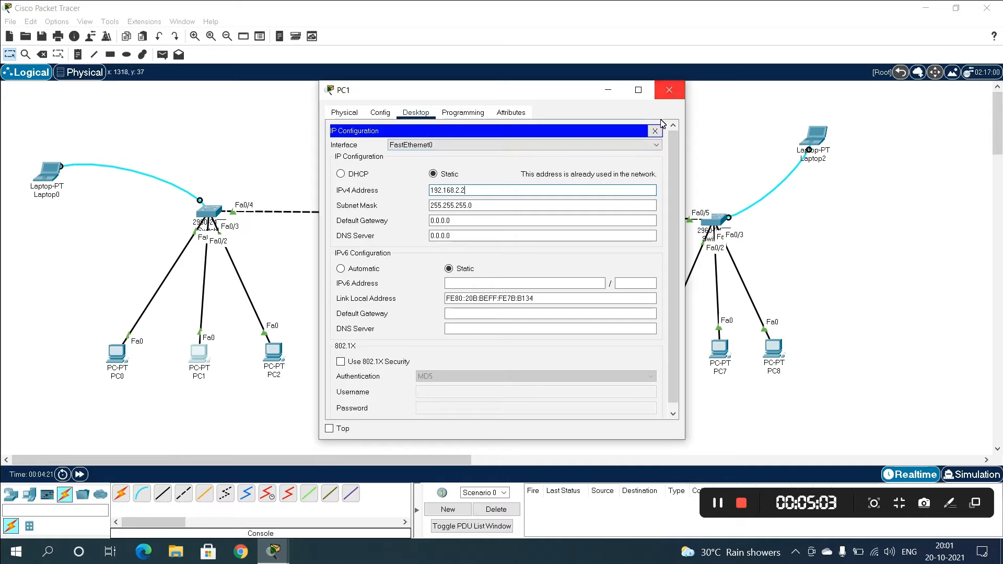
click(669, 90)
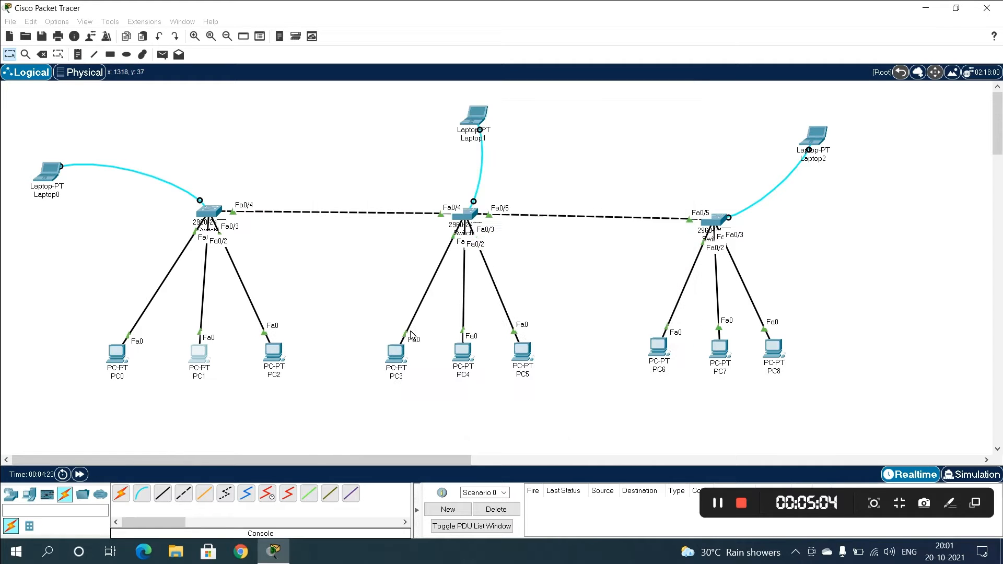
Step: Assign PC2 the static IPv4 address 192.168.2.3 with subnet mask 255.255.255.0 and close its window
click(274, 353)
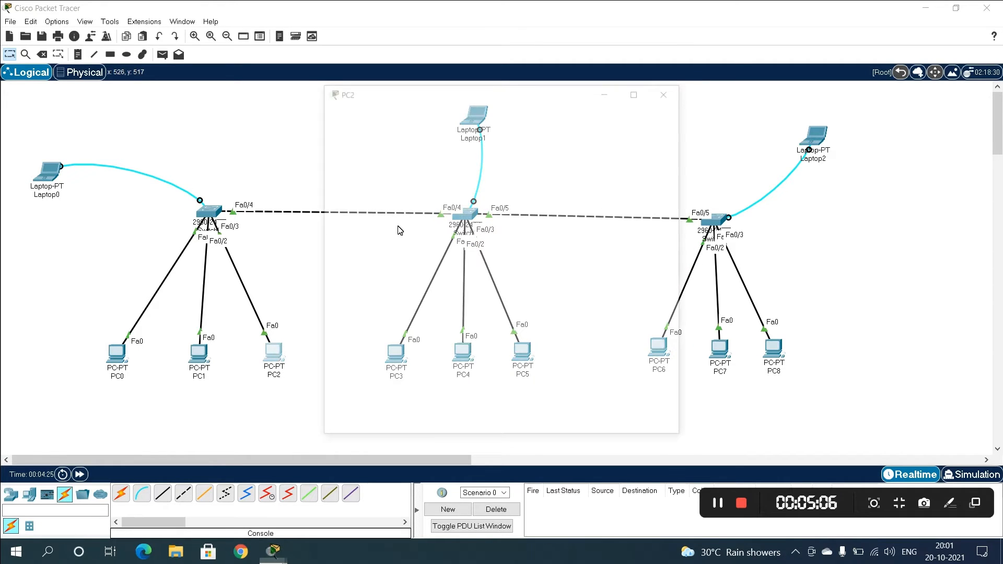
click(415, 113)
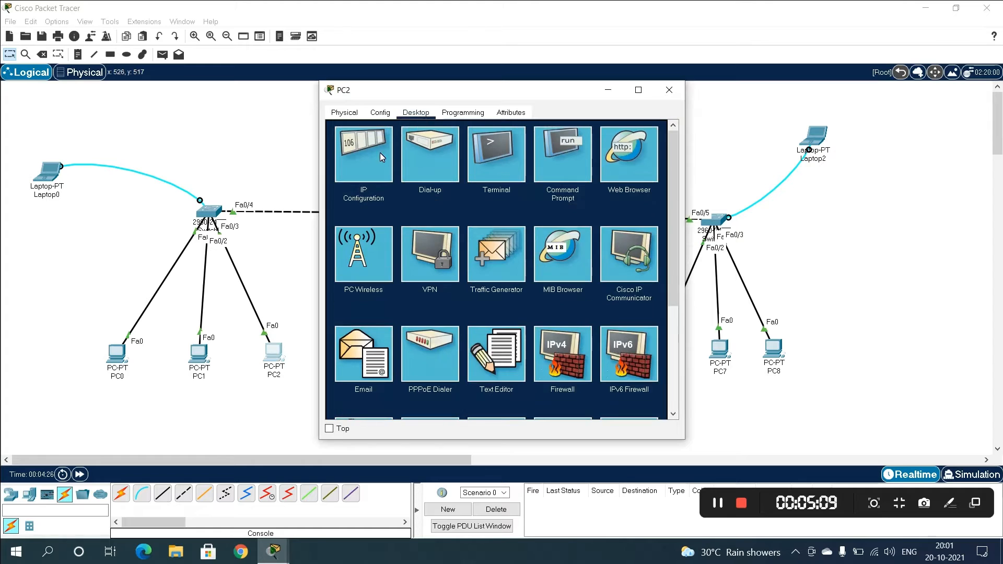
click(372, 156)
click(462, 191)
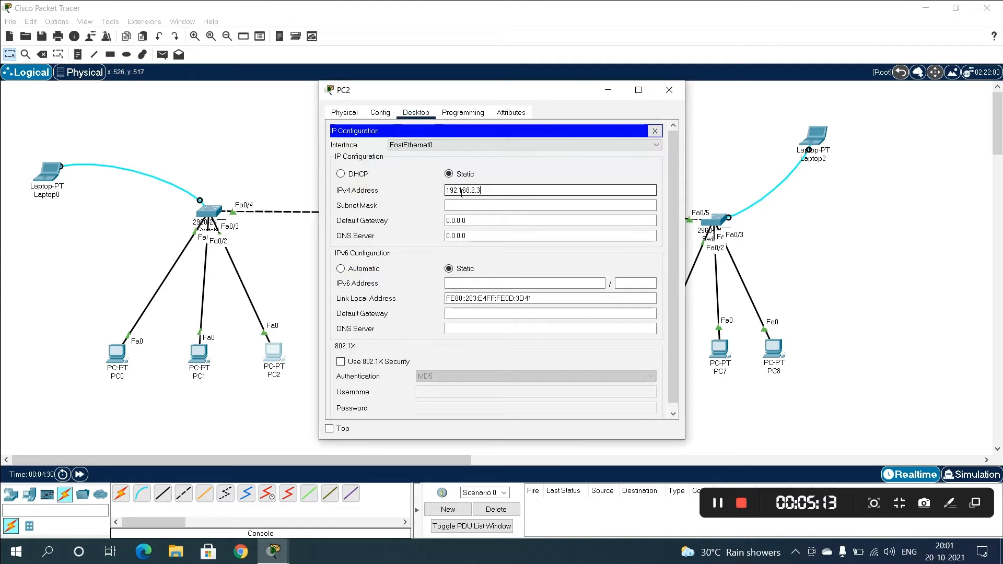
key(Tab)
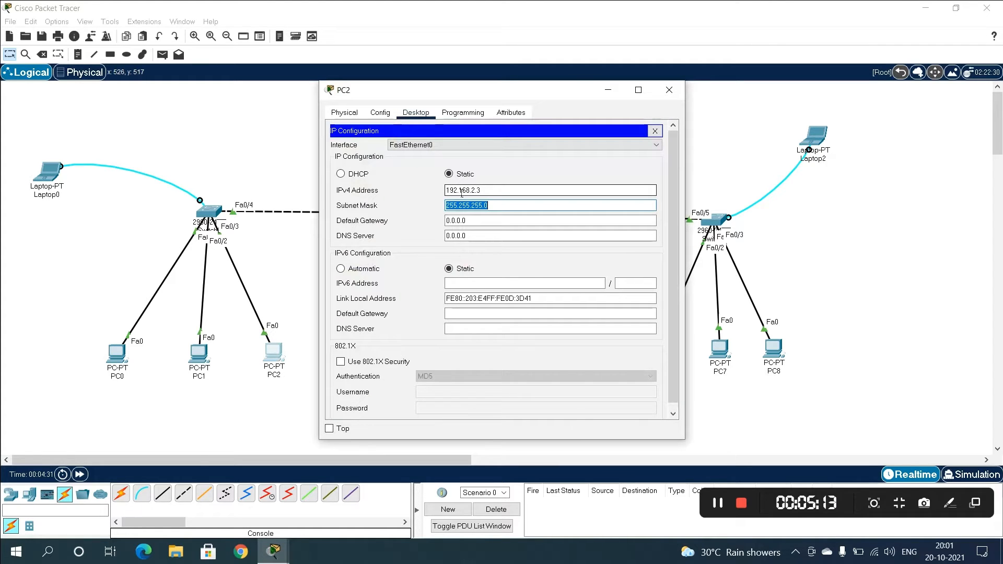
click(667, 90)
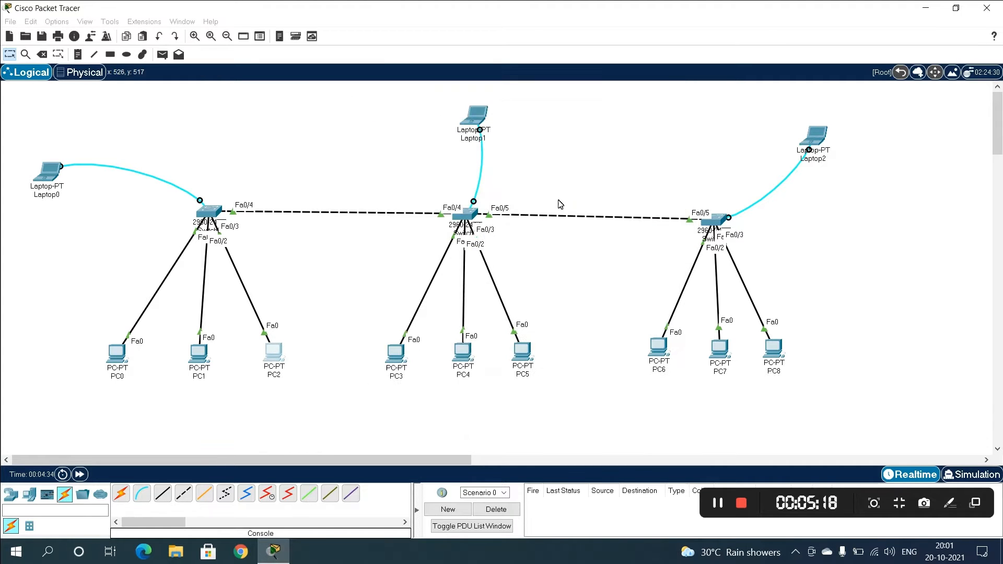
Step: Assign PC3 the static IPv4 address 192.168.2.4 with subnet mask 255.255.255.0 and close its window
click(395, 351)
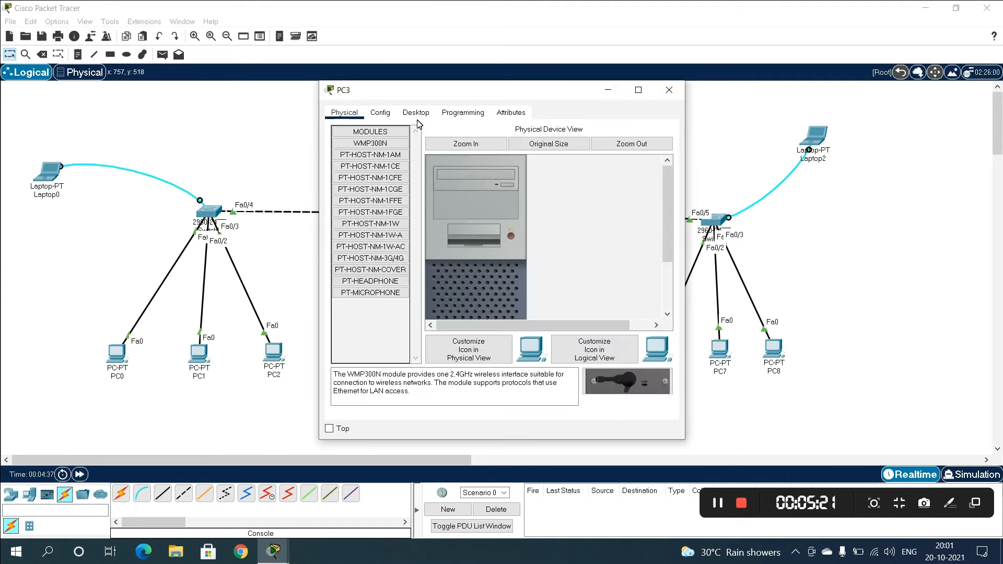
click(416, 113)
click(378, 157)
click(460, 196)
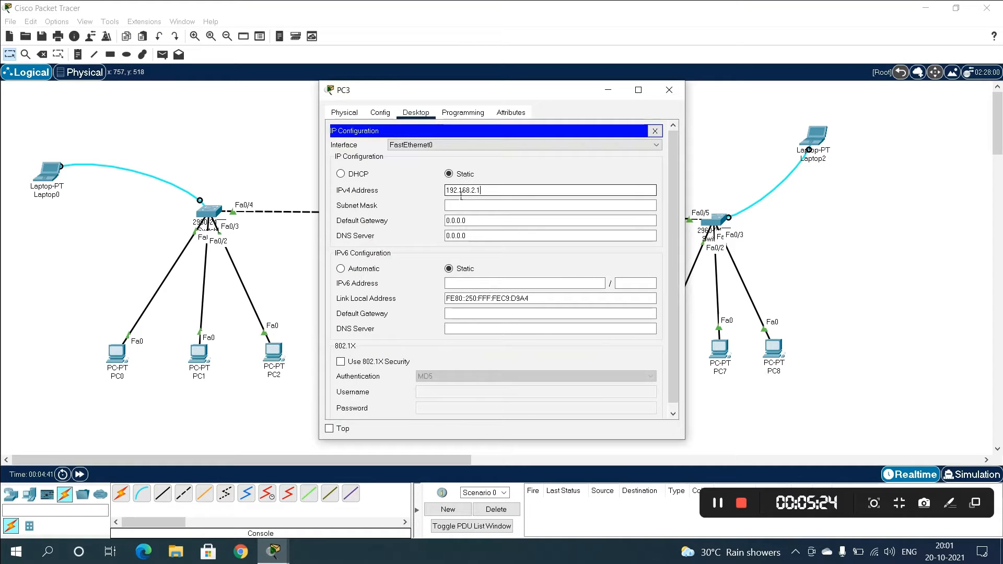
text(192.168.2.4)
key(Tab)
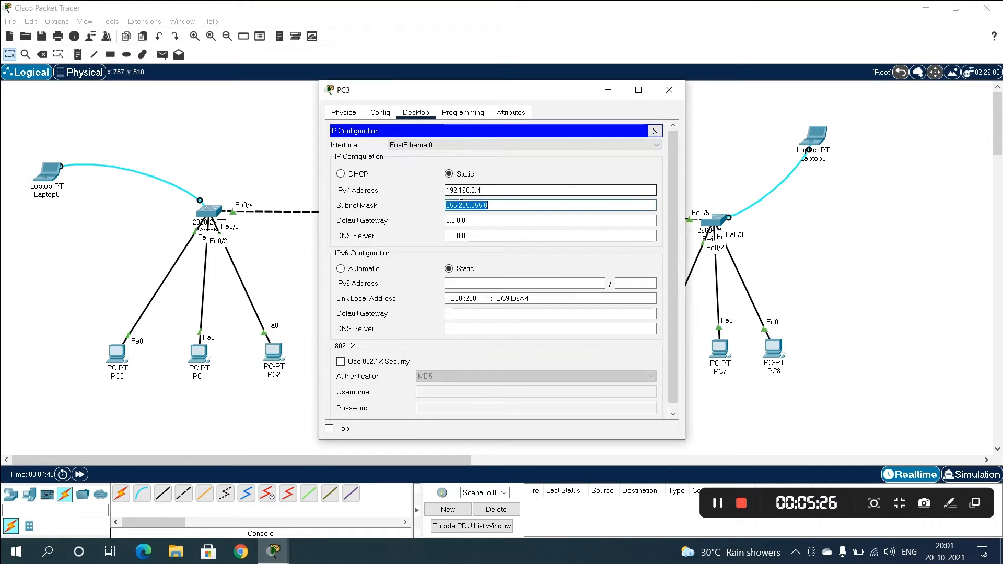
click(668, 94)
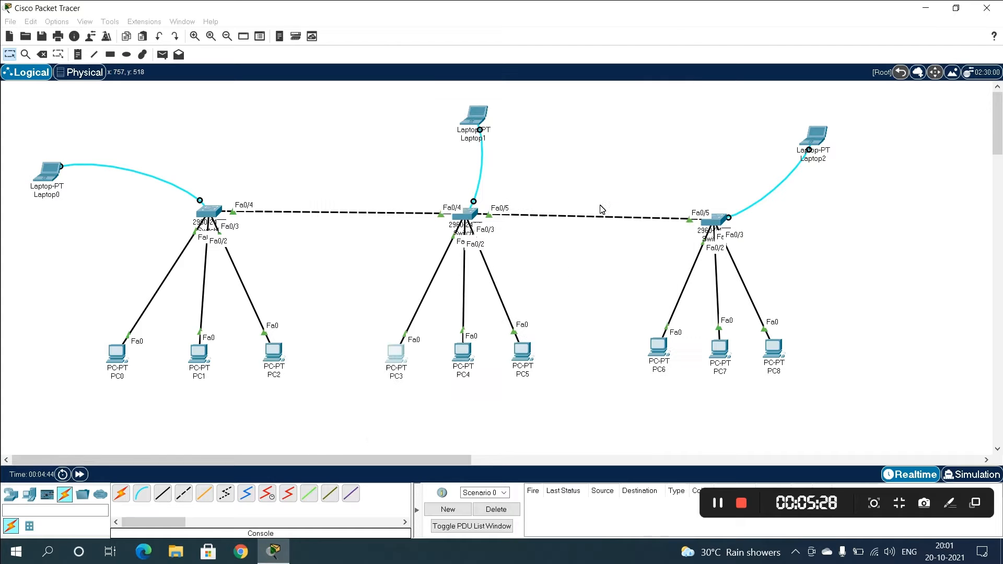
Step: Assign PC4 the static IPv4 address 192.168.2.5 with subnet mask 255.255.255.0 and close its window
click(463, 353)
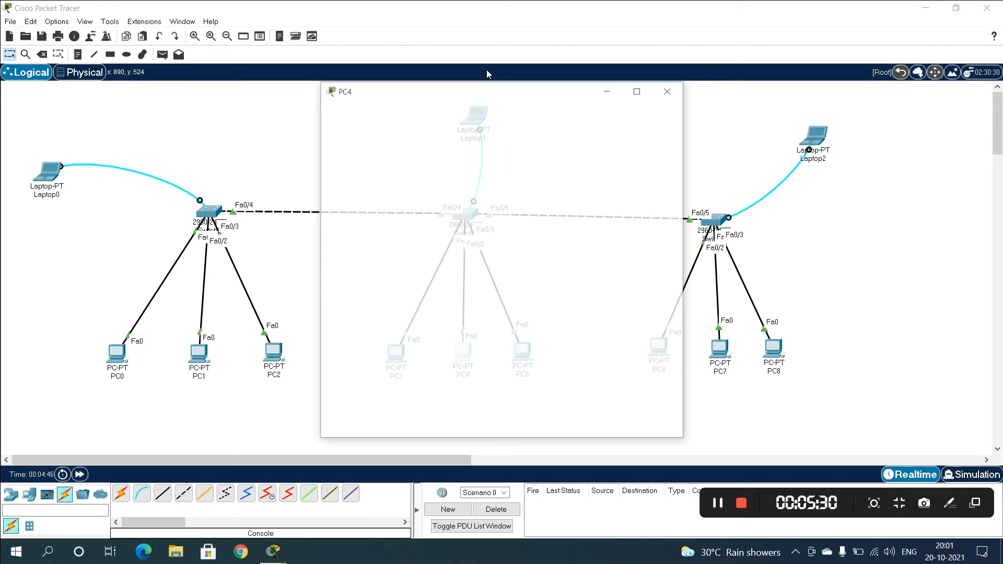
click(418, 113)
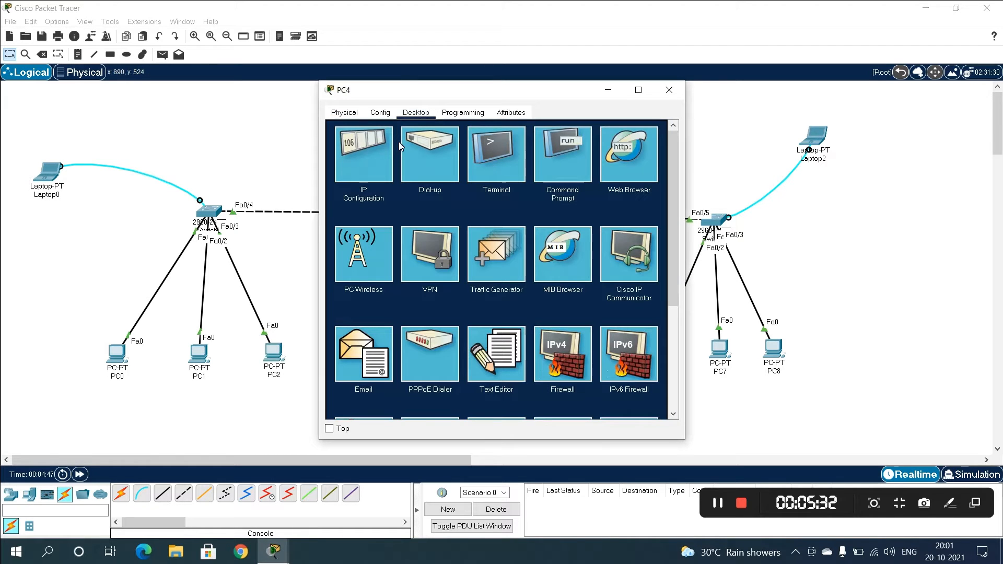
click(380, 168)
click(457, 192)
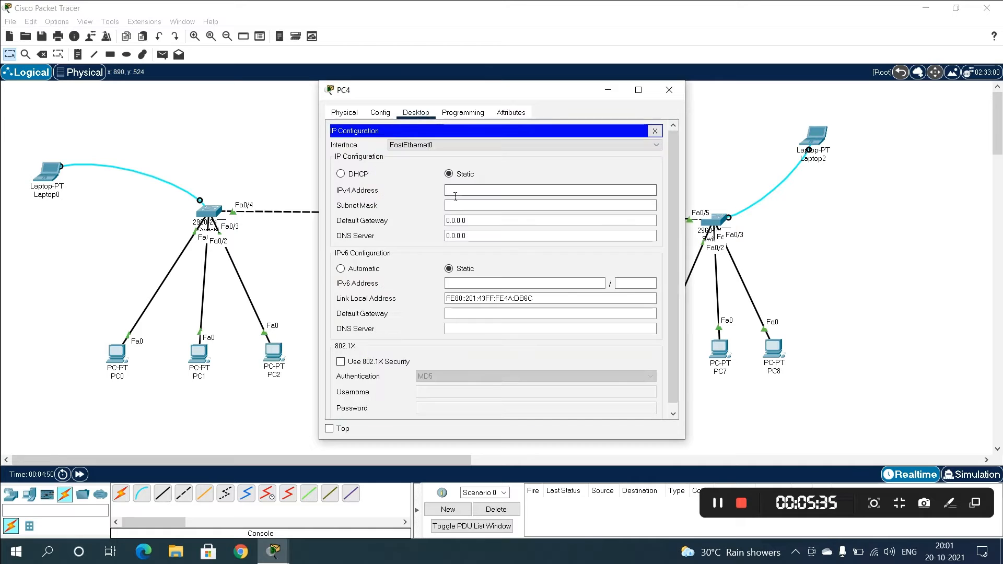
text(192.168.2.1)
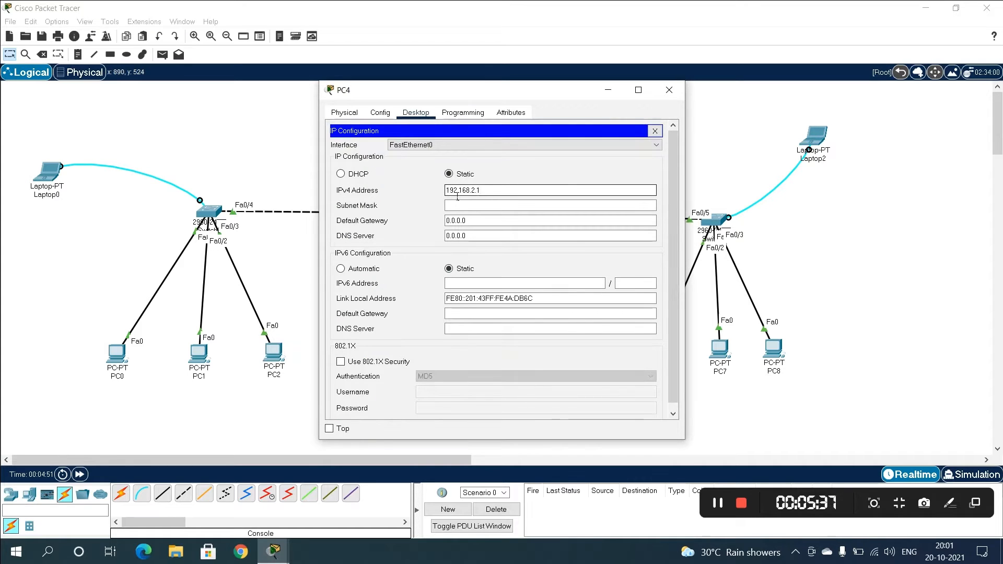
text(5)
key(Tab)
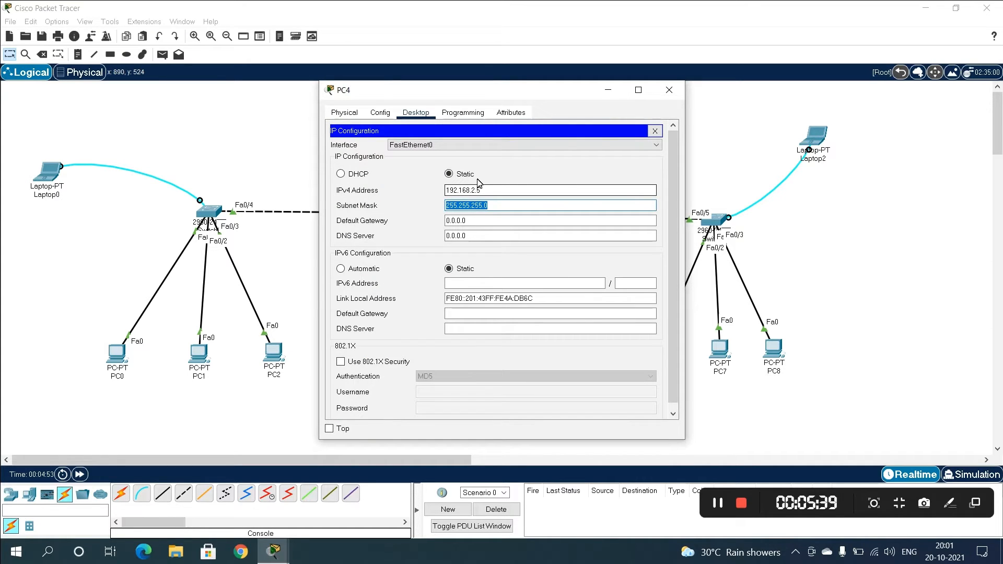
click(670, 90)
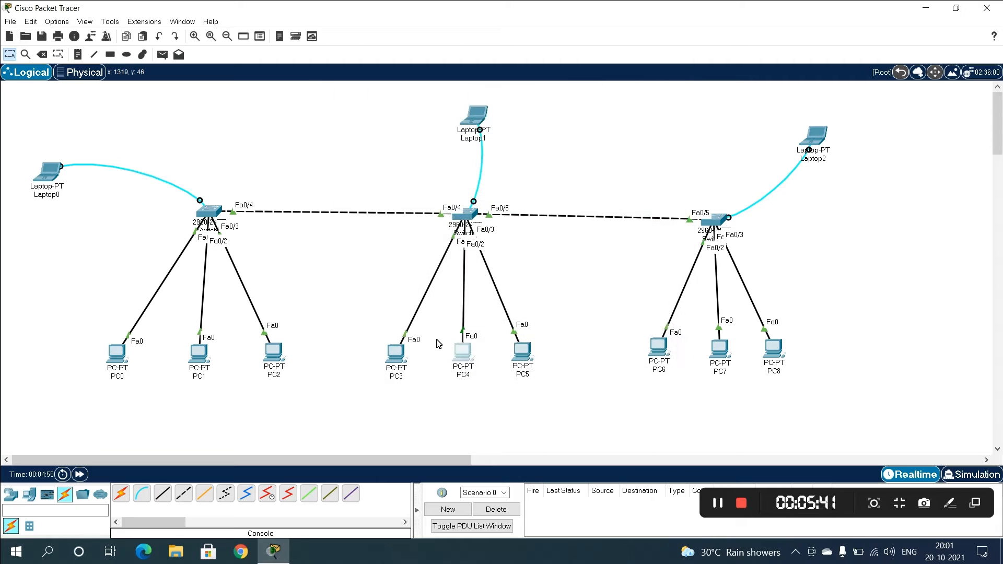
Step: Assign PC5 the static IPv4 address 192.168.2.6 with subnet mask 255.255.255.0 and close its window
click(522, 351)
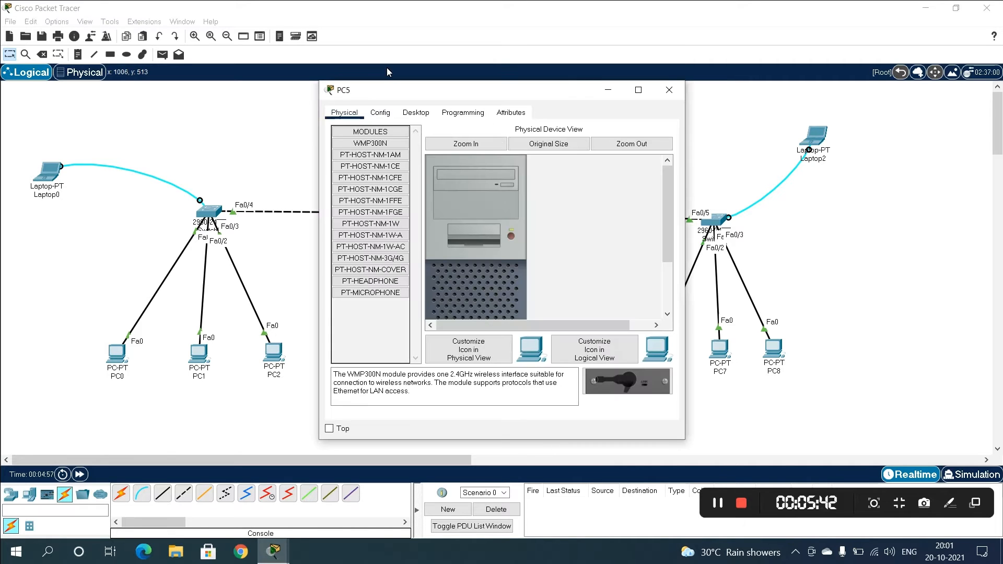
click(409, 113)
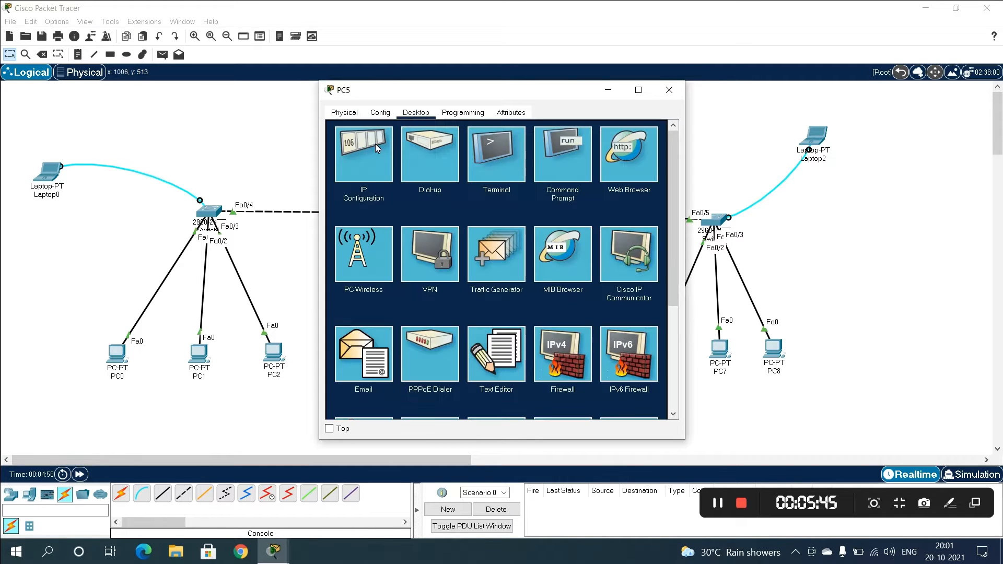
click(375, 143)
text(192.168.2.1)
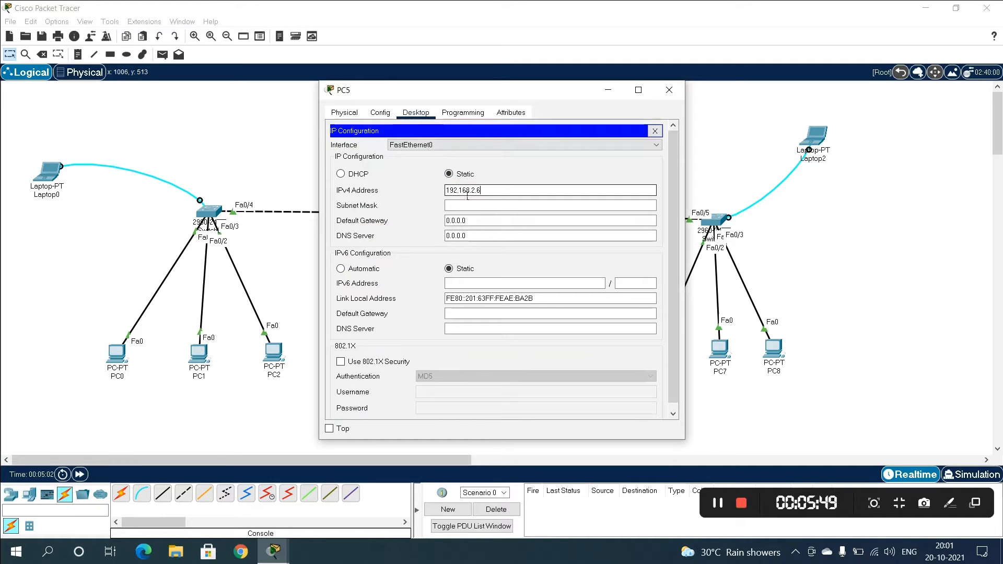
key(Tab)
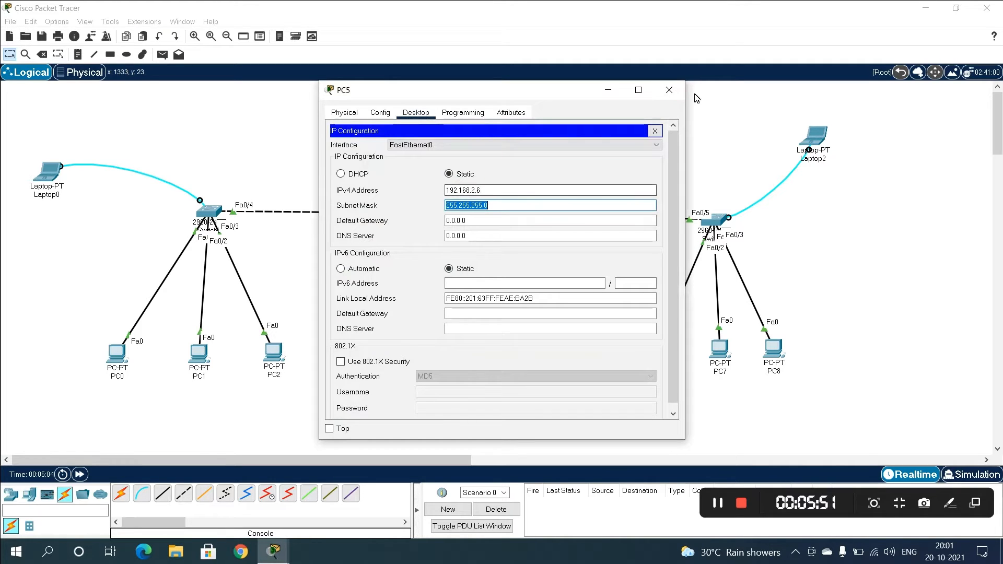
click(669, 90)
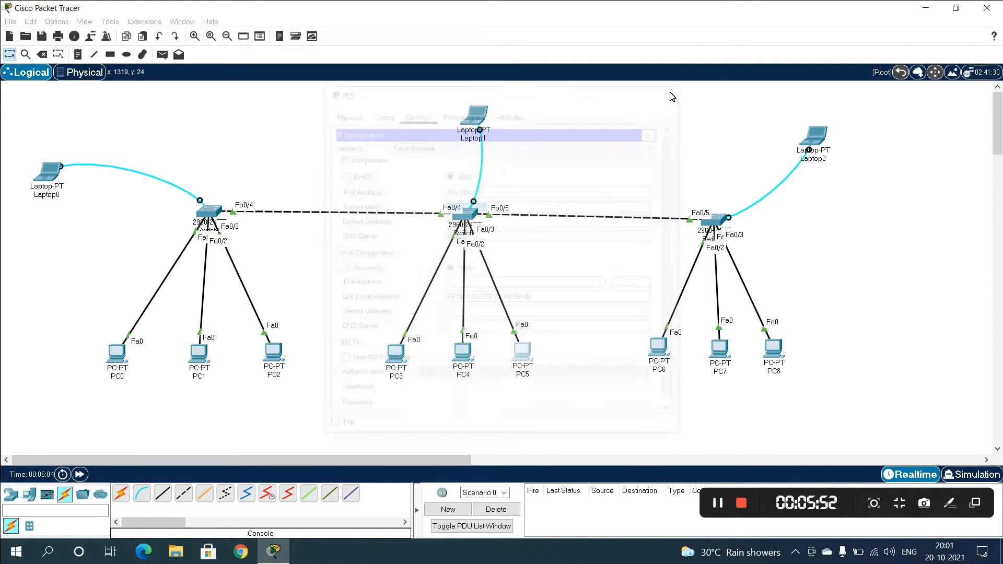
Step: Assign PC6 the static IPv4 address 192.168.2.7 with subnet mask 255.255.255.0 and close its window
click(659, 349)
click(416, 112)
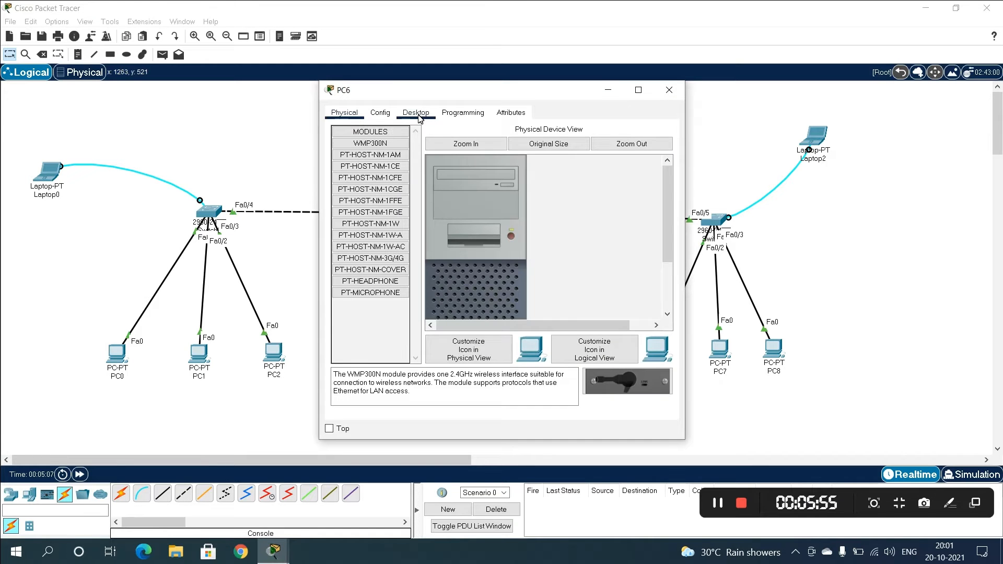
click(369, 177)
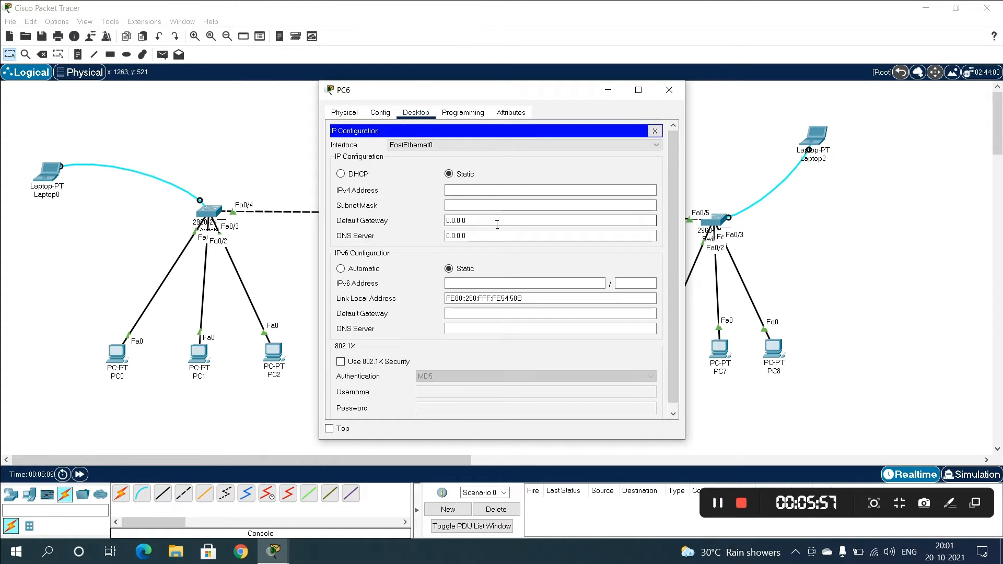
click(484, 191)
text(192.168.2.1)
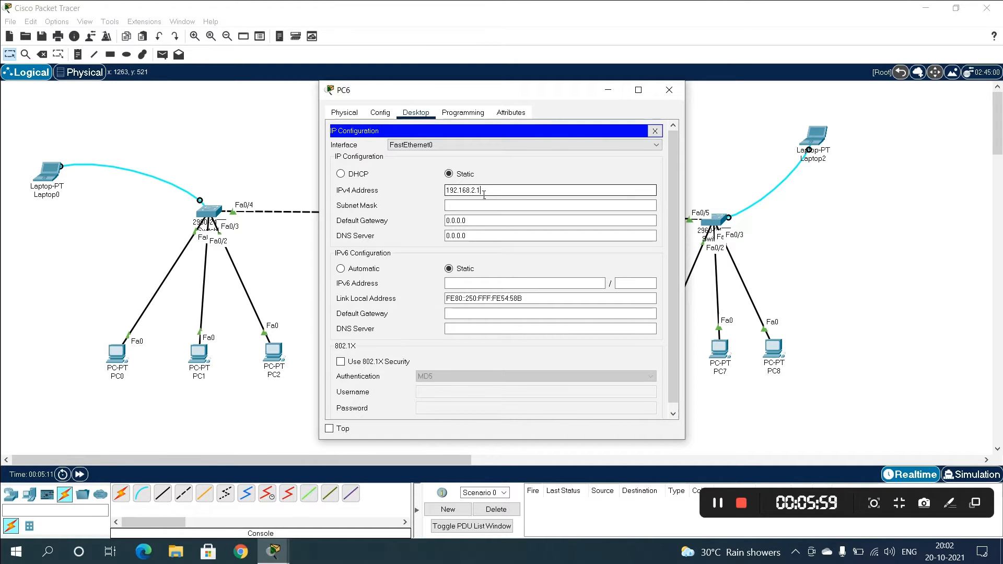
key(BackSpace)
text(7)
key(Tab)
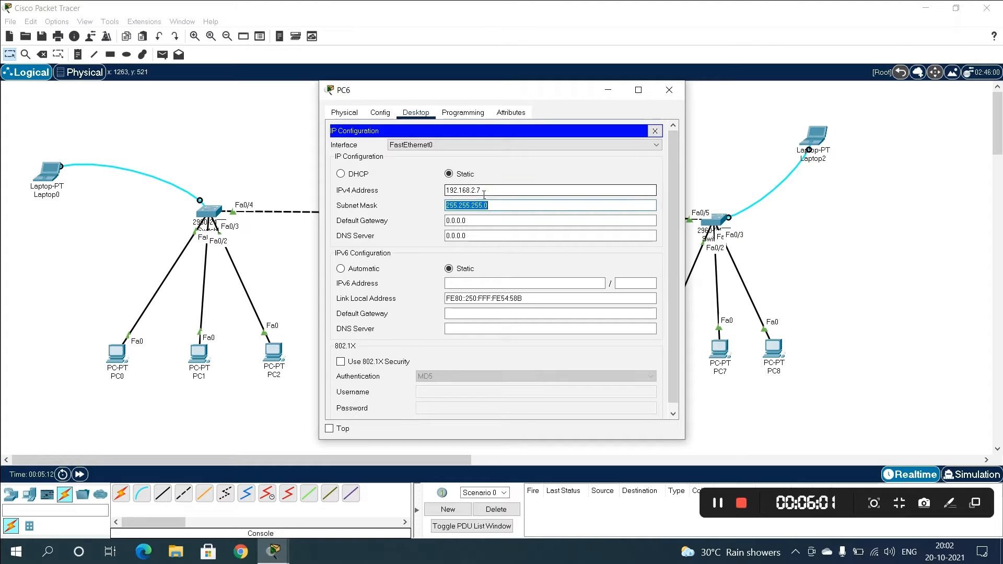
click(675, 94)
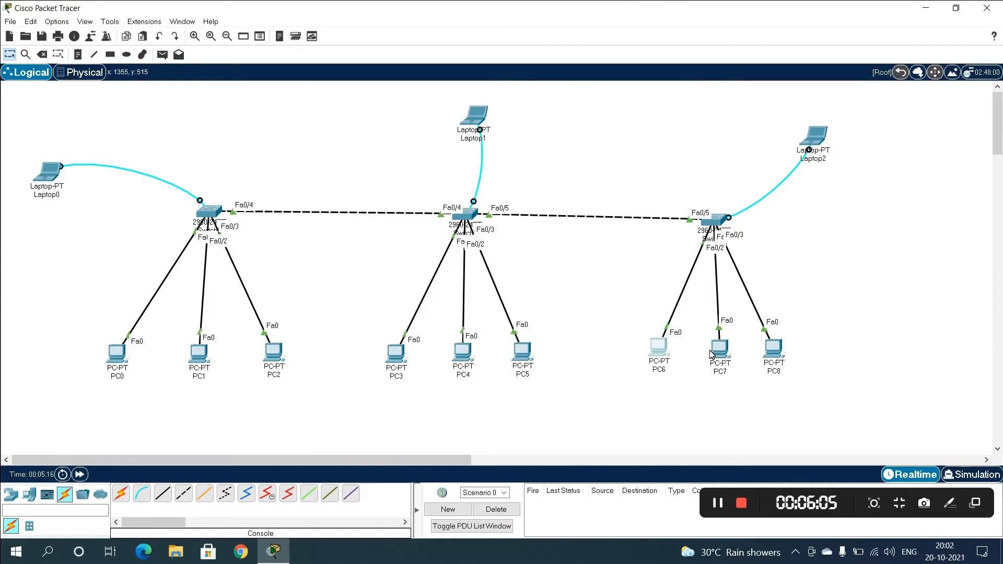
Step: Assign PC7 the static IPv4 address 192.168.2.8 with subnet mask 255.255.255.0 and close its window
click(721, 349)
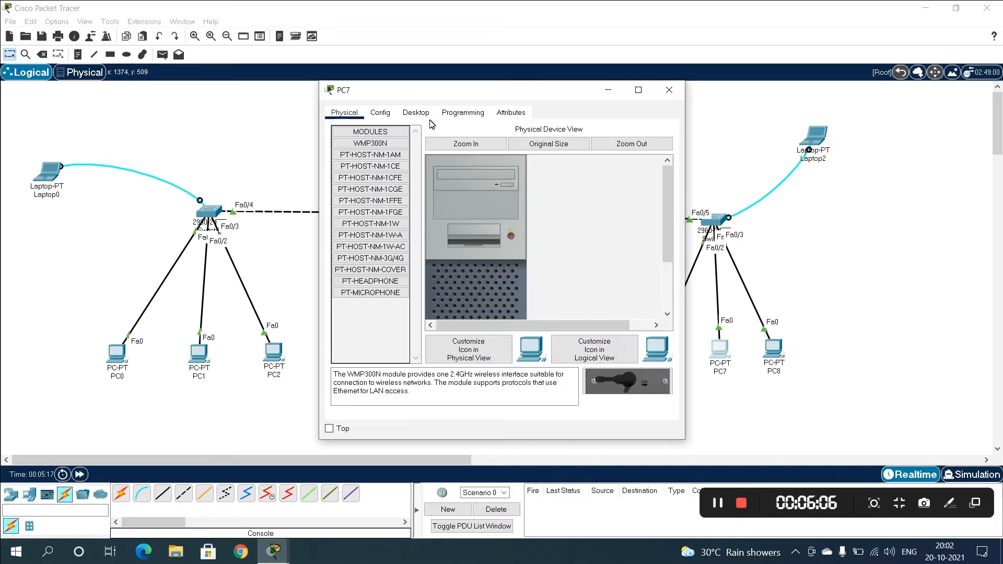
click(416, 113)
click(375, 153)
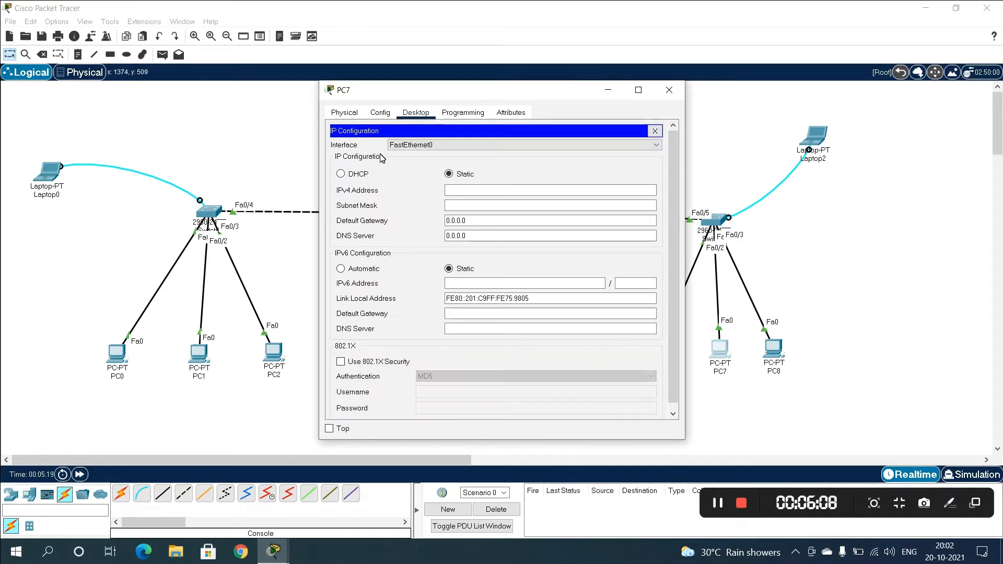
click(453, 188)
text(192.168.2.1)
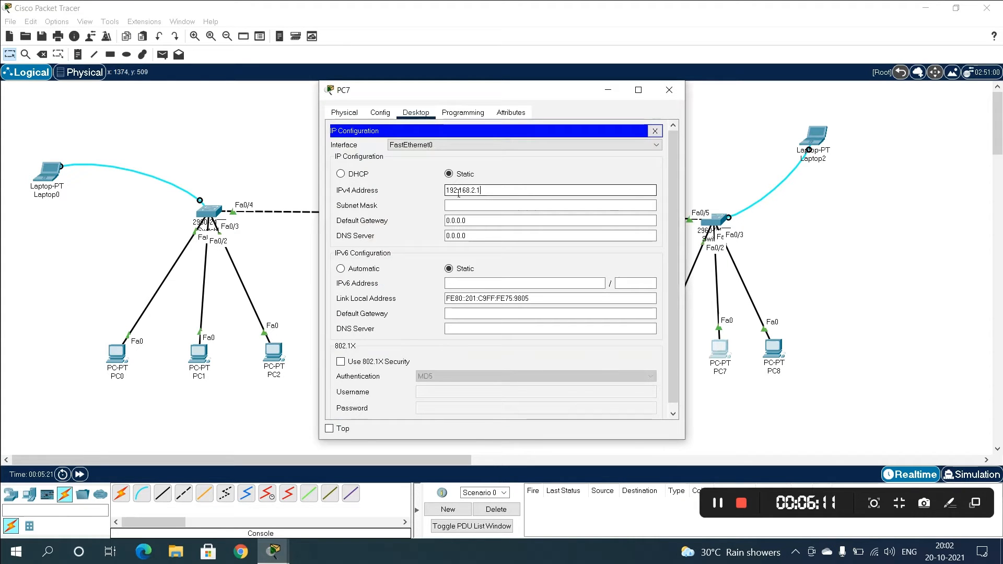
key(Tab)
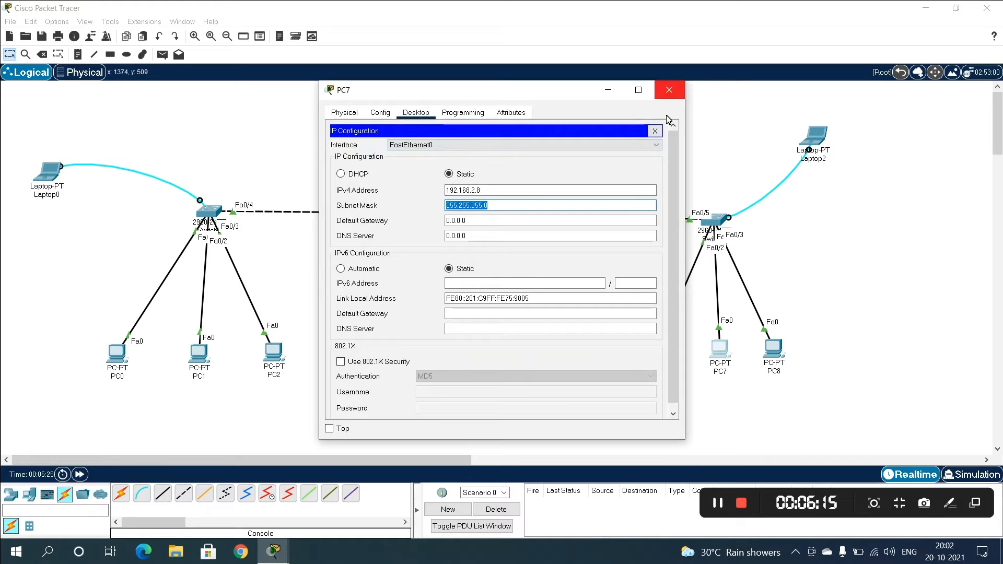
click(669, 89)
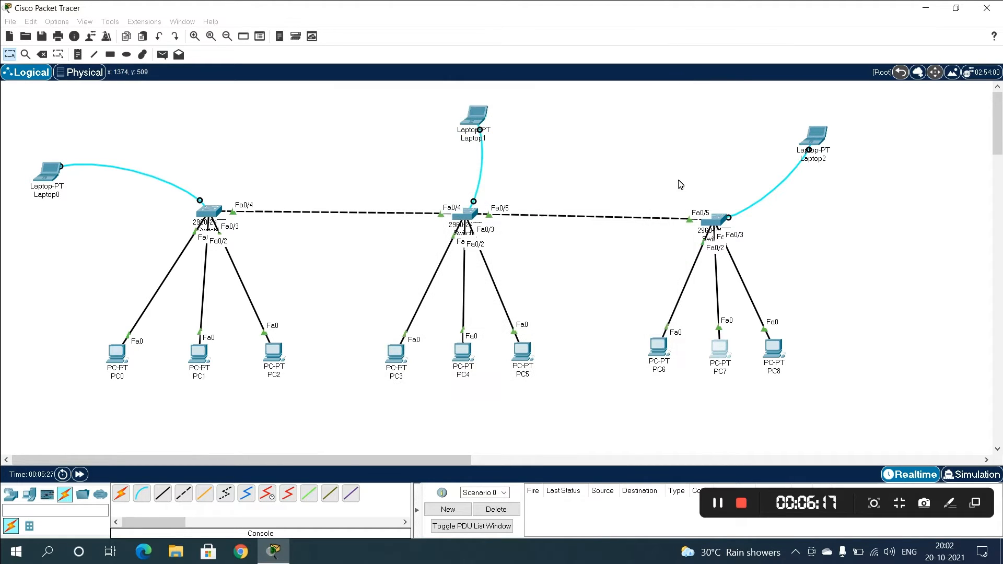
Step: Assign PC8 the static IPv4 address 192.168.2.9 with subnet mask 255.255.255.0 and close its window
click(773, 357)
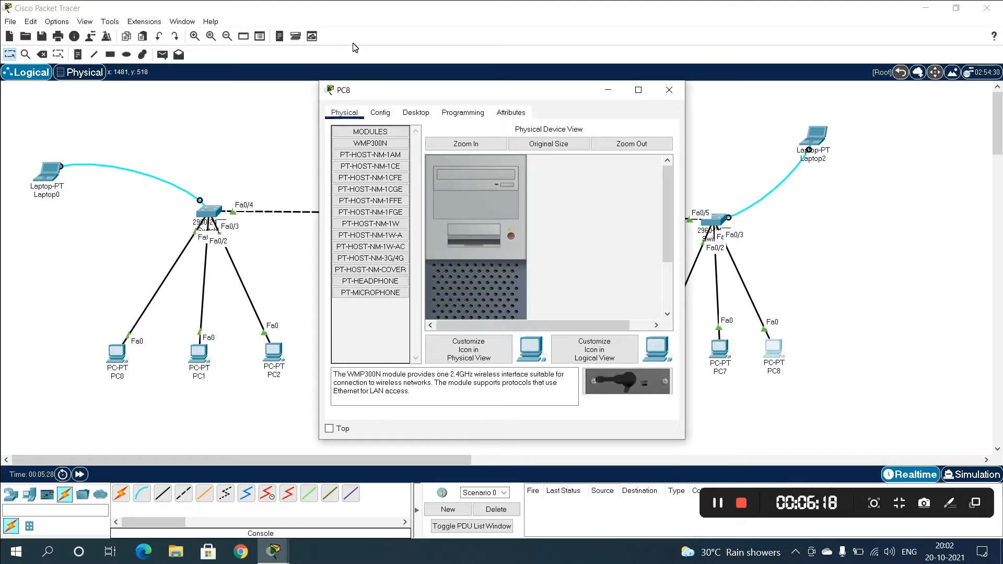
click(416, 114)
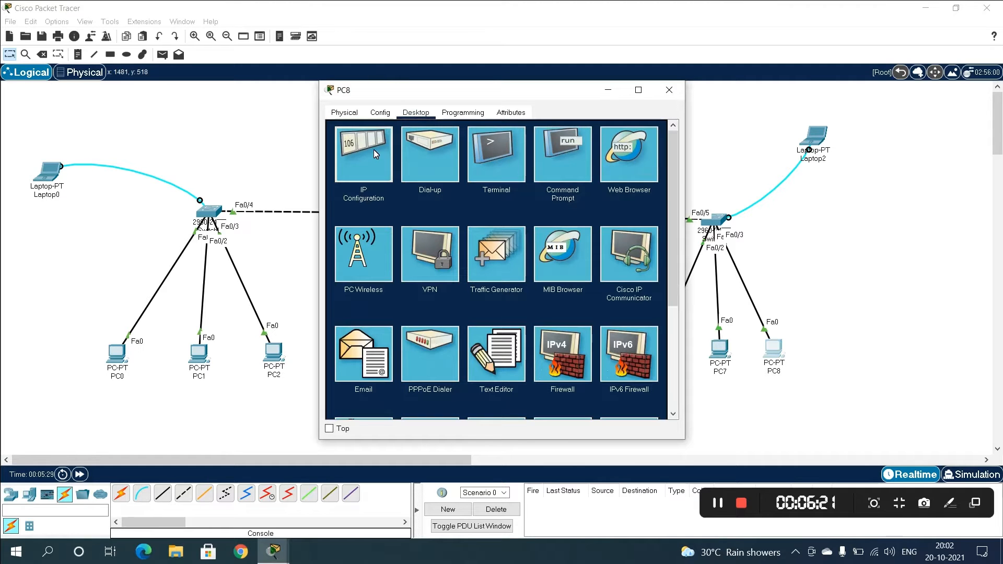
click(374, 149)
click(465, 193)
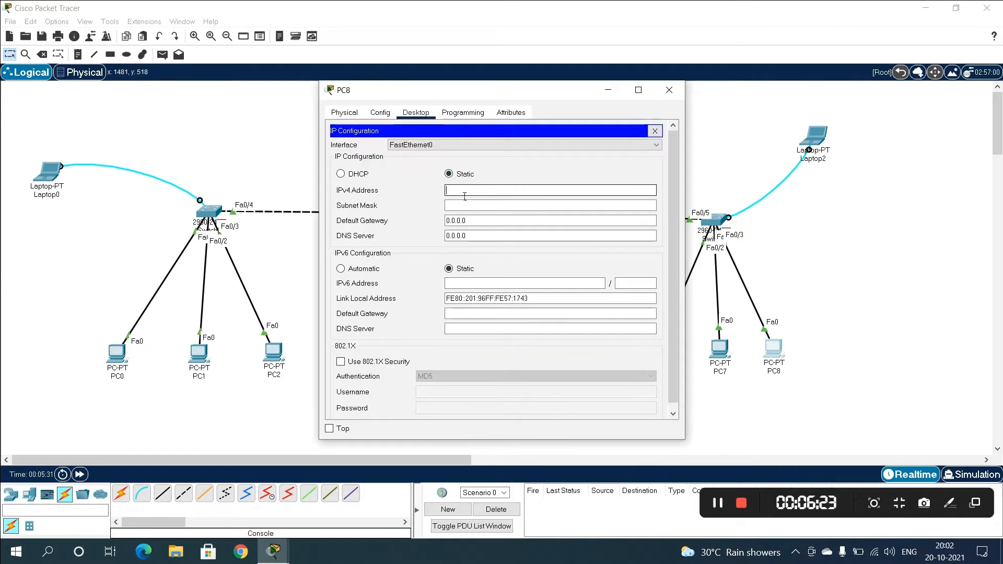
key(BackSpace)
key(Tab)
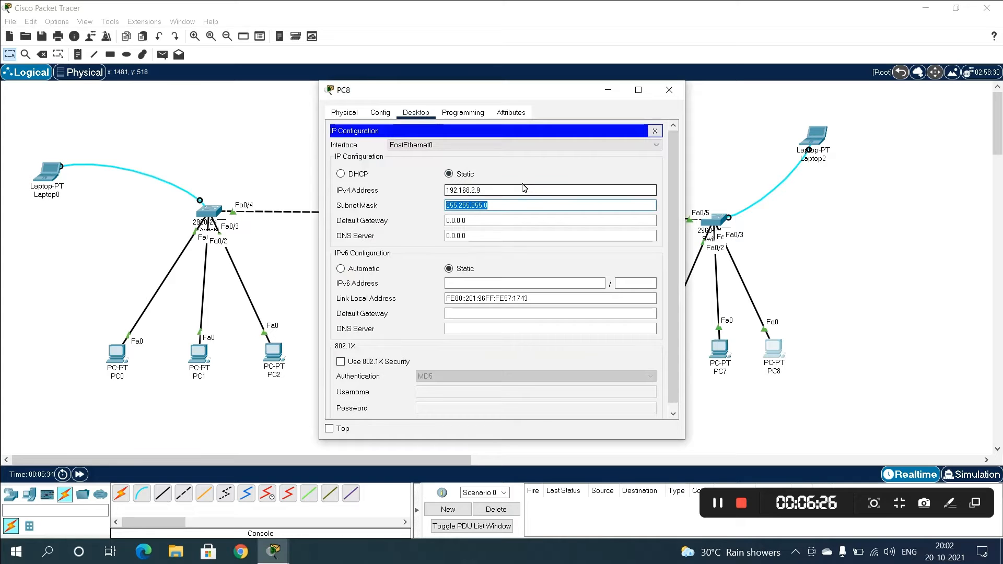
click(671, 88)
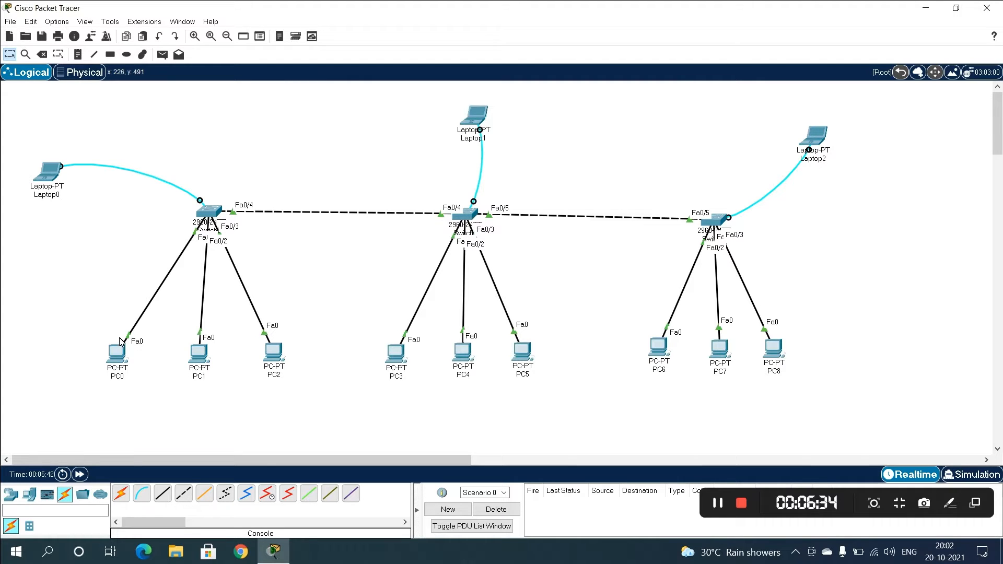
Step: From PC0's command prompt, ping 192.168.2.2 and 192.168.2.3, interrupting each ping before it completes
click(118, 355)
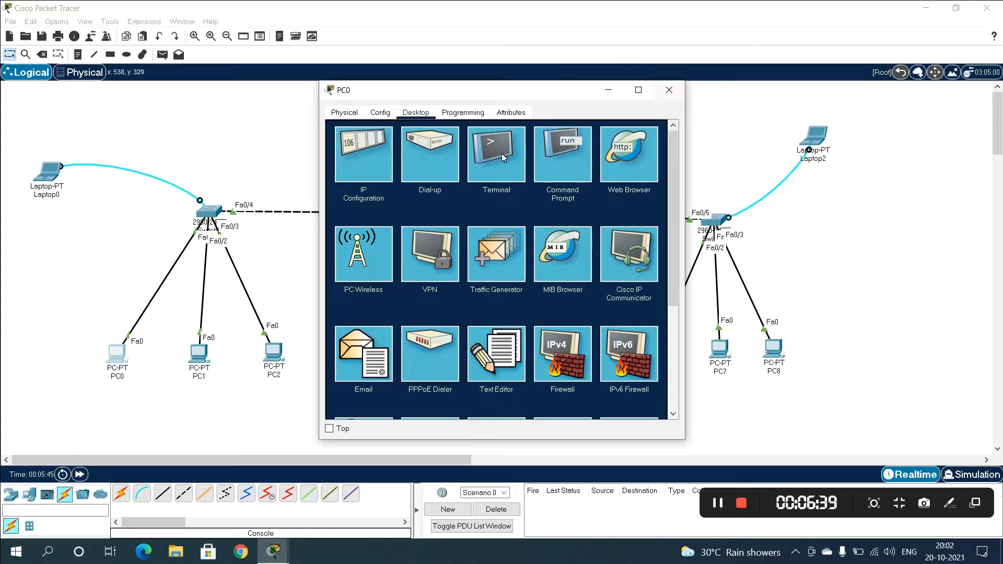
click(548, 152)
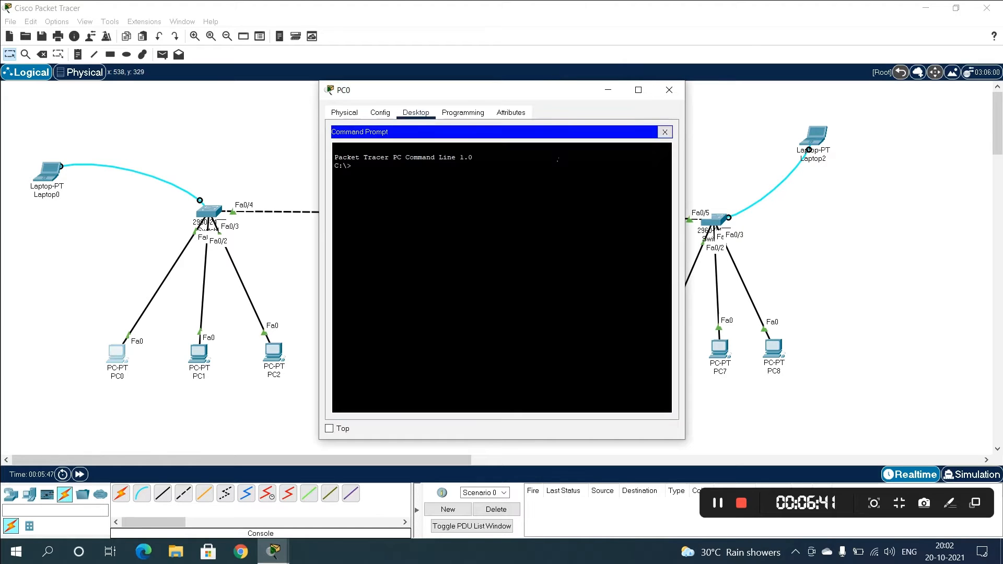
text(PING 192.168.2.2)
key(Return)
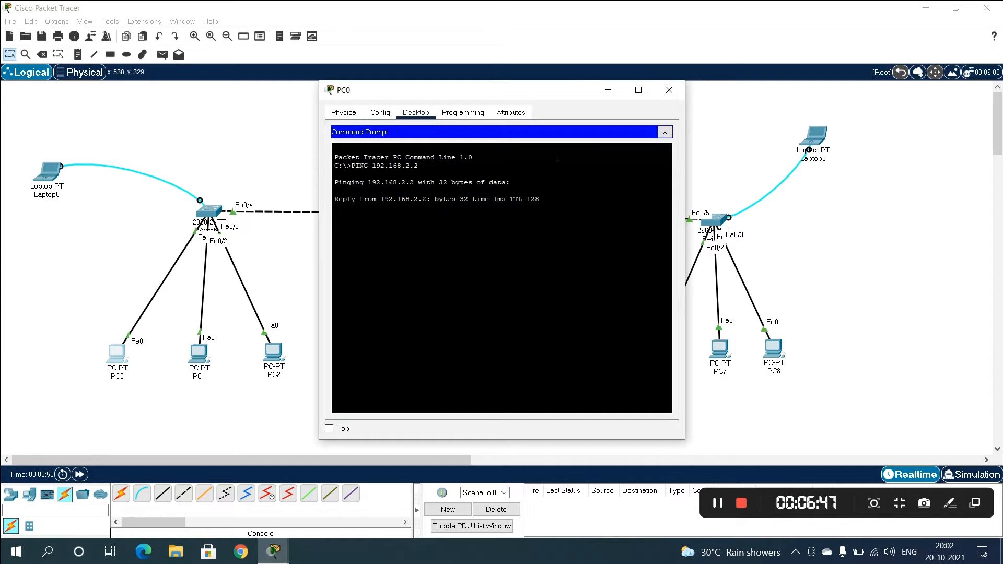
key(ctrl+c)
key(Up)
key(BackSpace)
text(3)
key(Return)
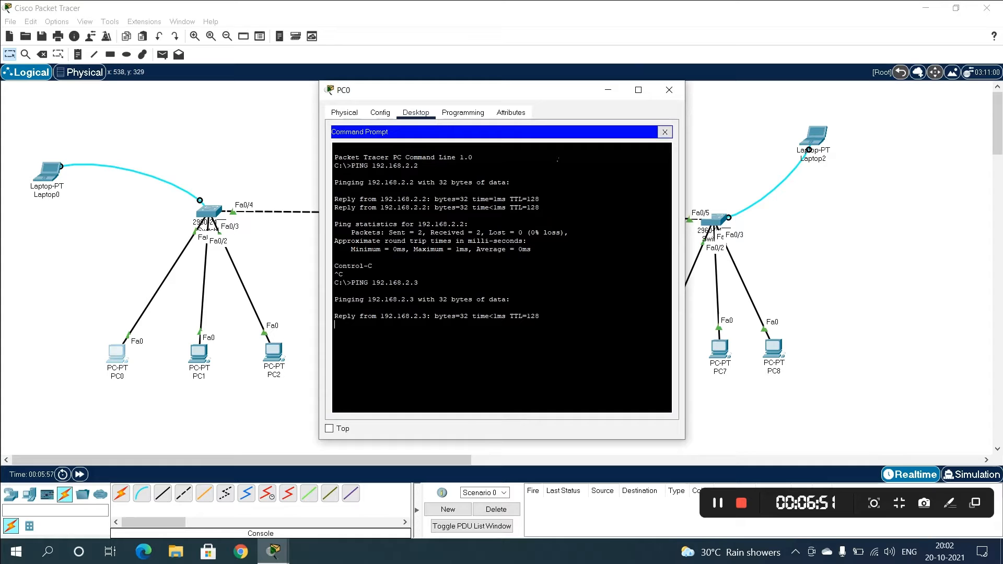
key(ctrl+c)
Step: Ping 192.168.2.4 and 192.168.2.7 from PC0 to test the links to the other two switches
key(Up)
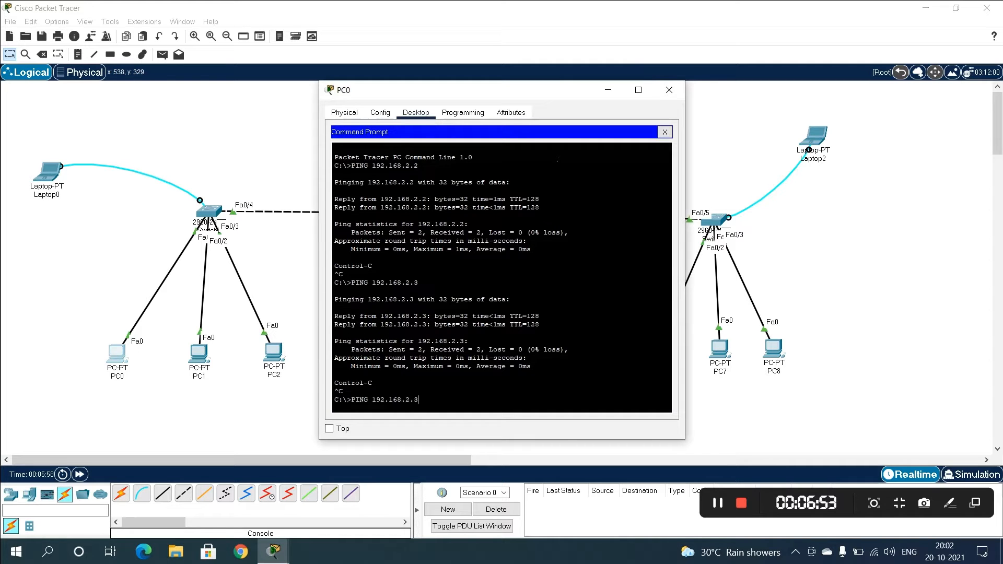
text(4)
key(Return)
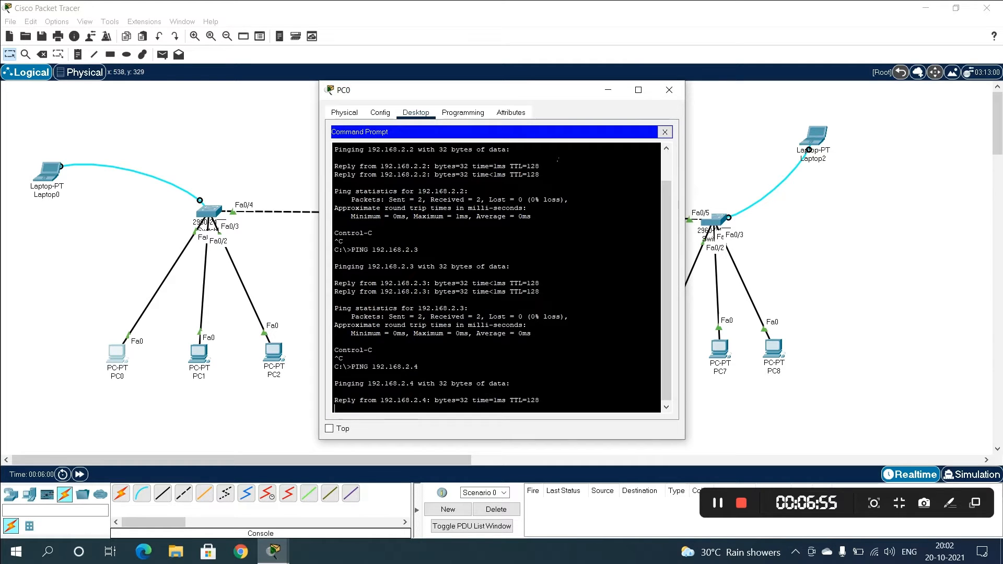
drag(535, 95, 921, 73)
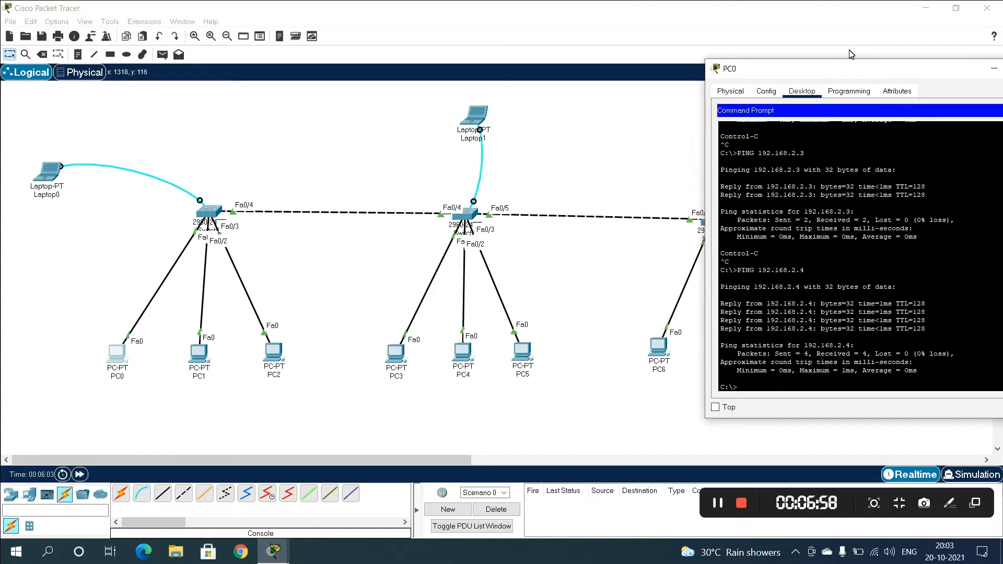
drag(829, 71, 598, 28)
key(Up)
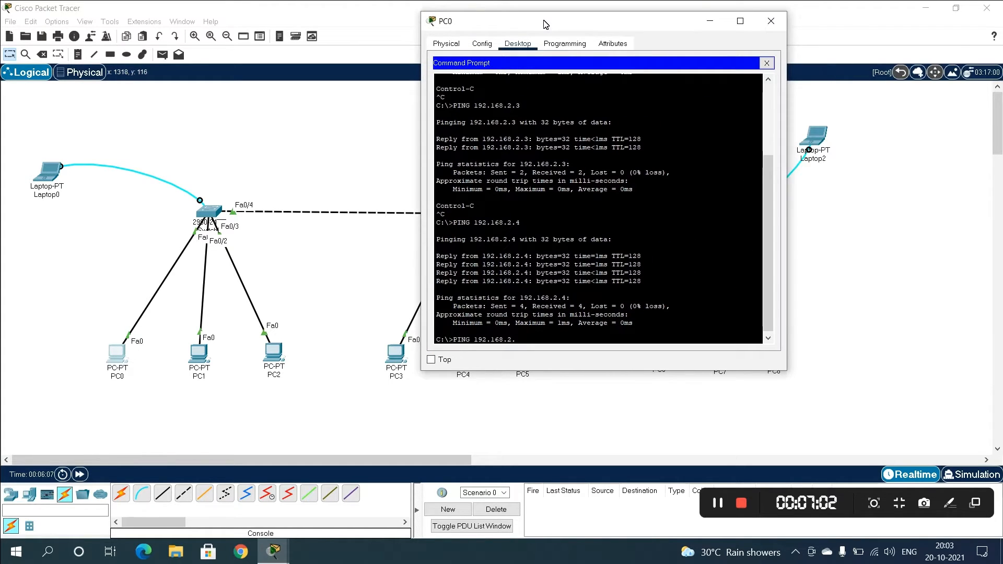
key(Return)
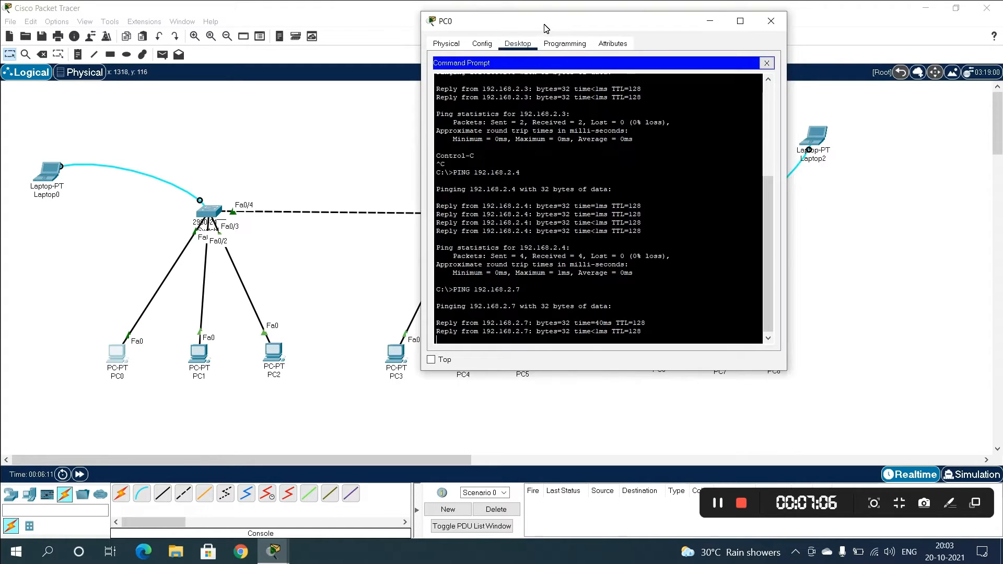
Step: Ping PC8 at 192.168.2.9 from PC0's command prompt and close the PC0 window
drag(546, 26, 371, 64)
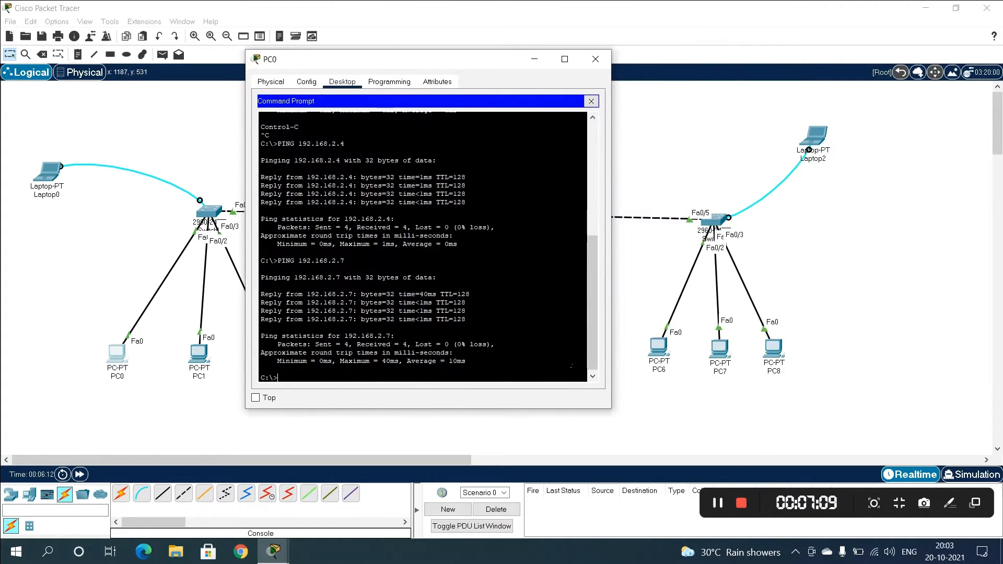
key(Up)
text(9)
key(Return)
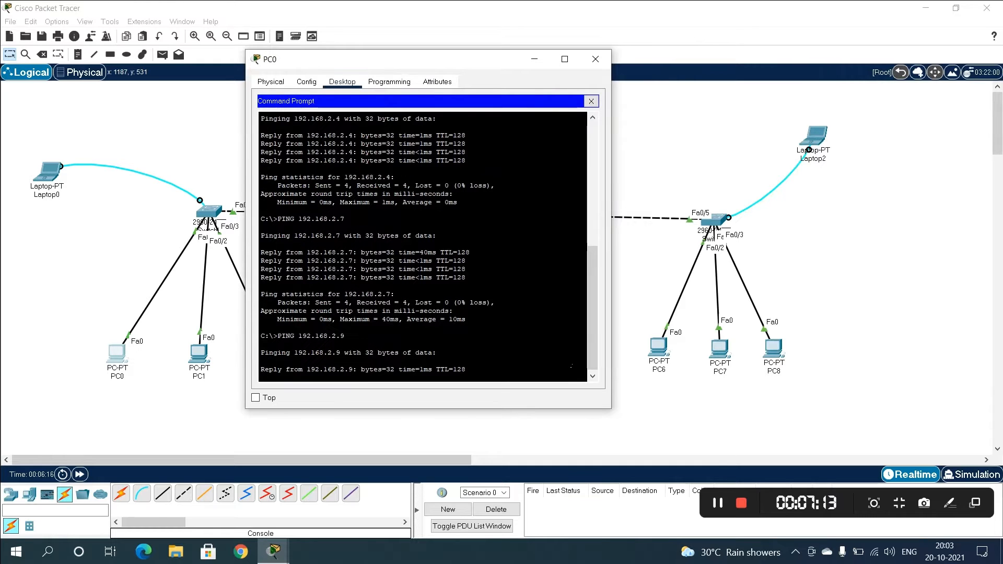
click(597, 59)
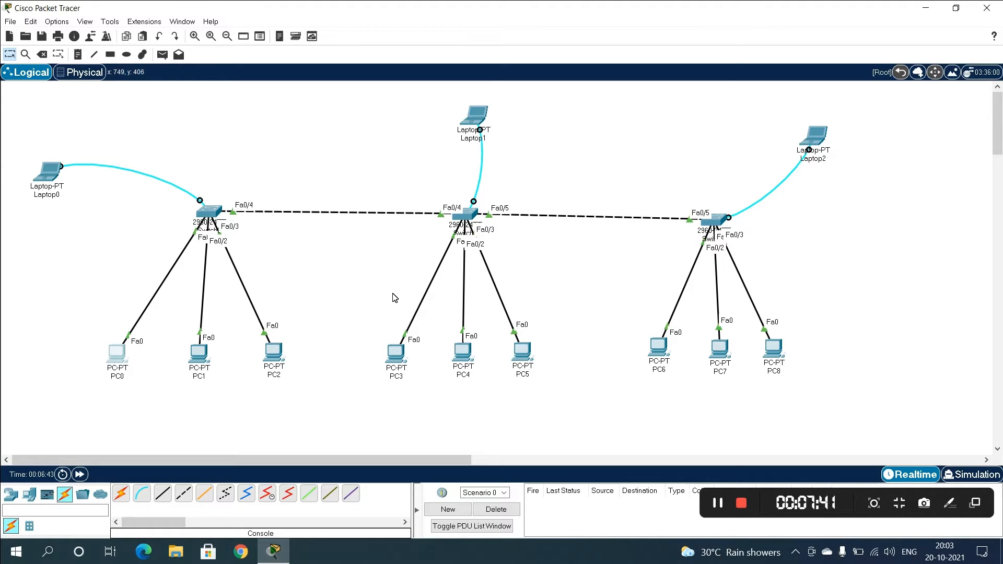
Step: Open a terminal session on Laptop0 with the default 9600 port settings and bring up Switch0's command prompt
click(209, 213)
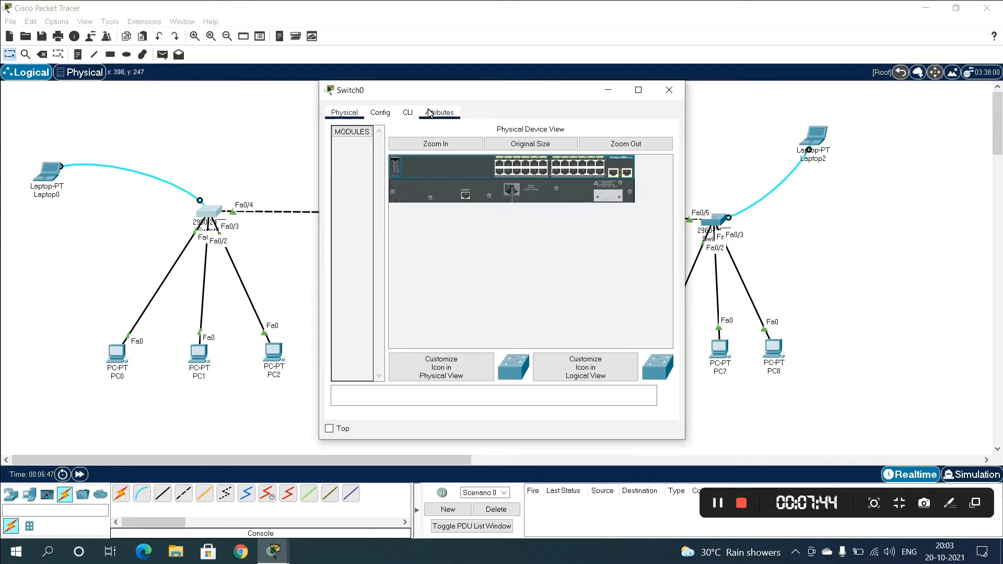
click(666, 89)
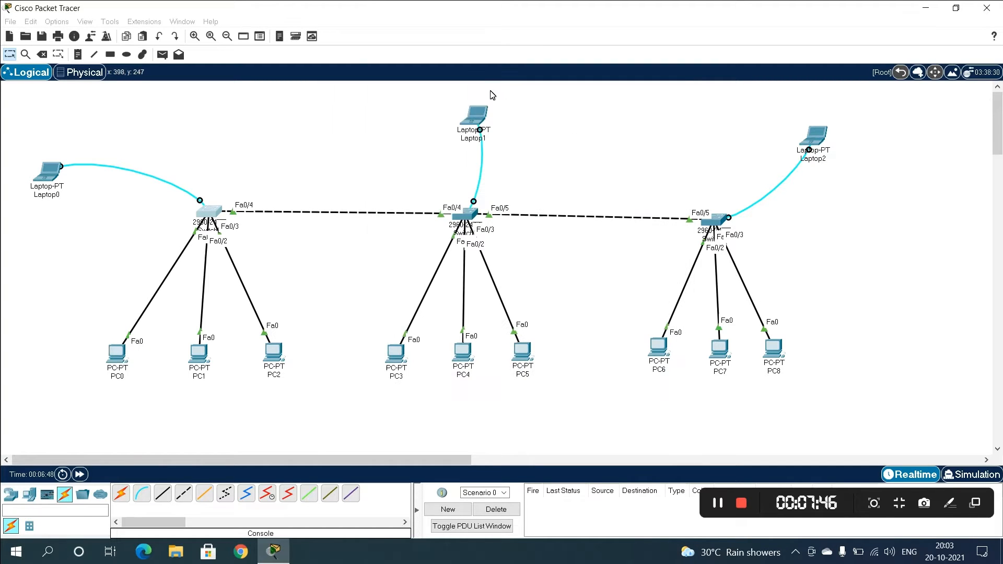
click(59, 167)
click(426, 111)
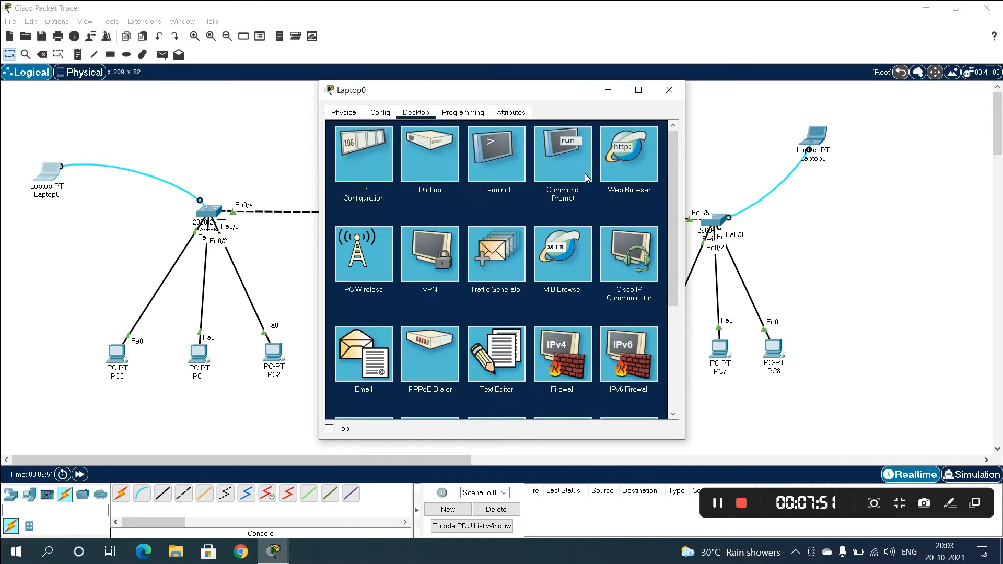
click(513, 168)
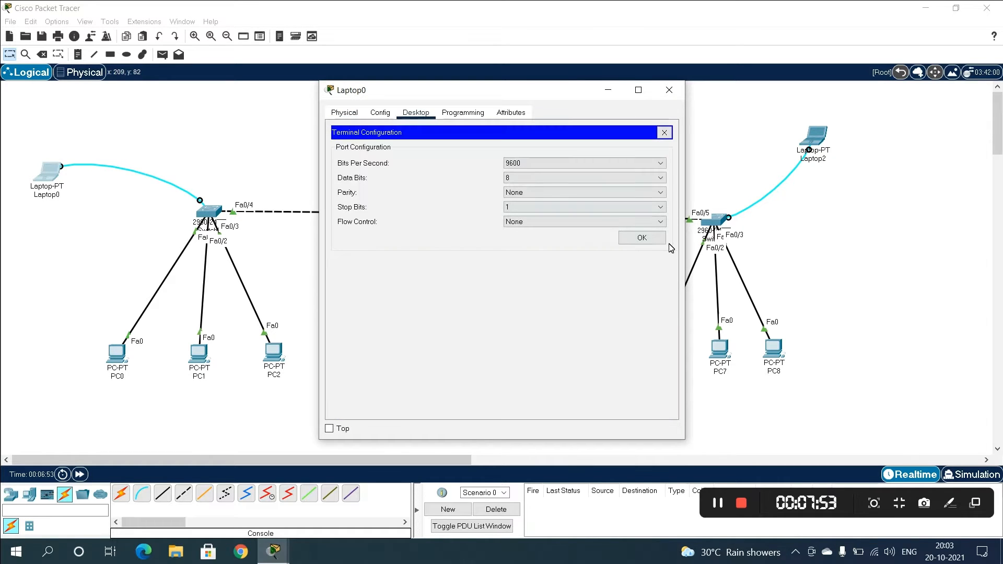
click(643, 238)
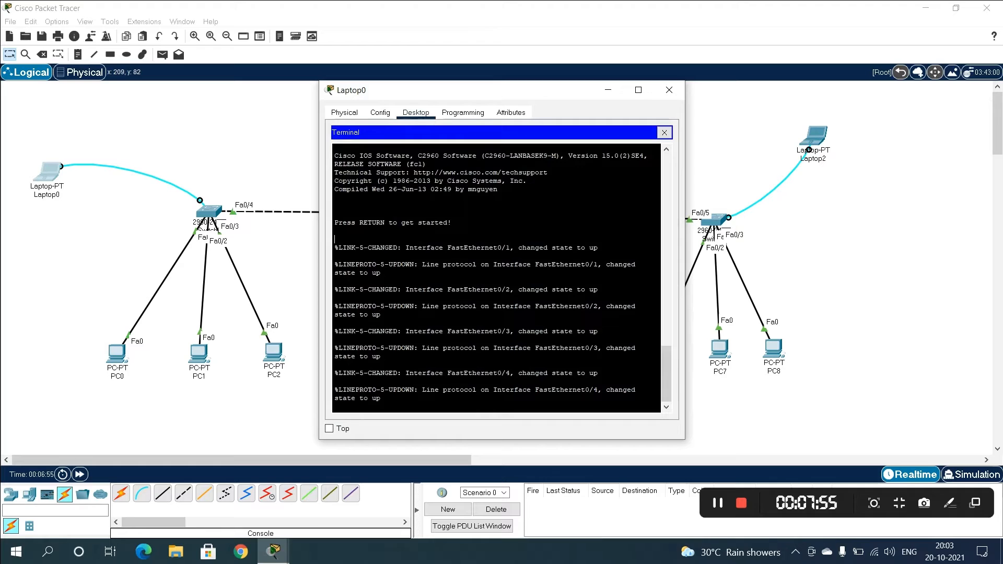
key(Return)
key(Return)
key(Return)
key(Return)
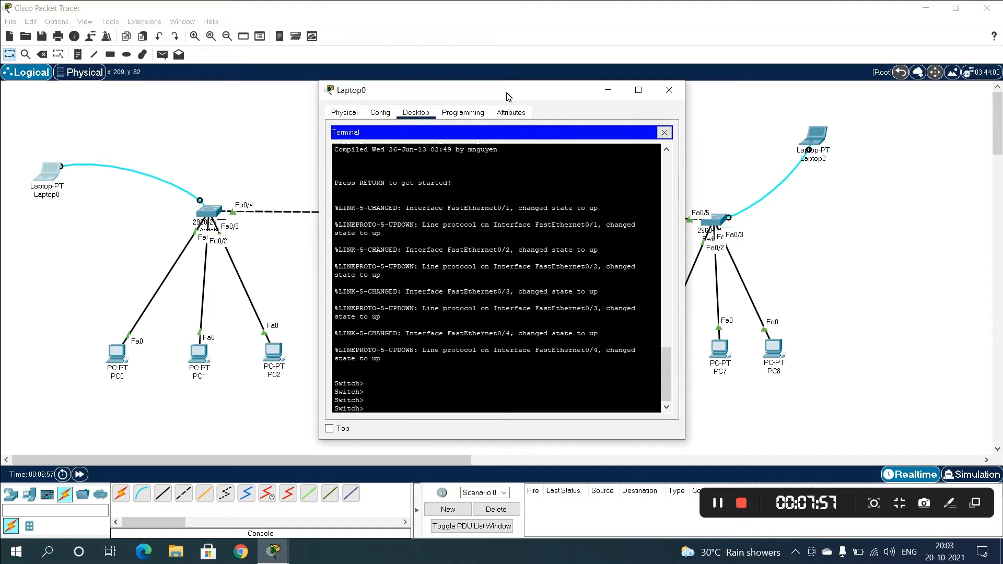
Step: Enter privileged EXEC mode on Switch0 with the EN command in Laptop0's terminal
drag(507, 95, 573, 94)
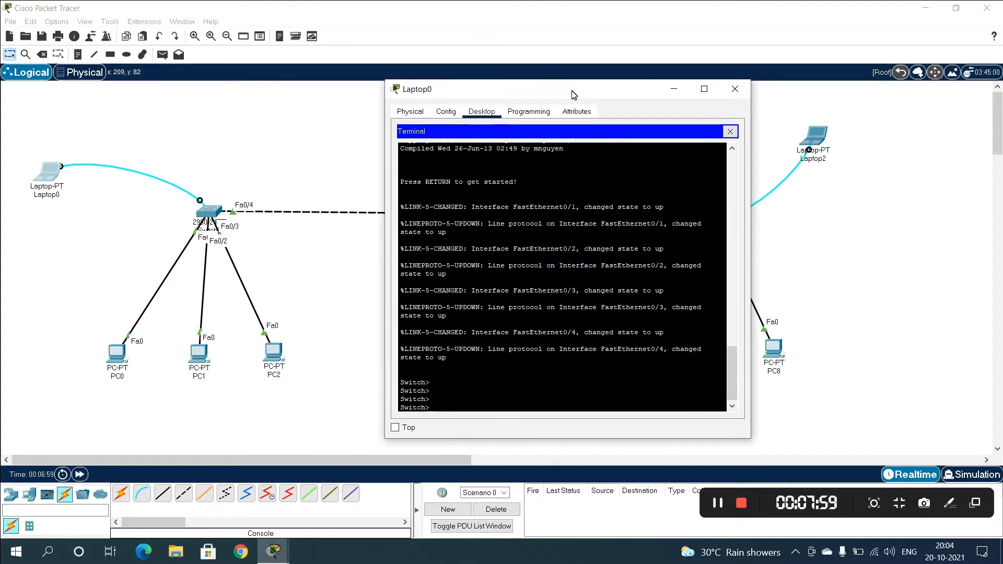
text(EN)
key(Return)
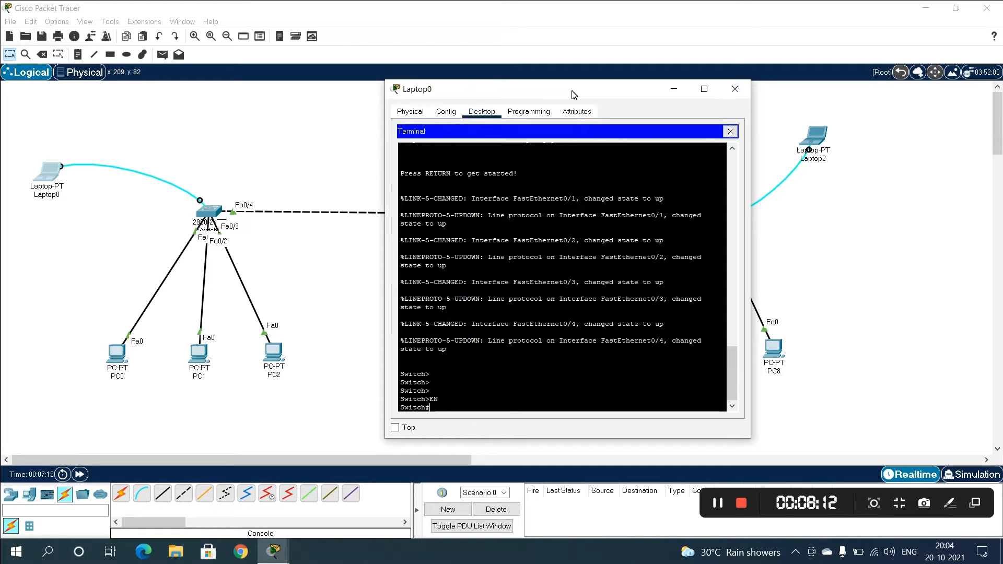
Step: Display Switch0's VLAN table with SHOW VLAN in Laptop0's terminal and enlarge the window to examine the default VLAN
text(SHOW VLA)
key(Tab)
key(Return)
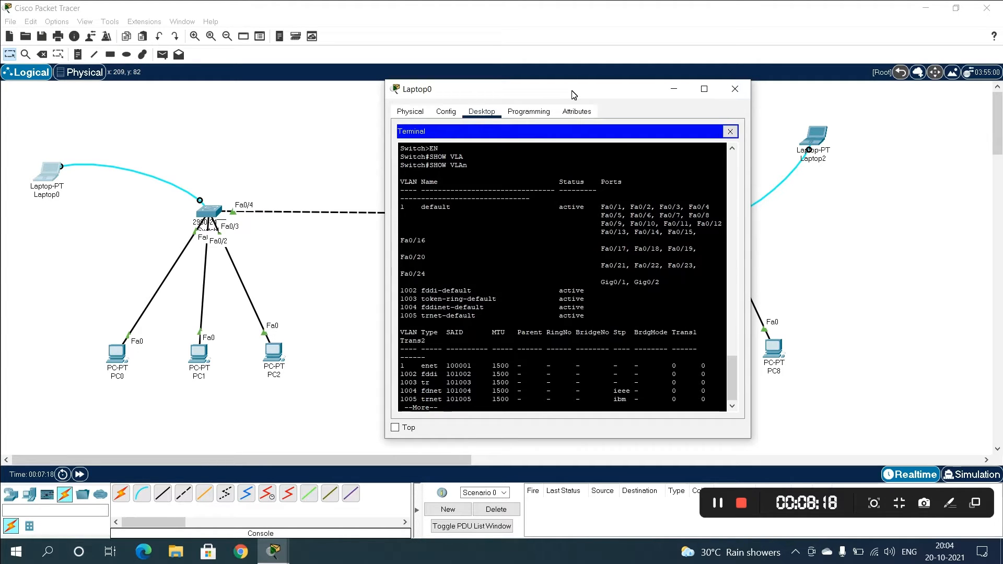
click(704, 89)
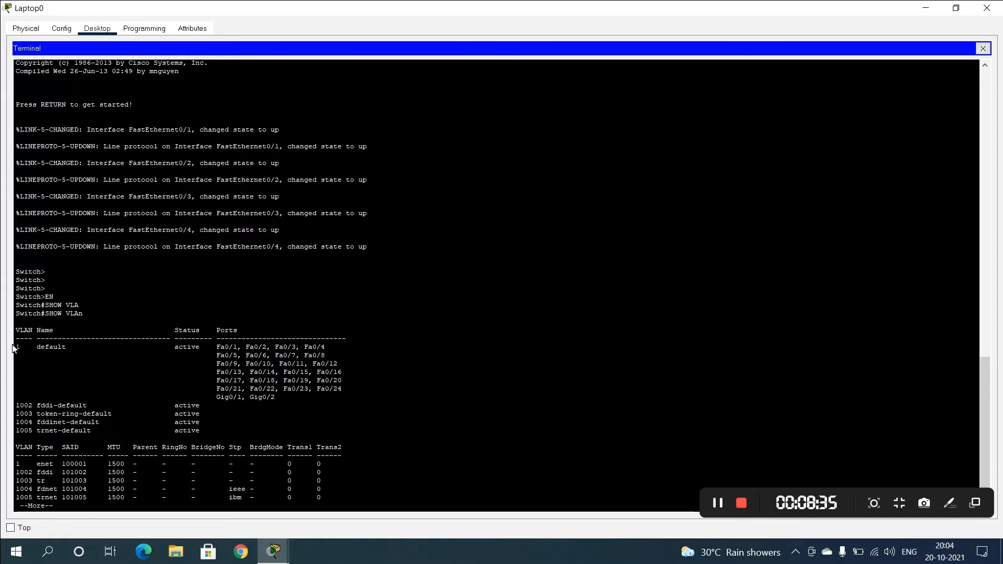
drag(23, 351, 69, 356)
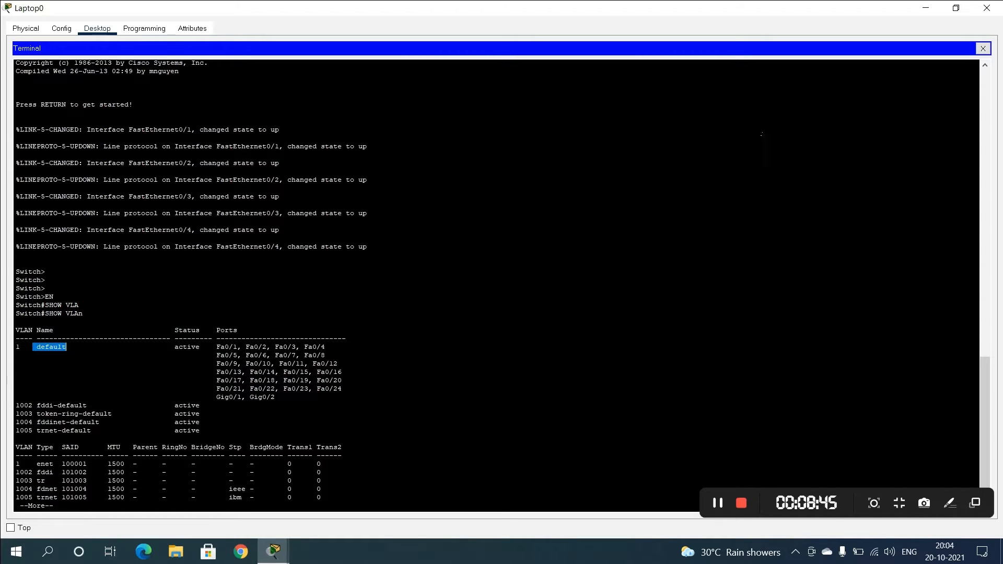
Step: Page through the rest of Switch0's VLAN listing back to the prompt, review the default VLAN's ports, and close Laptop0's window
key(space)
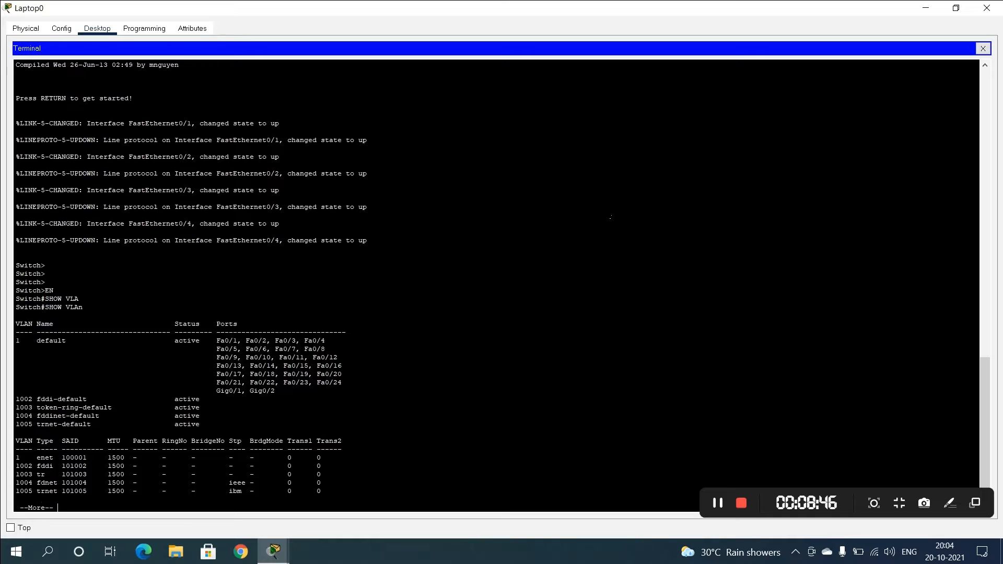
key(Return)
key(Return)
key(Return)
key(Return)
key(Return)
key(Return)
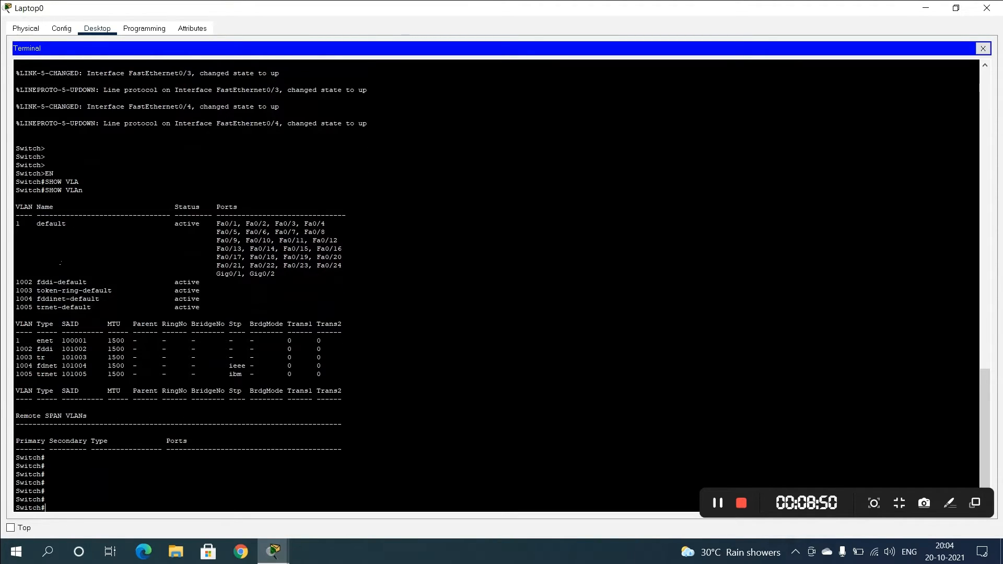
drag(27, 250, 149, 257)
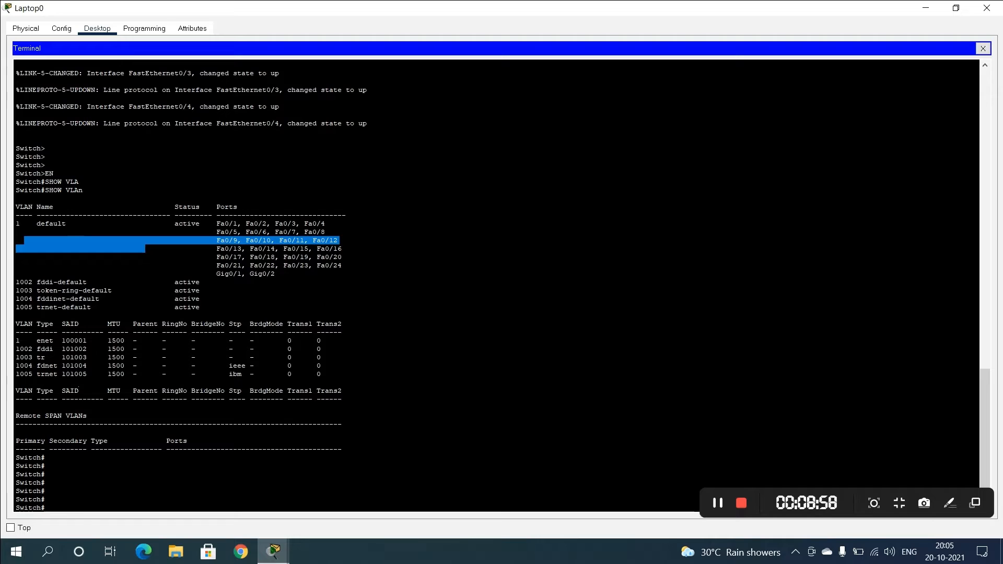
click(78, 389)
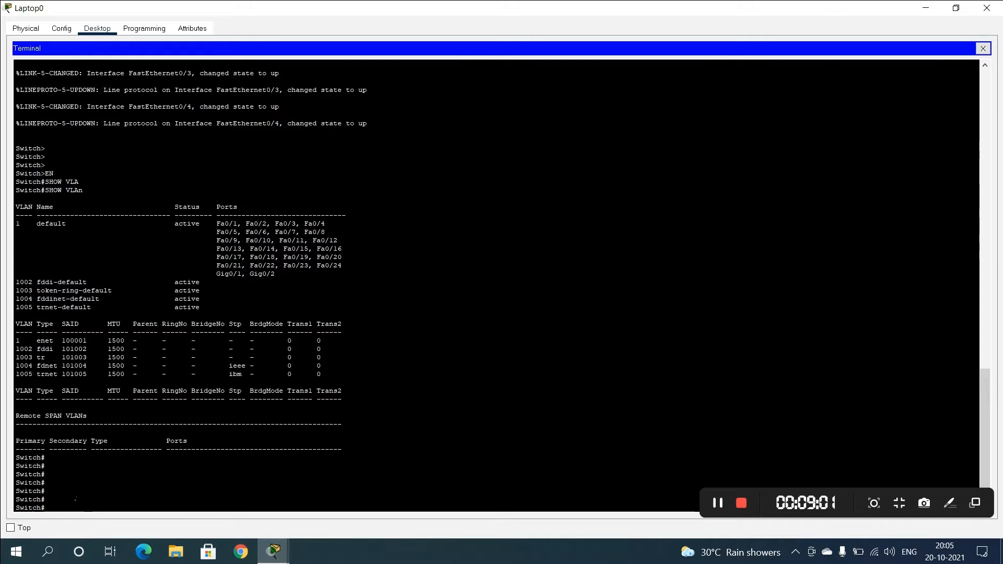
click(987, 8)
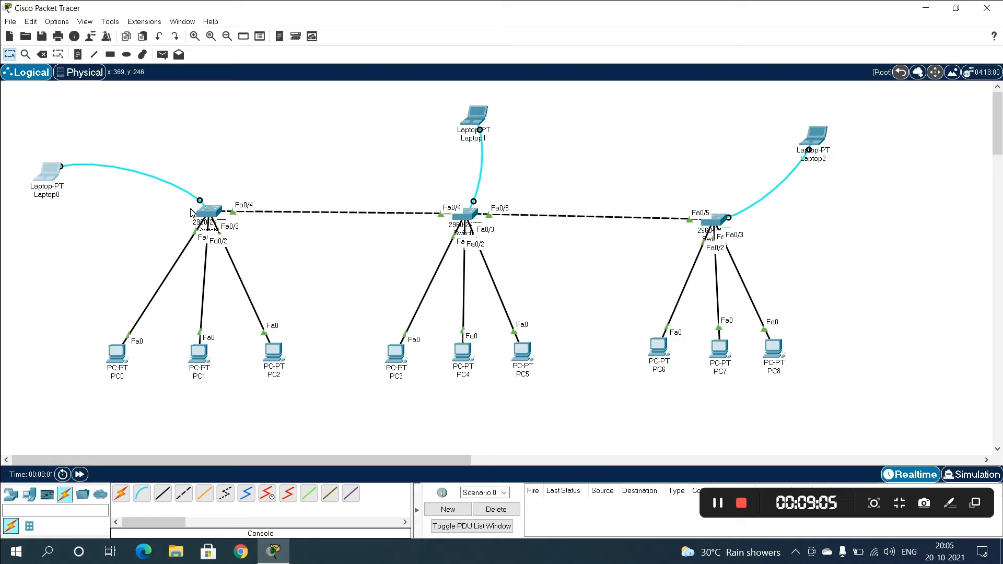
Step: Reopen Laptop0's terminal with the default port settings, examine the status of VLANs 1002 to 1005, and close the window
click(48, 180)
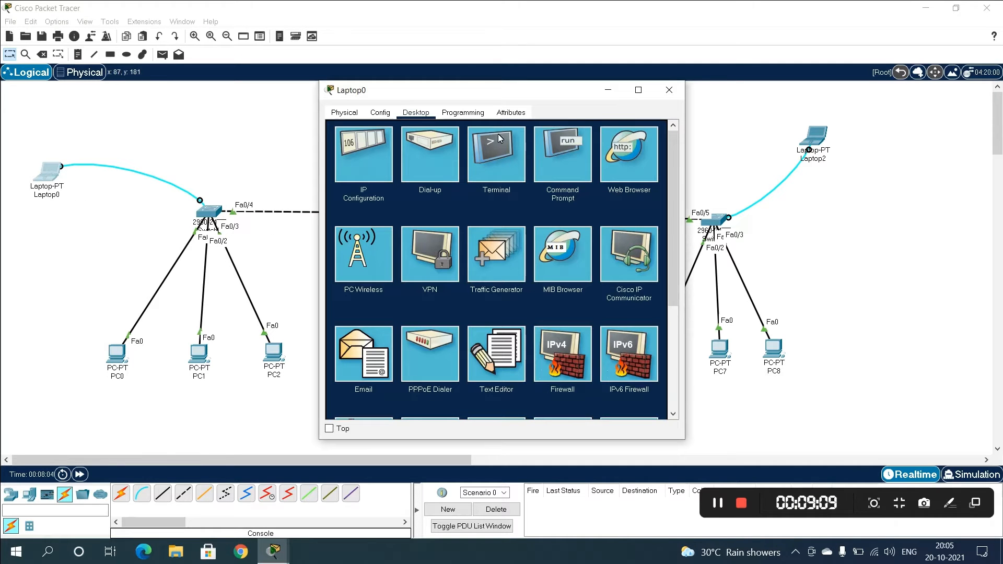
click(506, 158)
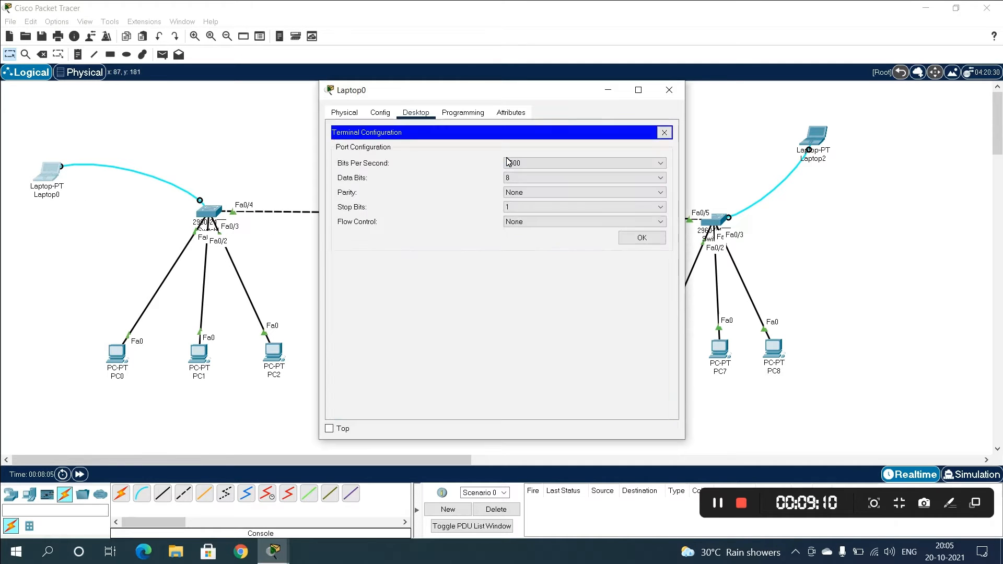
click(625, 240)
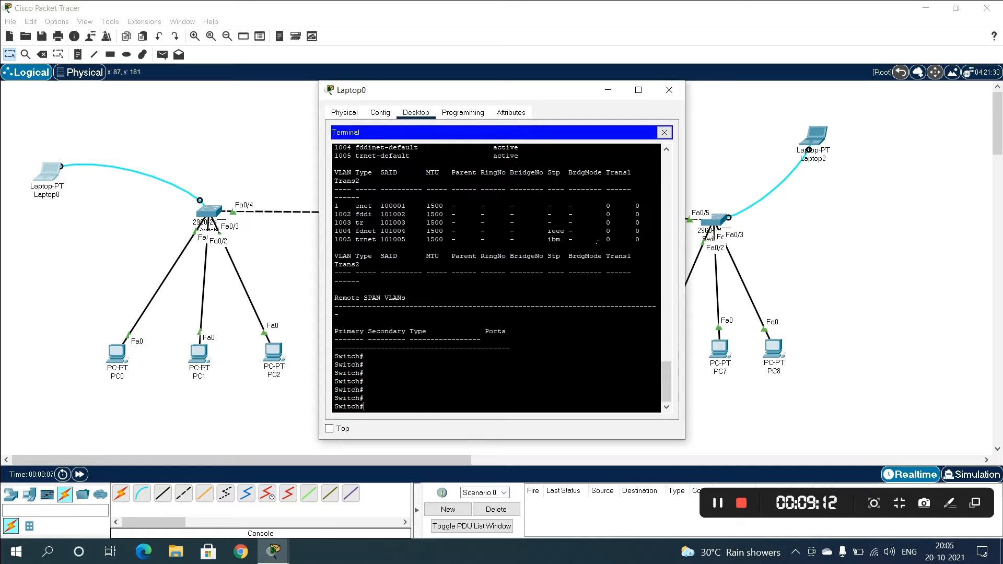
click(639, 90)
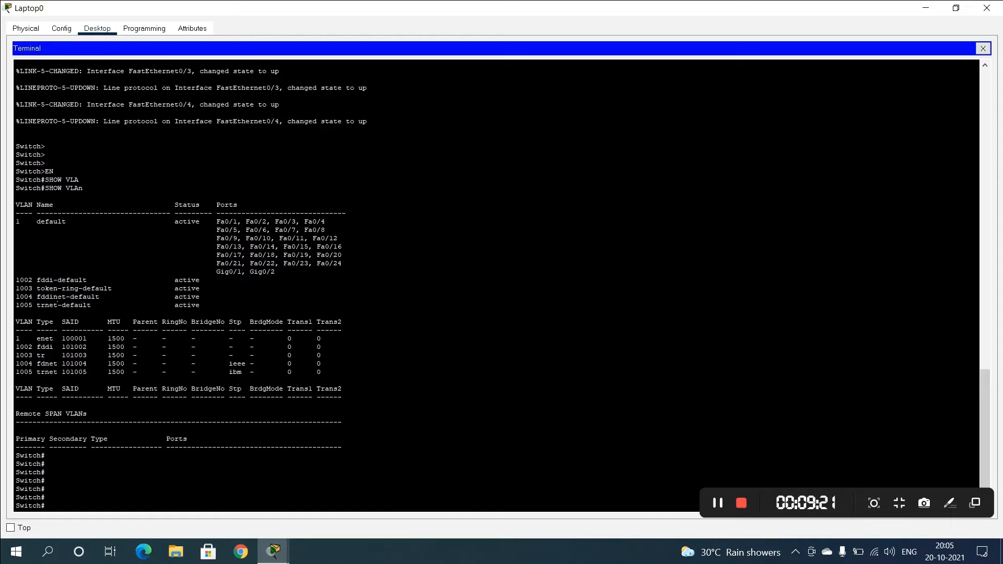
drag(15, 280, 146, 286)
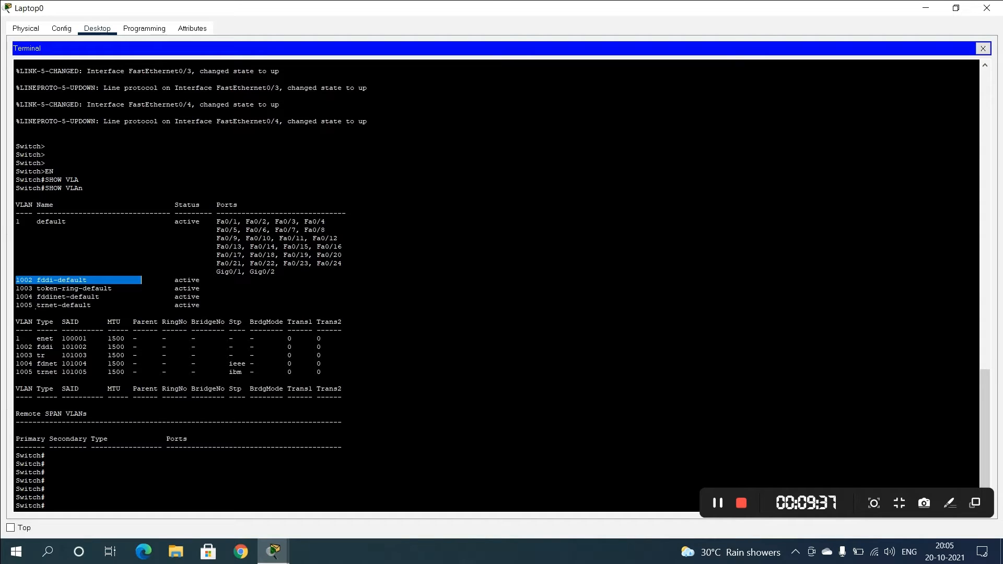
drag(33, 306, 18, 284)
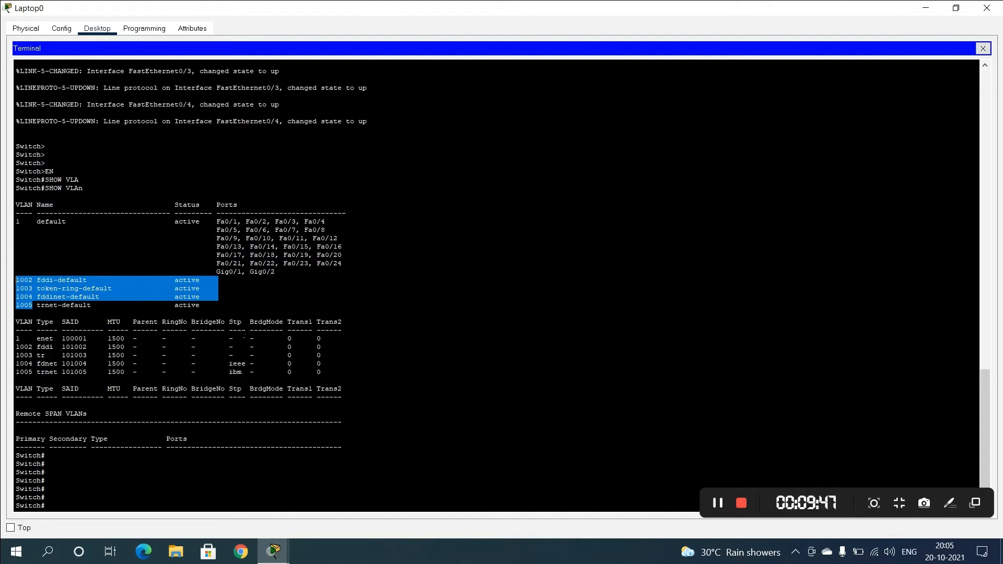
drag(210, 313, 181, 283)
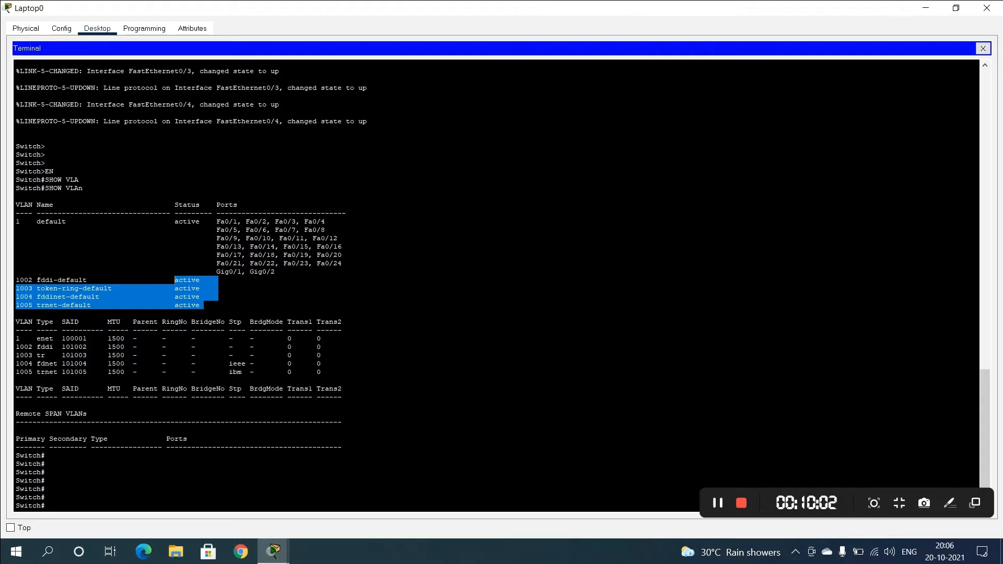
click(986, 8)
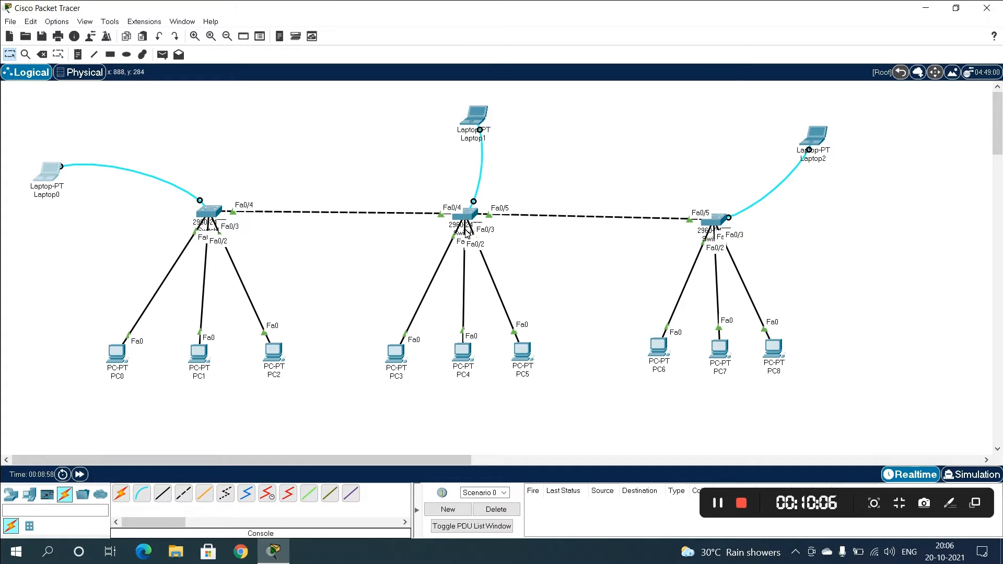
Step: Open a terminal session on Laptop1 with the default 9600 port settings and enter privileged EXEC mode with EN
click(473, 118)
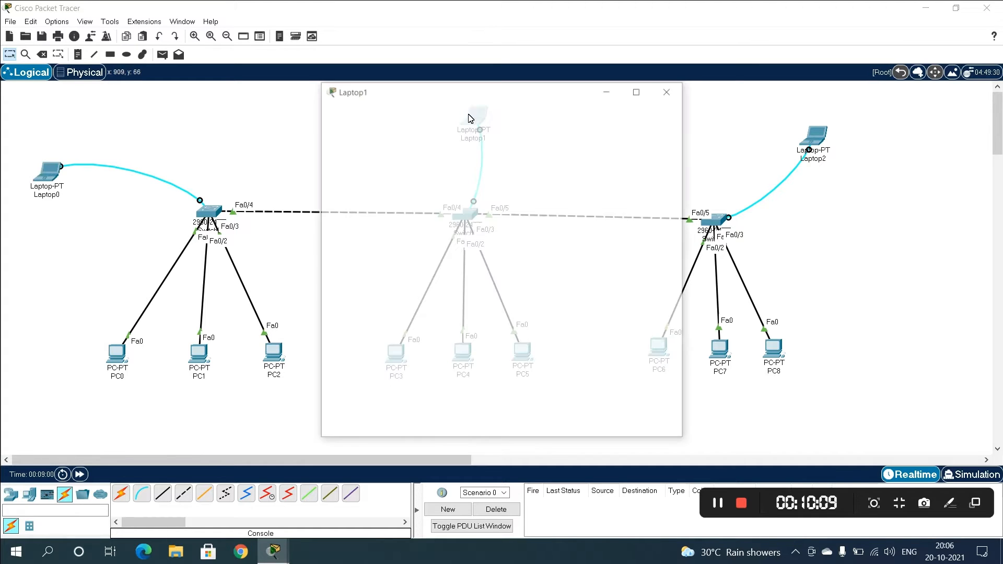
click(416, 112)
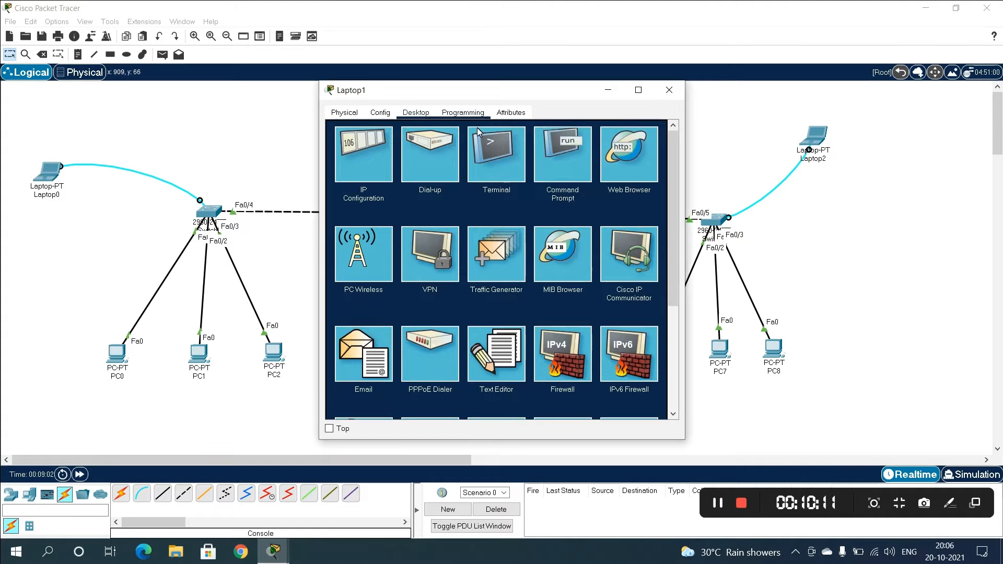
click(508, 155)
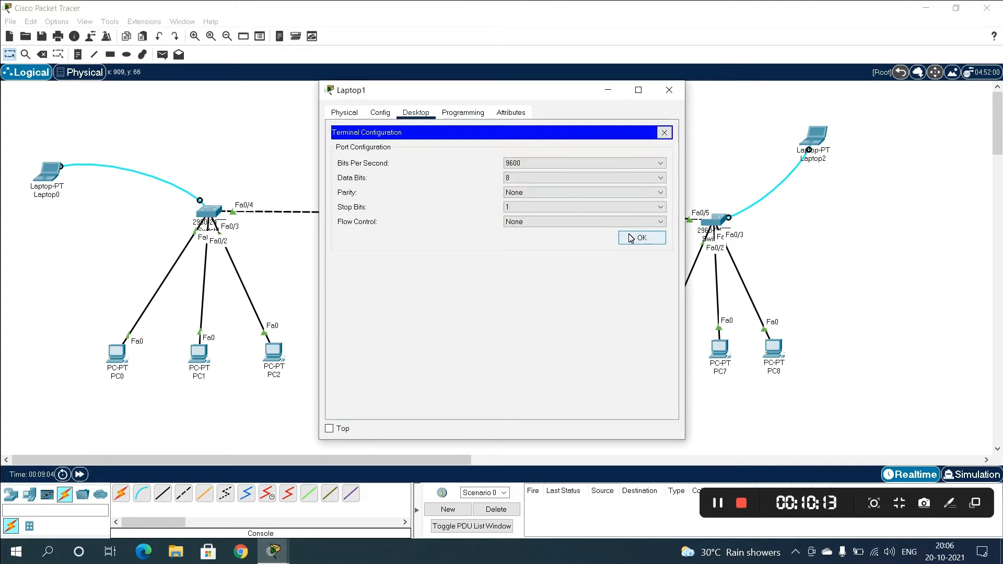
click(631, 238)
key(Return)
key(Return)
key(Return)
key(Return)
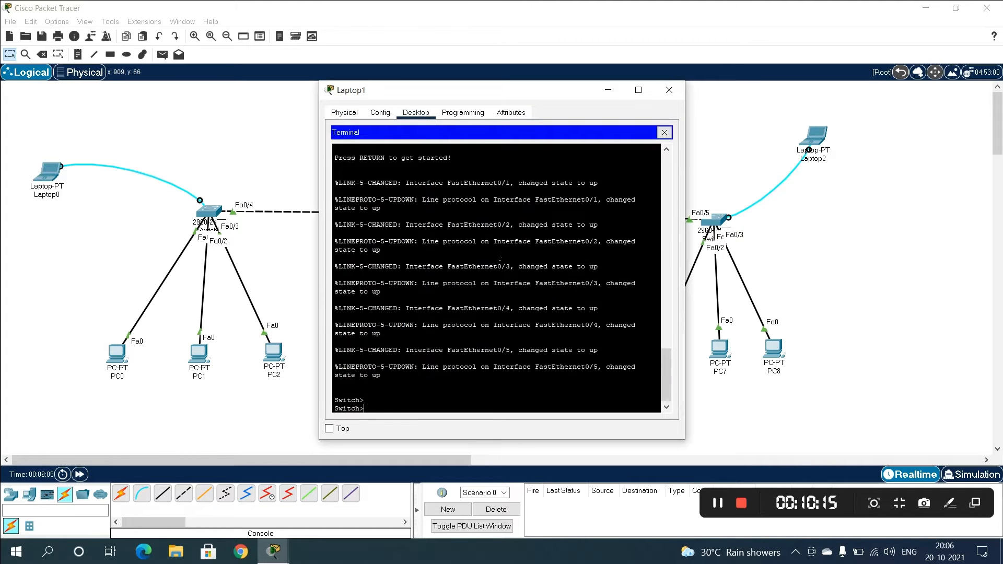
text(EN)
key(Return)
Step: Display the middle switch's VLAN table with SHOW VLAN, examine the default VLAN entry, and close Laptop1's window
text(SHOW VAL)
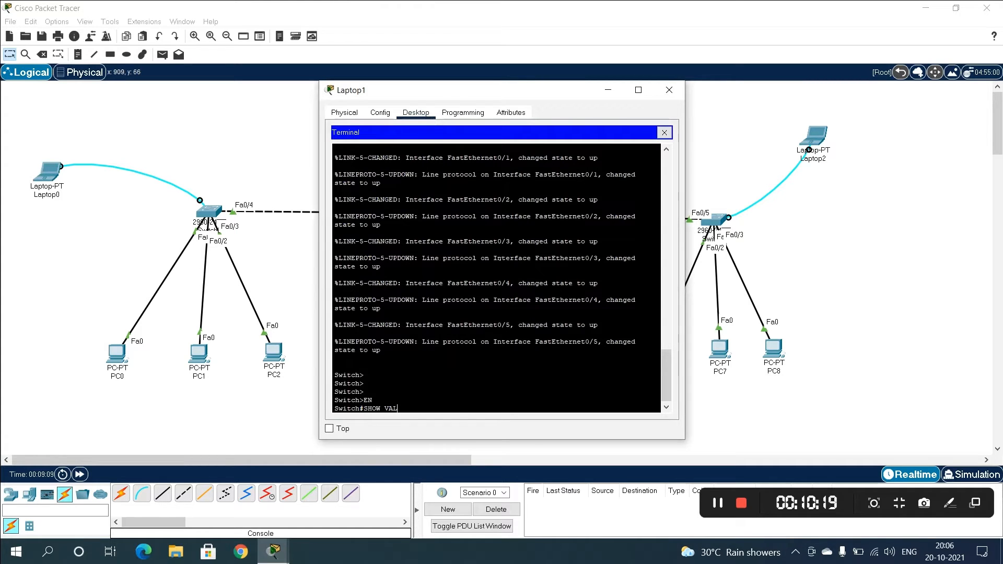
key(BackSpace)
key(BackSpace)
text(VLAN)
key(Return)
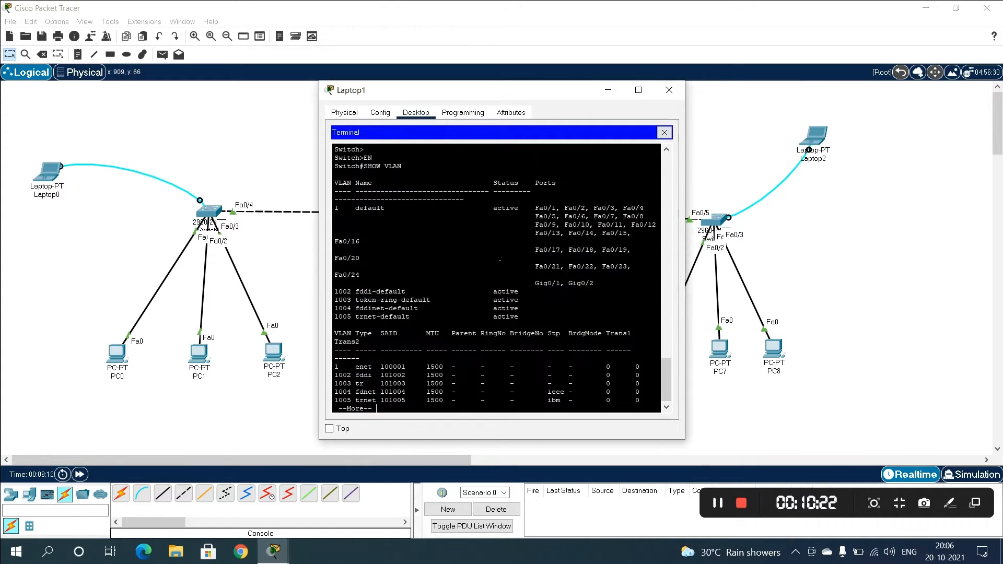
click(637, 90)
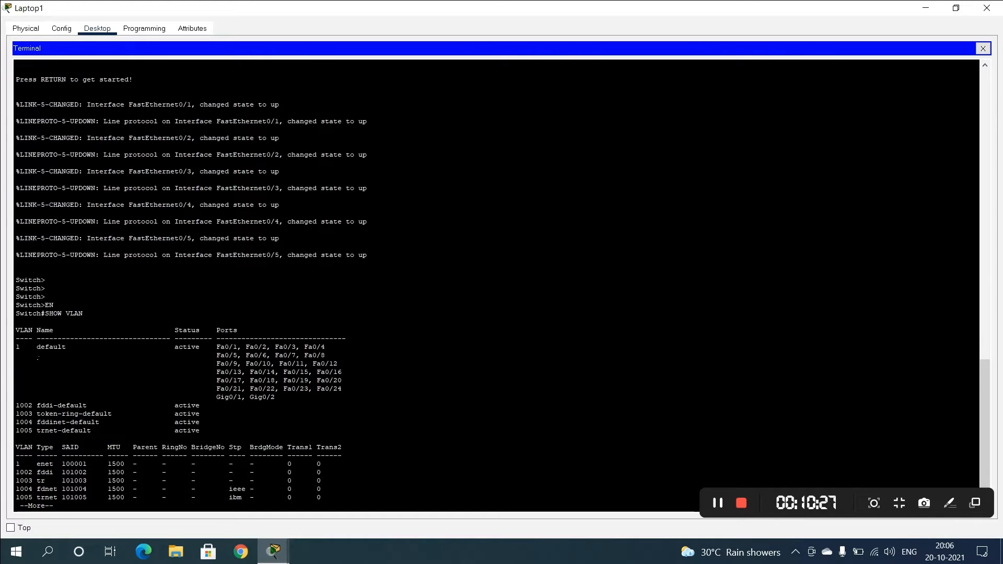
drag(28, 348, 57, 355)
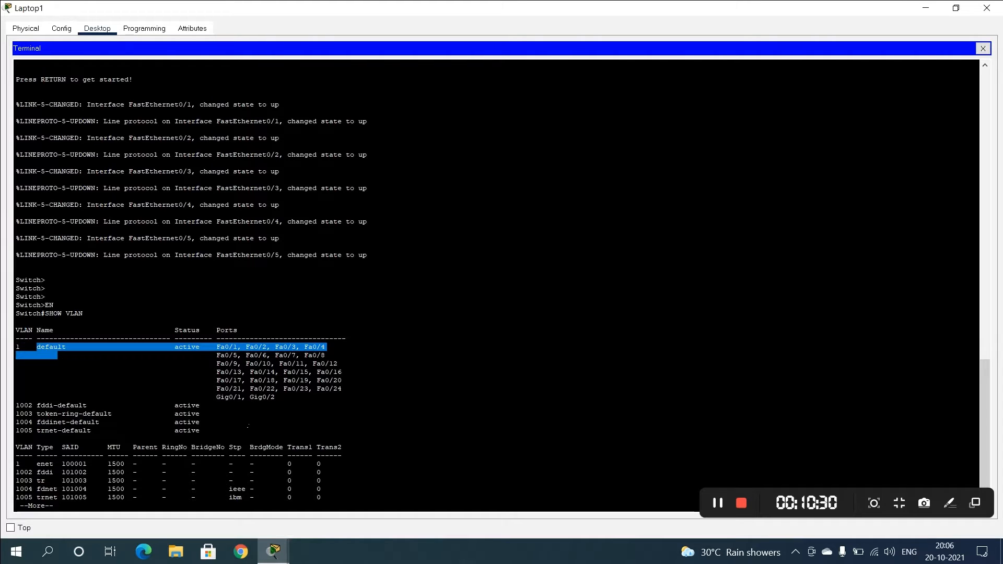
click(988, 8)
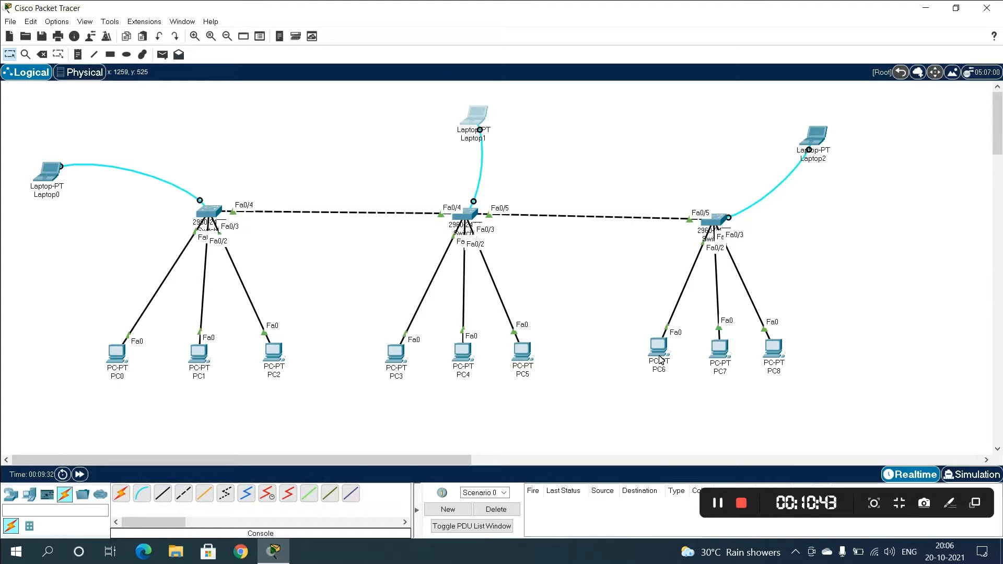
Step: Reopen Laptop0's terminal session with the default 9600 port settings in a maximized window, ready at Switch0's privileged prompt
mouse_move(659, 360)
click(55, 178)
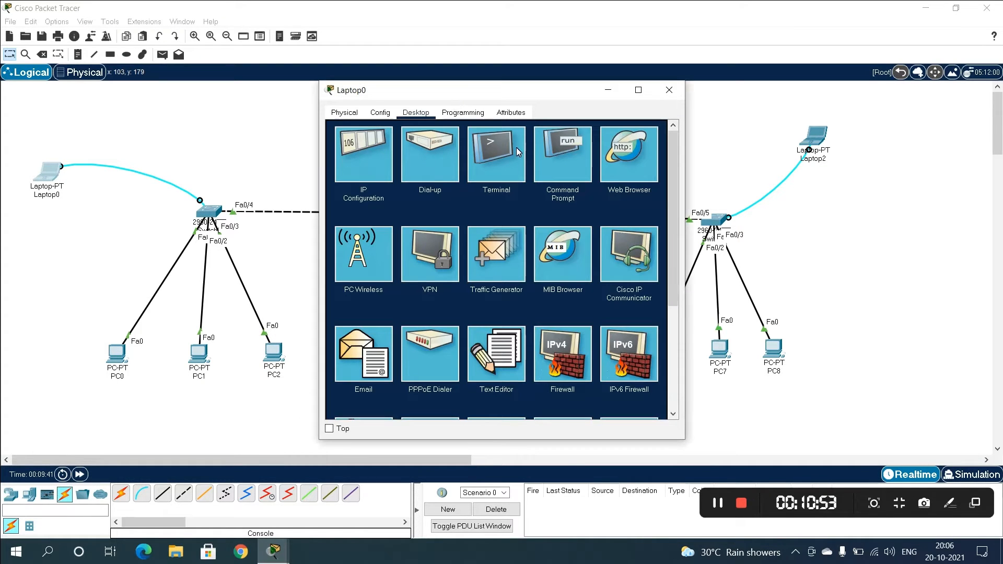
click(507, 154)
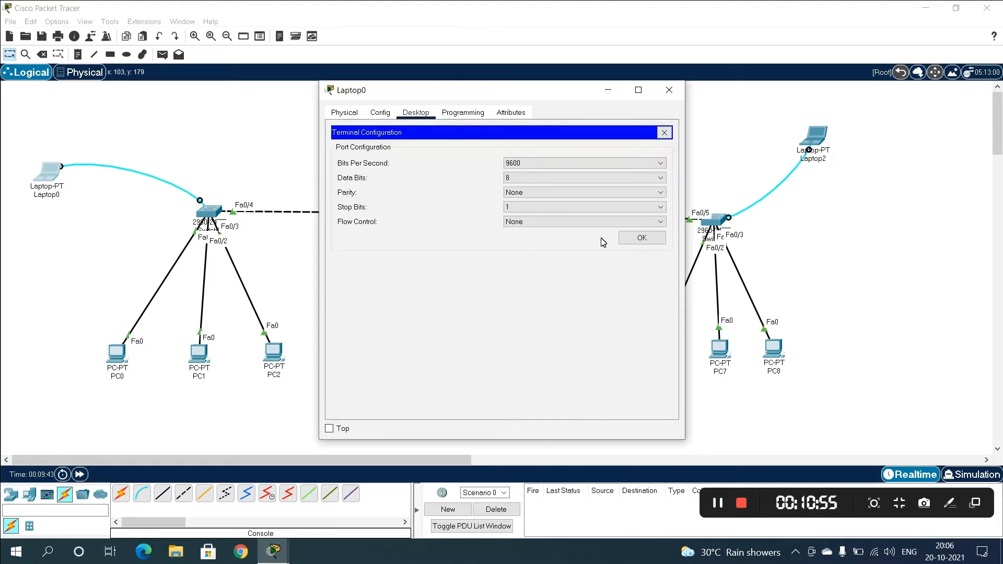
click(643, 239)
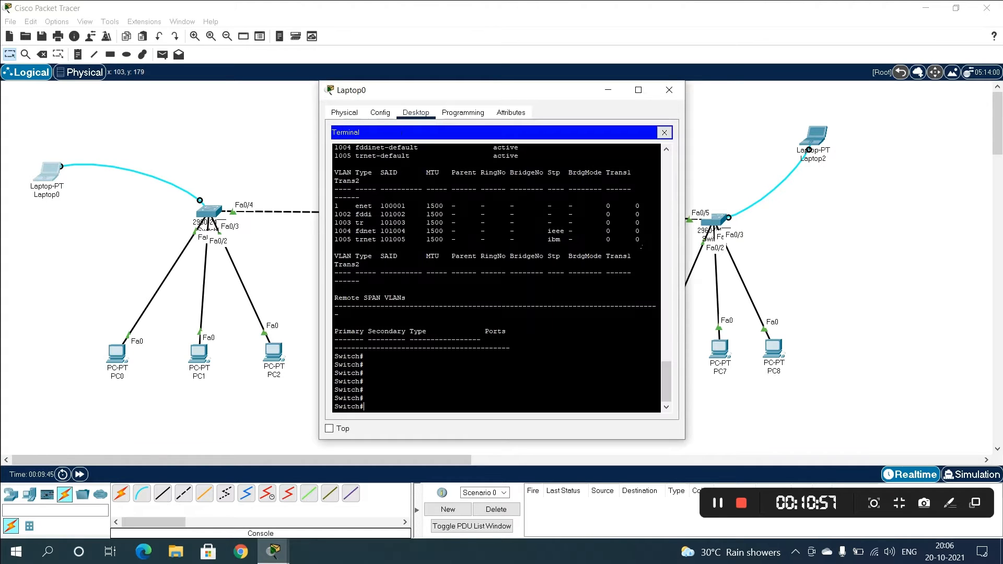
click(638, 90)
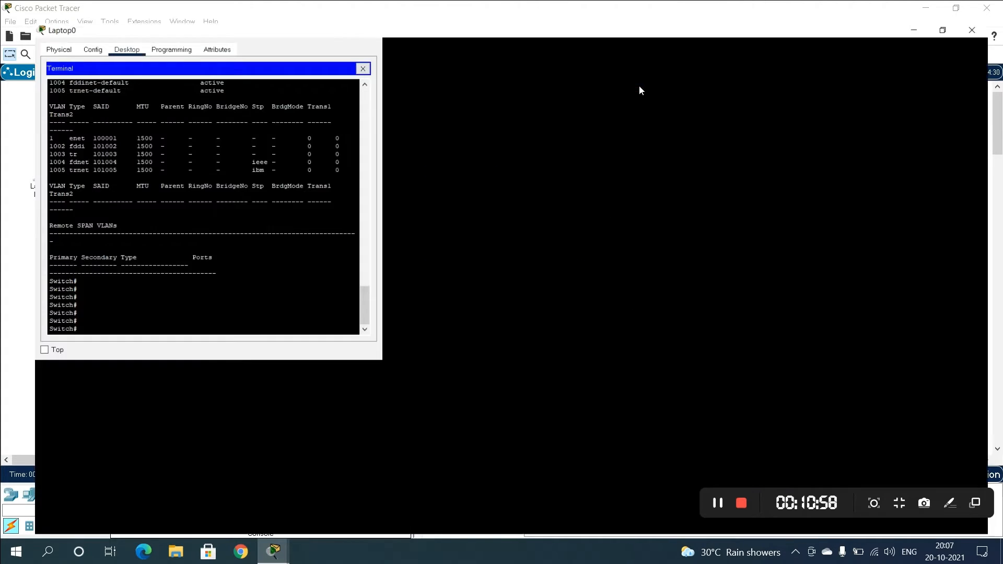
key(Return)
key(Return)
key(Return)
key(Return)
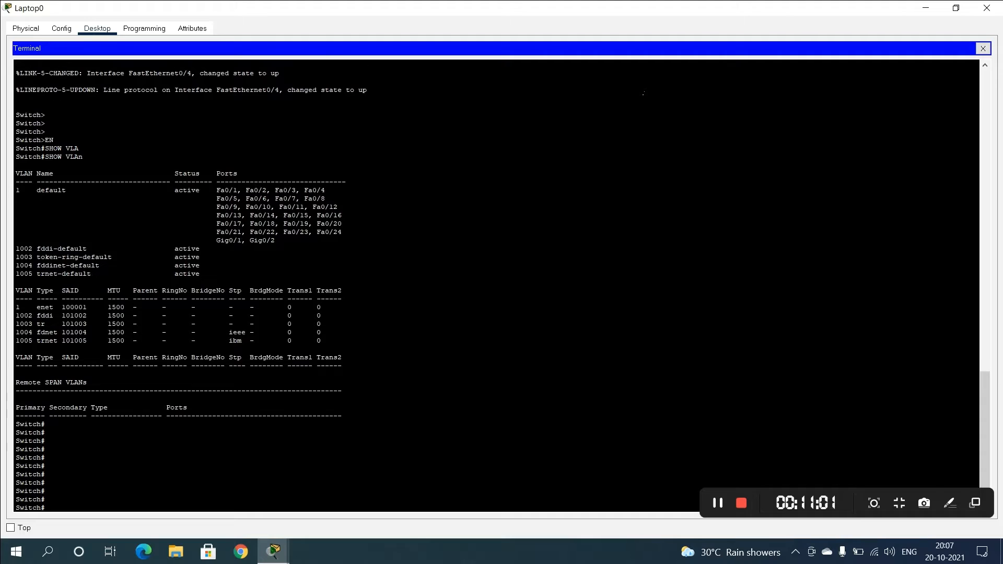
Step: Enter global configuration mode on Switch0 with the CONF T command
text(IN)
text(C)
text(ONF)
text( T)
key(Return)
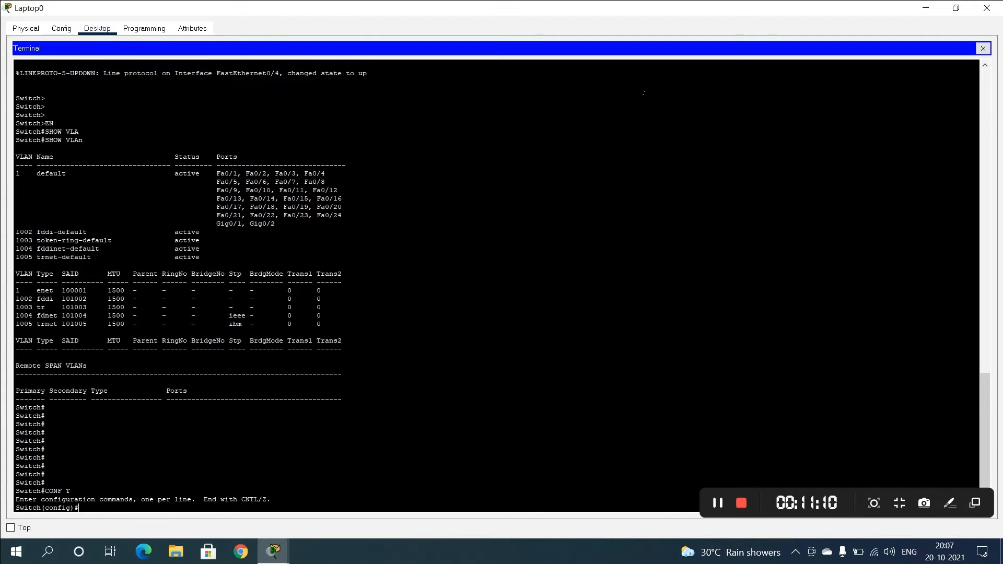
Step: Create VLAN 10 on Switch0 and name it MAR
text(VLAN 10)
key(Return)
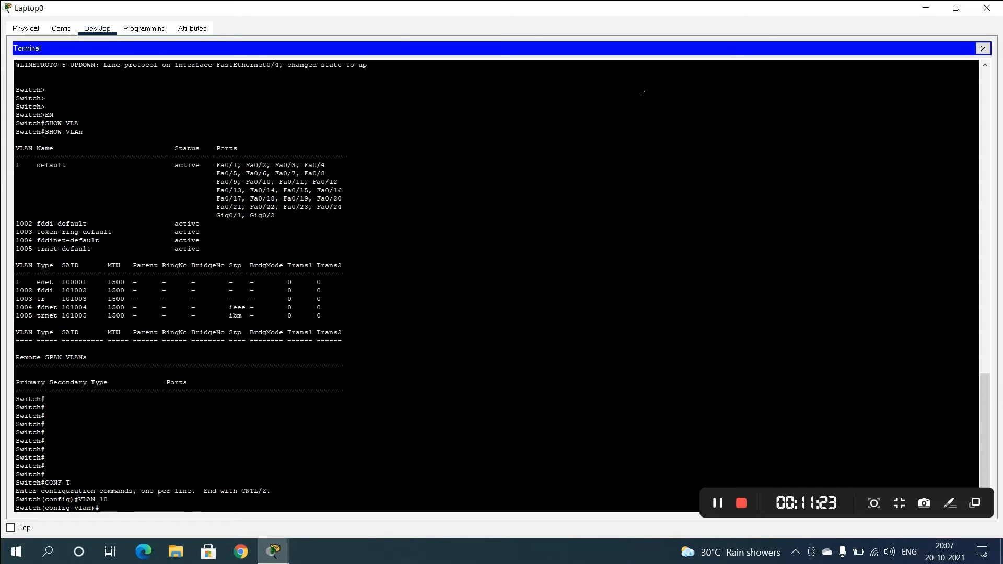
text(NAME MAR)
key(Return)
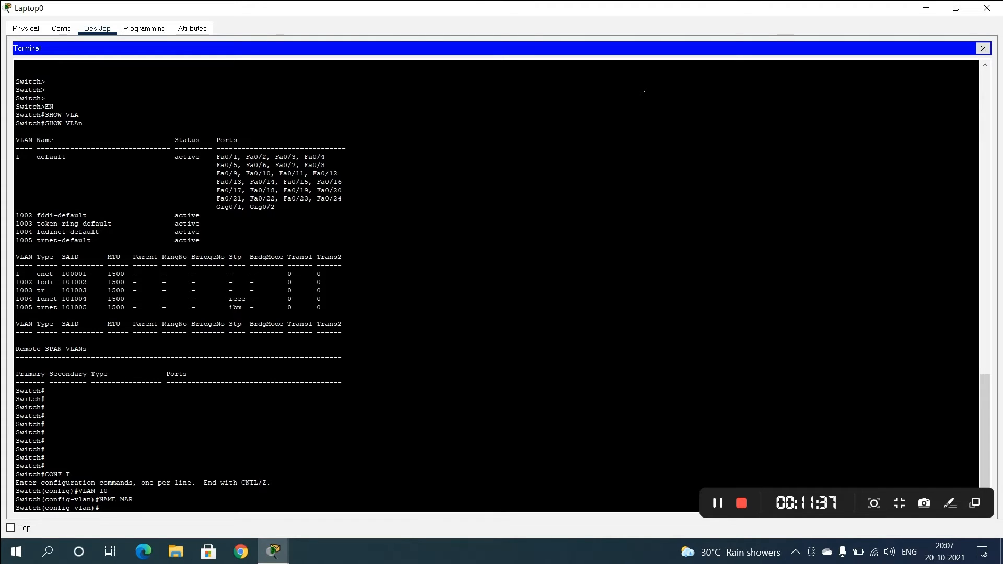
Step: Create VLAN 20 on Switch0 and name it HR
text(V)
text(LAN)
text( HR)
key(BackSpace)
key(BackSpace)
key(BackSpace)
key(Return)
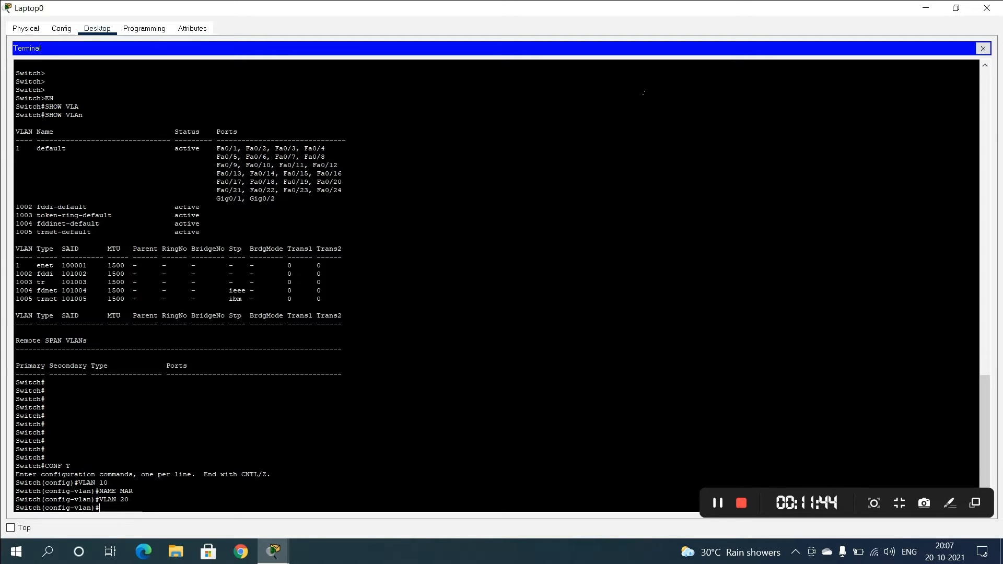
text(NAME HR)
key(Return)
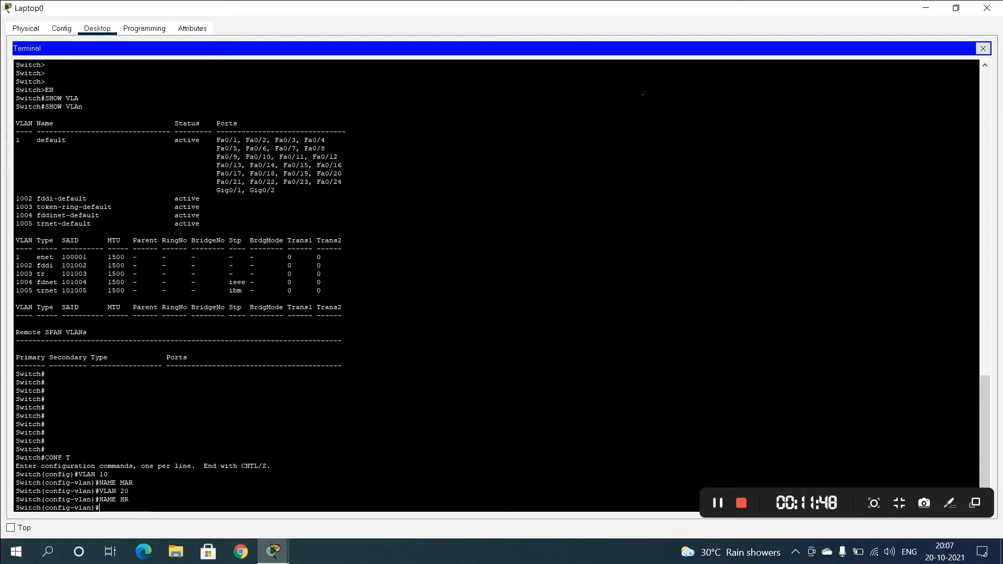
Step: Create VLAN 30 on Switch0 and name it SALES
text(VLAN )
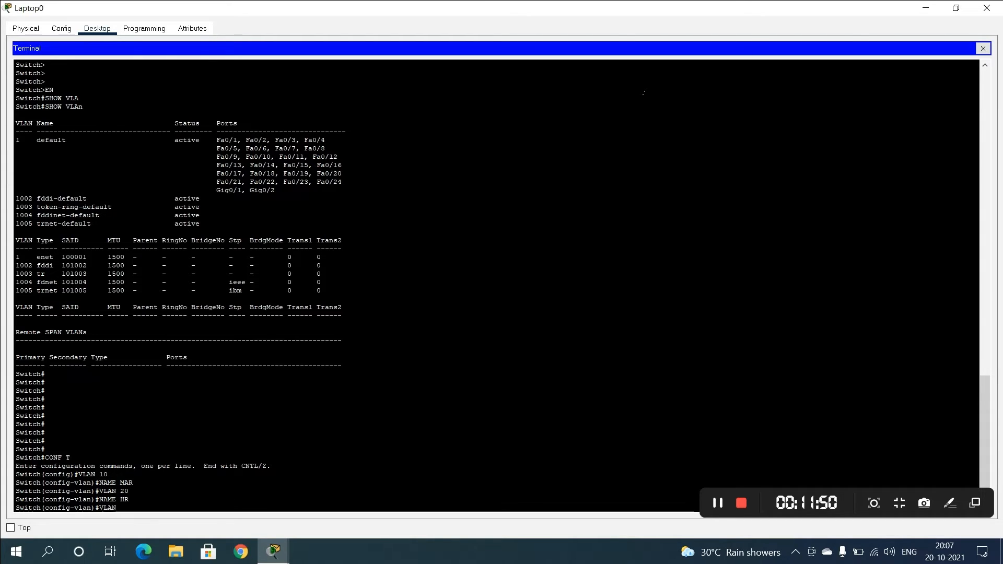
text(3)
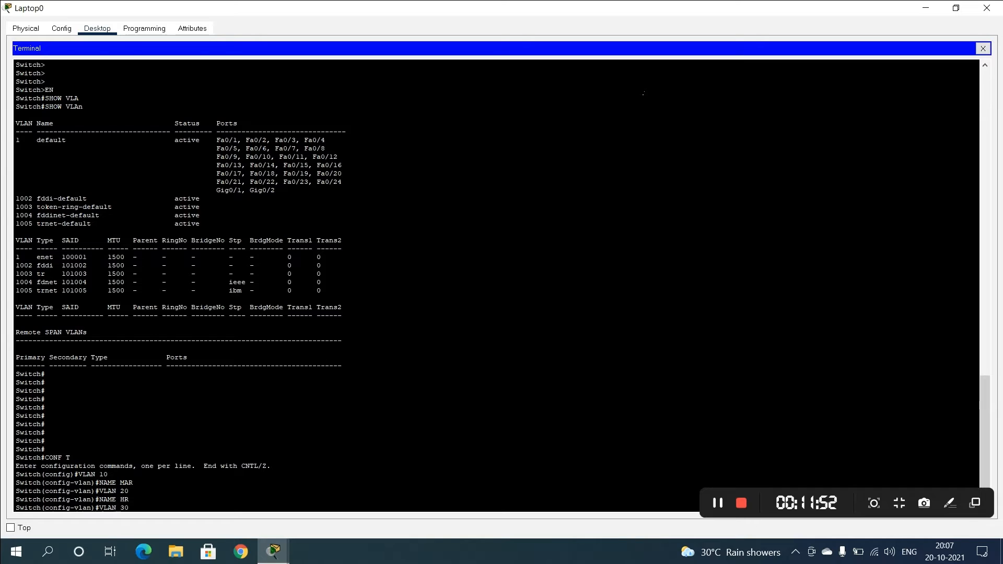
text(0)
key(Return)
text(NAME)
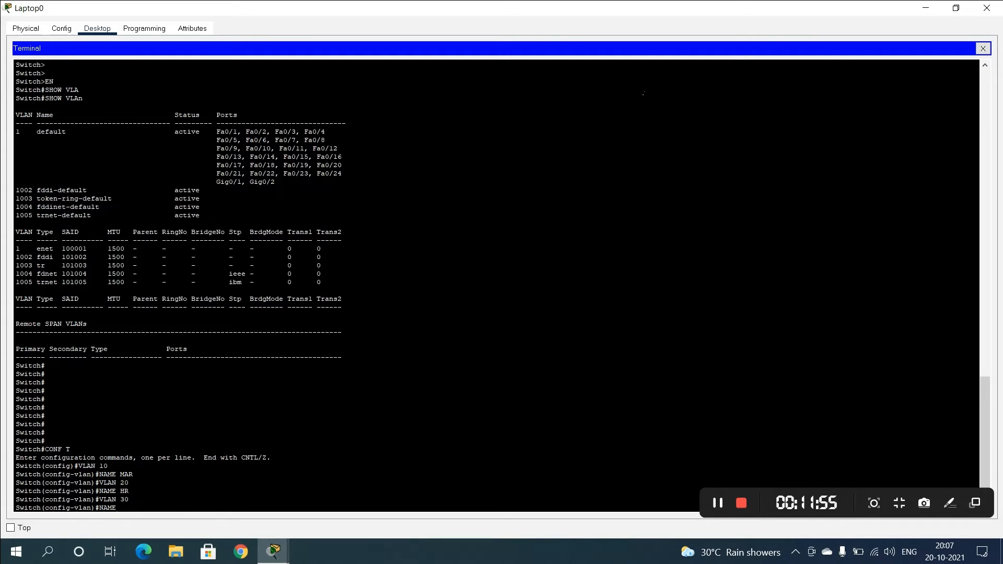
text( SALES)
key(Return)
Step: Exit VLAN and global configuration modes on Switch0 to return to the privileged prompt
text(EXIT)
key(Return)
key(Return)
text(EXIT)
key(Return)
key(Return)
Step: Display Switch0's VLAN table with SHOW VLAN, check the MAR, HR and SALES entries, and close the Laptop0 window
text(SHOW VL)
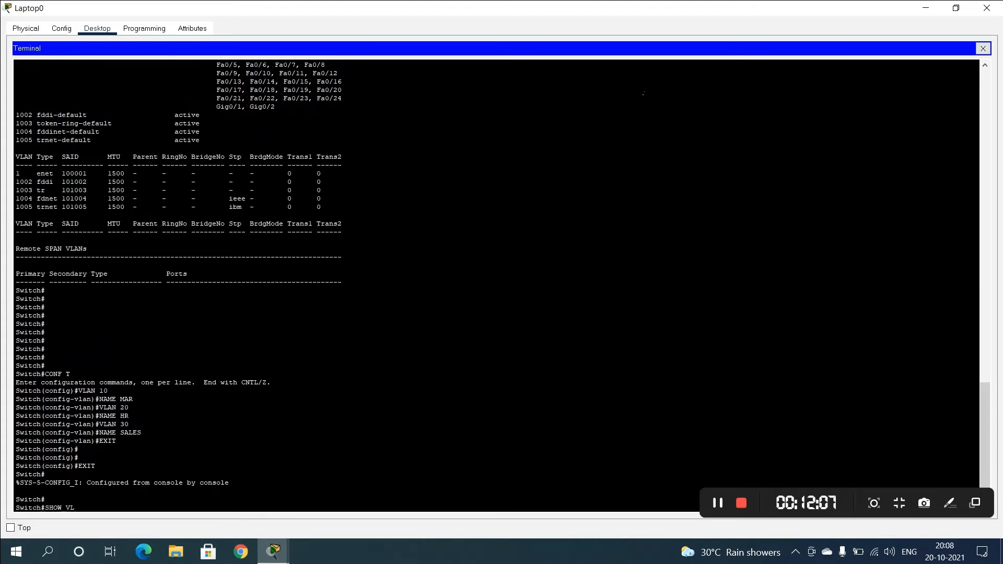
text(AN)
key(Return)
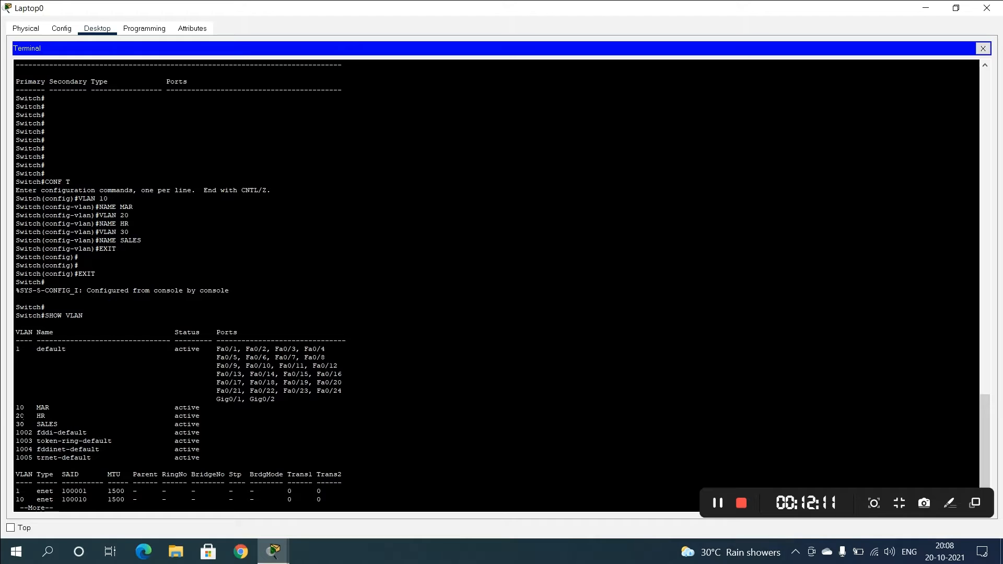
drag(15, 407, 203, 424)
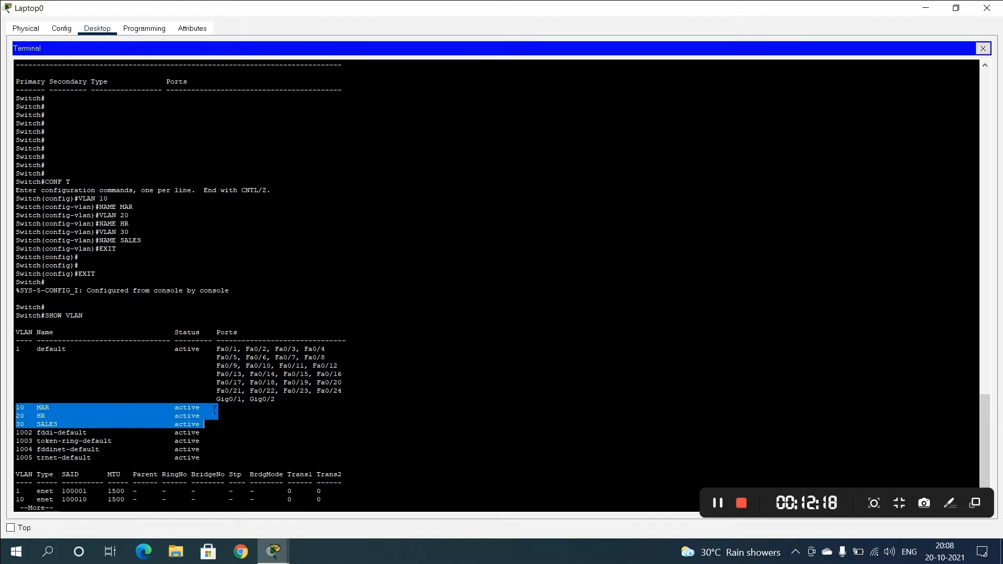
click(213, 410)
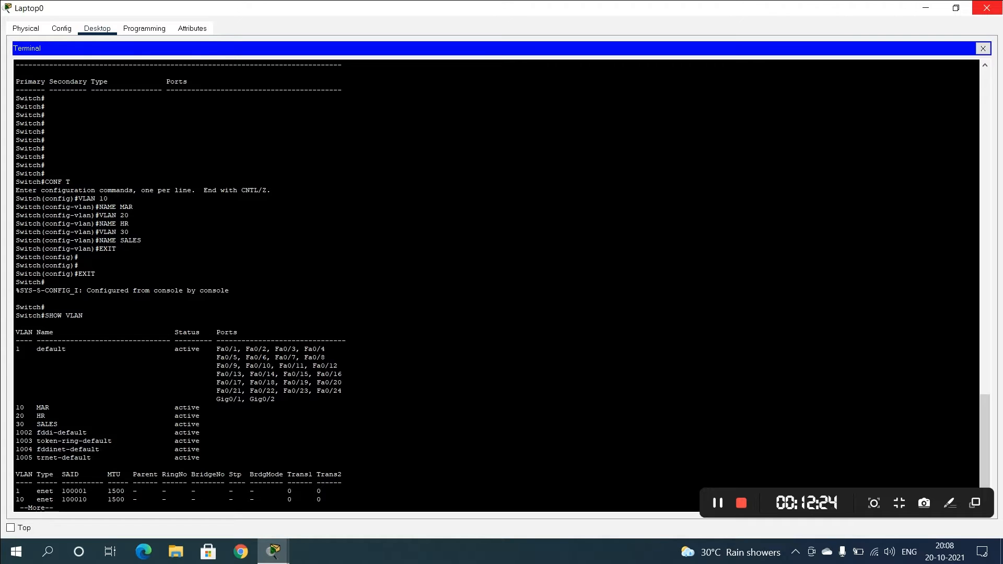
click(987, 8)
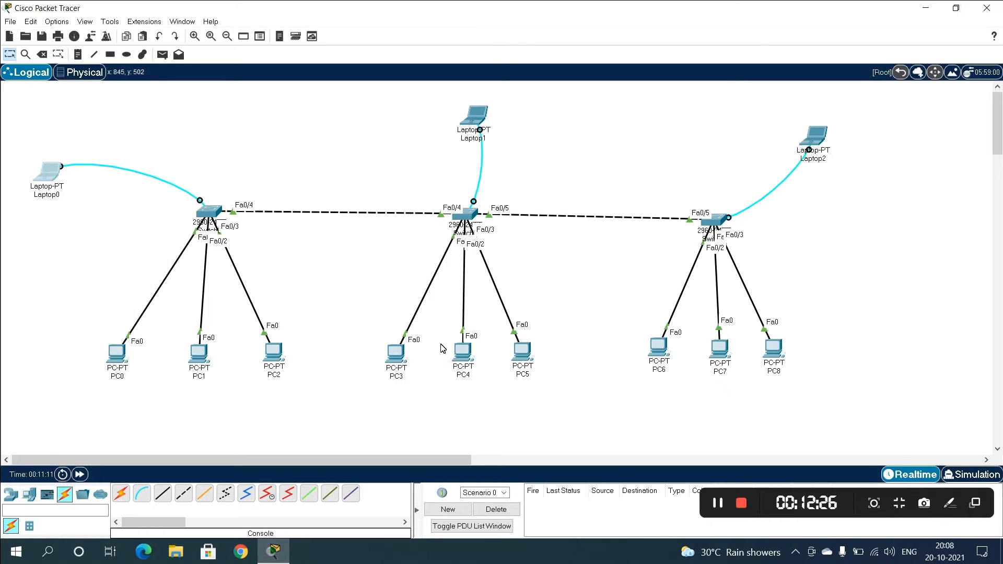
Step: From PC0's command prompt, ping 192.168.2.9 and 192.168.2.7, interrupting each ping after a few replies
click(120, 357)
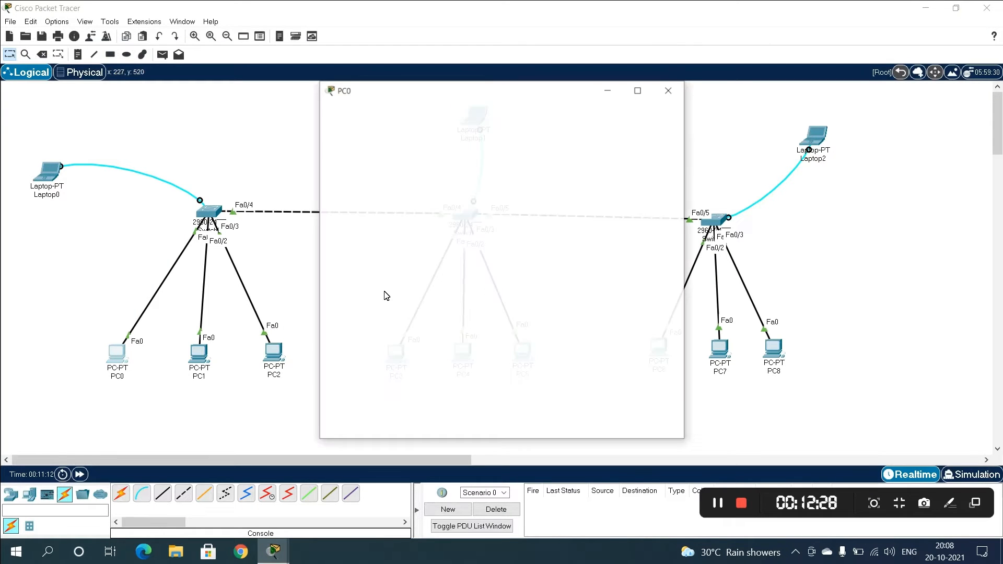
click(553, 170)
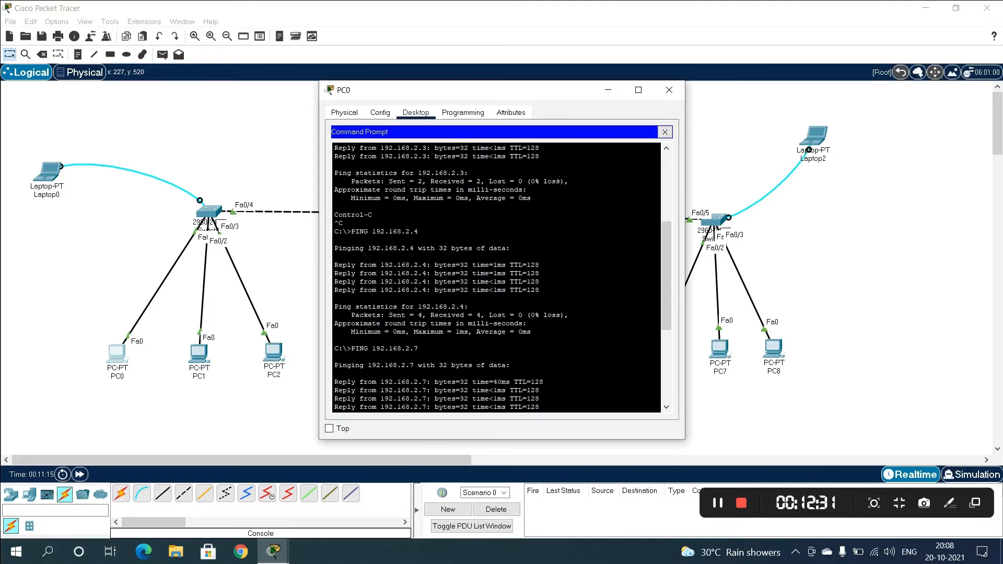
key(Up)
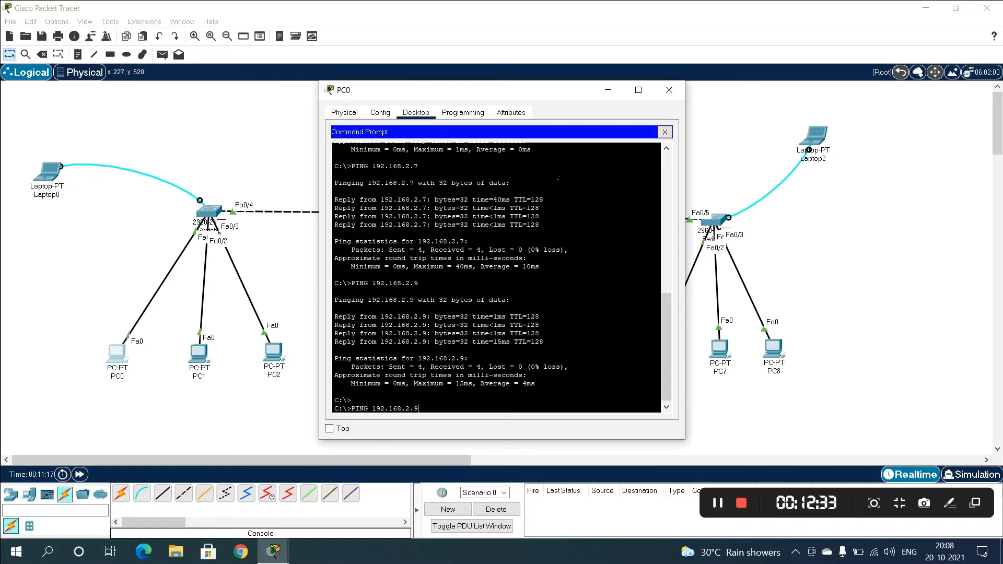
key(Return)
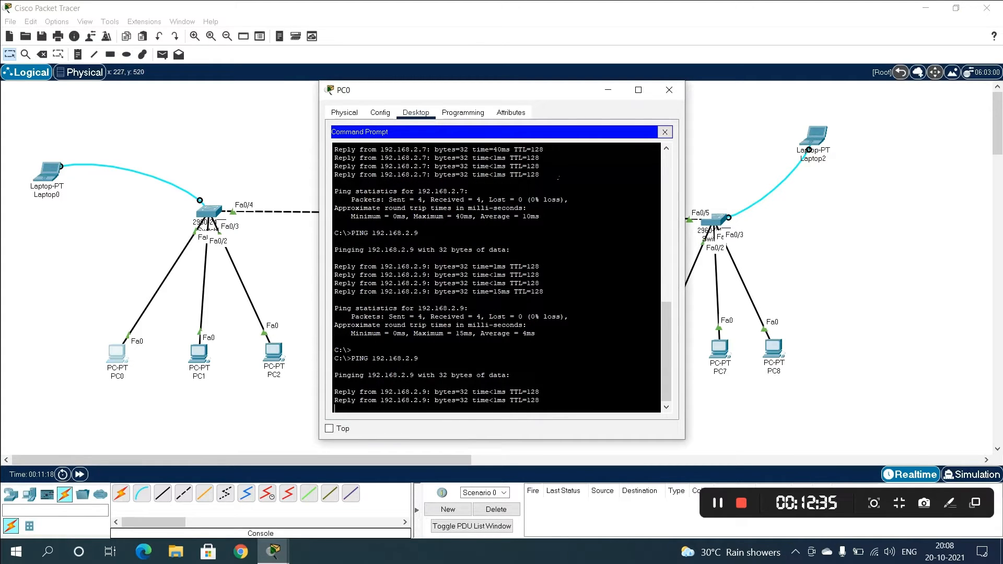
key(ctrl+c)
key(Up)
key(Up)
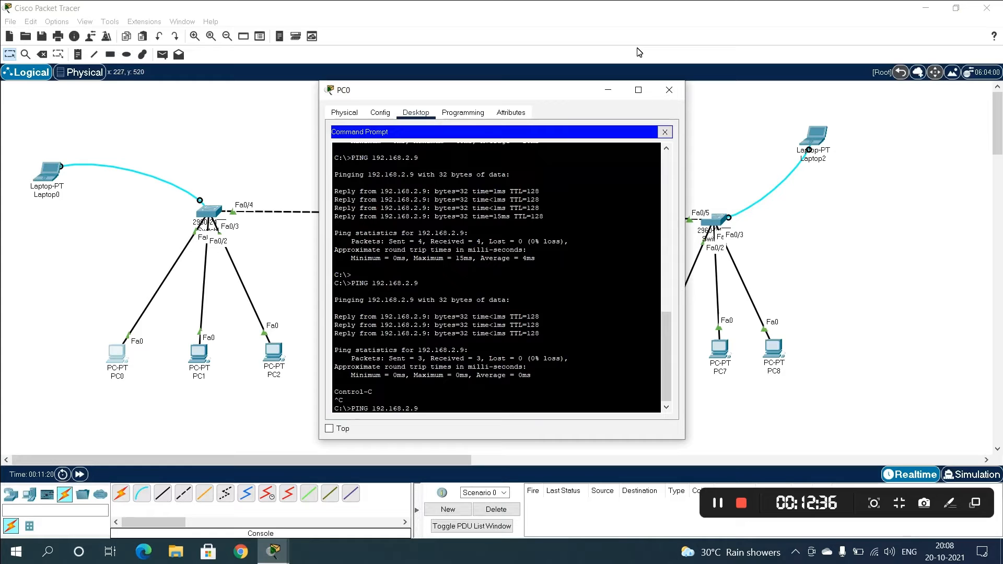
key(Return)
key(ctrl+c)
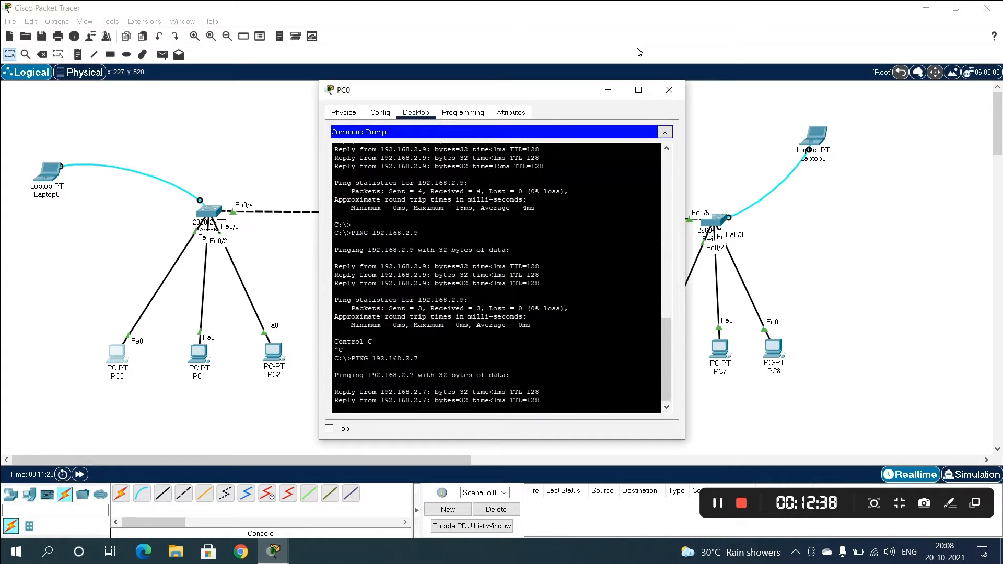
Step: Ping 192.168.2.4 and 192.168.2.2 from PC0 and close the PC0 window
key(Up)
key(Down)
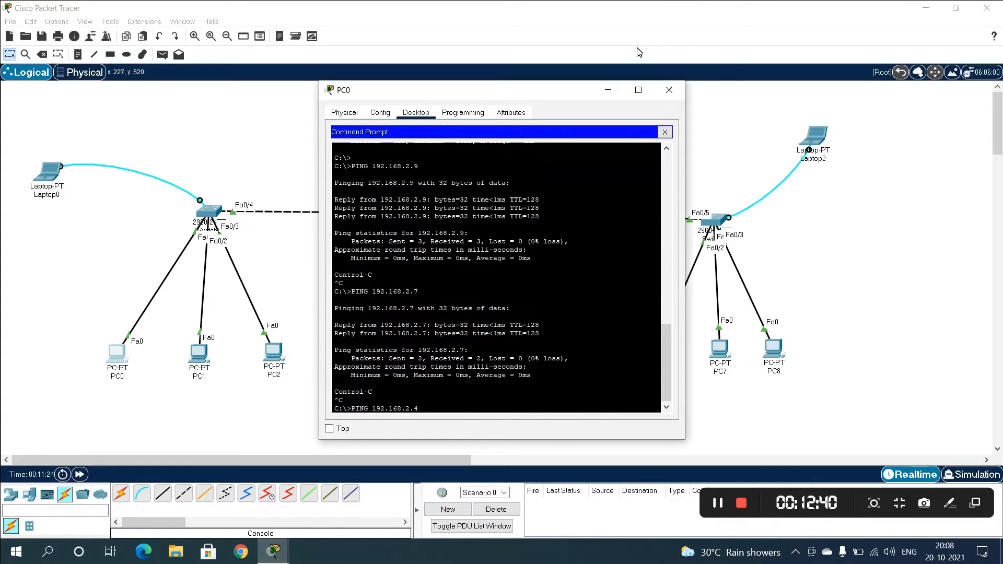
key(Return)
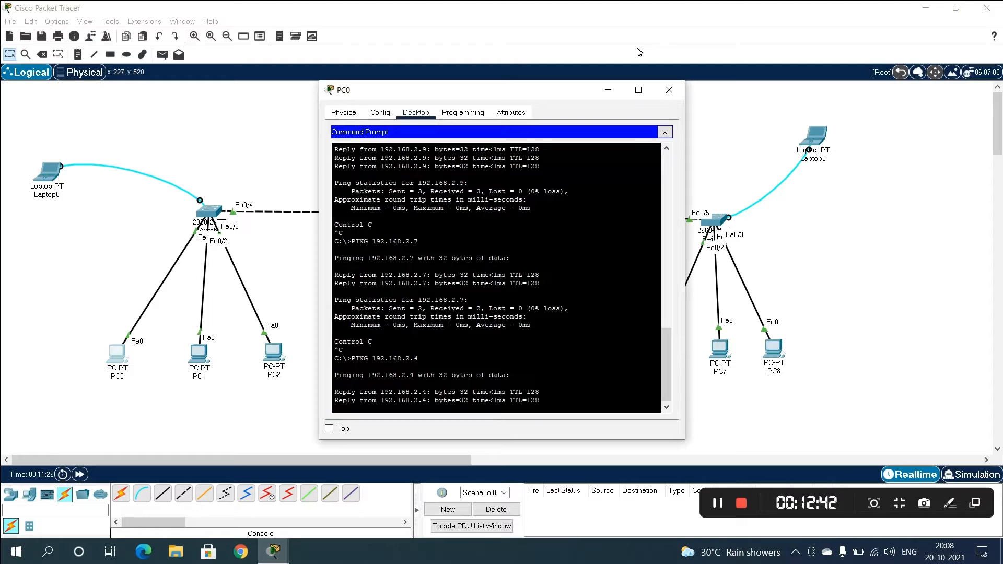
key(ctrl+c)
key(Up)
key(BackSpace)
text(2)
key(Return)
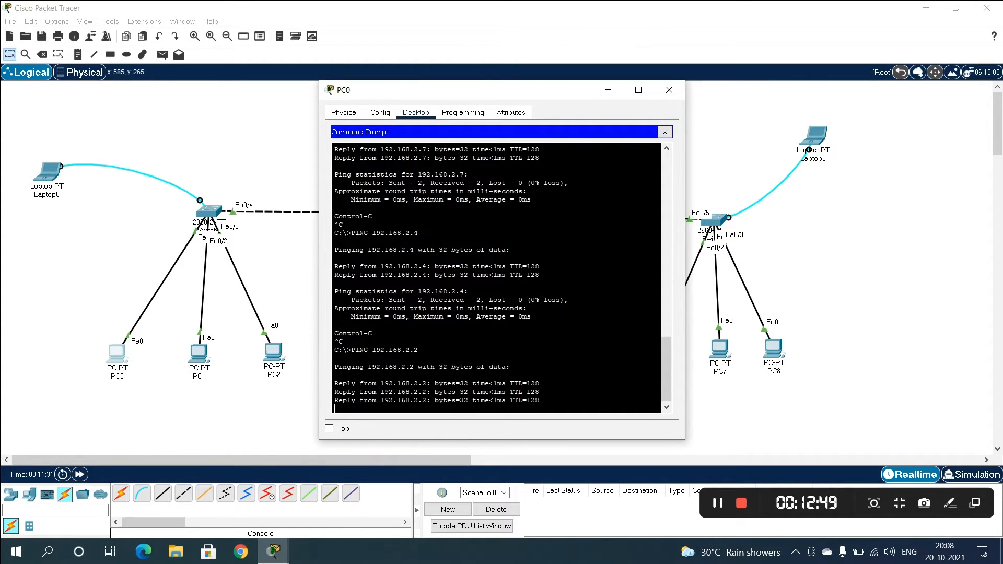
click(669, 89)
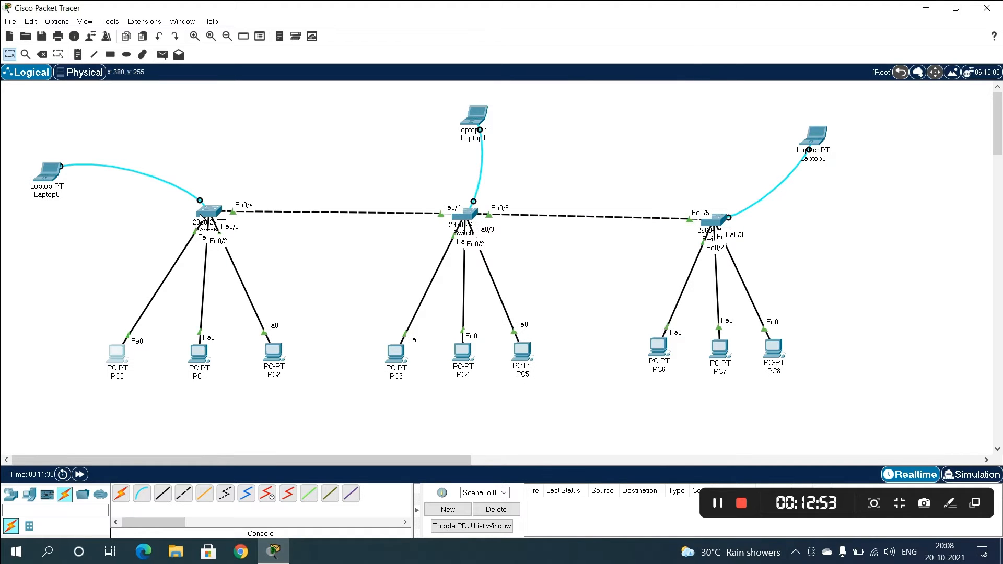
Step: Examine the port and VLAN summary of Switch0 in the topology and briefly look into PC0
mouse_move(210, 217)
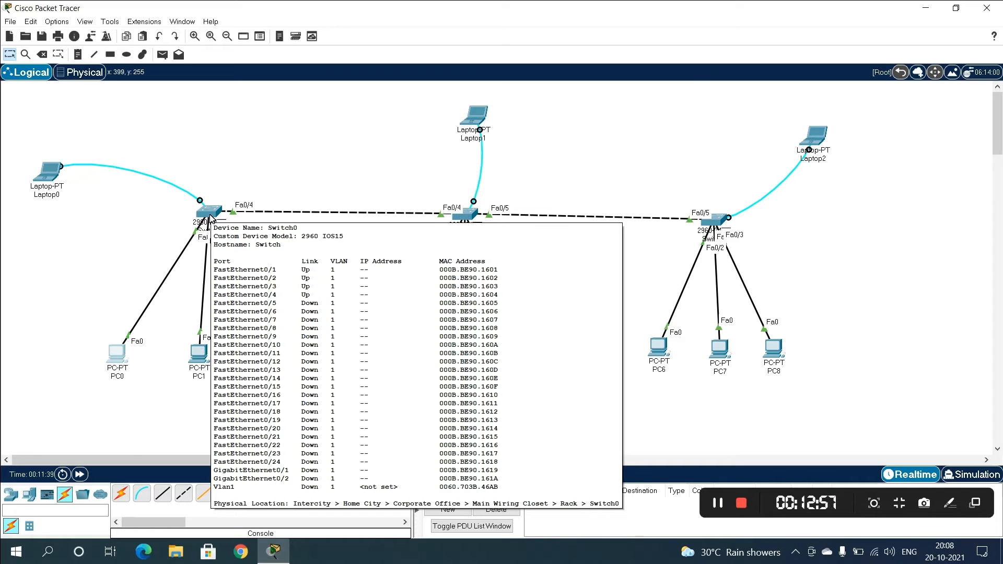
click(117, 361)
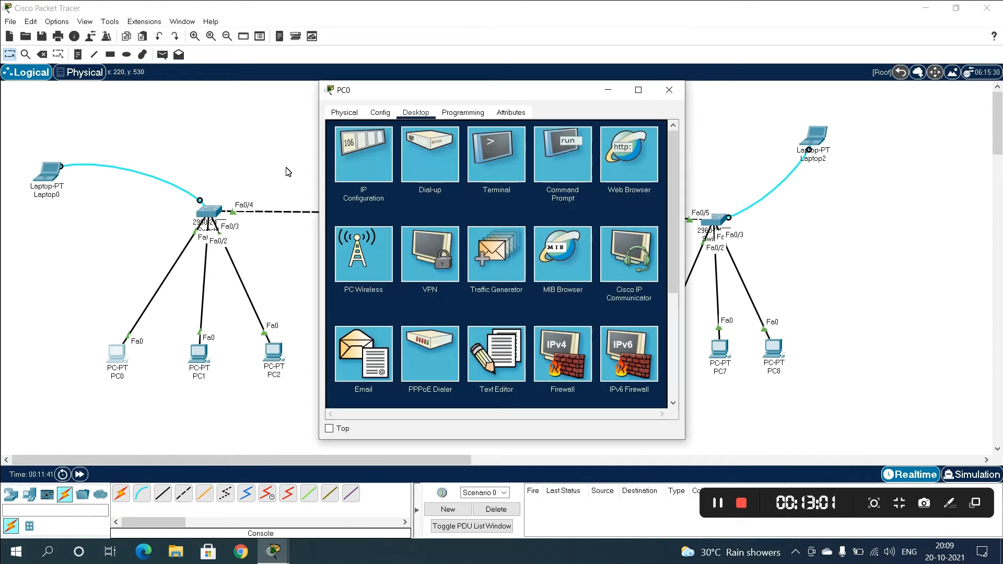
click(669, 90)
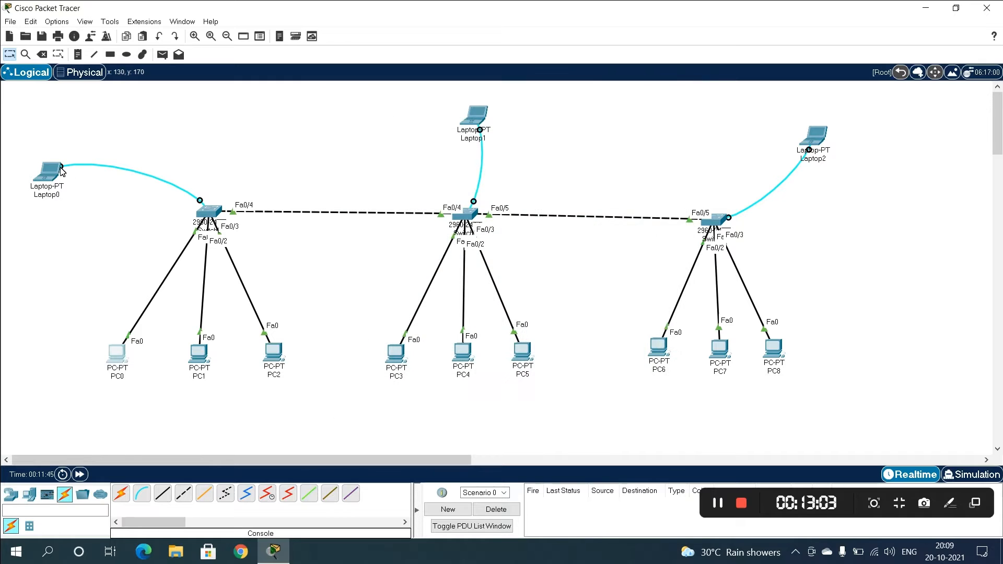
Step: Reopen Laptop0's terminal with the default 9600 port settings, maximize it, and page through the remaining VLAN output to the Switch0 prompt
click(42, 168)
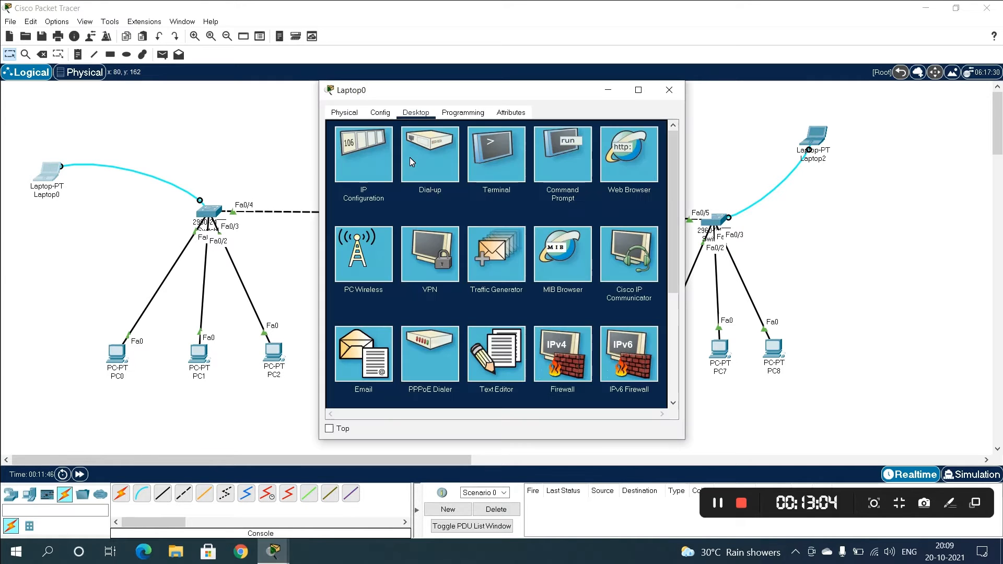
click(499, 159)
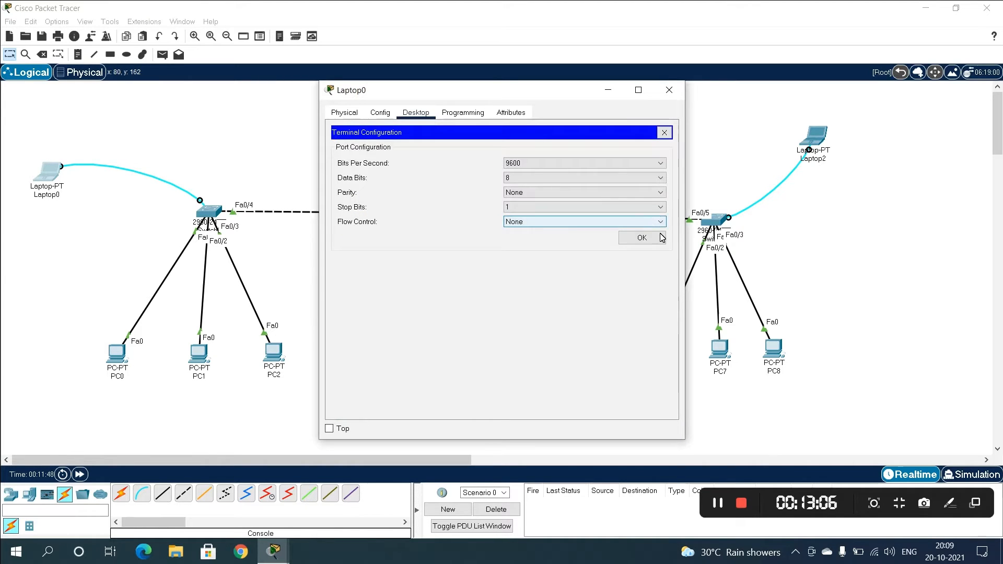
click(638, 238)
click(638, 90)
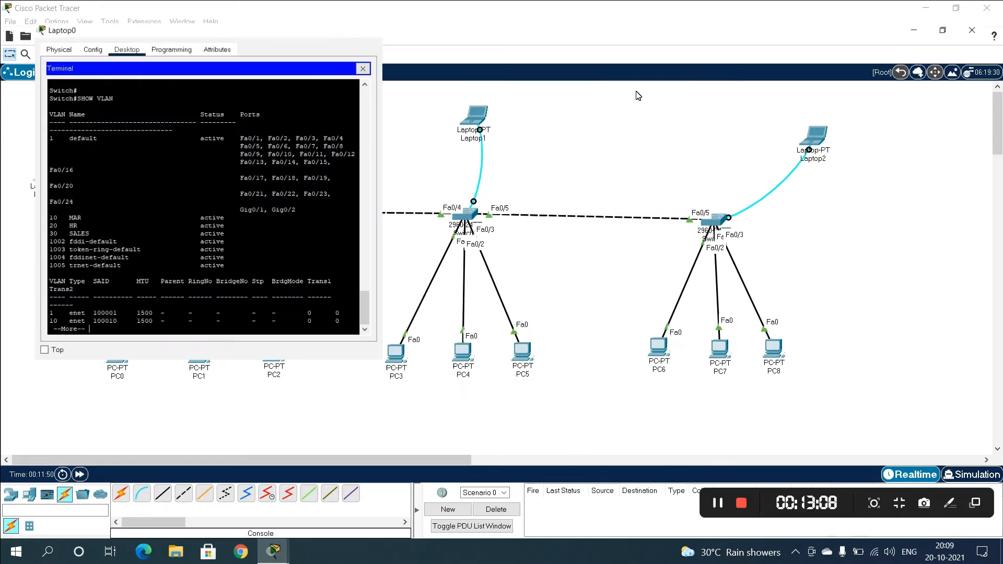
key(Return)
key(Return)
key(Return)
key(Return)
key(Return)
key(Return)
key(Return)
key(Return)
key(Return)
key(Return)
key(Return)
key(Return)
key(Return)
key(Return)
key(Return)
key(Return)
key(Return)
key(Return)
key(Return)
key(Return)
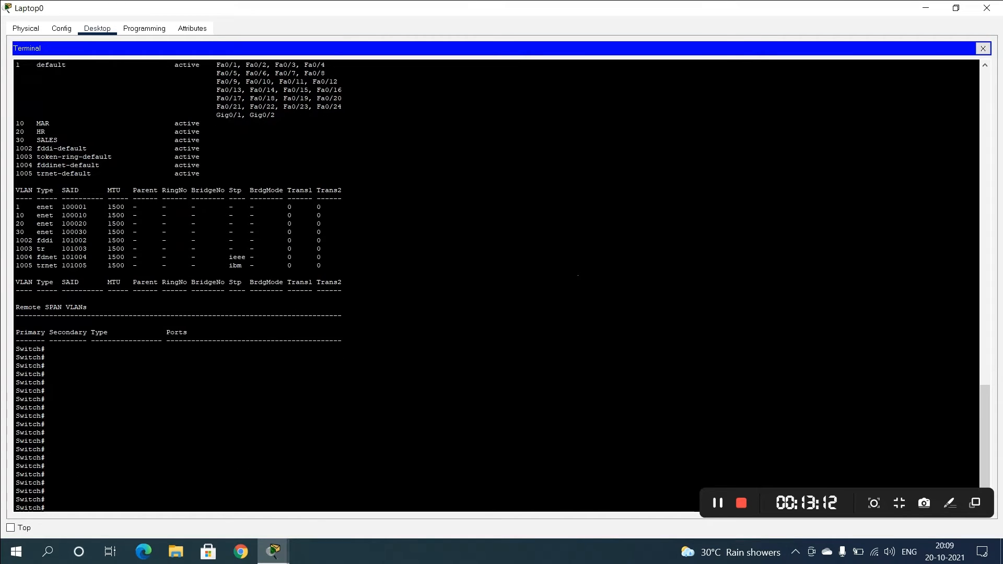
Step: Enter global configuration mode on Switch0 with the conf t command
text(IN)
text(con)
text(f t)
key(Return)
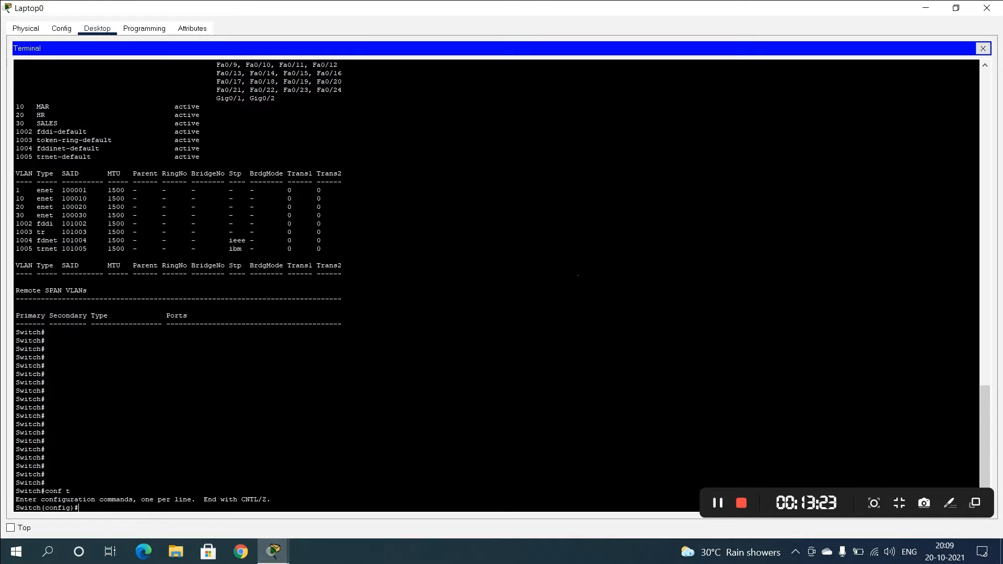
Step: Shift PC0 slightly to the left in the topology and return to Laptop0's maximized terminal at the configuration prompt
double_click(527, 8)
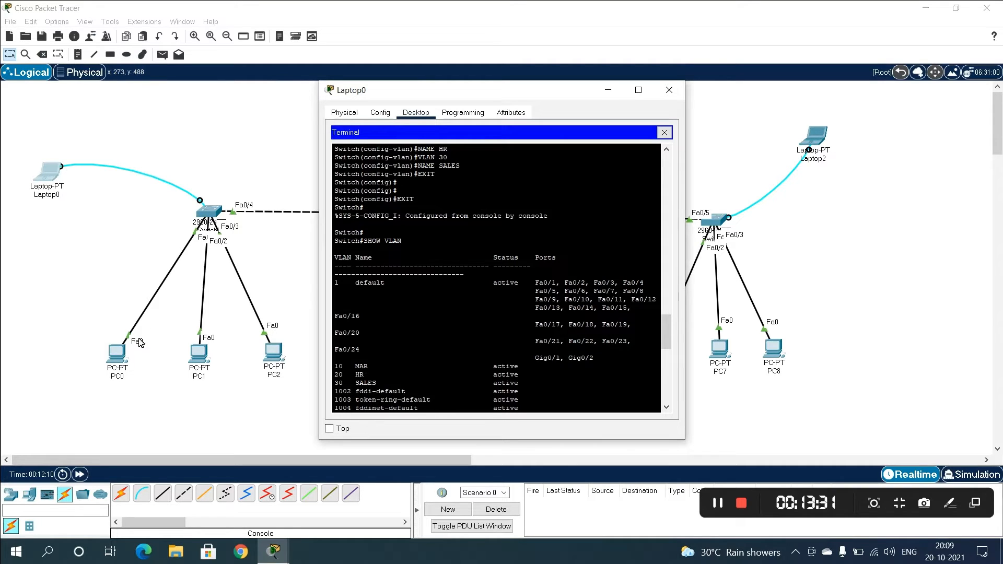
mouse_move(123, 351)
mouse_down()
mouse_move(75, 330)
mouse_move(51, 291)
mouse_move(70, 328)
mouse_move(115, 352)
mouse_up()
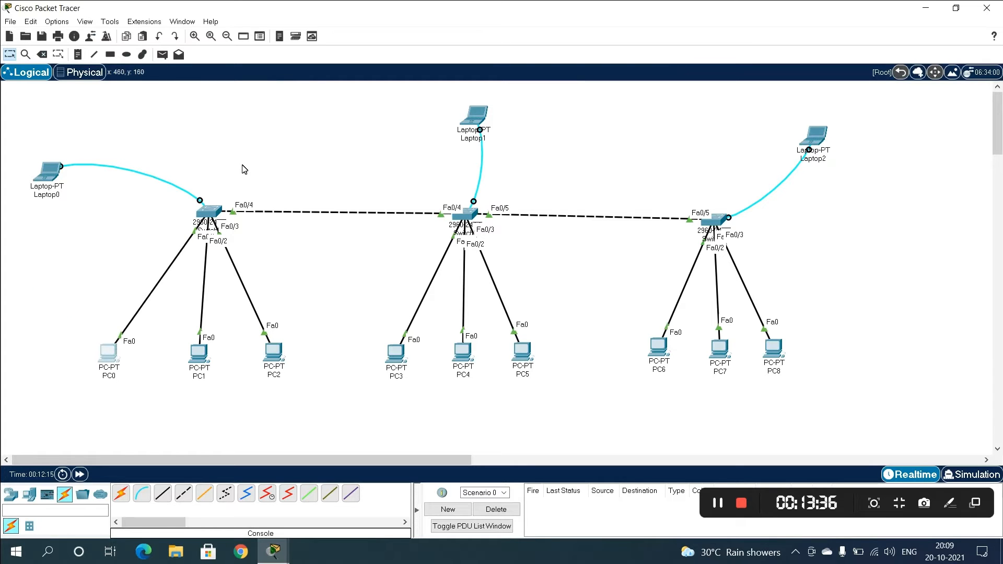
click(53, 169)
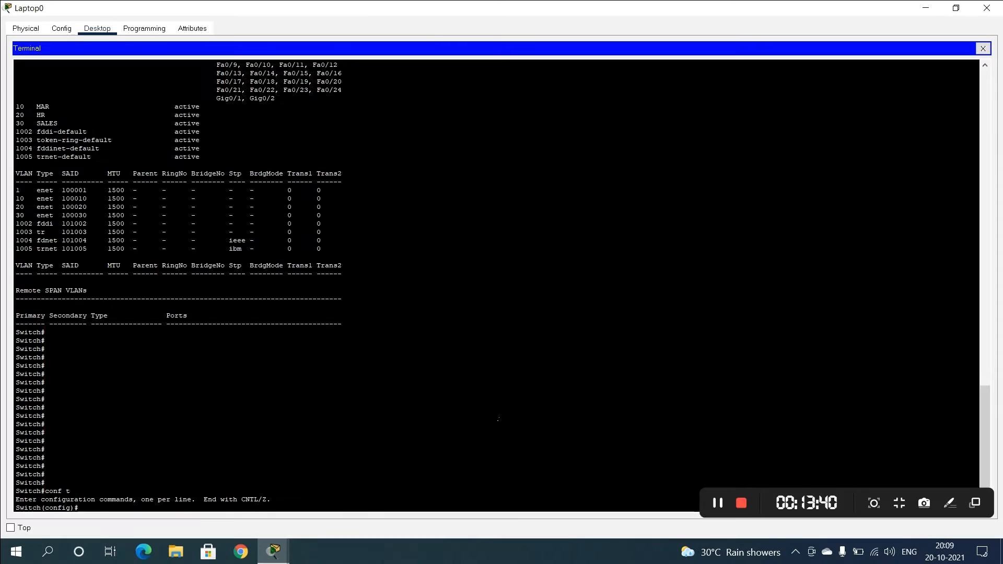
key(Return)
key(Return)
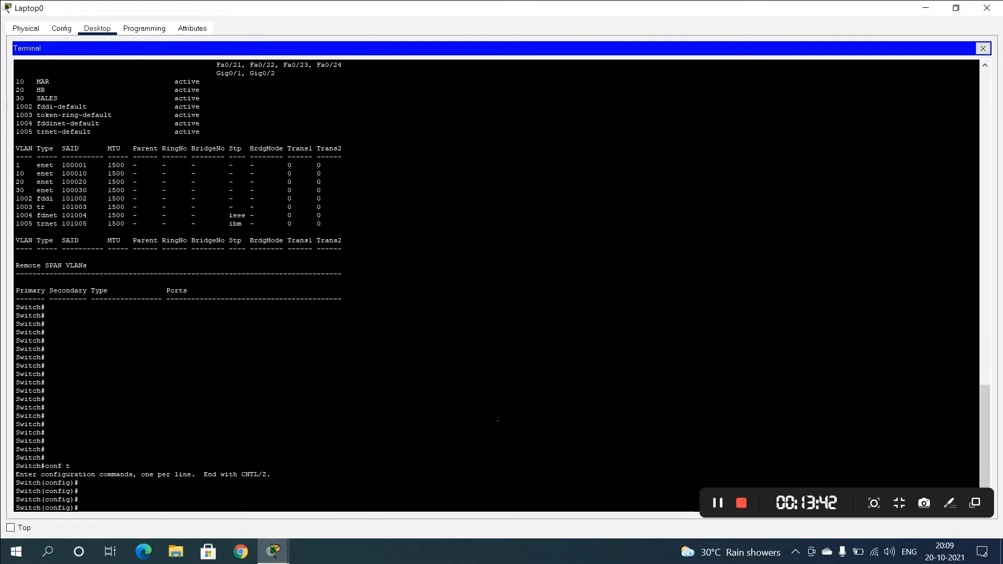
Step: Enter interface configuration mode for port f0/1 on Switch0, correcting the mistyped interface name
text(interface fo/1)
key(Return)
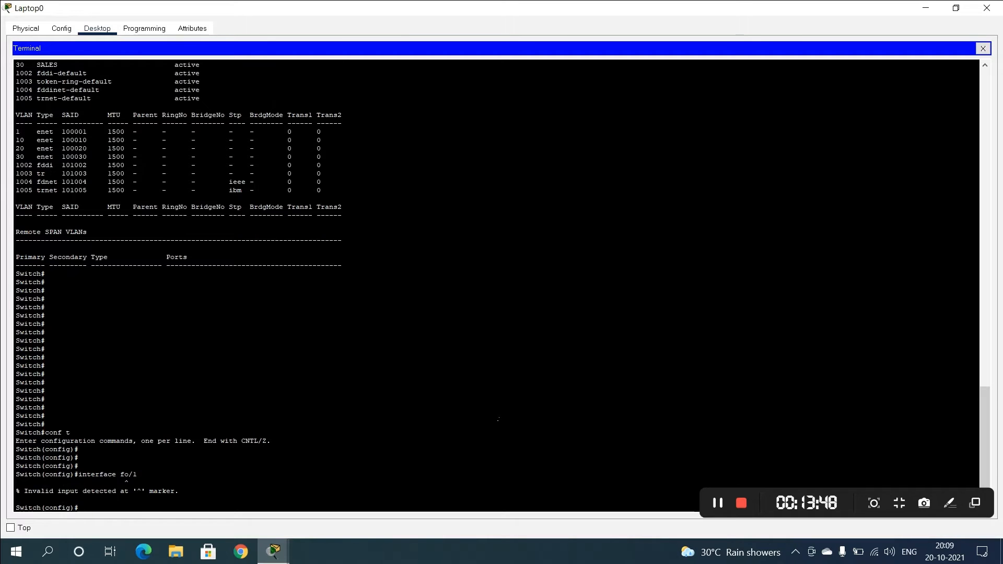
key(Up)
key(BackSpace)
key(BackSpace)
key(BackSpace)
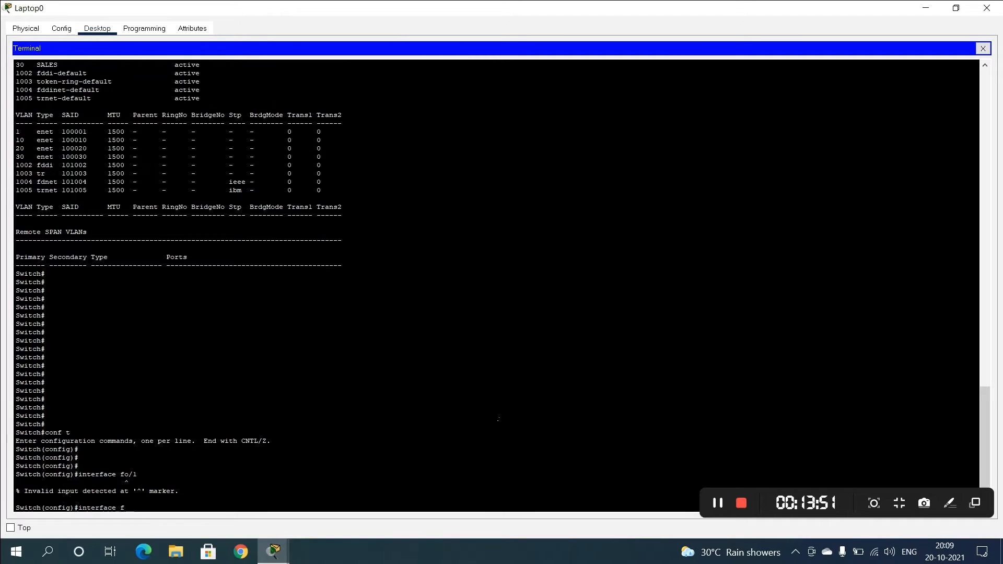
text(0/1)
key(Return)
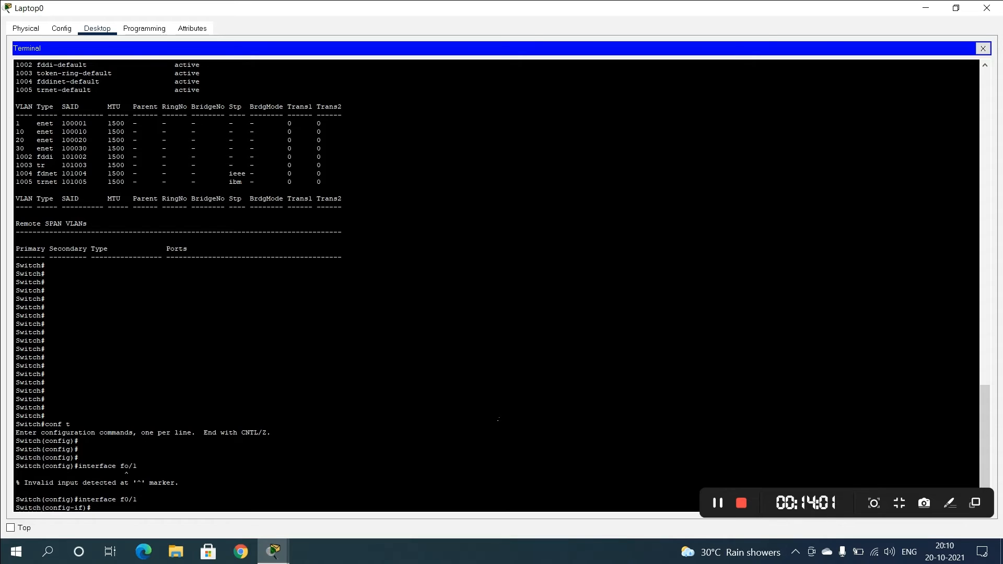
Step: Assign port f0/1 to VLAN 10 with the switchport access vlan 10 command
text(switchport acc)
key(Tab)
text(v)
key(Tab)
text(10)
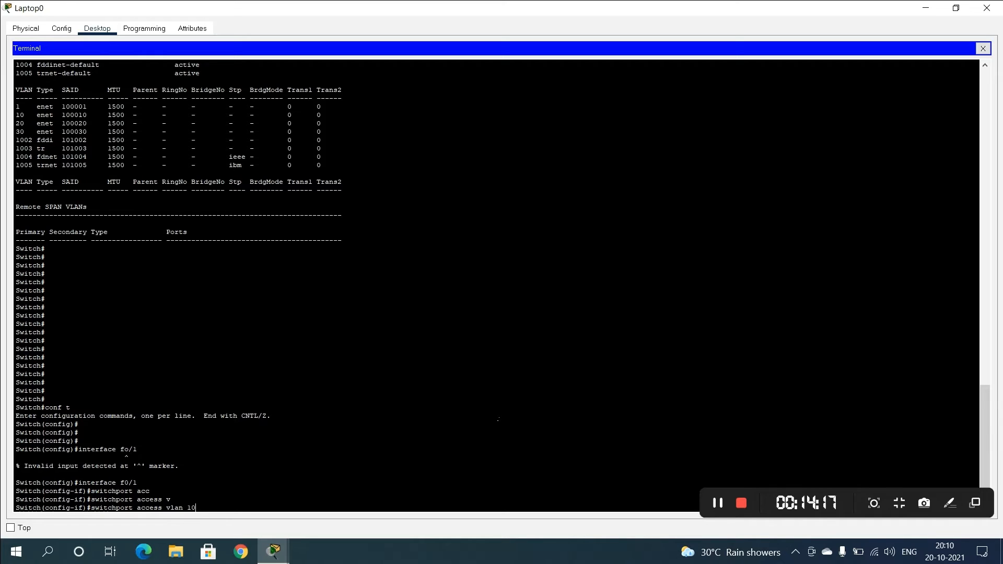
key(Return)
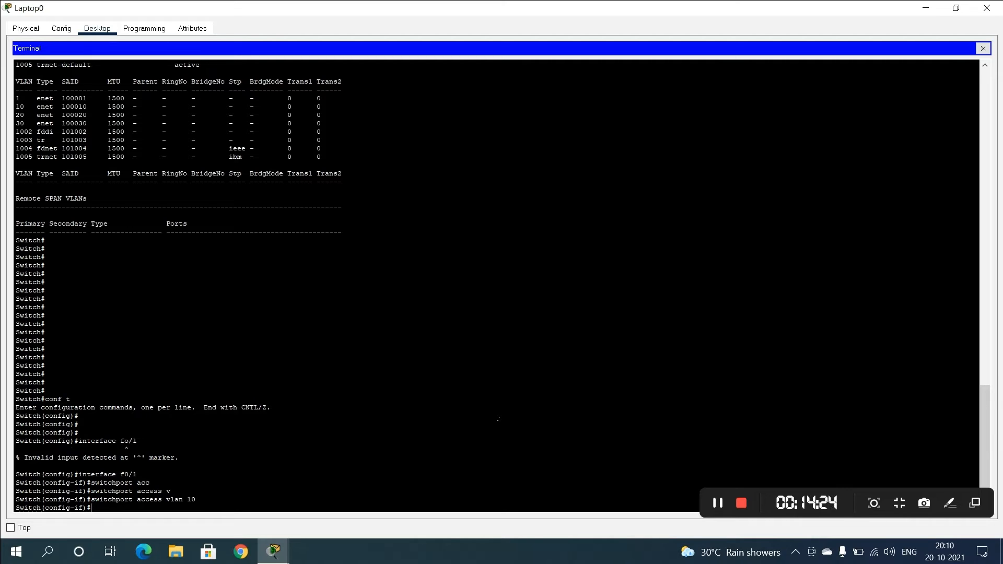
Step: Leave configuration mode on Switch0 and run show vlan, checking the MAR row and the ports of the default VLAN
text(end)
key(Return)
key(Return)
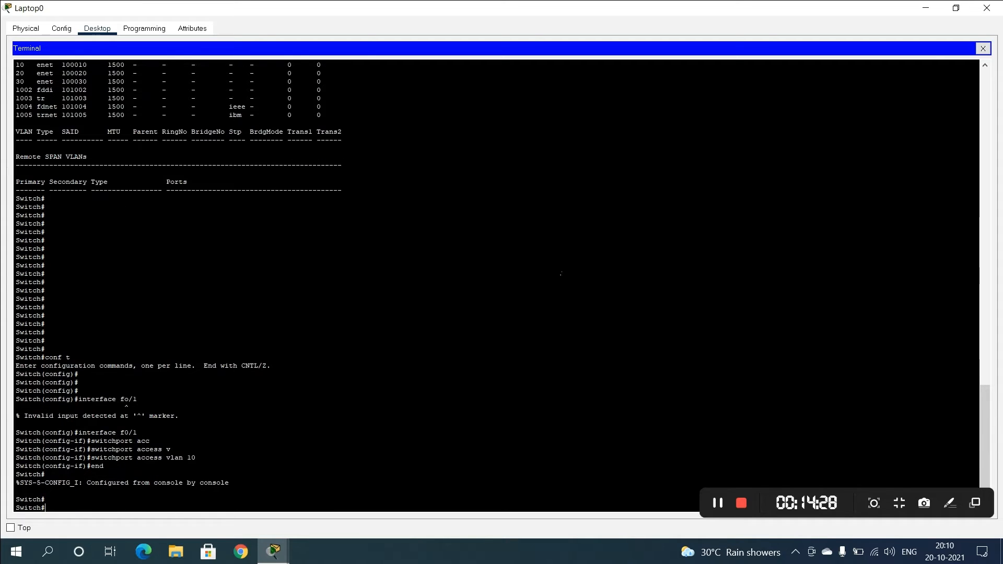
text(show vlan)
key(Return)
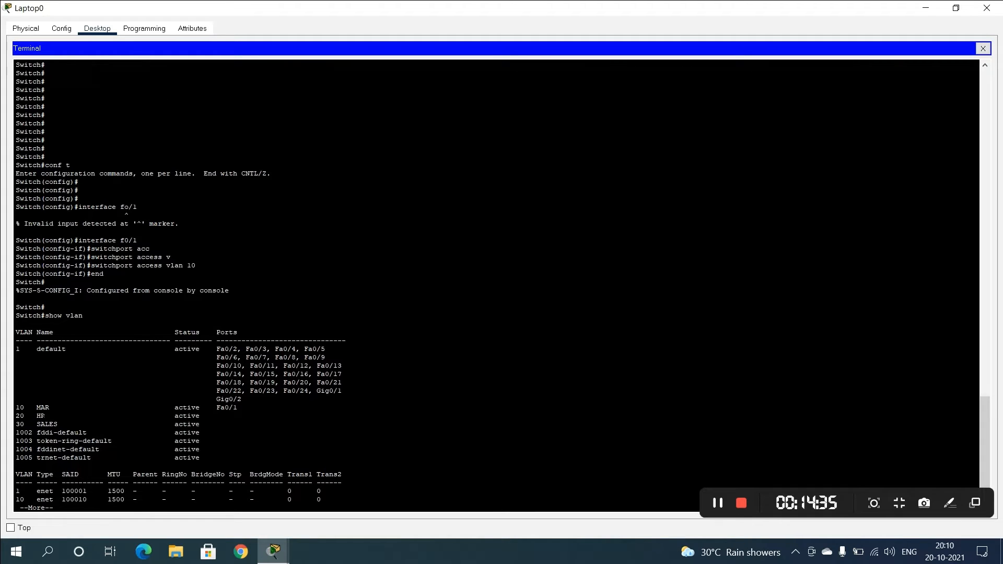
drag(17, 407, 238, 408)
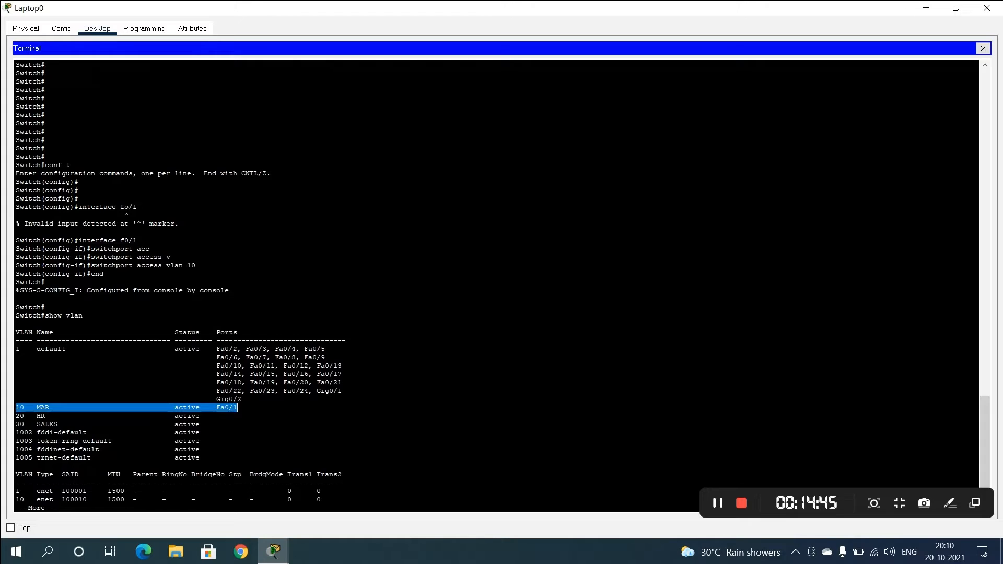
drag(217, 349, 241, 350)
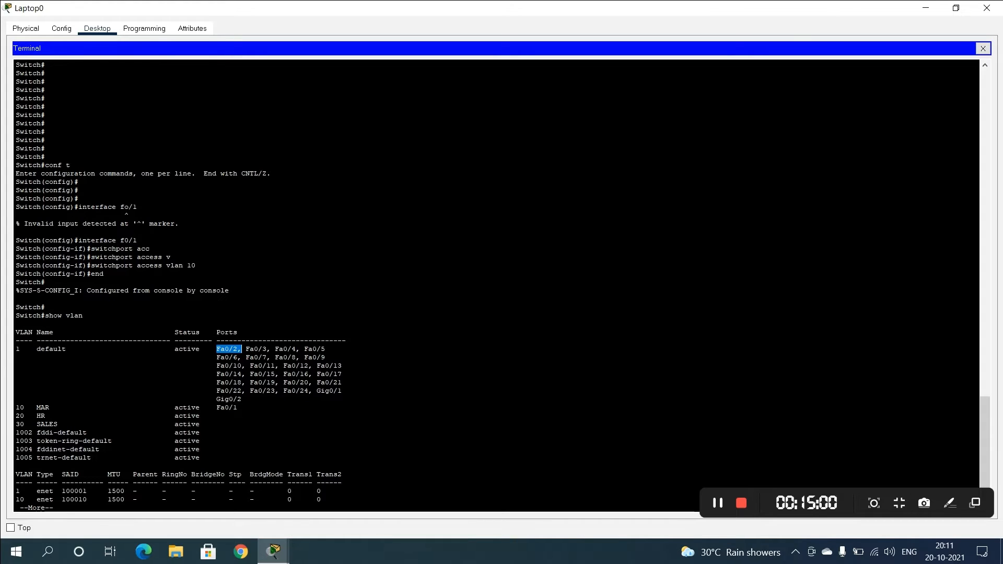
Step: Close Laptop0's window and ping 192.168.2.2 from PC0's command prompt to test reachability of PC1
click(987, 8)
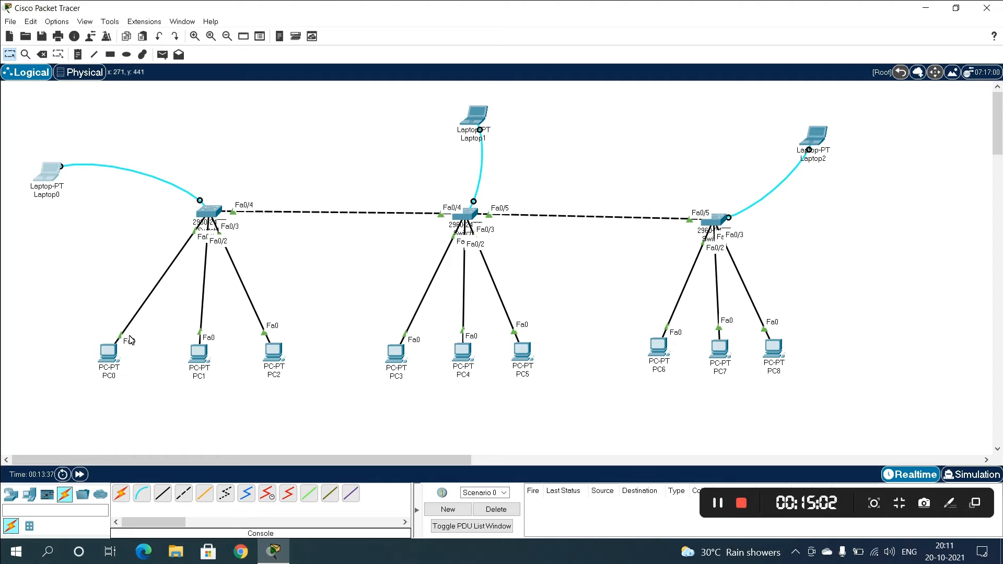
click(108, 353)
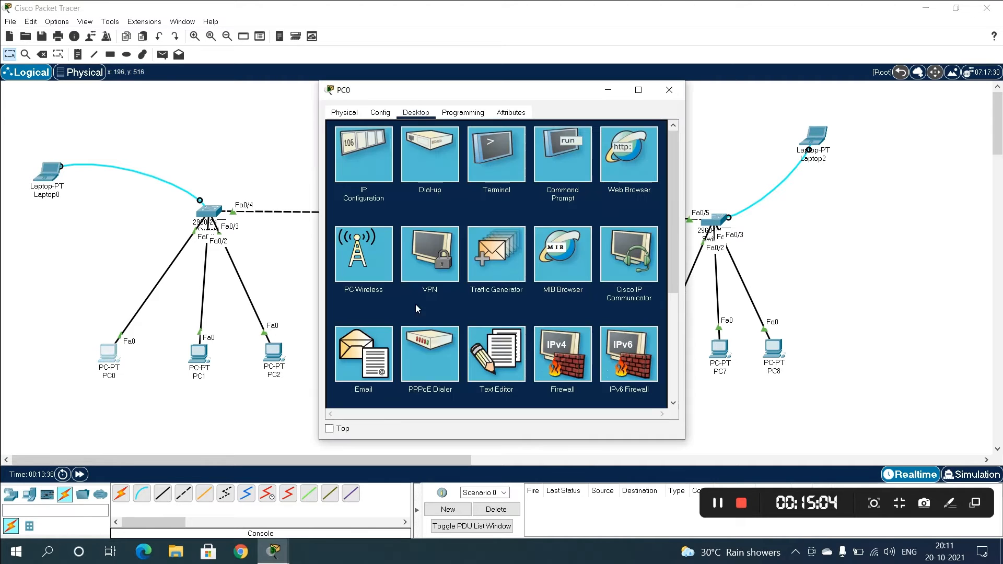
click(554, 163)
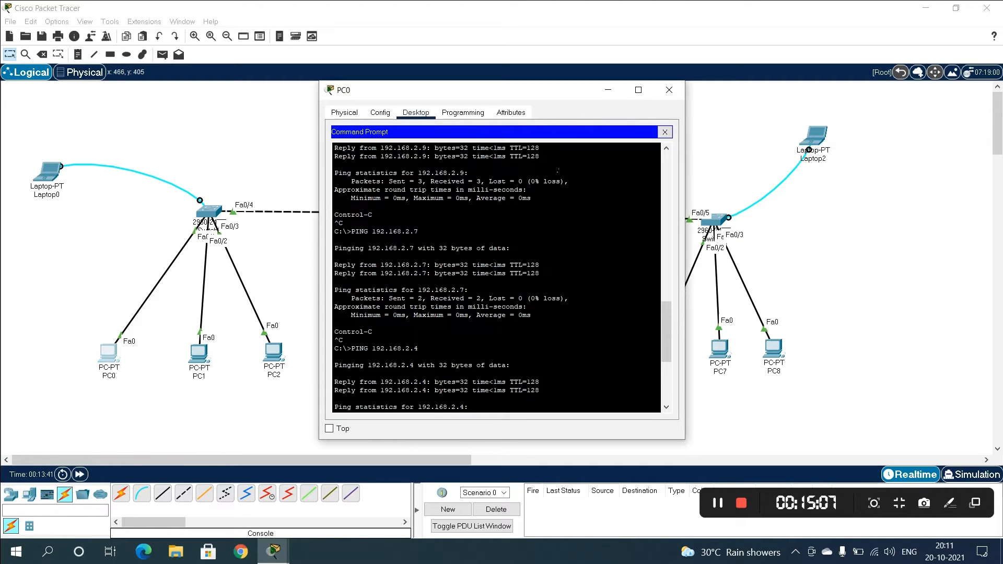
key(Return)
key(Return)
key(Return)
key(Up)
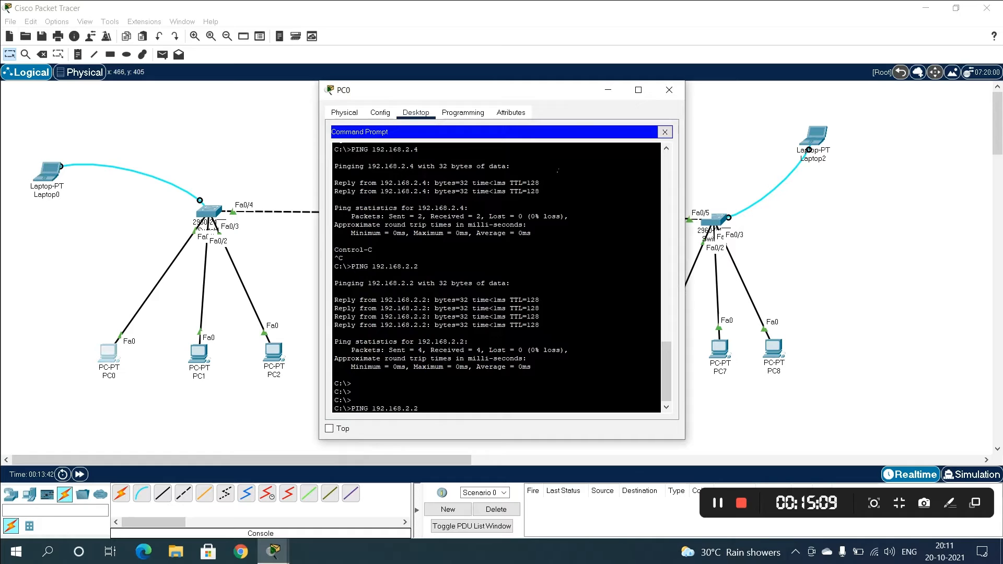
key(Return)
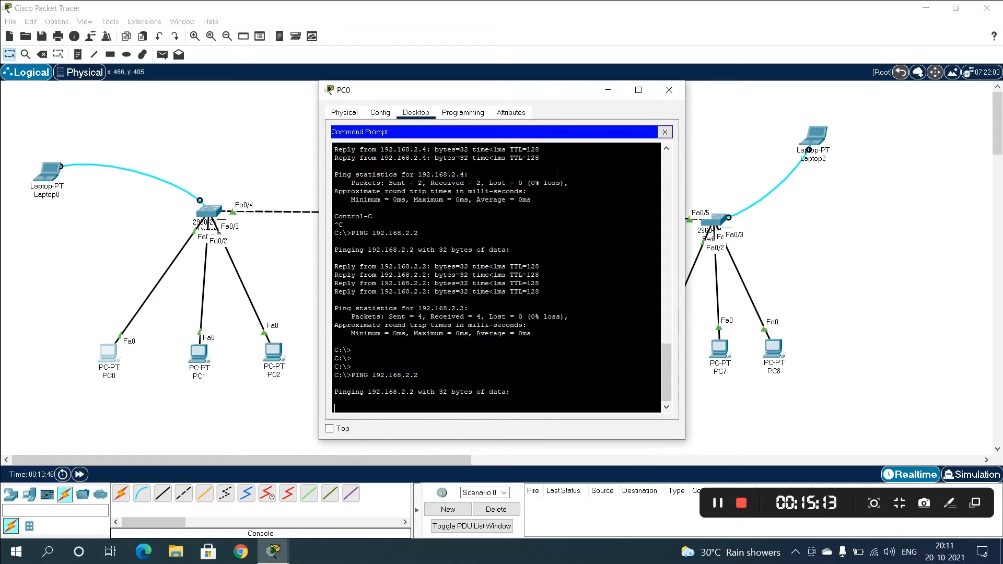
click(668, 90)
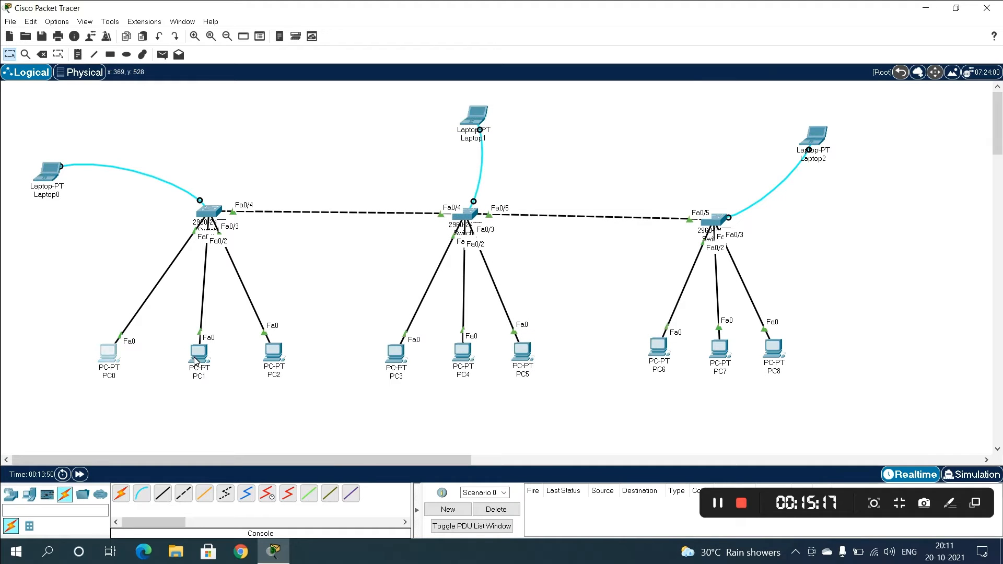
Step: Ping 192.168.2.4 from PC1's command prompt and interrupt the ping after the first replies
click(120, 359)
mouse_move(197, 362)
click(199, 356)
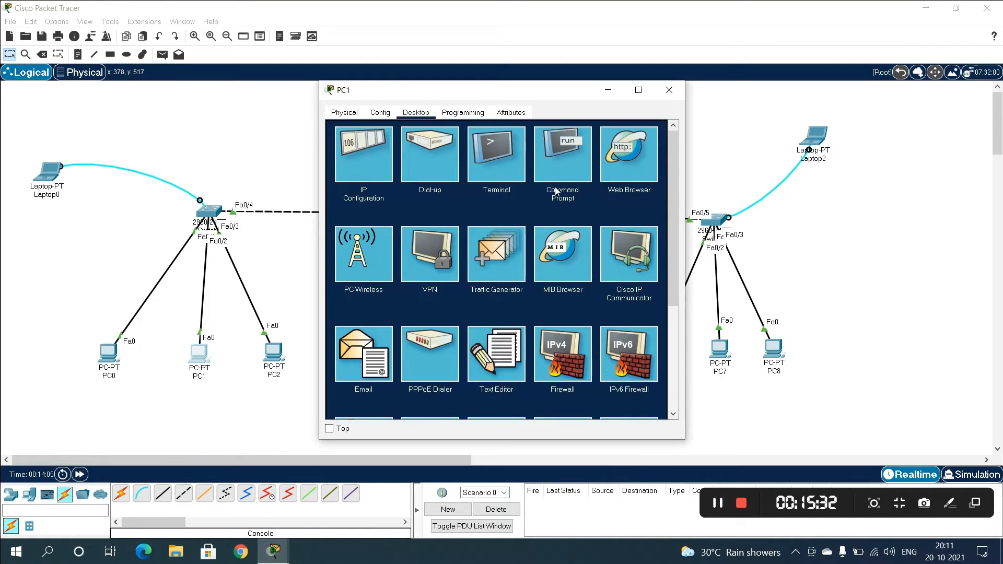
click(559, 165)
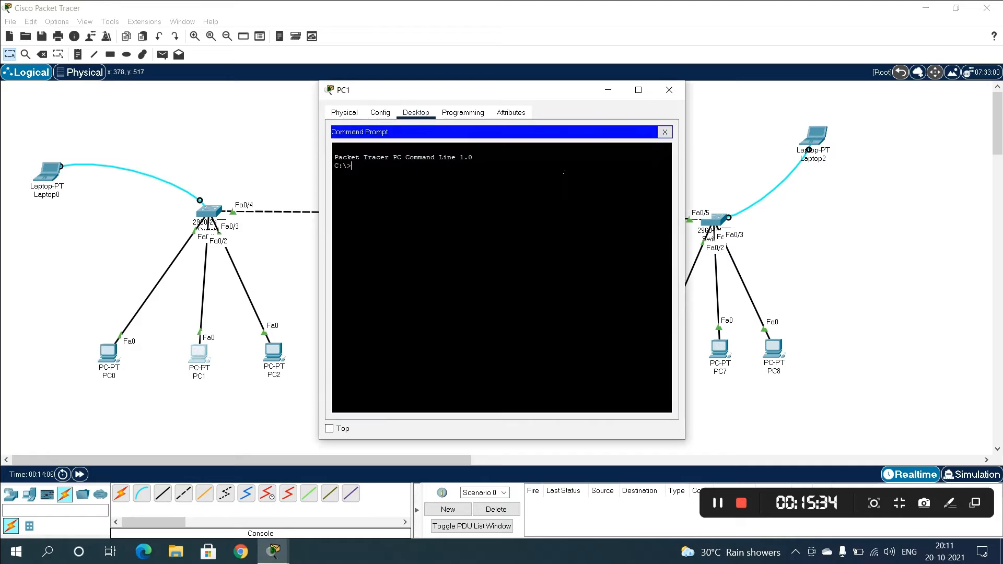
text(ping 192.168.2.4)
key(Return)
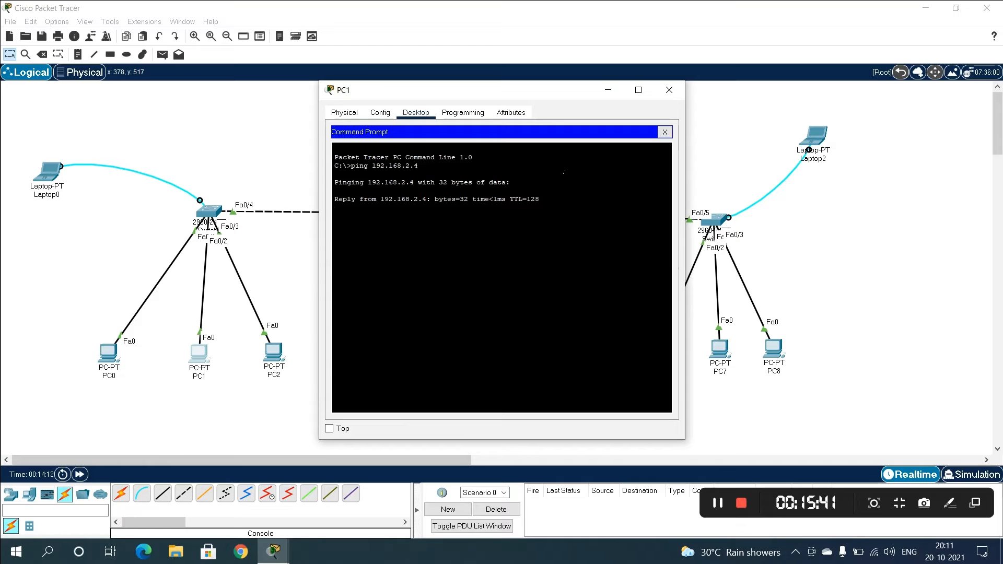
key(ctrl+c)
Step: Ping 192.168.2.1 from PC1's command prompt and close the PC1 window
key(Up)
key(BackSpace)
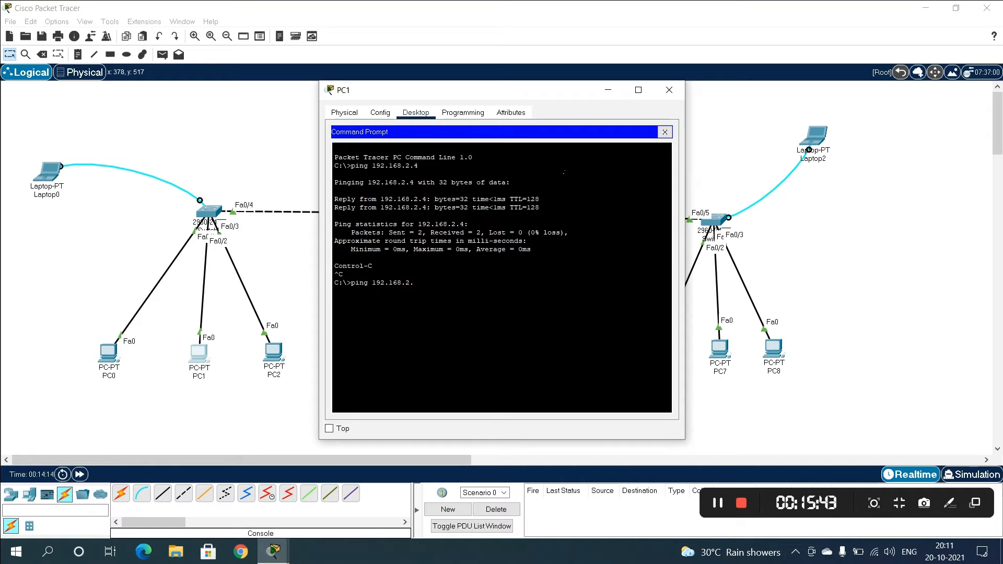
text(1)
key(Return)
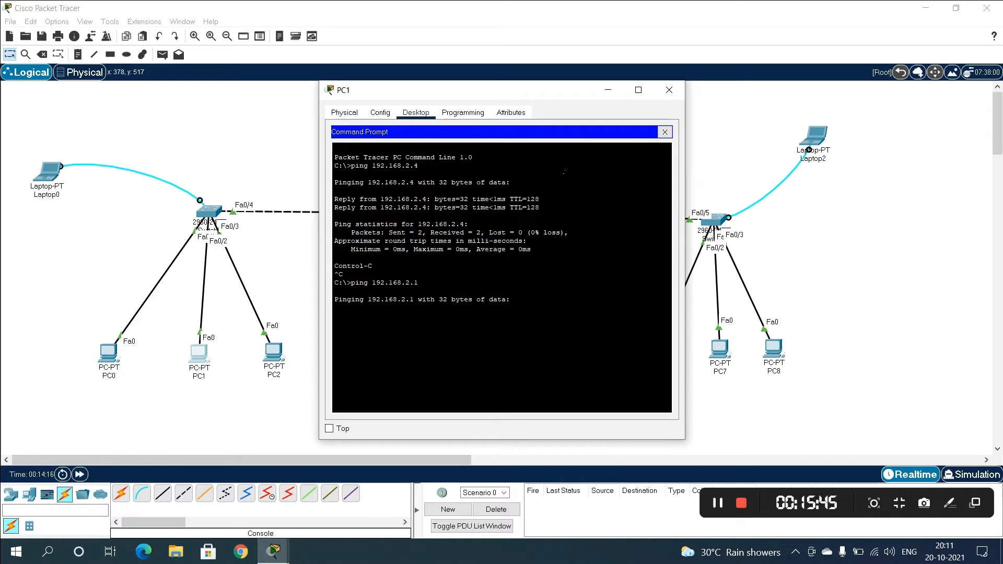
click(669, 89)
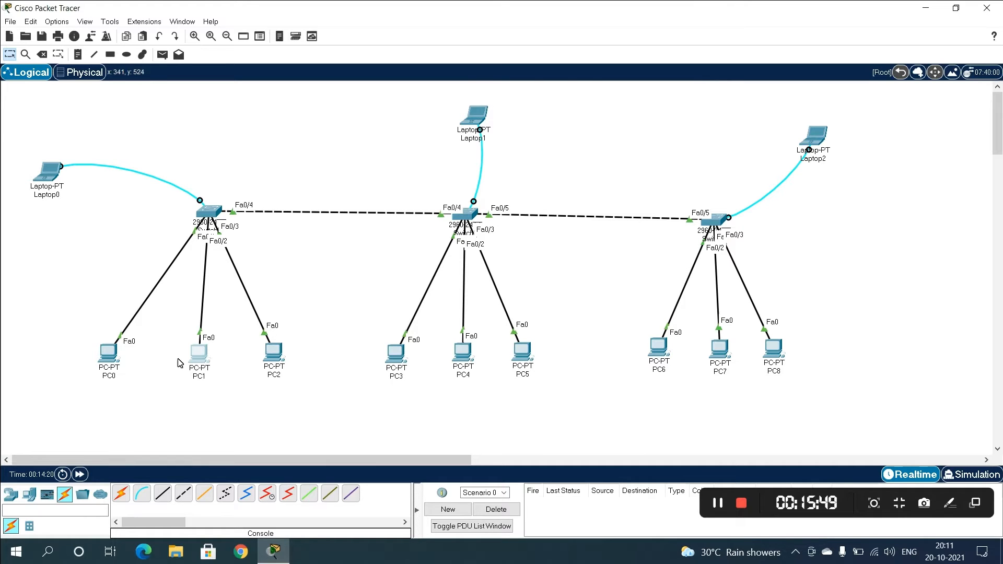
Step: Reopen Laptop0's terminal in a maximized window and page through the rest of the VLAN listing to the Switch# prompt
click(56, 181)
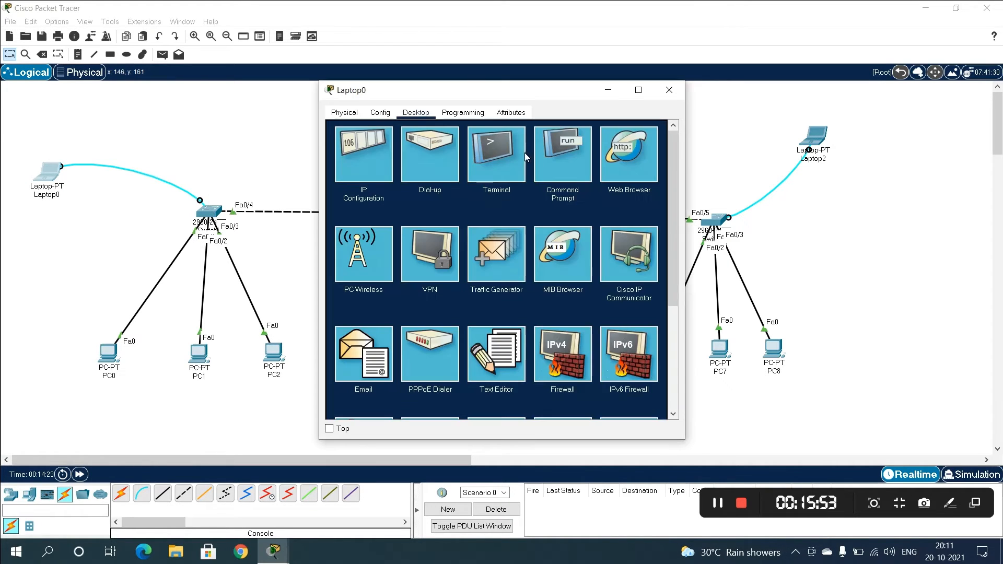
click(518, 155)
click(637, 236)
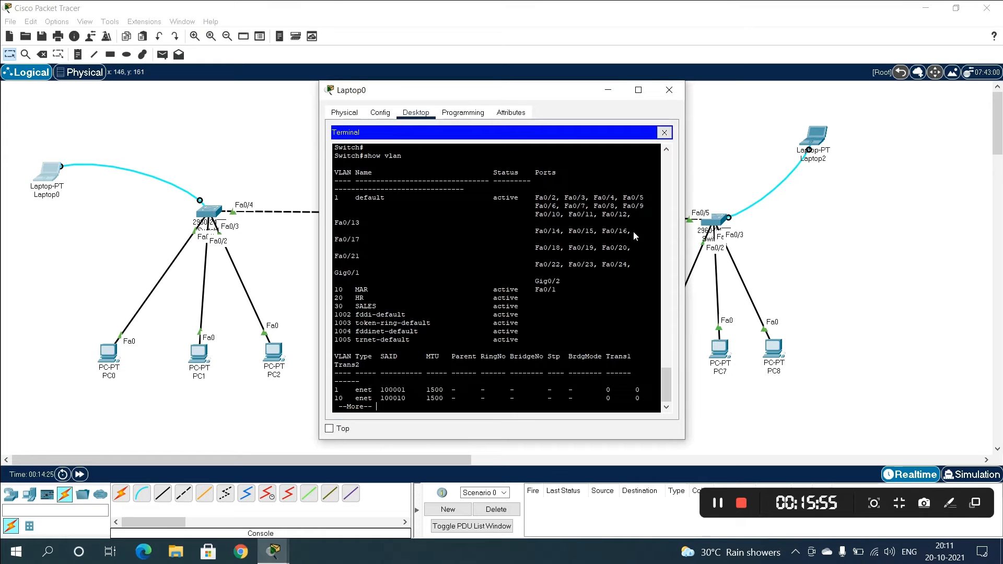
click(638, 90)
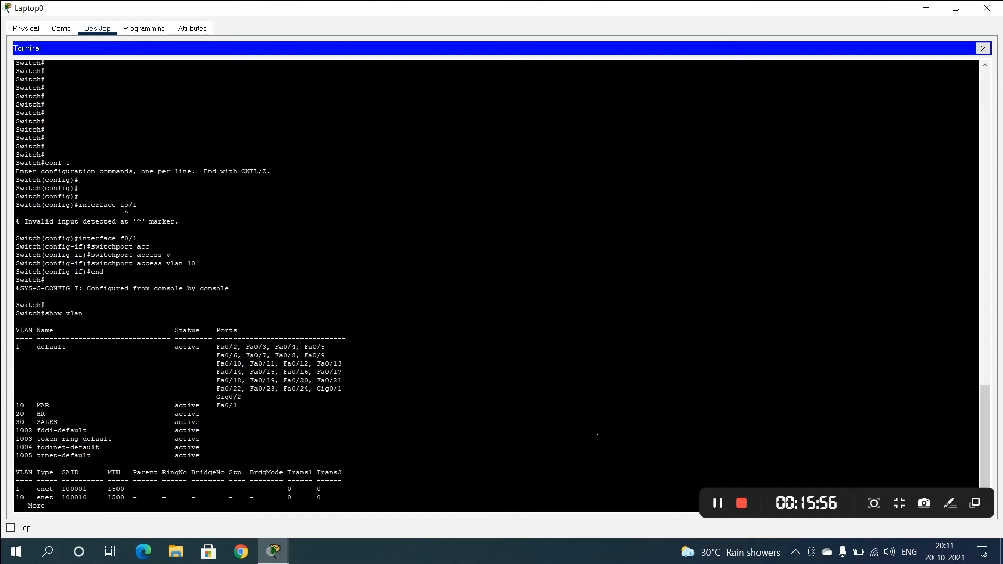
key(Return)
key(Return)
key(Return)
key(Return)
key(Return)
key(Return)
key(Return)
key(Return)
key(Return)
key(Return)
key(Return)
key(Return)
key(Return)
key(Return)
key(Return)
key(Return)
key(Return)
key(Return)
key(Return)
key(Return)
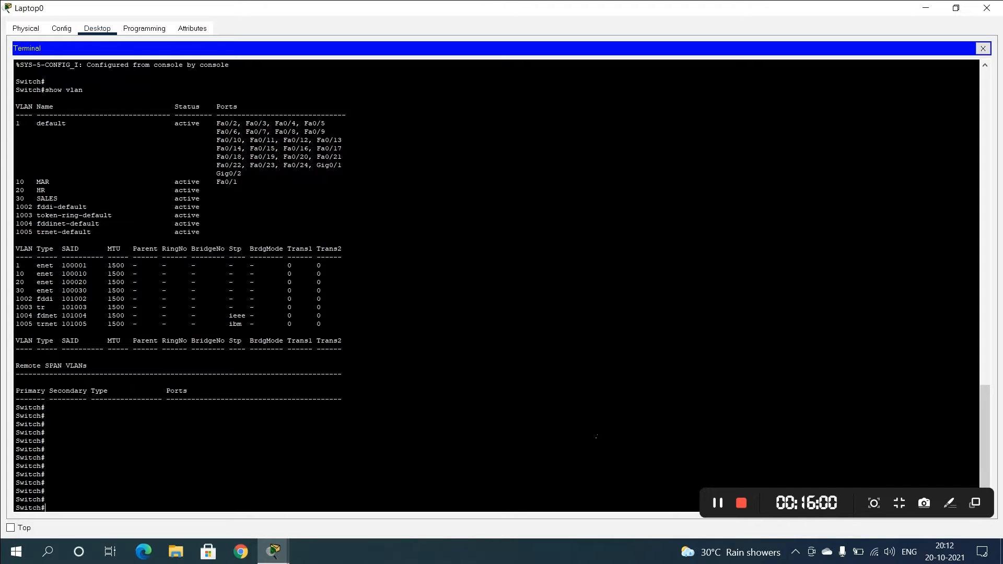
Step: Enter interface configuration for port f0/2 on Switch0 and assign it to VLAN 20 with switchport access vlan 20
text(conf t)
key(Return)
text(inter f0/2)
key(Return)
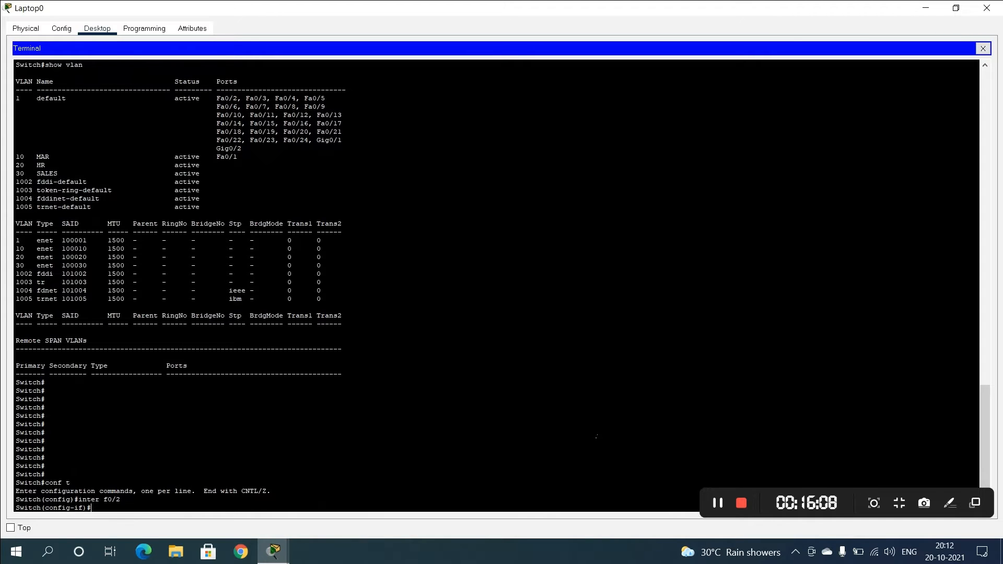
text(switchport acc)
key(Tab)
text(v)
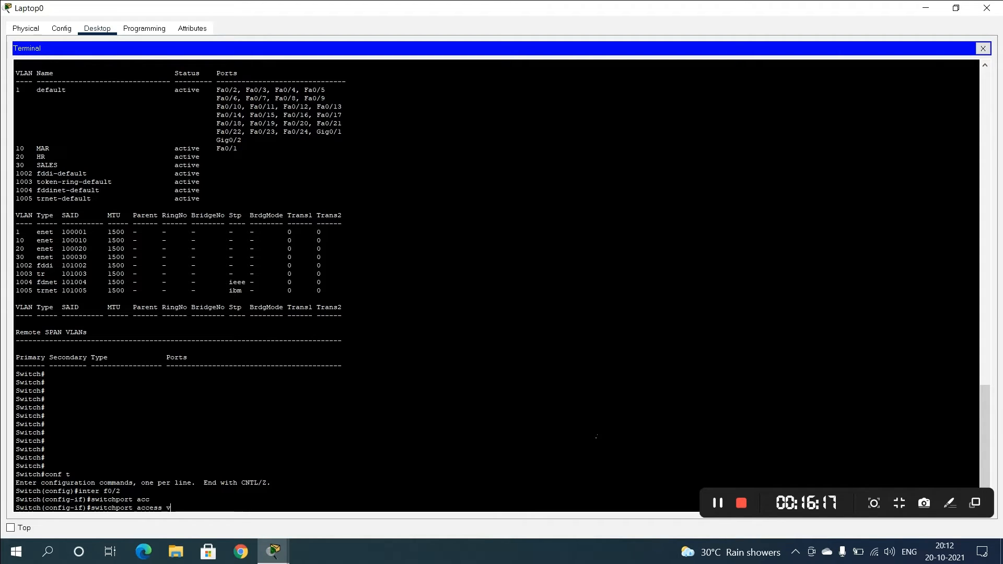
key(Tab)
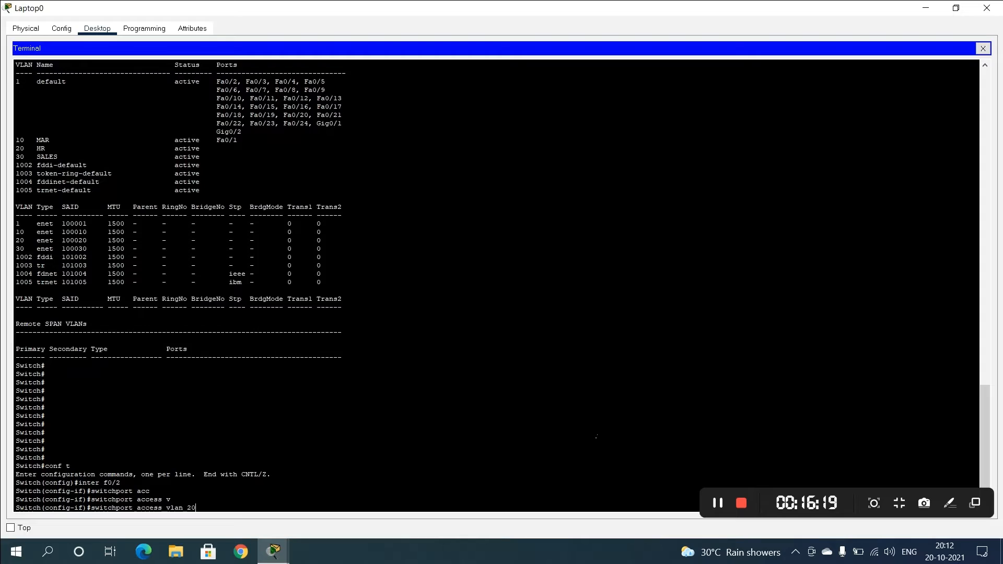
key(Return)
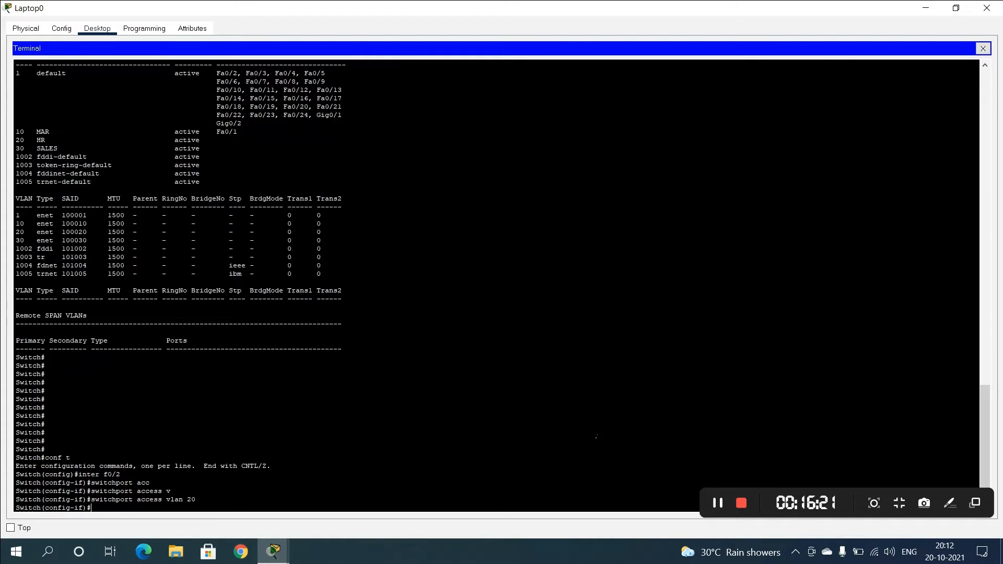
Step: Switch to interface f0/3 and assign it to VLAN 30 with switchport access vlan 30
text(interface f0/3)
key(Return)
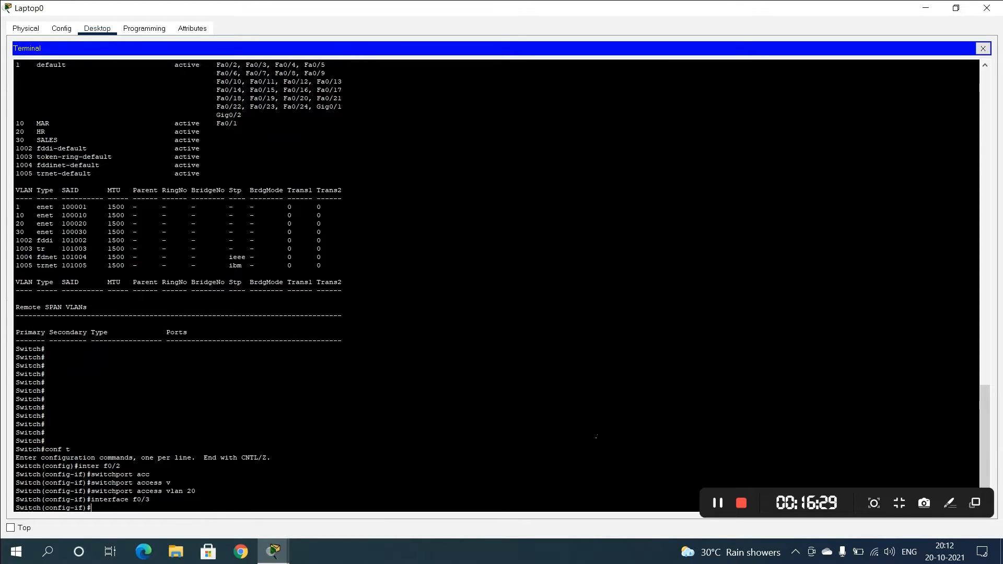
text(sw)
key(Tab)
text(ac)
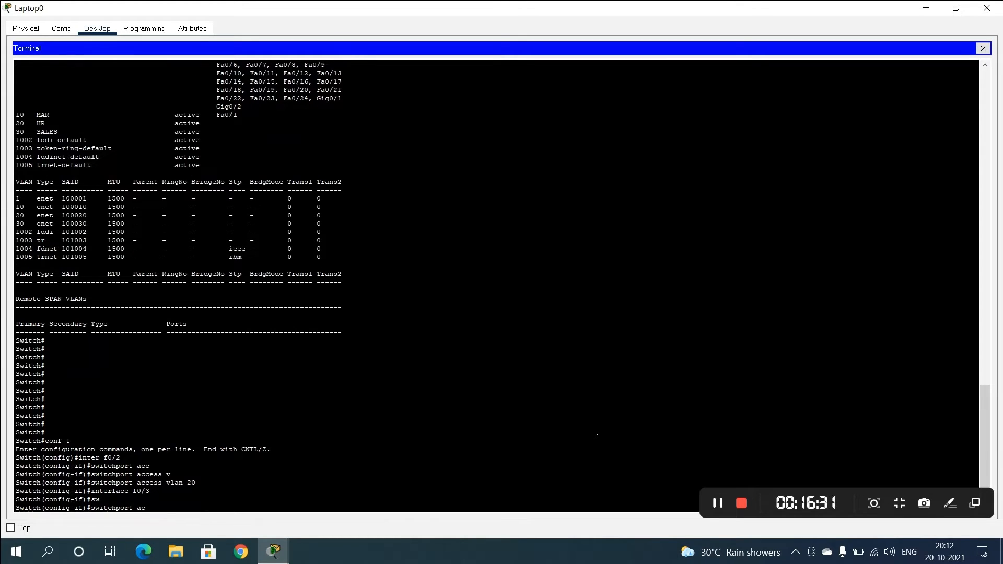
key(Tab)
text(v)
key(Tab)
text(30)
key(Return)
Step: End configuration mode and run show vlan, checking the port assignments of the MAR, HR and SALES VLANs
text(end)
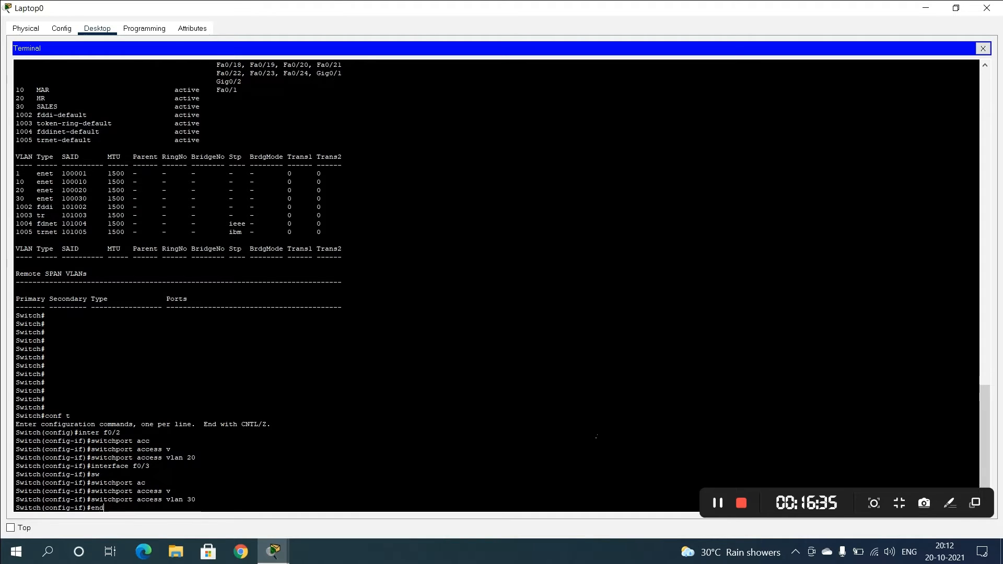
key(Return)
text(show)
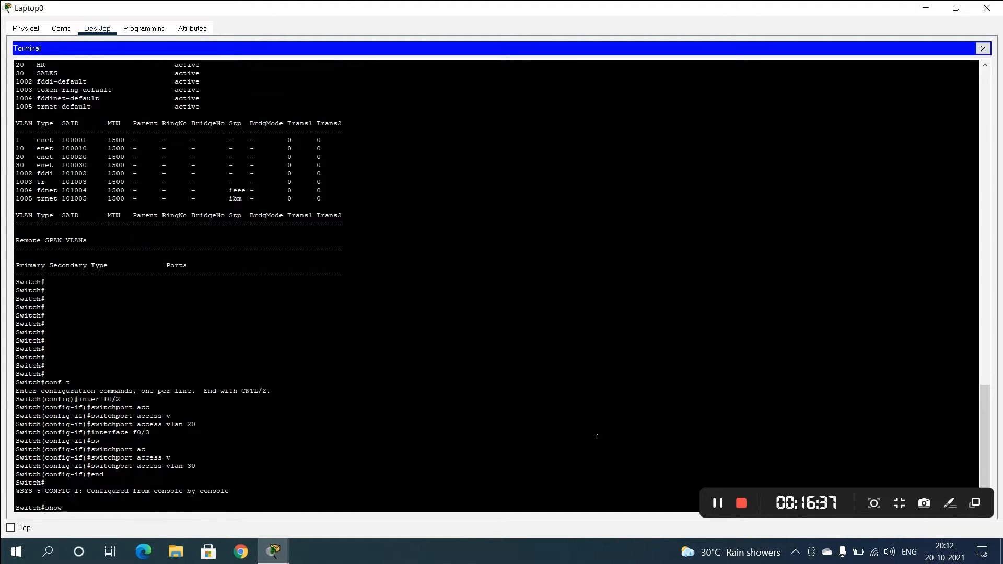
text( vlan)
key(Return)
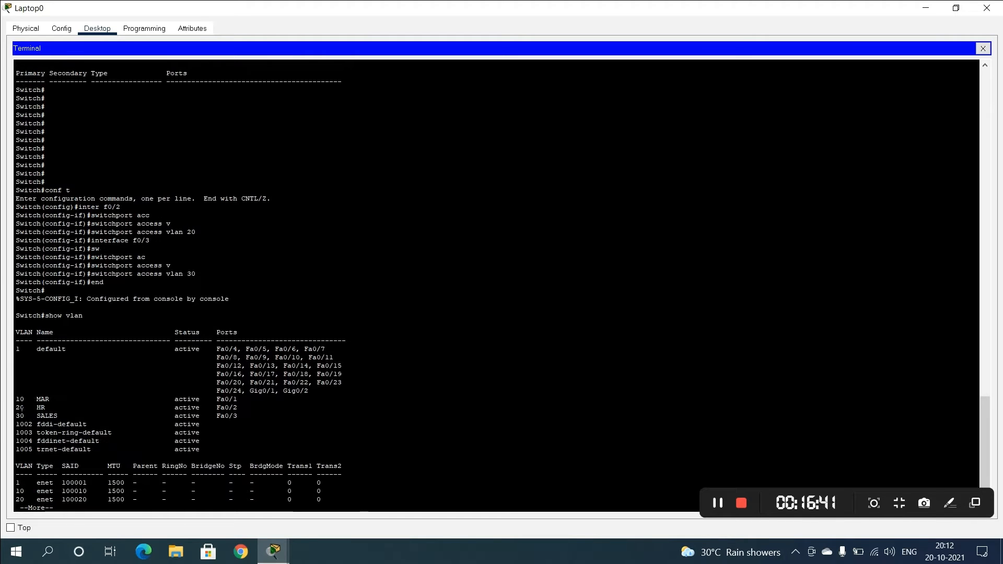
drag(18, 400, 237, 400)
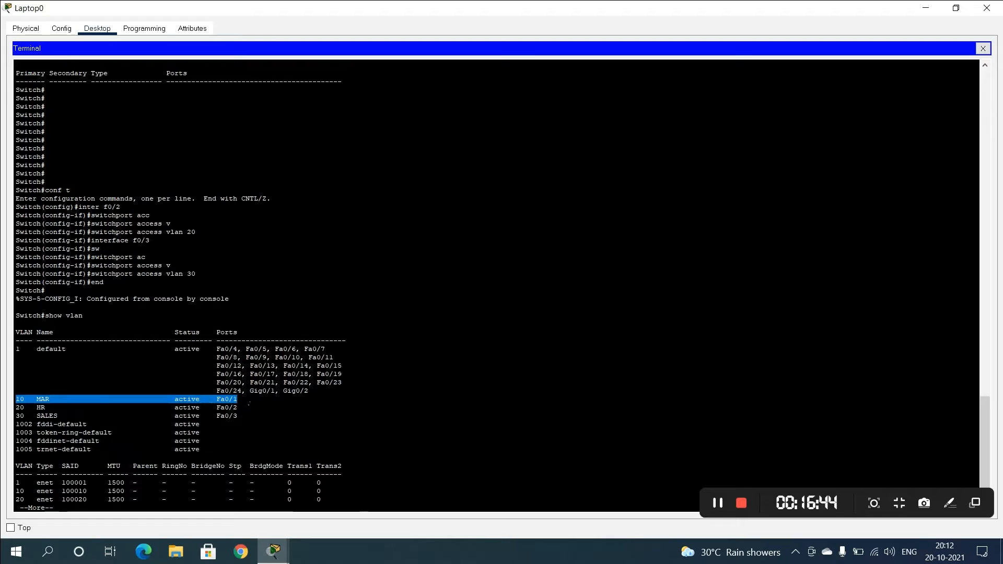
mouse_move(238, 400)
mouse_down()
mouse_move(97, 399)
mouse_move(238, 400)
mouse_move(201, 407)
mouse_move(233, 416)
mouse_move(239, 408)
mouse_move(79, 409)
mouse_move(220, 425)
mouse_move(183, 442)
mouse_move(237, 416)
mouse_up()
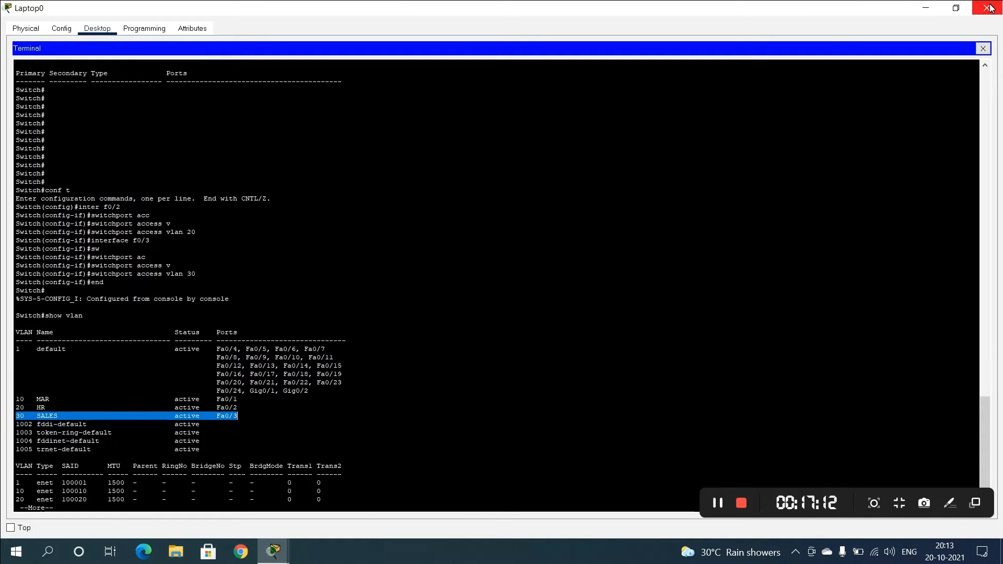
Step: Minimize Laptop0's window and ping 192.168.2.4 again from PC1's command prompt
click(927, 8)
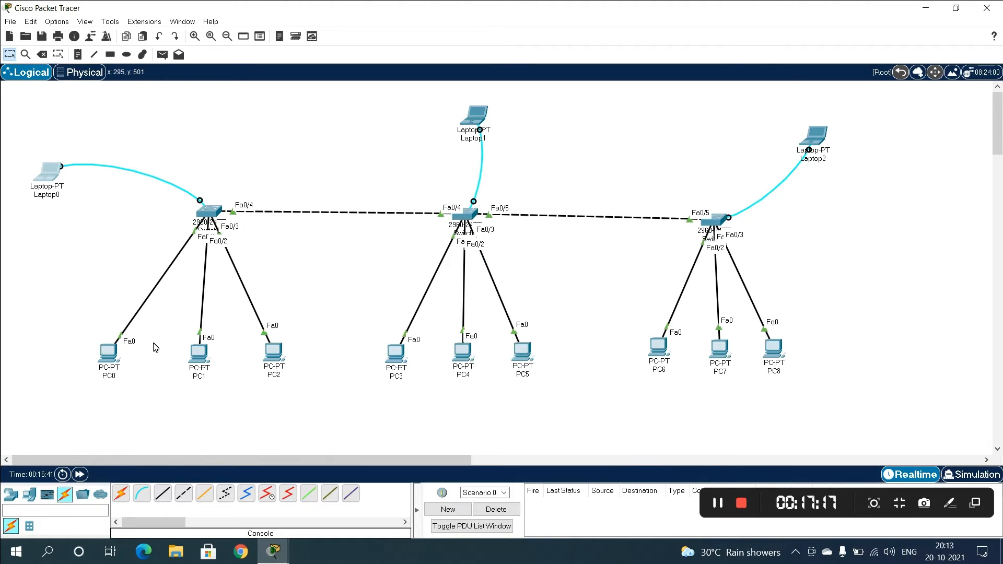
click(197, 353)
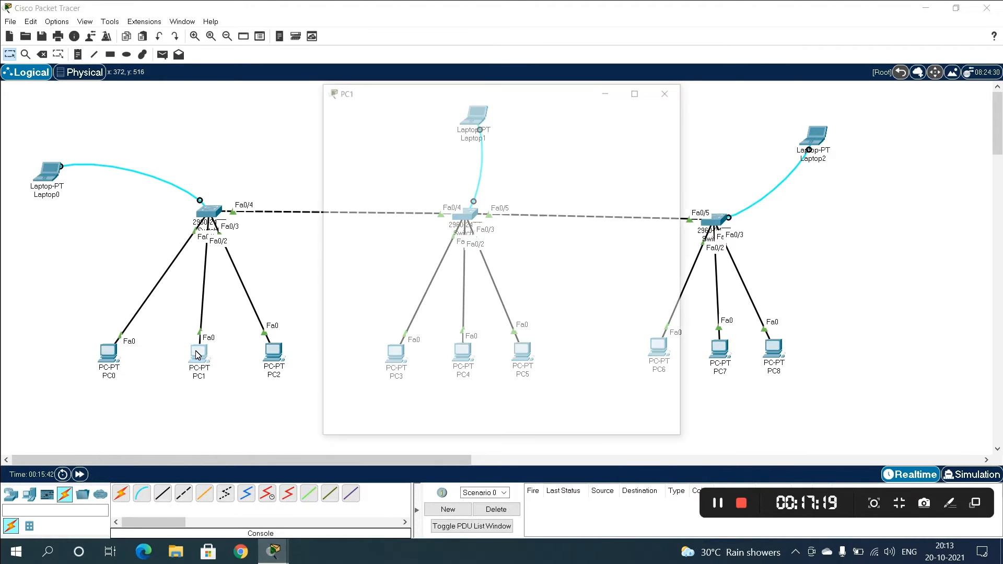
click(555, 146)
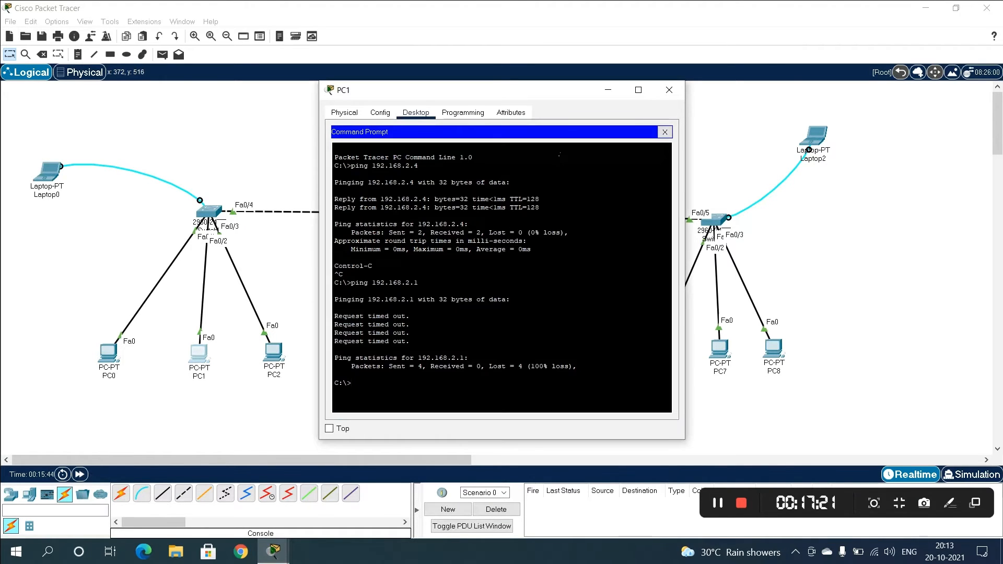
key(Up)
key(Return)
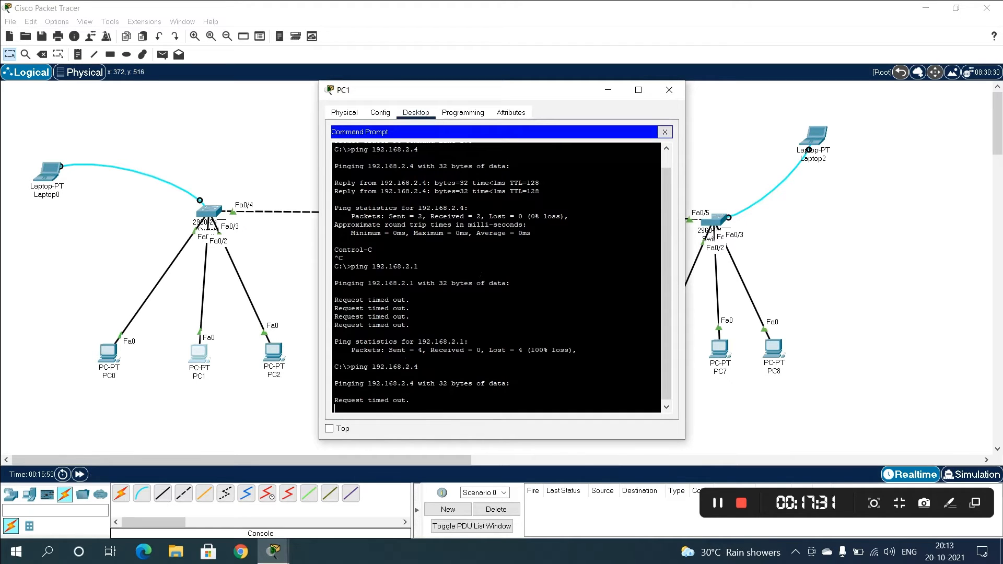
Step: Interrupt the running ping in PC1's command prompt, ping 192.168.2.5 instead, and close PC1's window
click(666, 91)
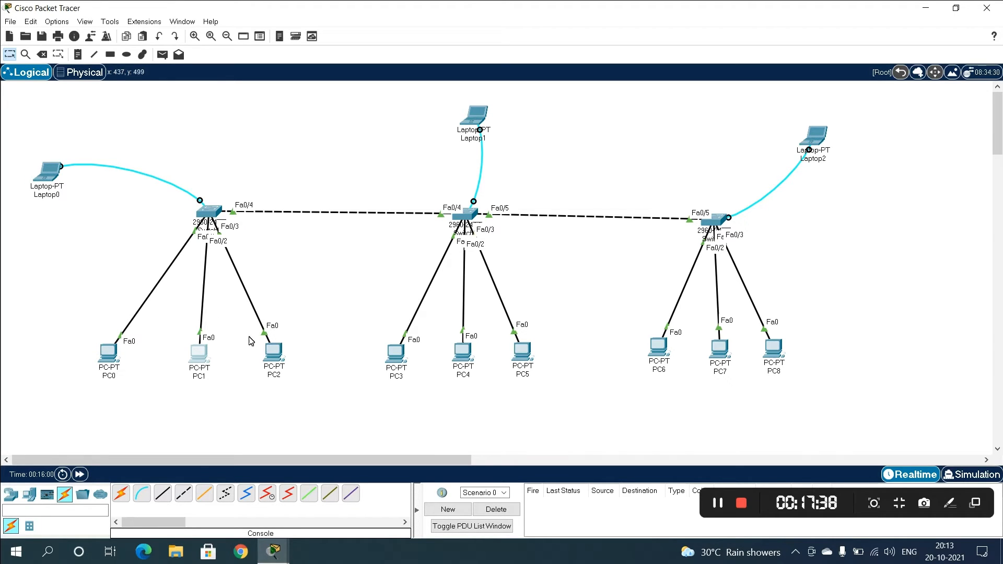
click(200, 352)
click(564, 165)
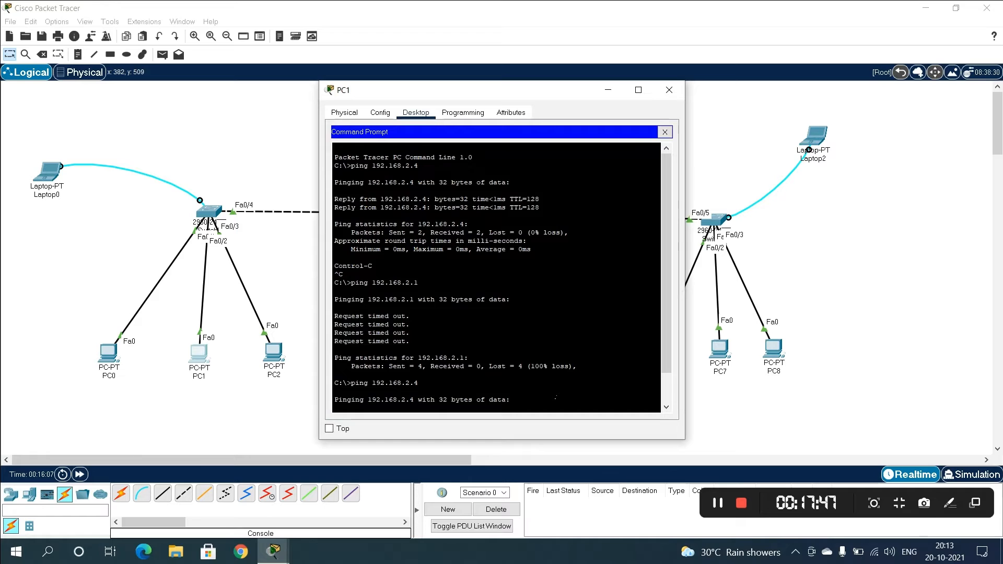
key(ctrl+c)
key(Up)
key(BackSpace)
text(5)
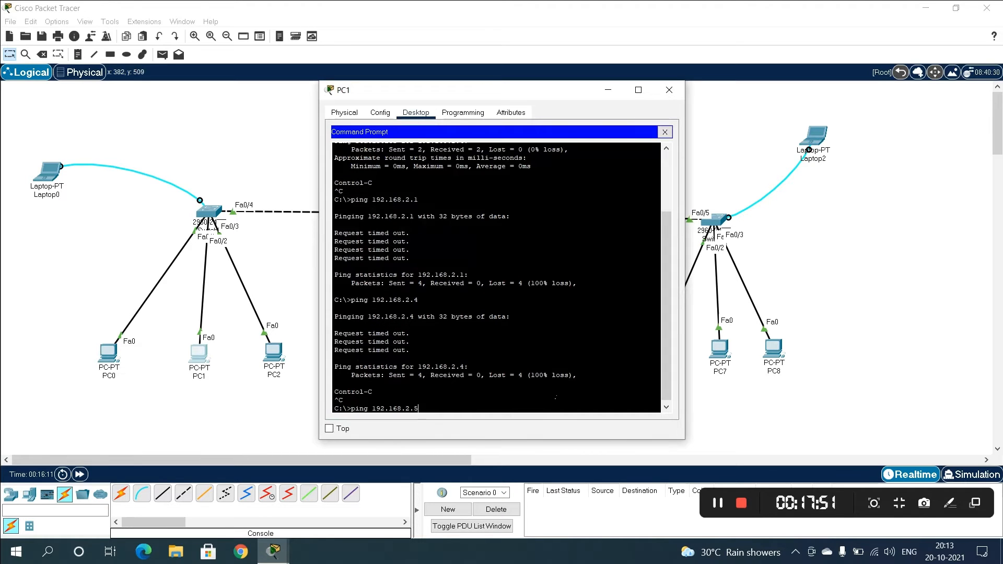
key(Return)
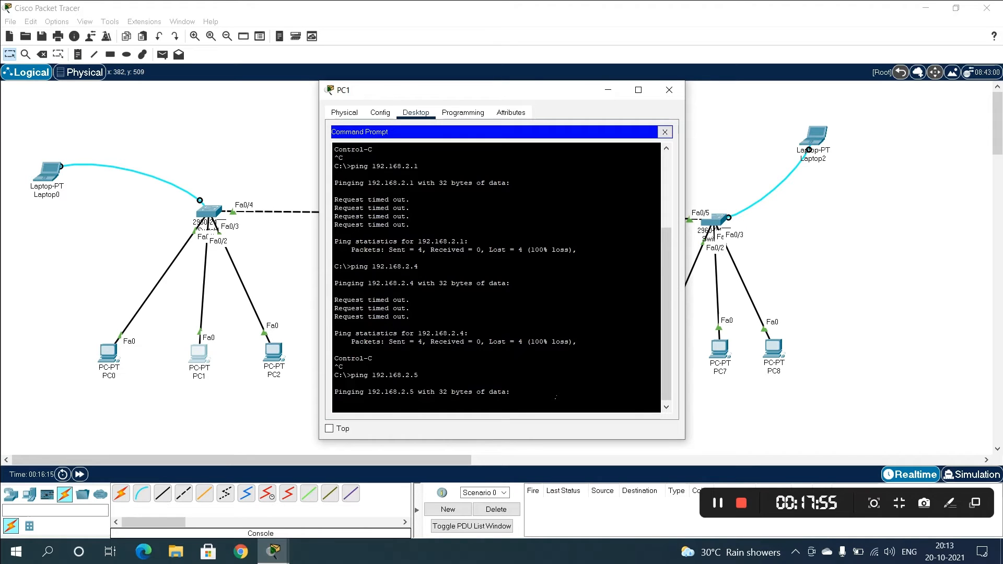
click(669, 90)
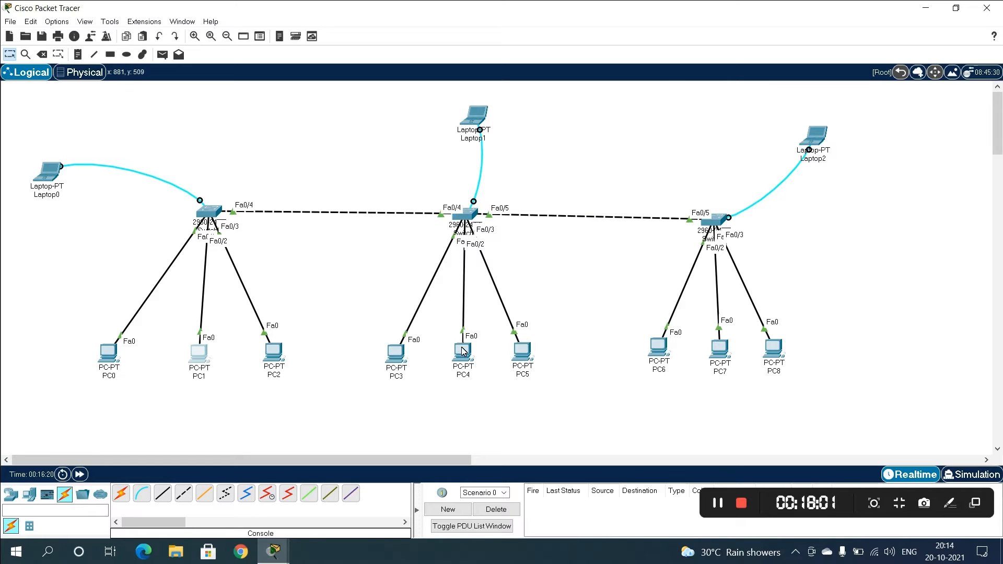
drag(462, 351, 526, 363)
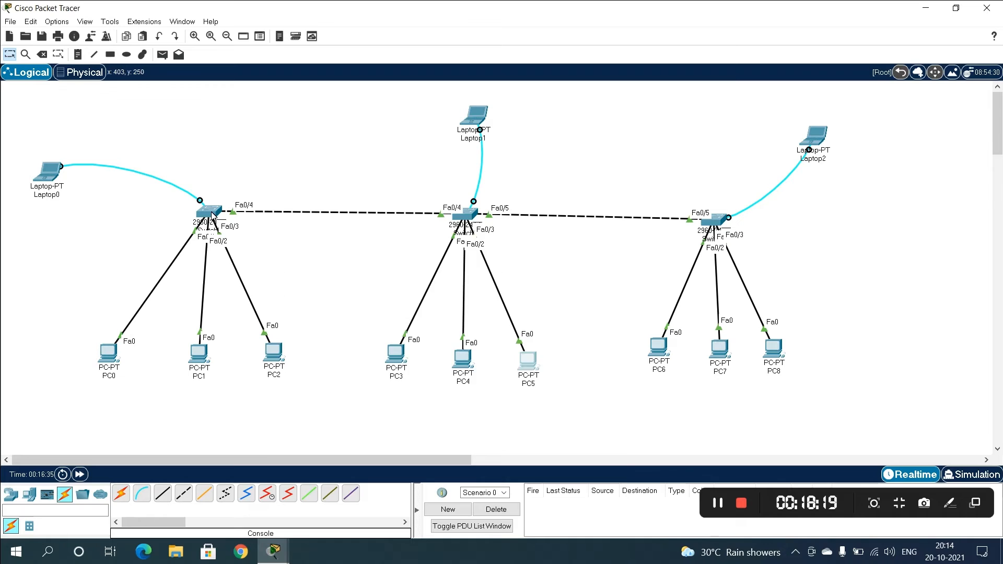
Step: Reopen Laptop0's terminal, maximize it, and get through the remaining show vlan output back to the switch prompt
mouse_move(466, 219)
mouse_move(48, 189)
mouse_move(212, 217)
mouse_move(455, 236)
click(54, 169)
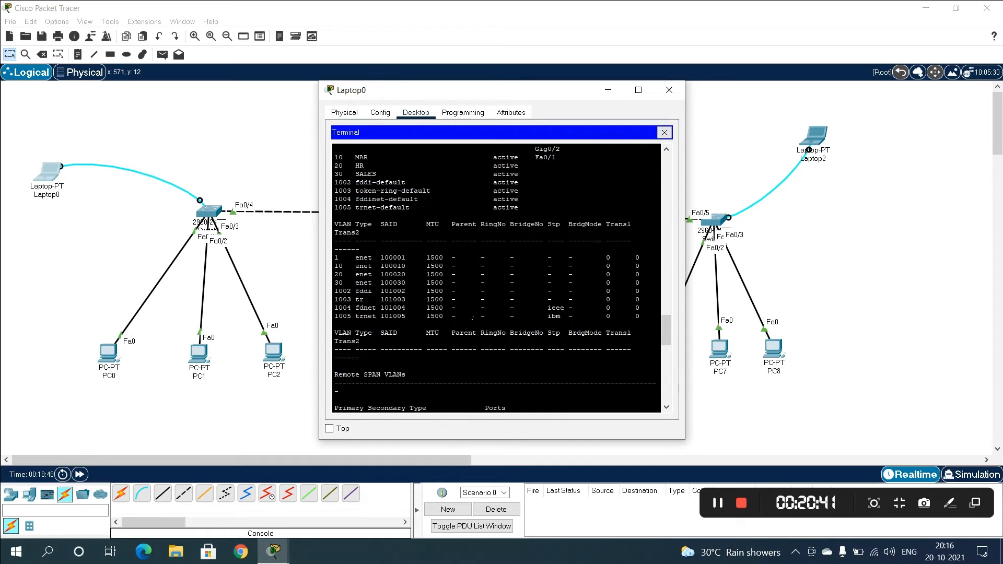
click(638, 90)
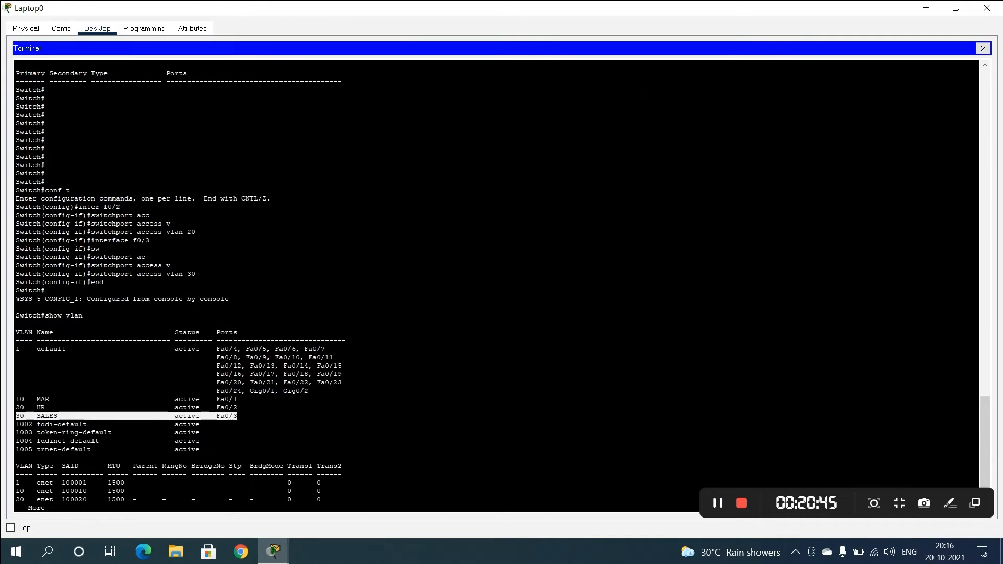
click(238, 365)
key(Return)
key(Return)
key(Return)
key(Return)
key(Return)
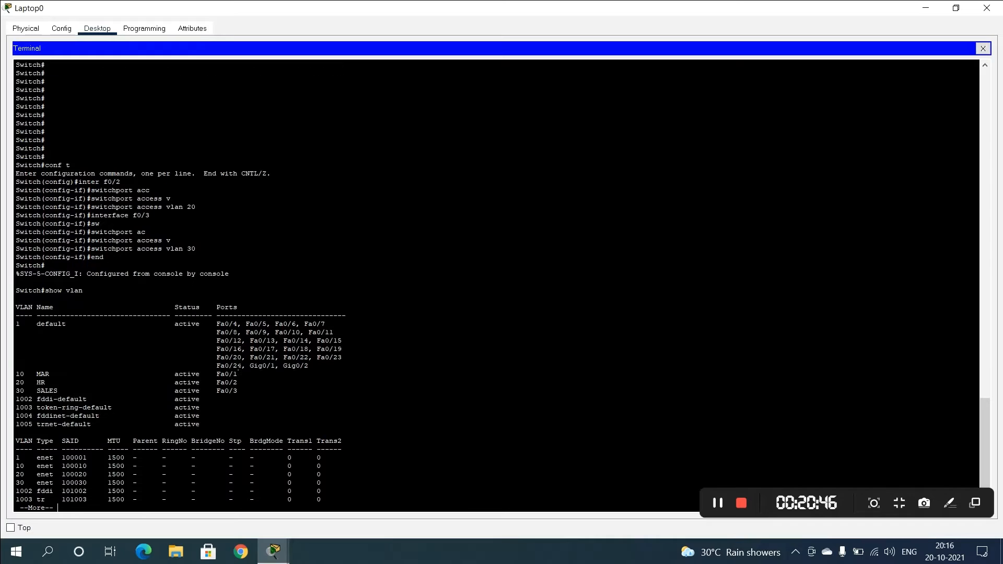
key(ctrl+c)
Step: Enter global configuration mode with conf t on Switch0 and set it as VTP server with vtp mode server
text(conf)
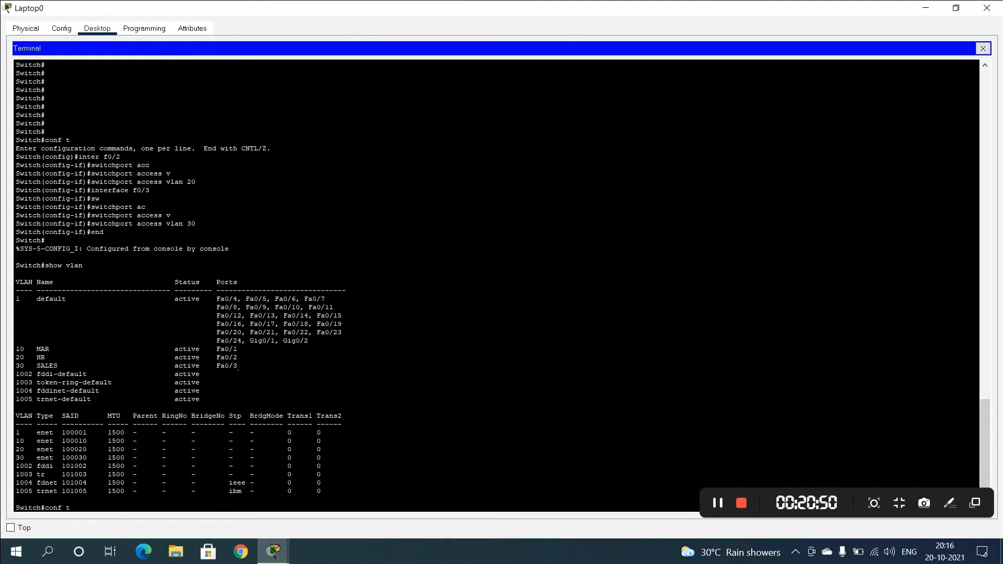
text( t)
key(Return)
key(Return)
key(Return)
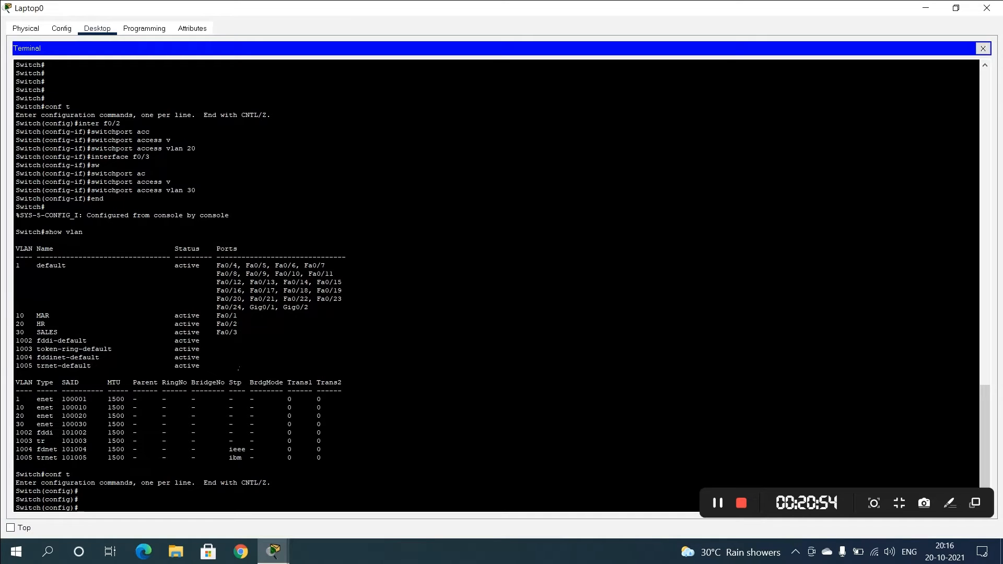
text(vtp mode server)
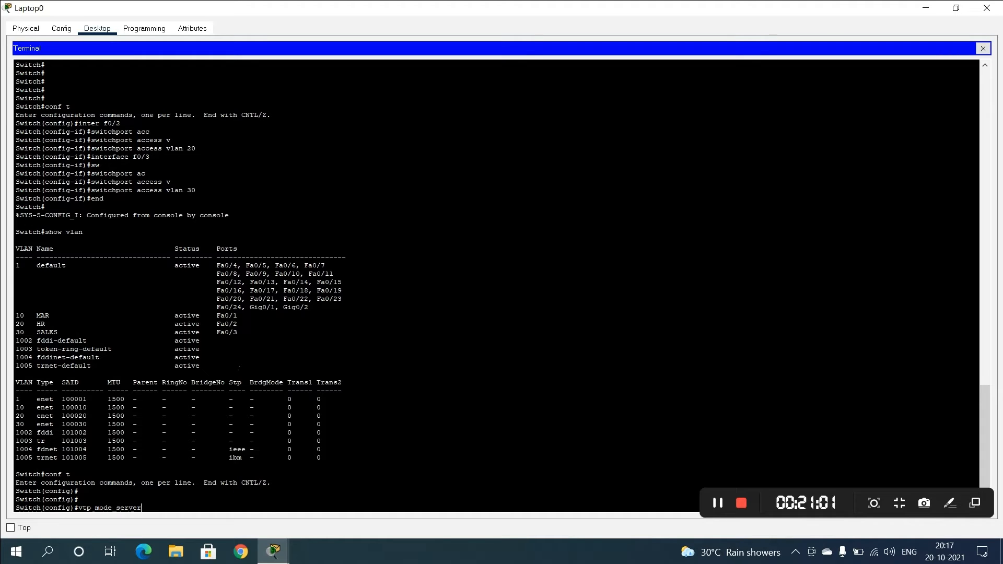
key(Return)
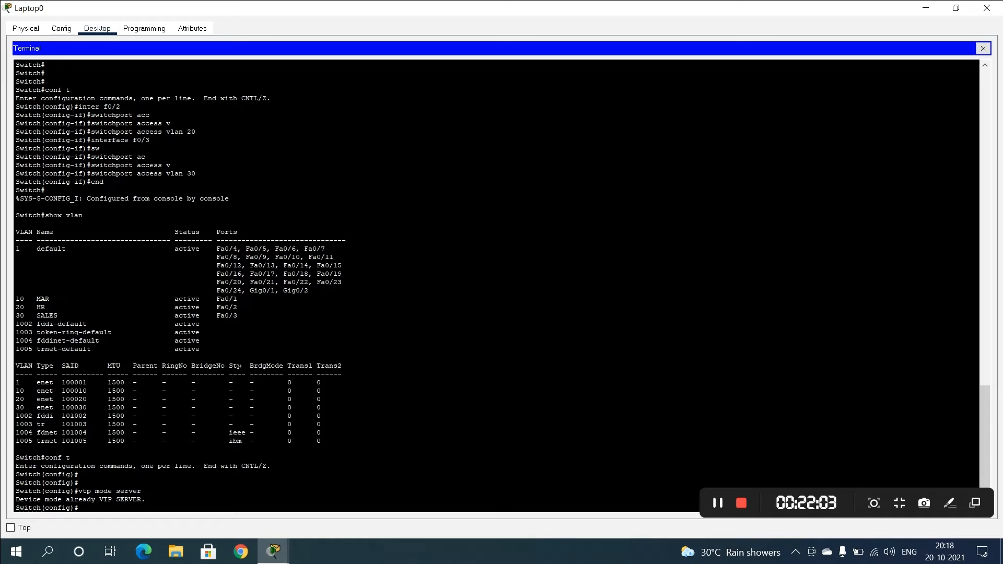
Step: Enter the domain name command in Switch0's global configuration mode
text(domain name)
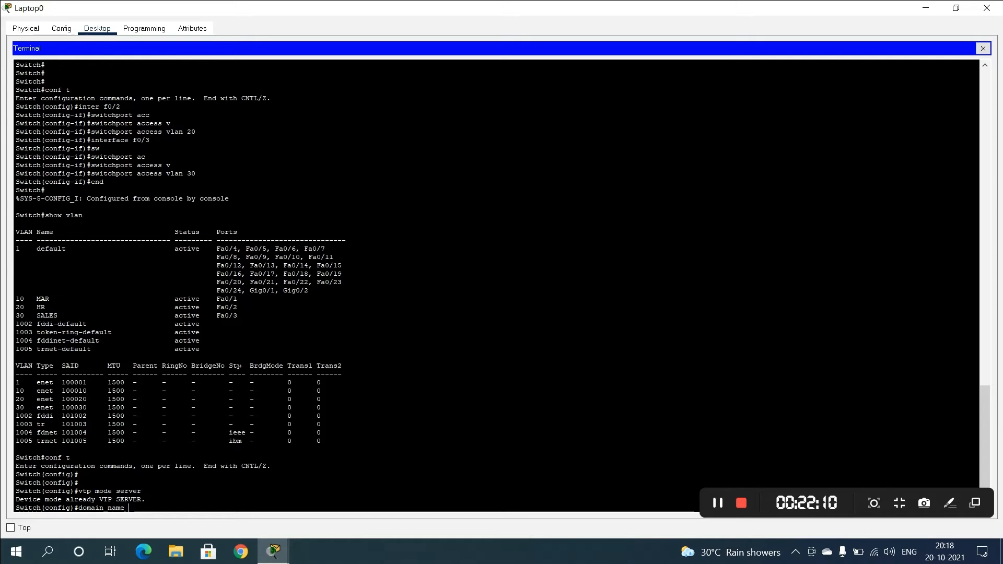
Step: Try to set the switch's domain with the command domain name hubnet.net
text(hubn)
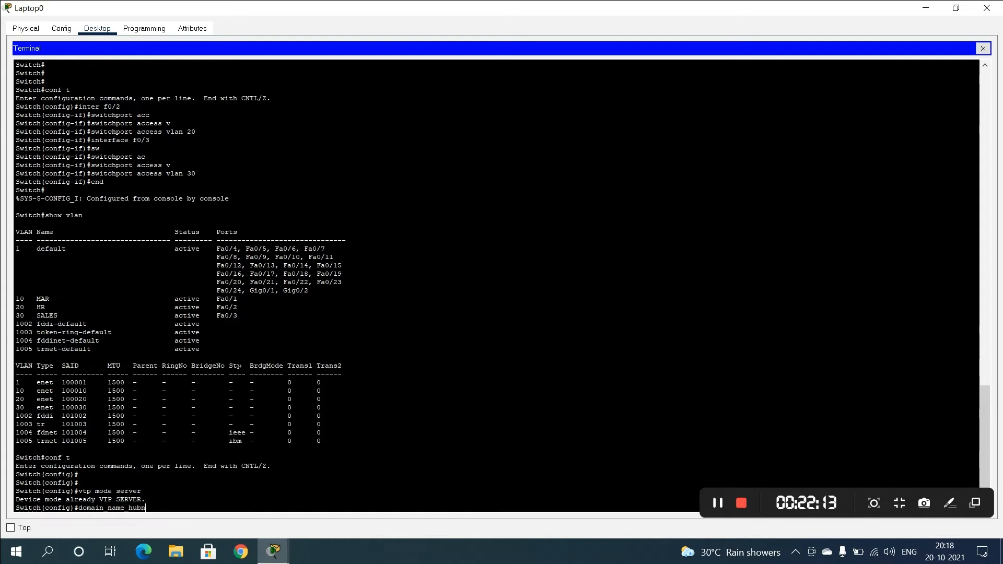
text(et.net)
key(Return)
Step: Rework the previous command into vtp domain hubnet.net and run it to set the VTP domain
key(Up)
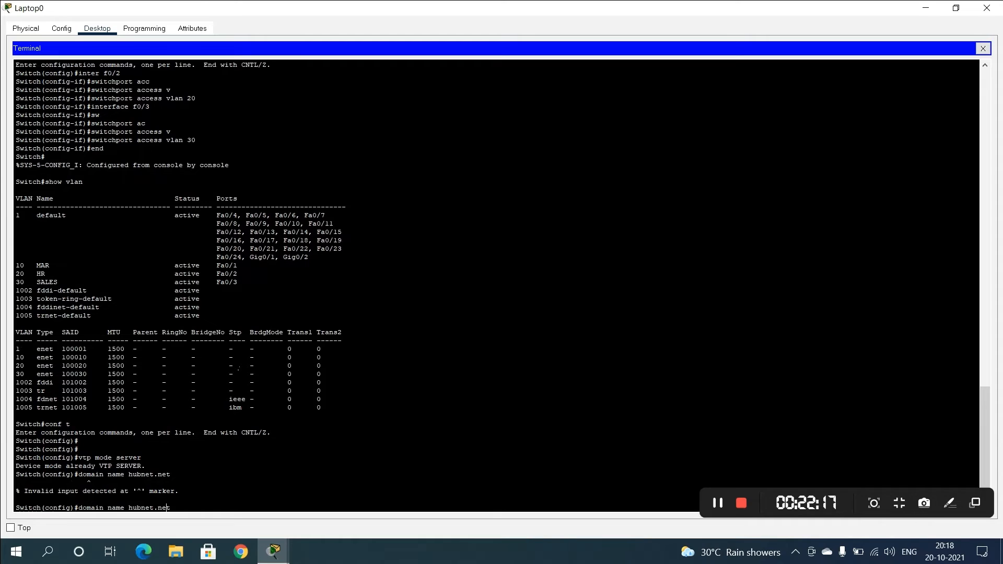
key(Left)
key(Left)
key(BackSpace)
key(BackSpace)
key(BackSpace)
key(BackSpace)
key(BackSpace)
key(BackSpace)
key(BackSpace)
key(BackSpace)
key(BackSpace)
key(BackSpace)
key(BackSpace)
text(vtp)
text( domain)
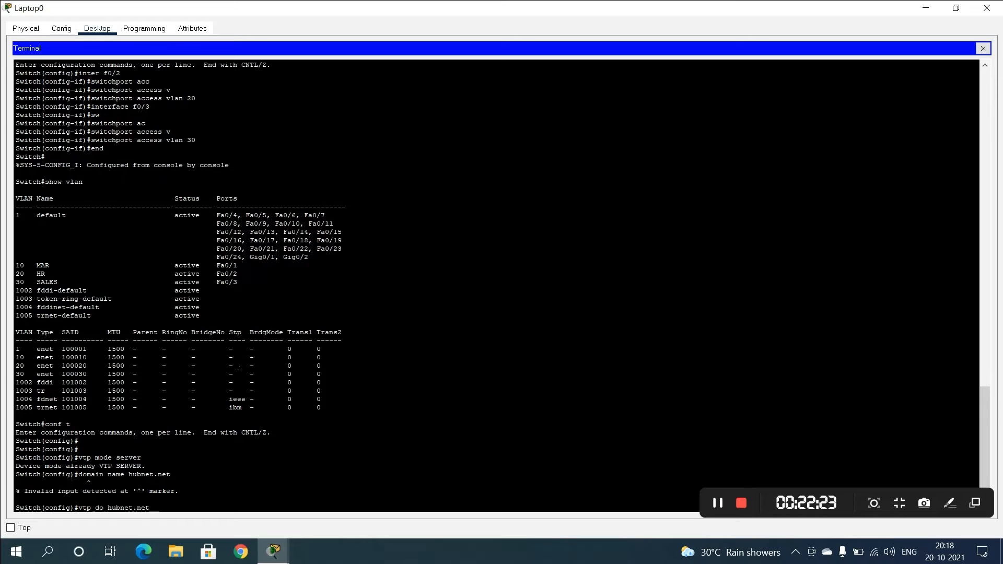
key(Return)
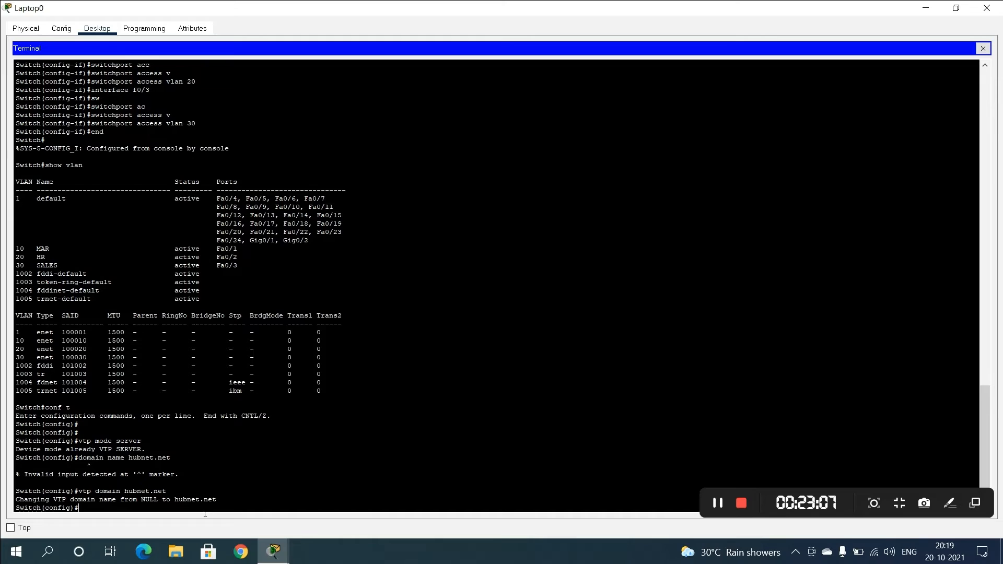
Step: Set the VTP password on the server switch
text(vtp pass)
key(Tab)
text(abc)
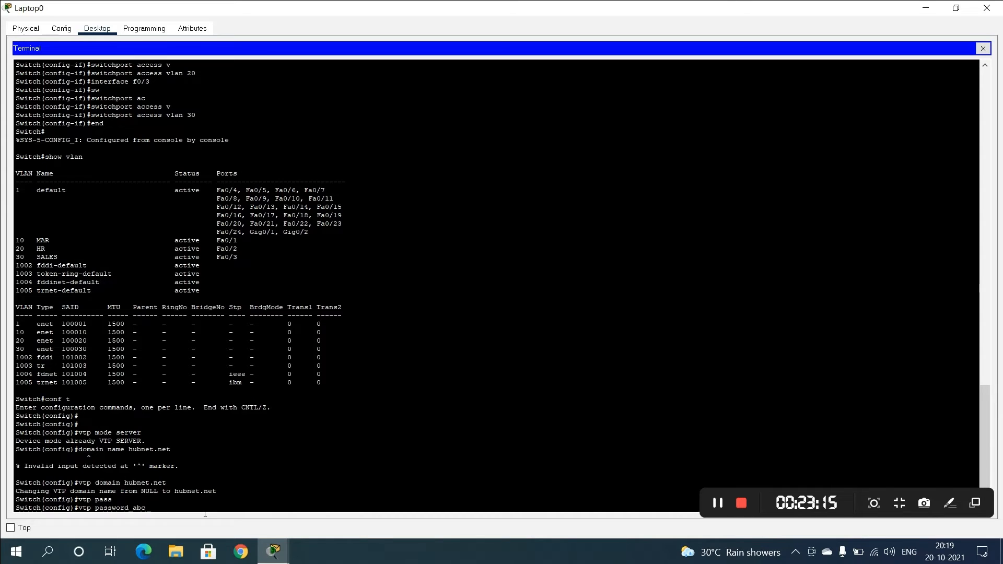
key(Return)
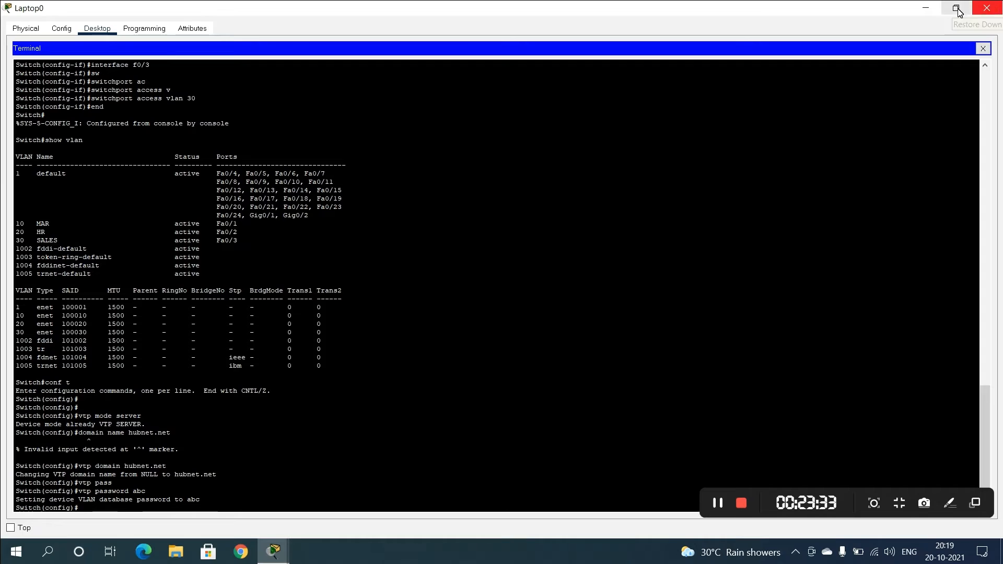
Step: Start a terminal session on Laptop1 with the default port settings and enter privileged mode on its switch
click(929, 9)
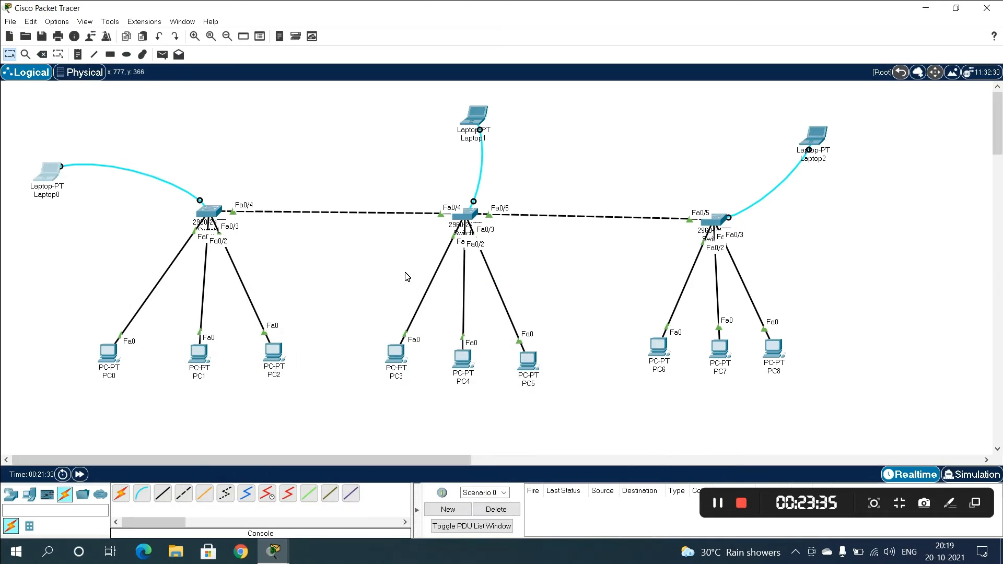
mouse_move(472, 219)
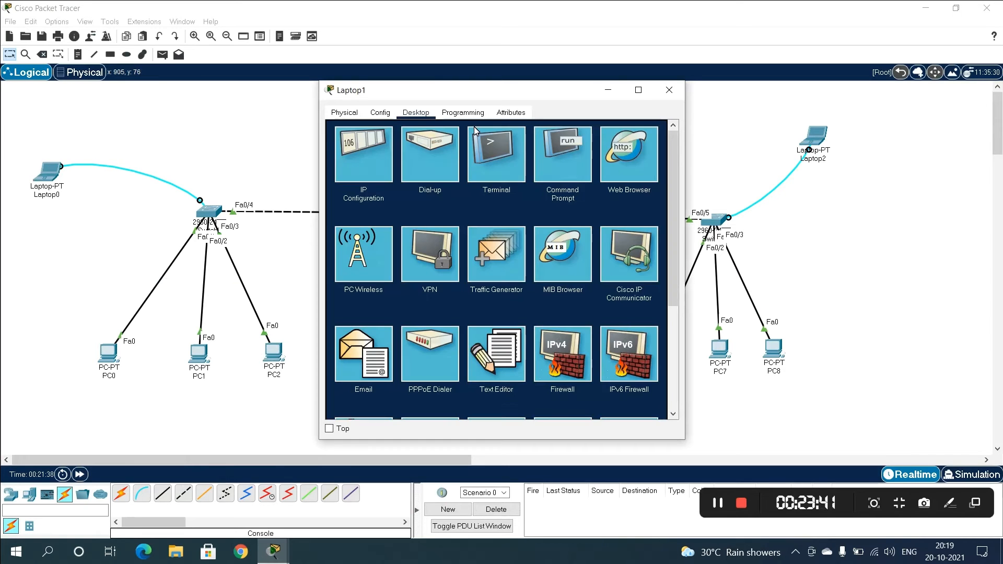
click(487, 163)
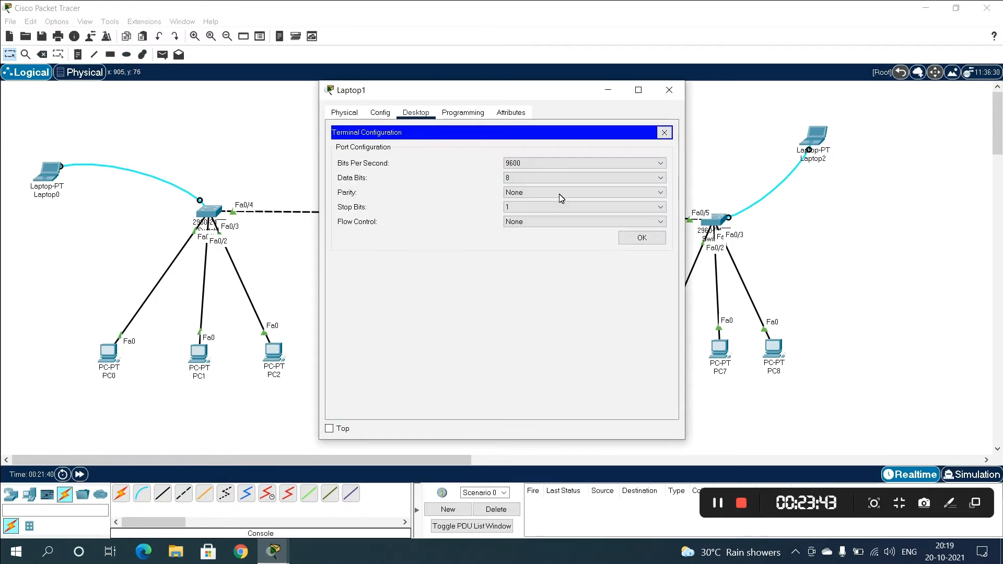
click(635, 242)
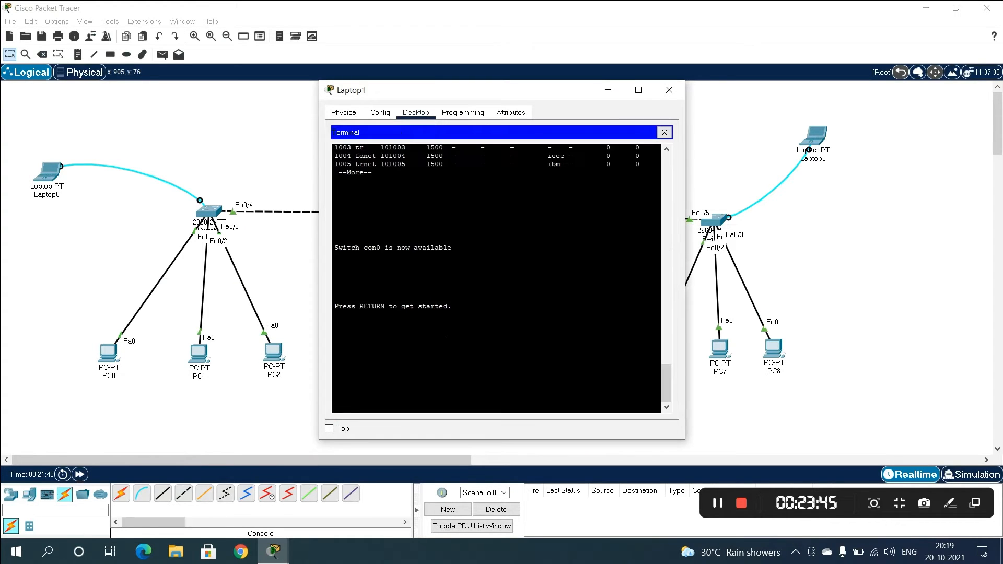
key(Return)
key(Return)
key(Return)
key(Return)
key(Return)
key(Return)
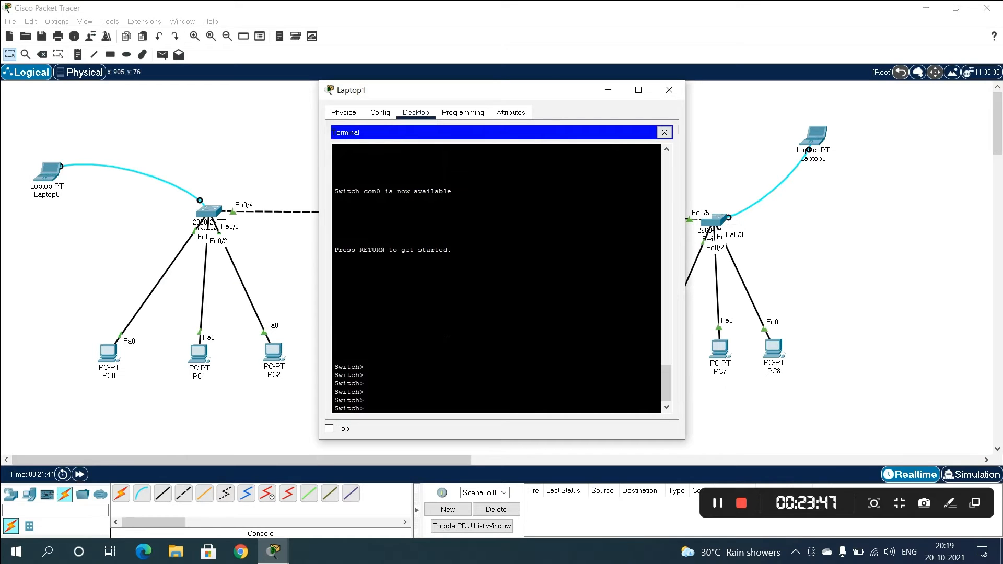
text(en)
key(Return)
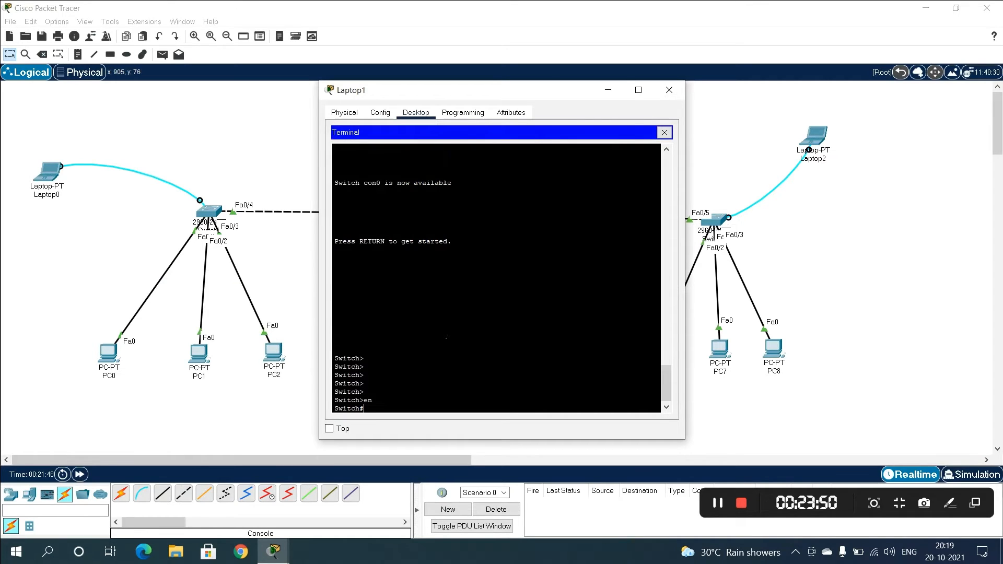
Step: Enlarge the terminal and page through the complete VLAN table of Laptop1's switch with show vlan
click(638, 90)
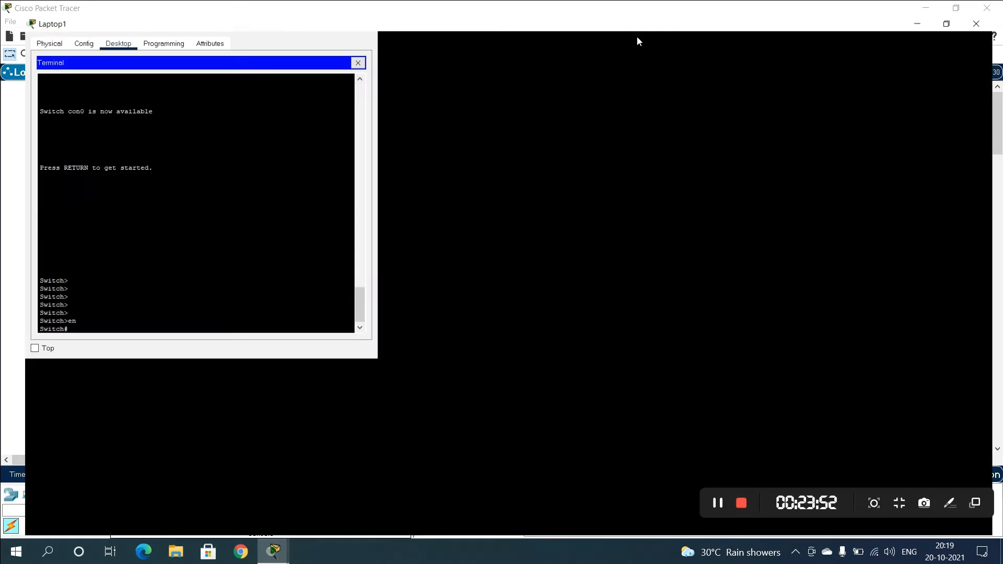
text(sh)
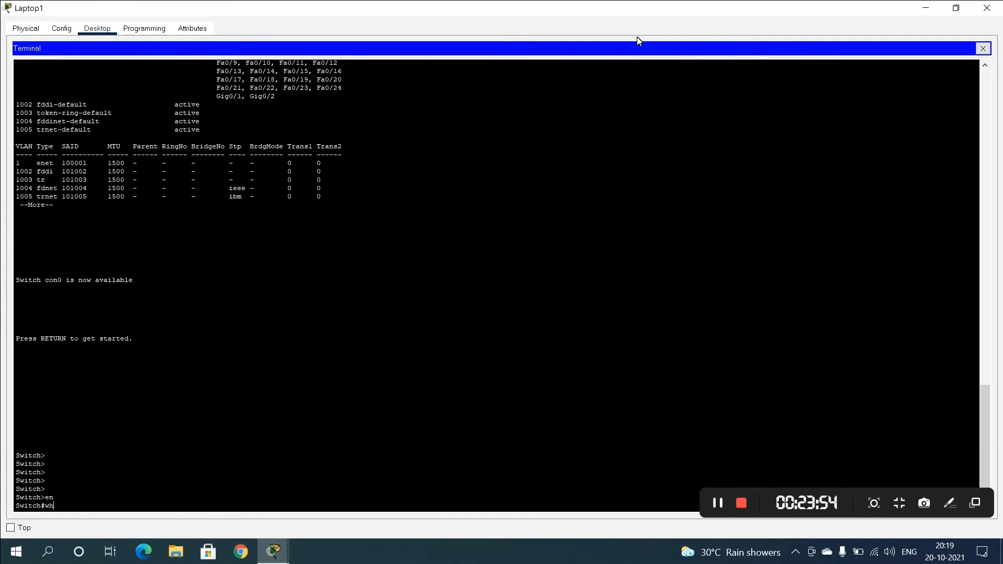
text(ow vlan)
key(Return)
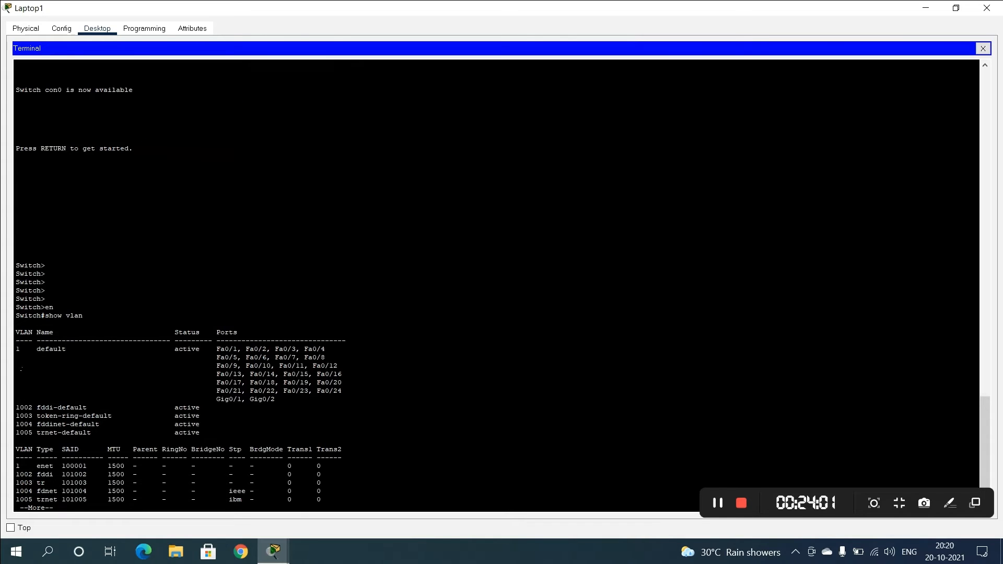
drag(17, 349, 112, 367)
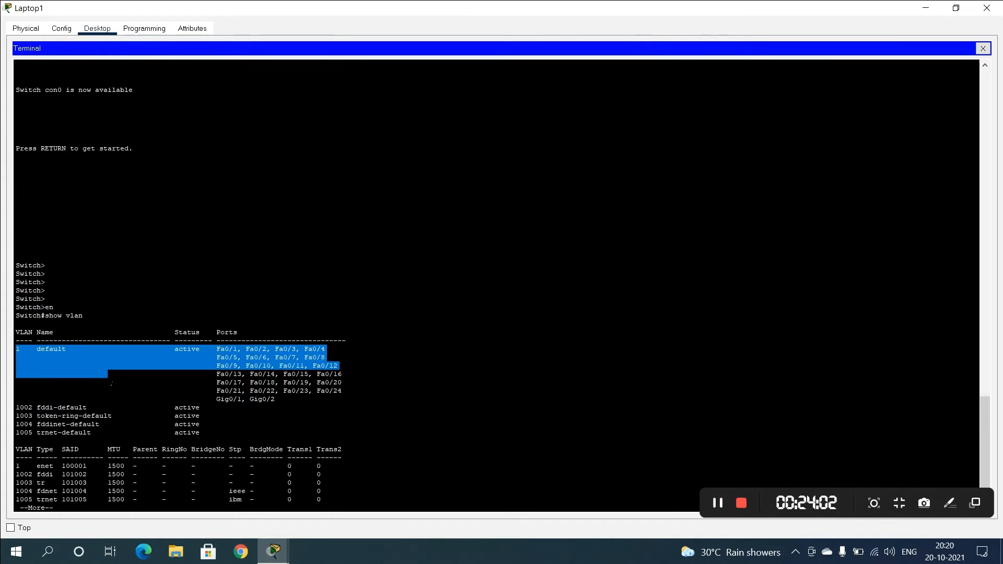
click(82, 402)
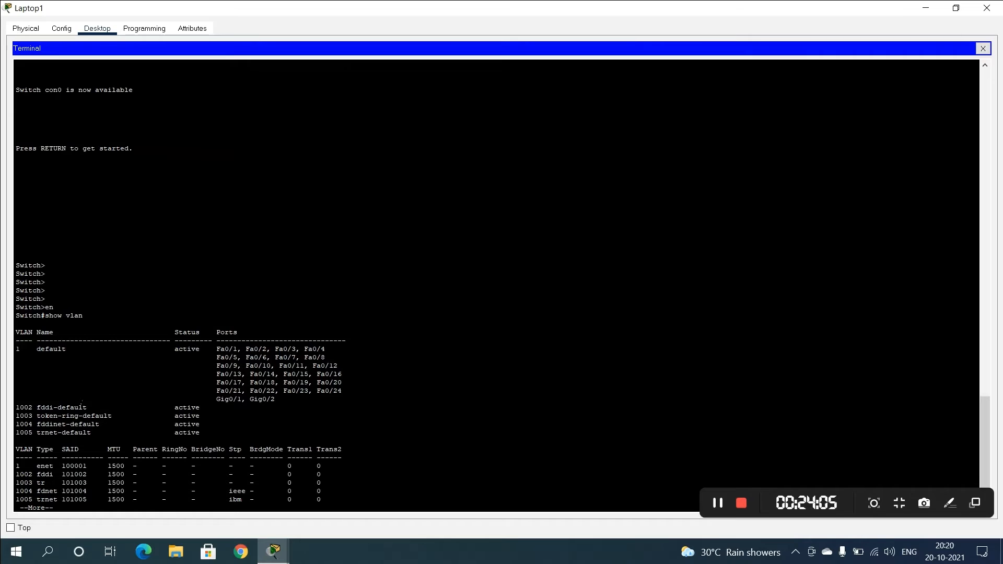
key(Return)
key(Return)
key(Return)
key(Return)
key(Return)
key(Return)
key(Return)
key(Return)
key(Return)
key(Return)
key(Return)
key(Return)
key(Return)
key(Return)
key(Return)
key(Return)
key(Return)
key(Return)
key(Return)
key(Return)
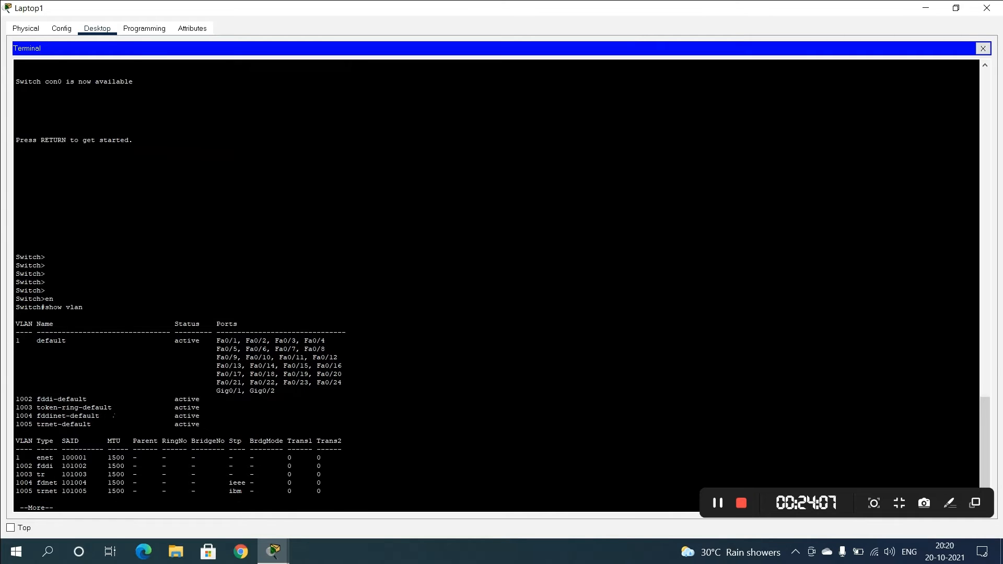
Step: In global configuration, put Laptop1's switch into VTP client mode and set its VTP domain to hubnet.net
text(conf t)
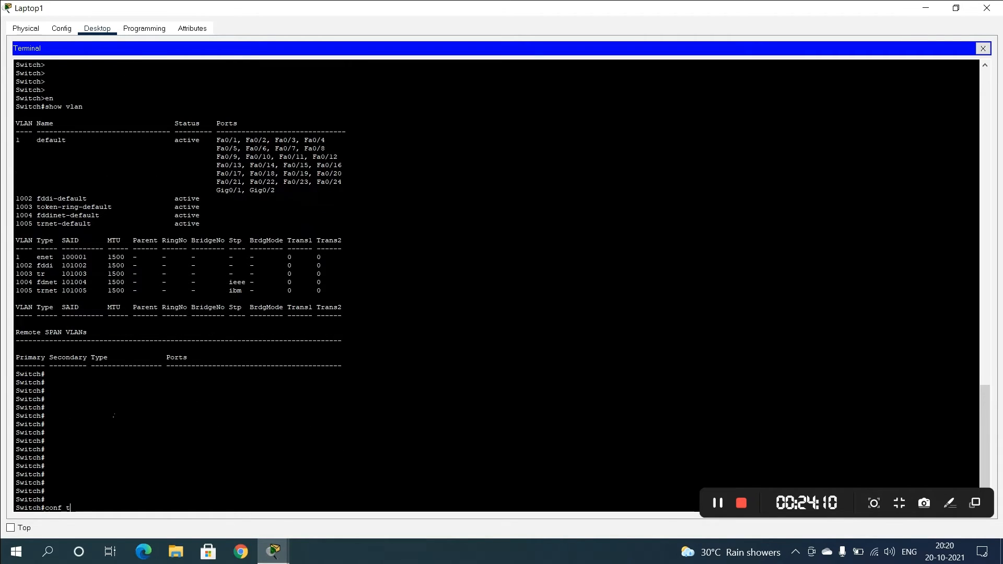
key(Return)
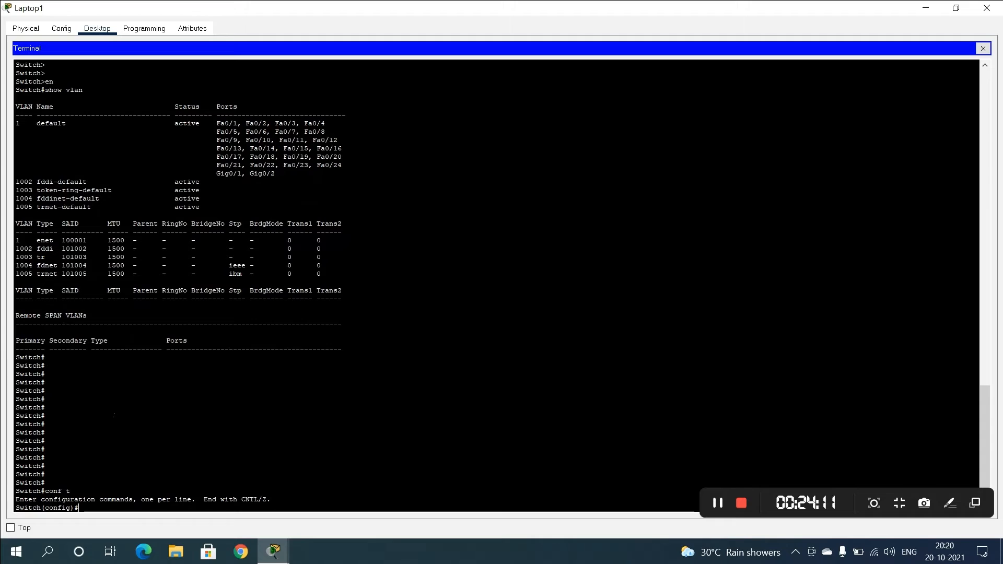
text(vtp mode client)
key(Return)
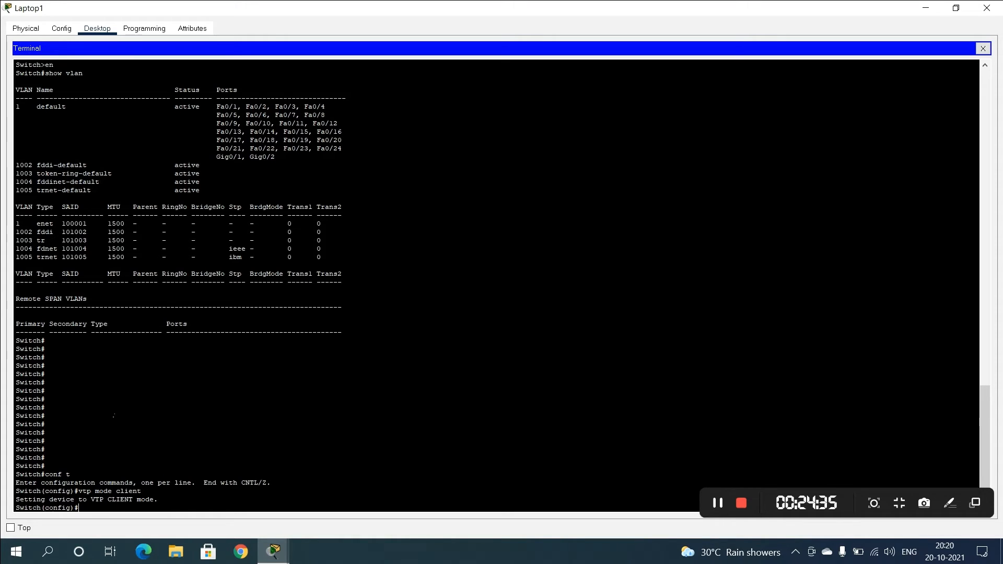
text(vtp domain hubnet.net)
key(Return)
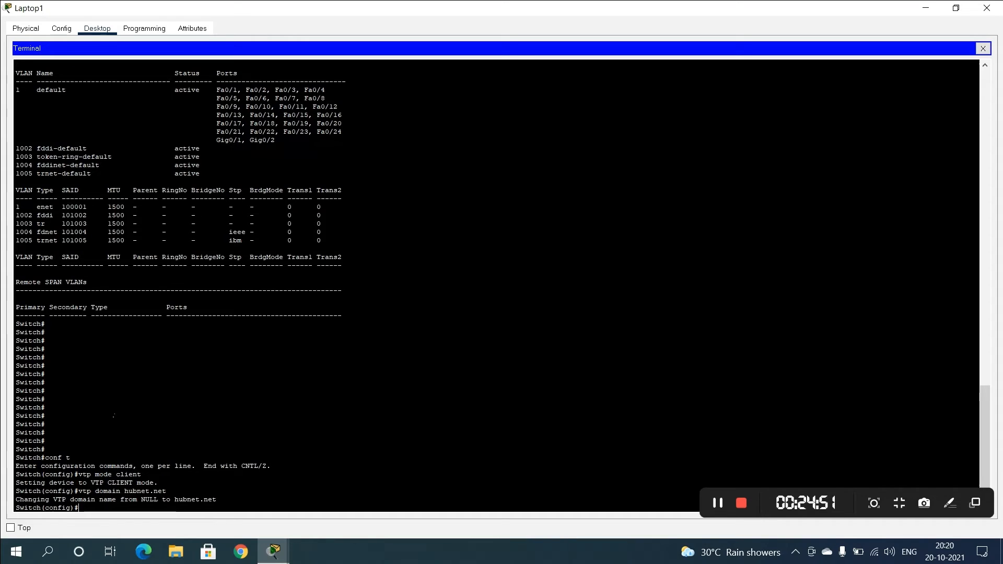
Step: Set the VTP password on the client switch
text(vtp passw)
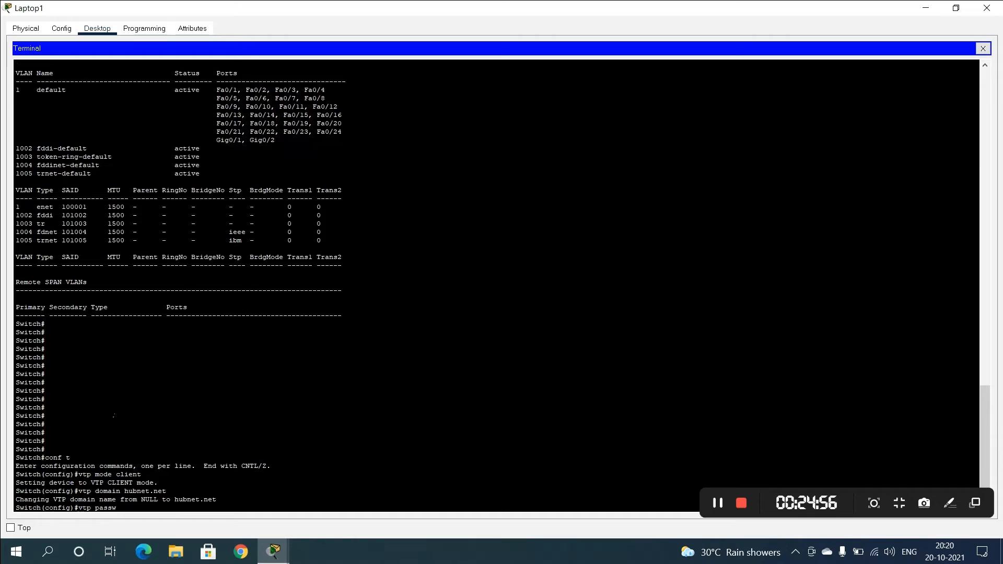
key(Tab)
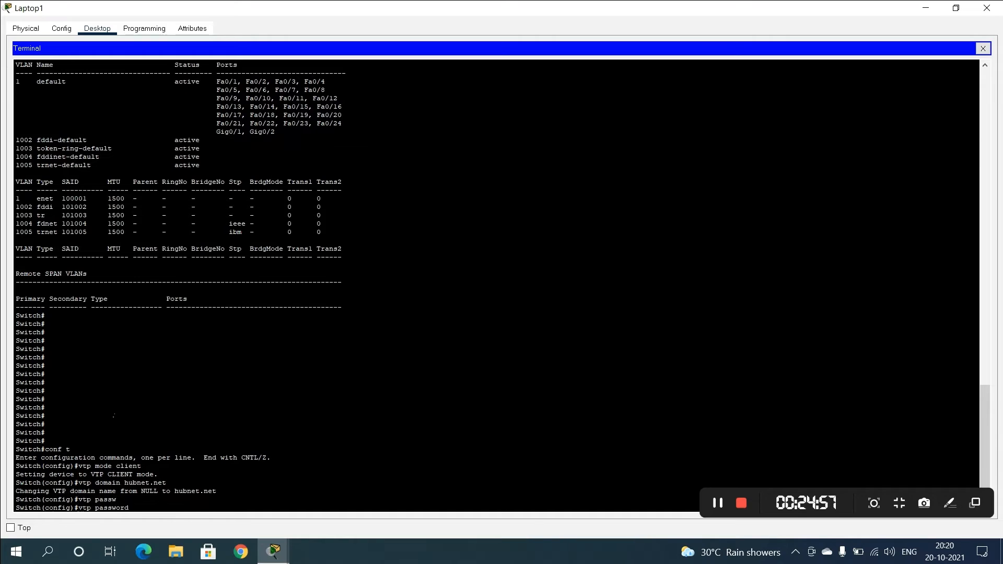
text(abc)
key(Return)
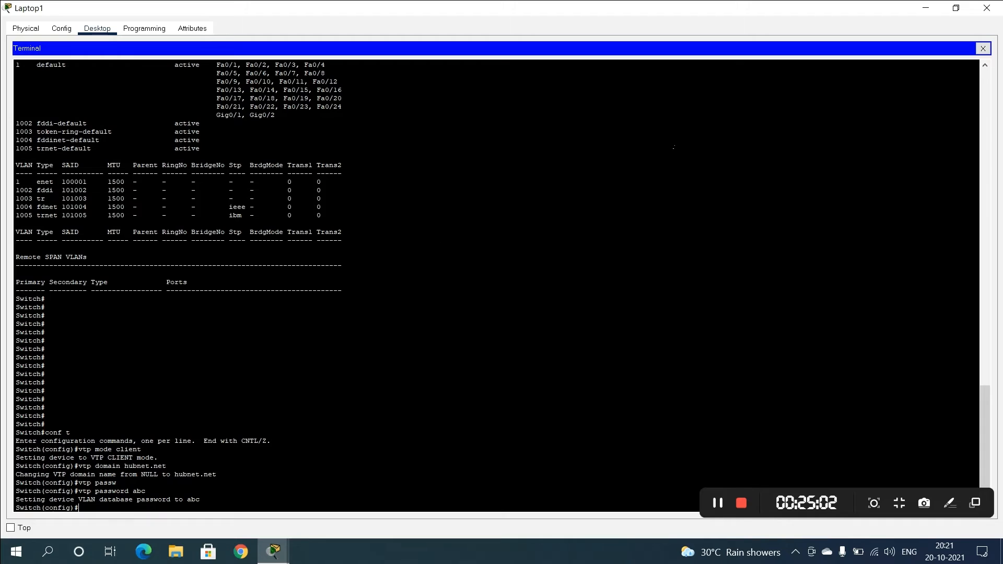
Step: Leave configuration mode and check the client switch's VLAN table with show vlan
text(end)
key(Return)
key(Return)
text(show)
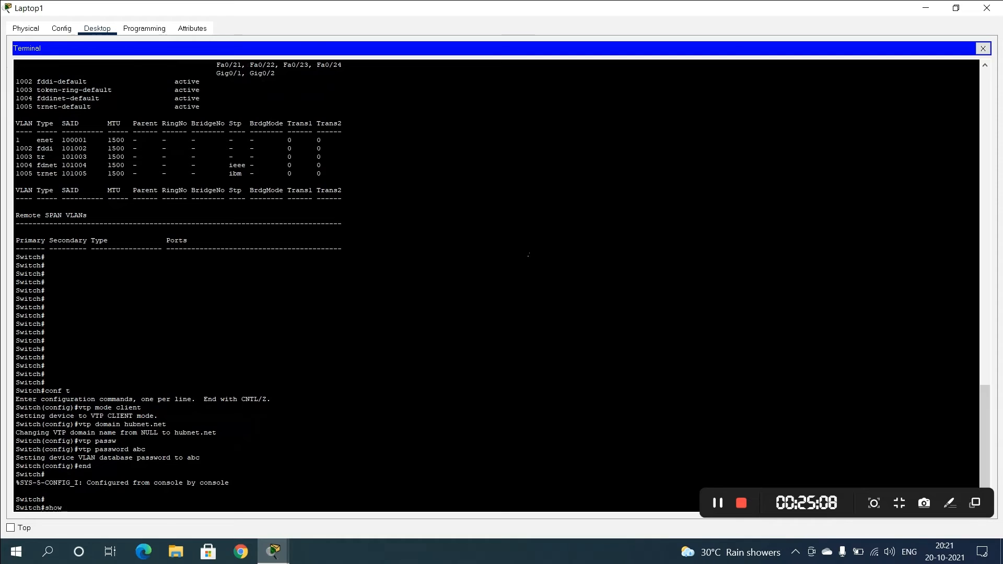
text( vlan)
key(Return)
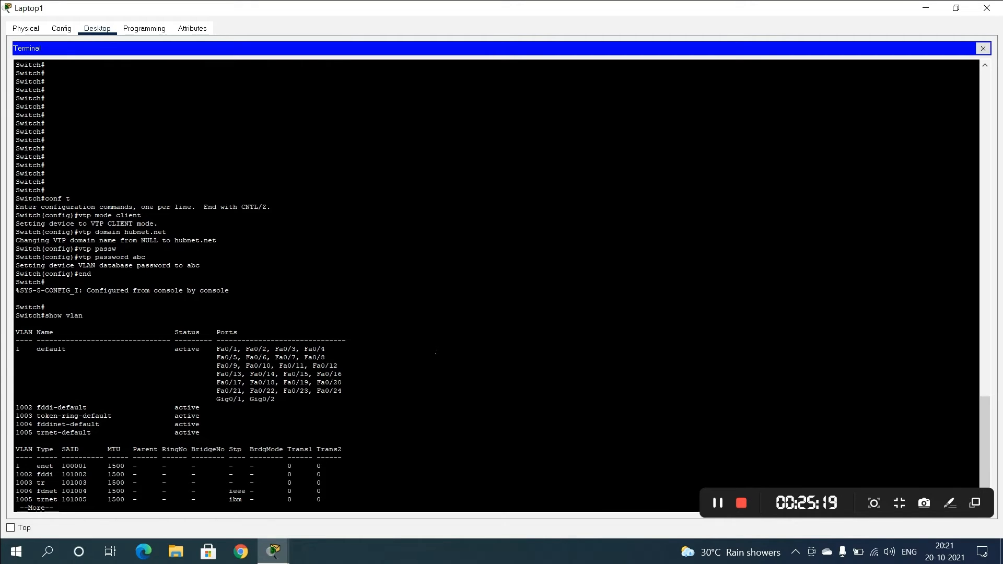
Step: Return to Laptop0's terminal and enter interface configuration for f0/4 on its switch
click(923, 10)
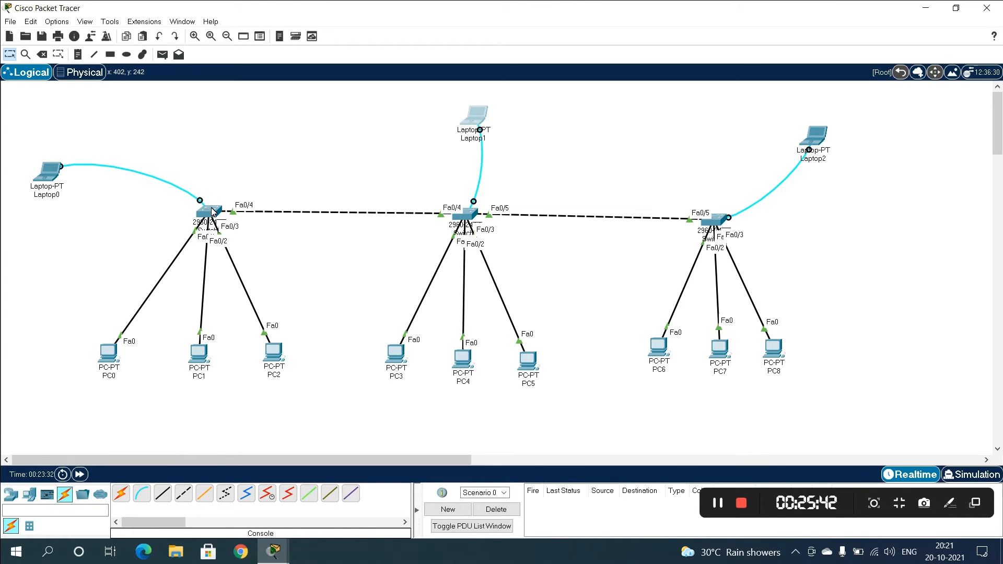
mouse_move(217, 212)
mouse_move(464, 220)
click(50, 170)
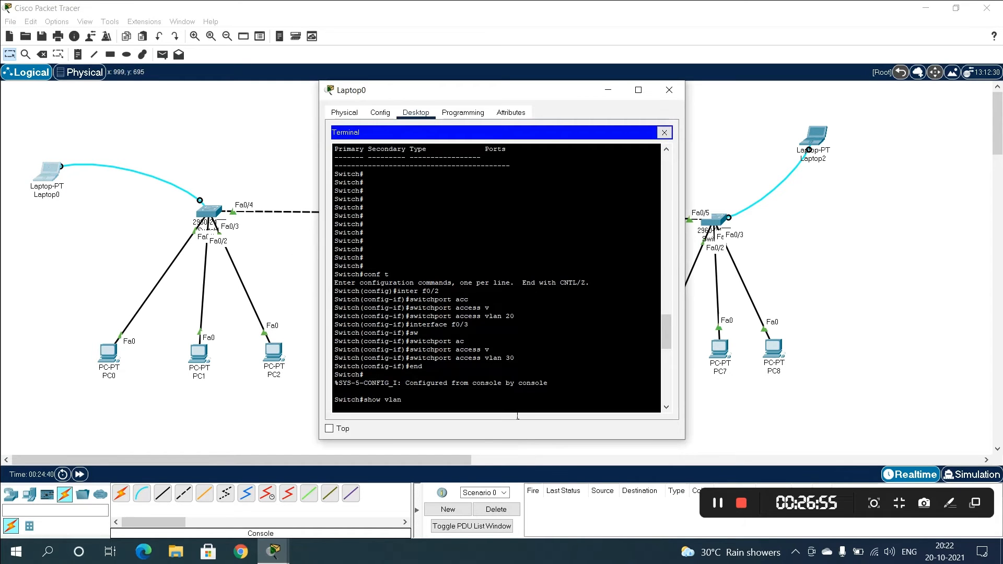
scroll(517, 416, down, 10)
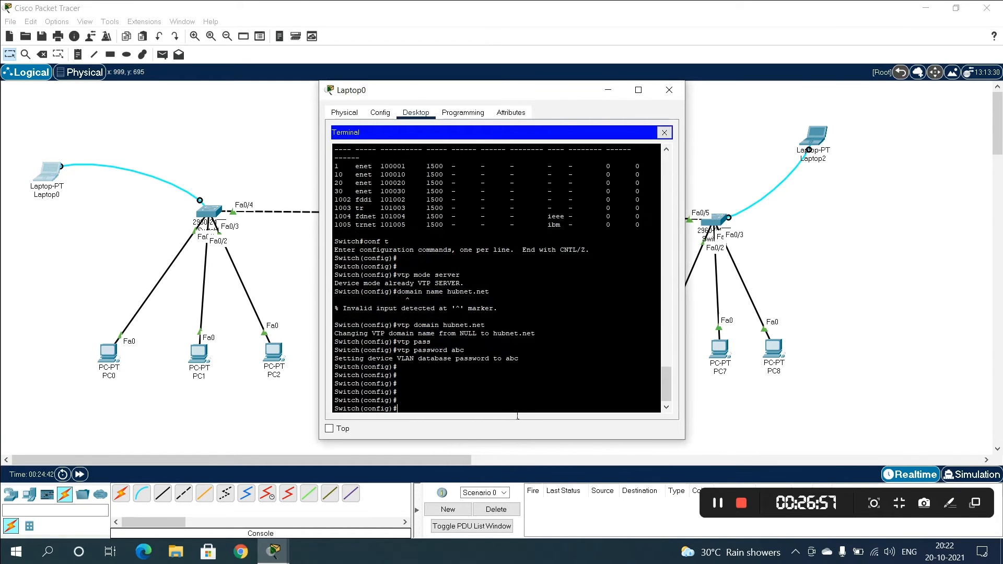
text(i)
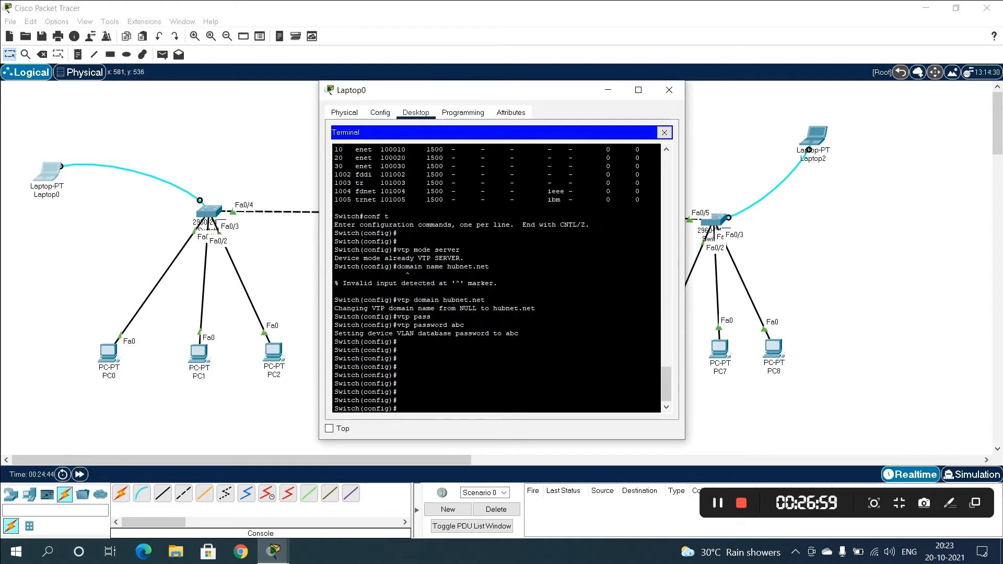
text(f0/4)
key(Return)
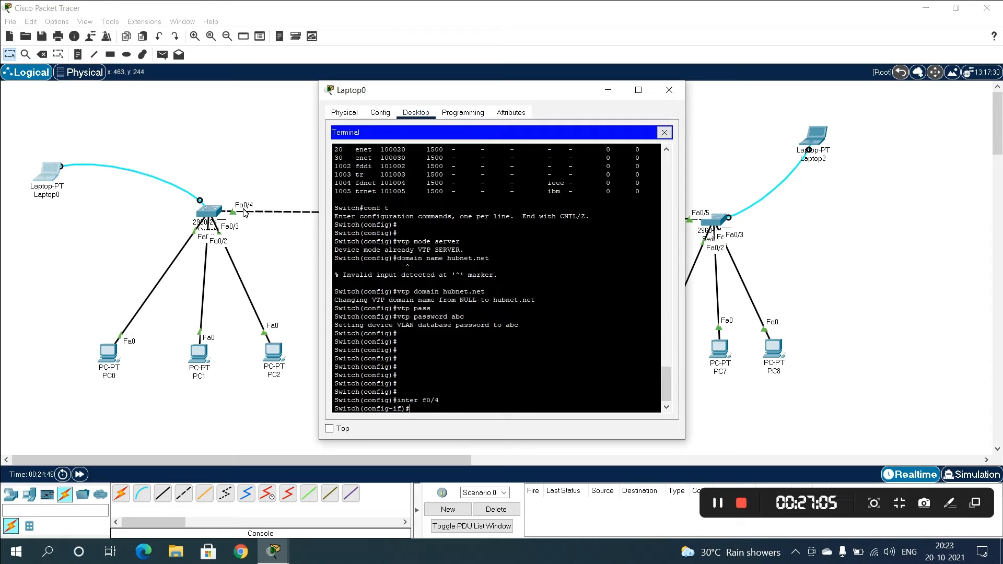
Step: Set interface f0/4 on Laptop0's switch to trunk mode with switchport mode trunk and close the laptop's window
click(638, 92)
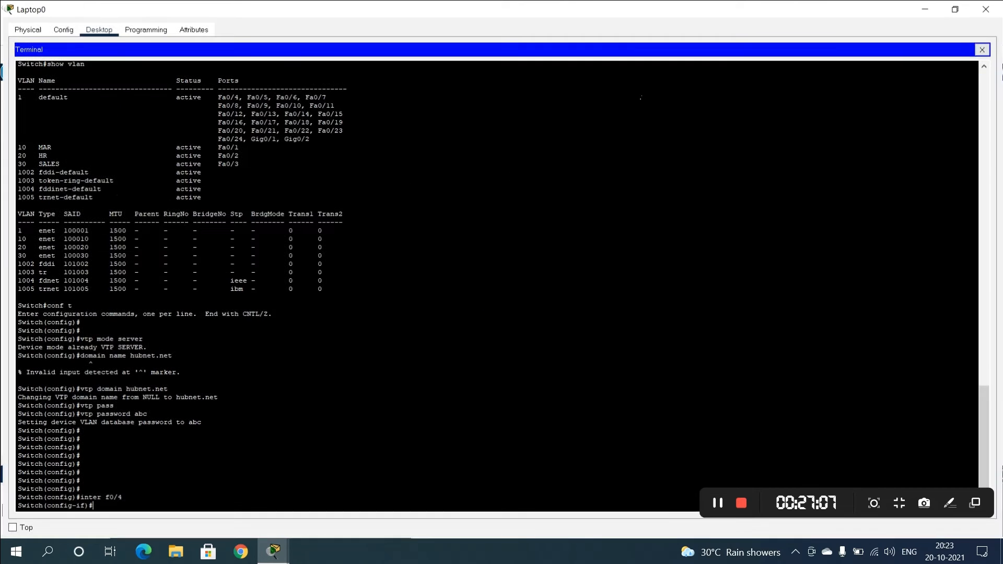
text(swi)
key(Tab)
text(mo)
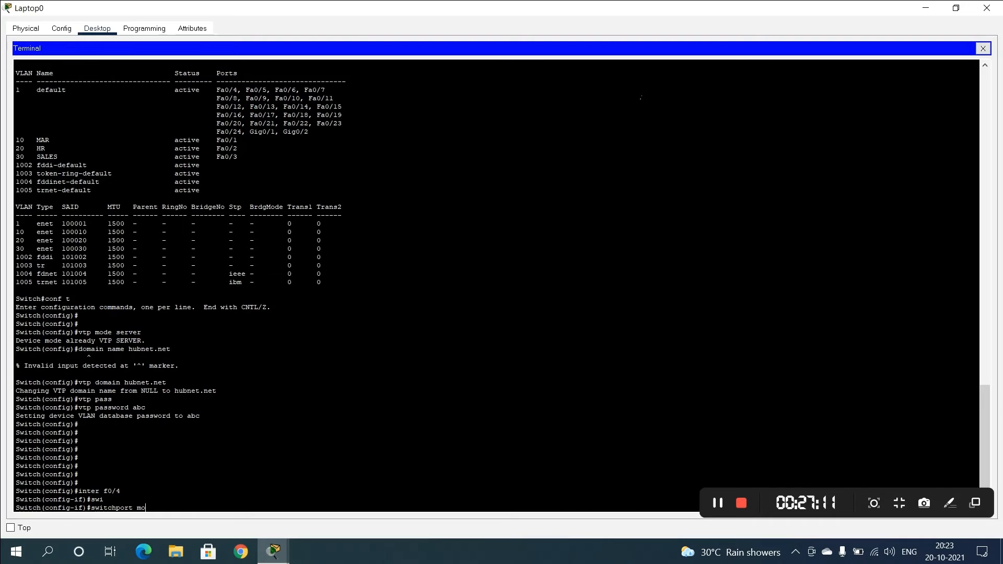
key(Tab)
text(tr)
key(Tab)
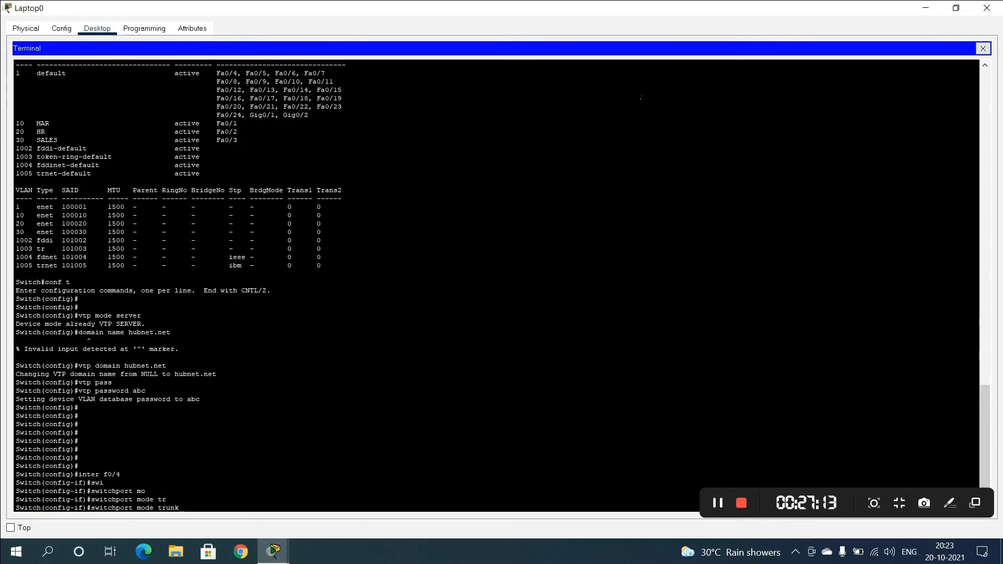
key(Return)
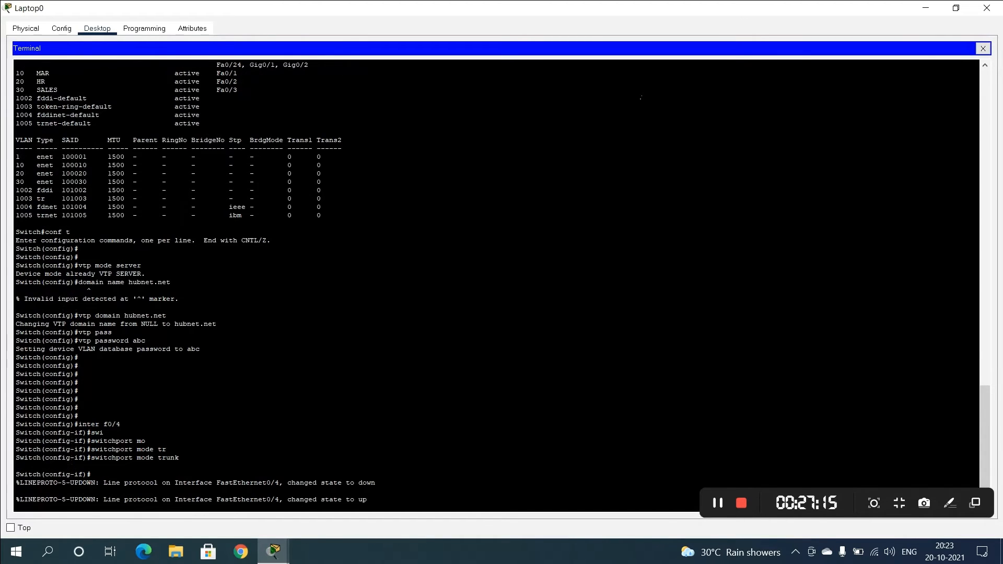
key(Return)
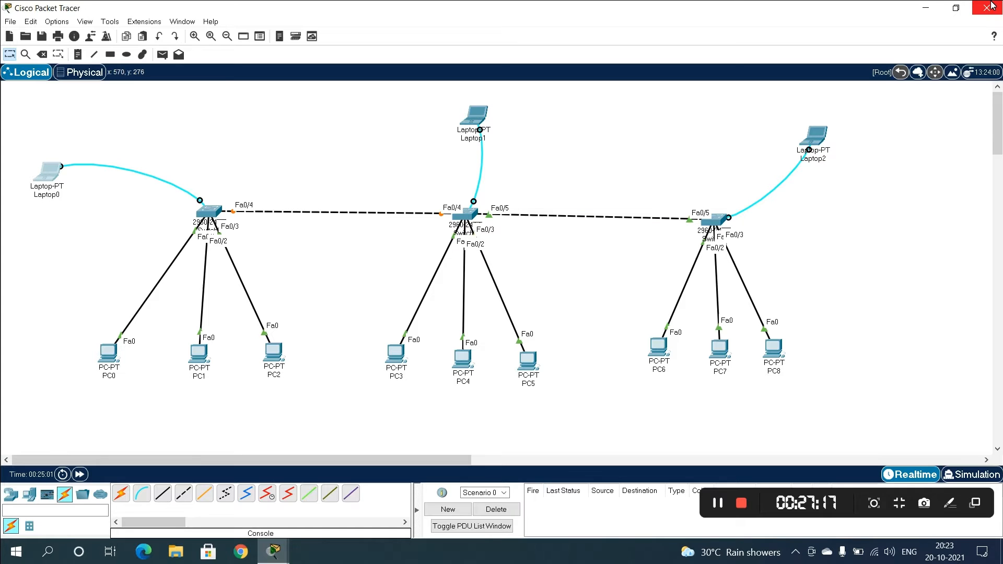
click(989, 7)
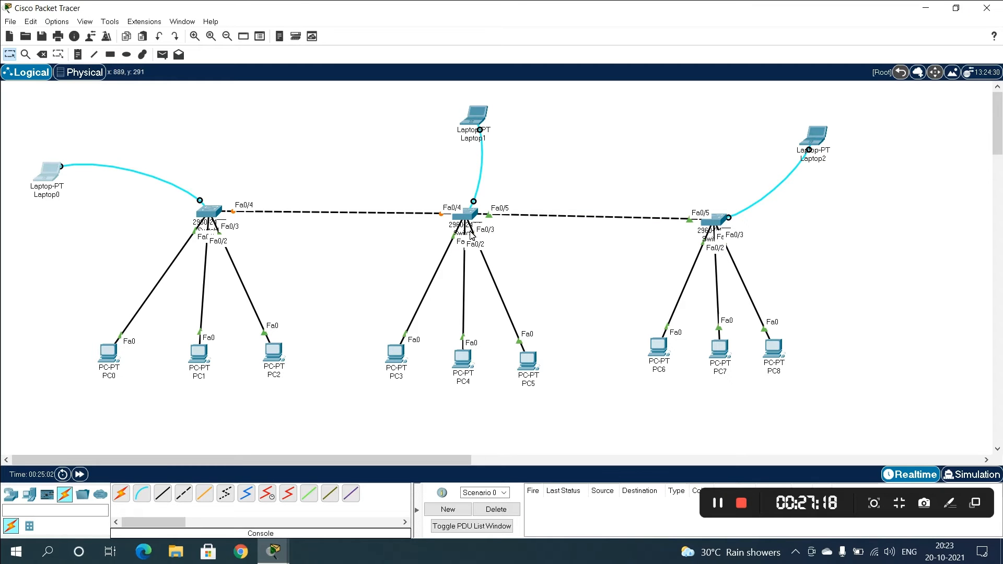
Step: Return to Laptop1's terminal, get past the paused VLAN listing and enter interface configuration for f0/4 on its switch
click(469, 124)
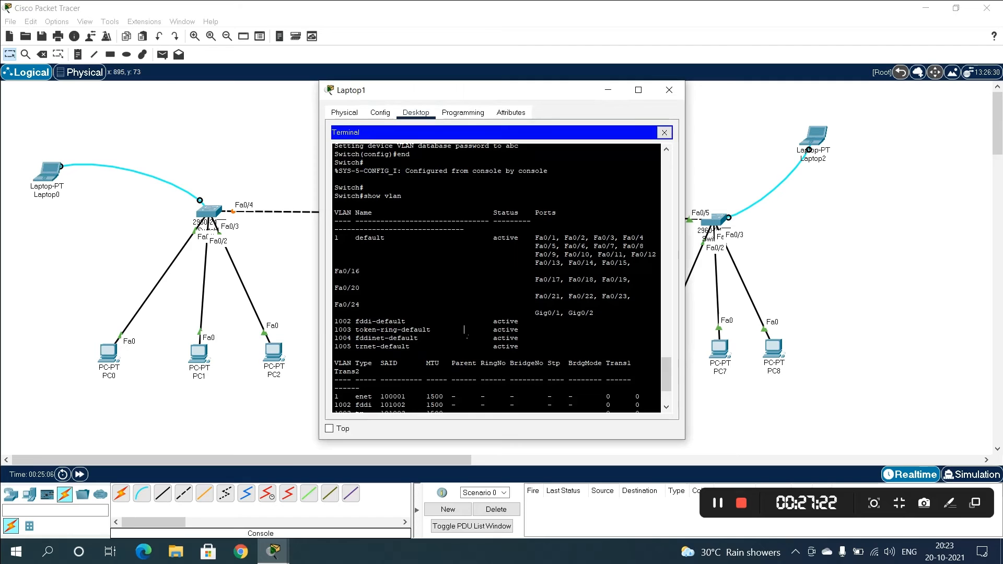
click(638, 90)
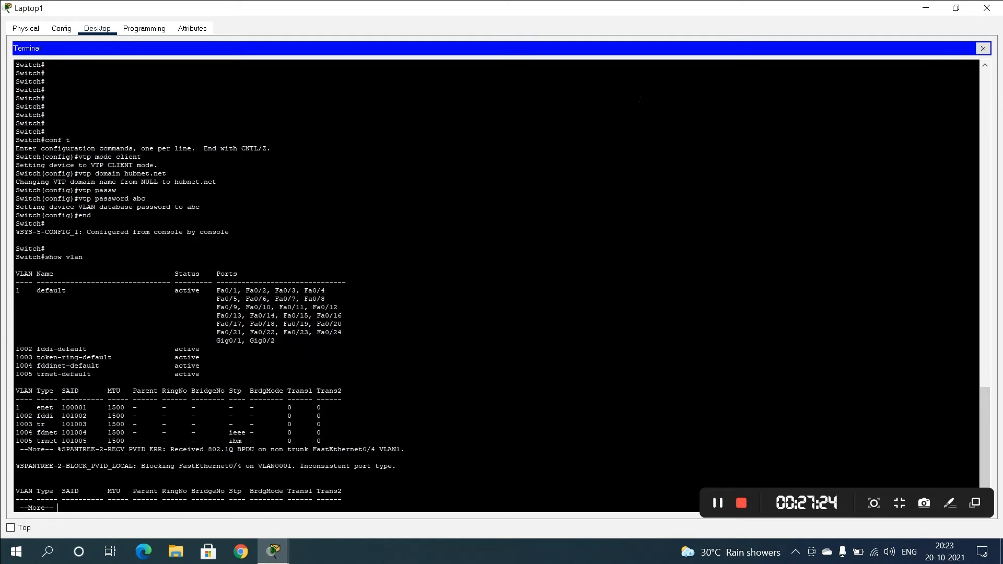
key(space)
text(conf t)
key(Return)
text(inter f0/4)
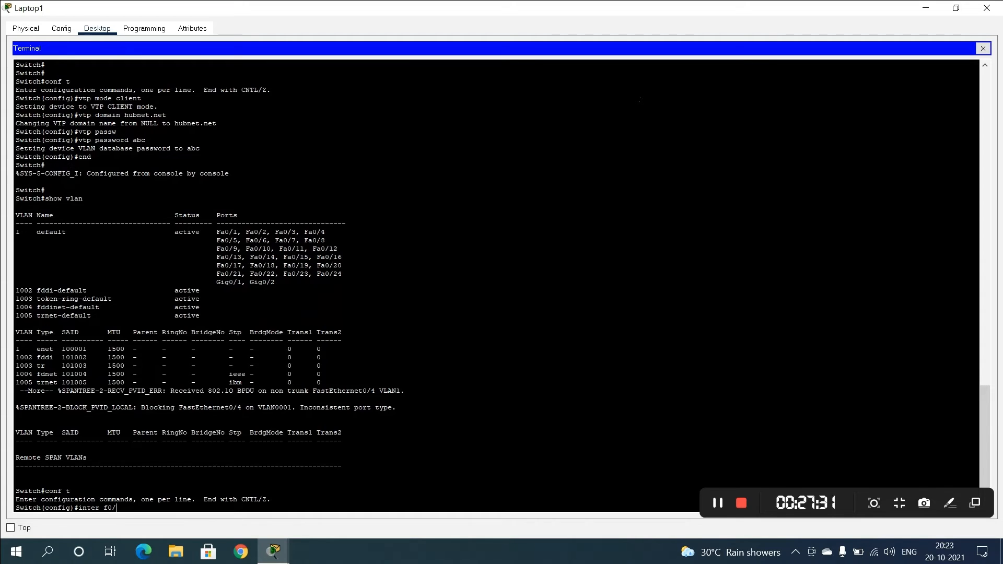
key(Return)
Step: Set the client switch's f0/4 interface to trunk mode and put Laptop1's window away
text(sw)
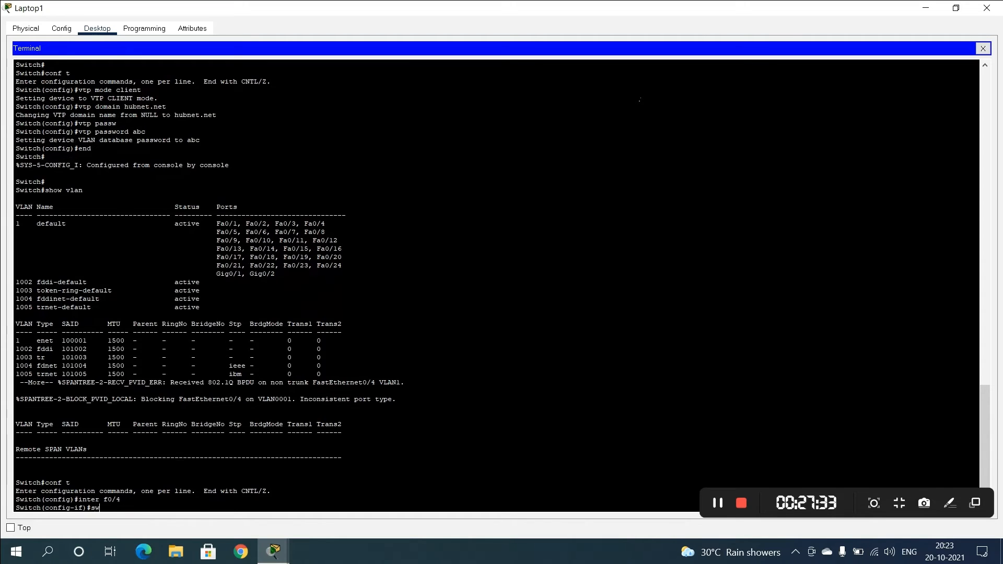
key(Tab)
text(m)
key(Tab)
text(t)
key(Tab)
key(Return)
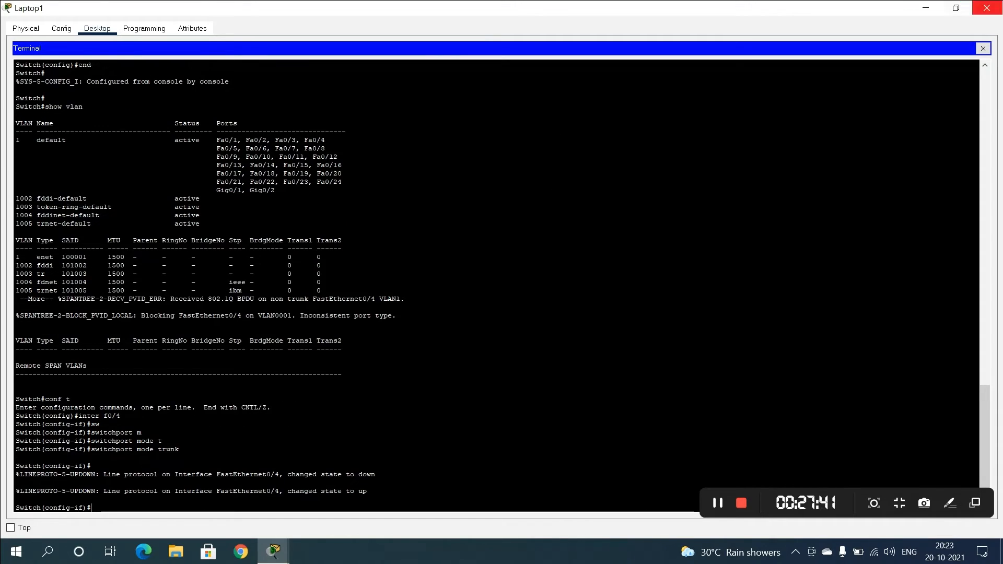
click(927, 9)
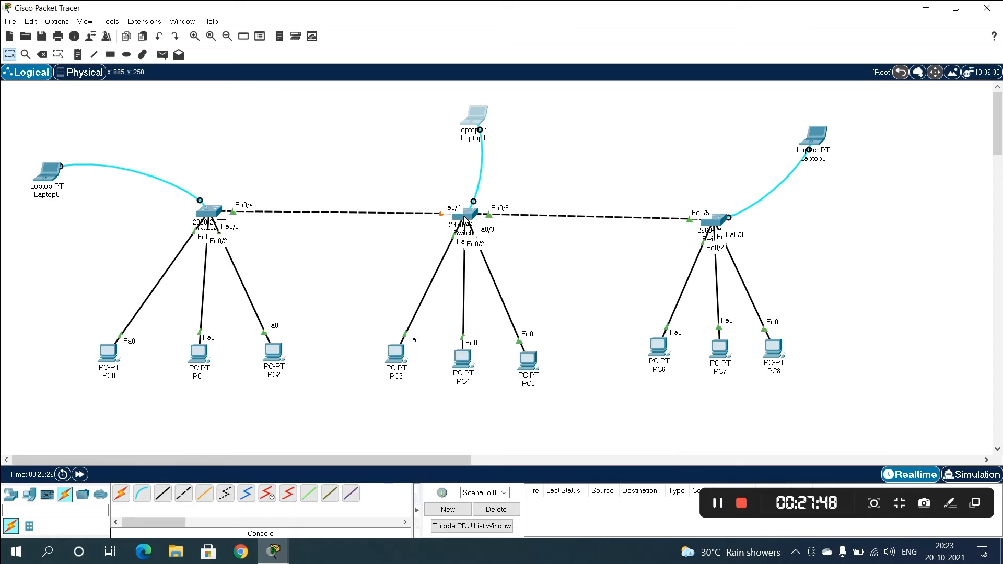
Step: Open a new terminal session on Laptop0 with the default port settings and leave configuration mode on its switch
mouse_move(465, 218)
click(57, 171)
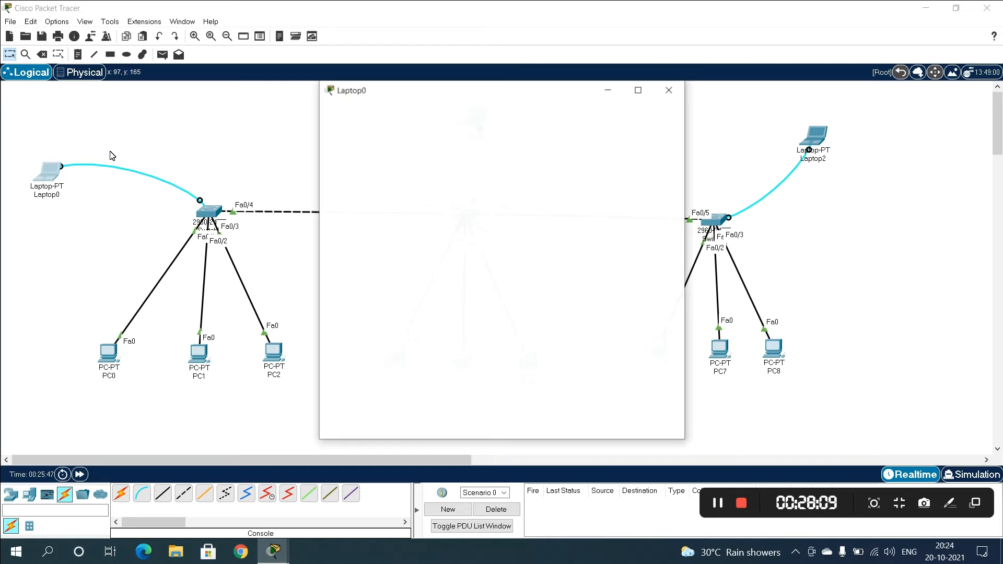
click(567, 156)
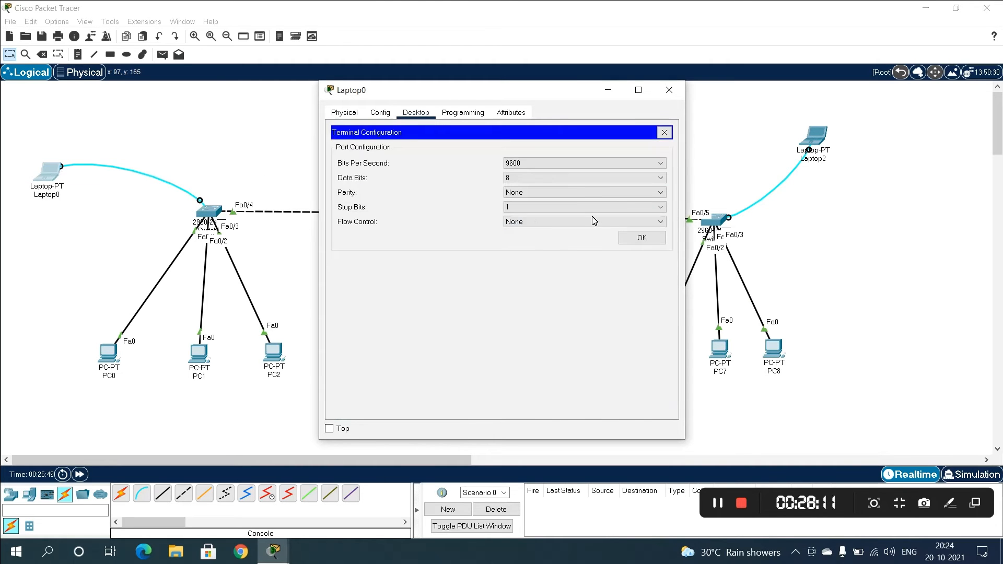
click(626, 237)
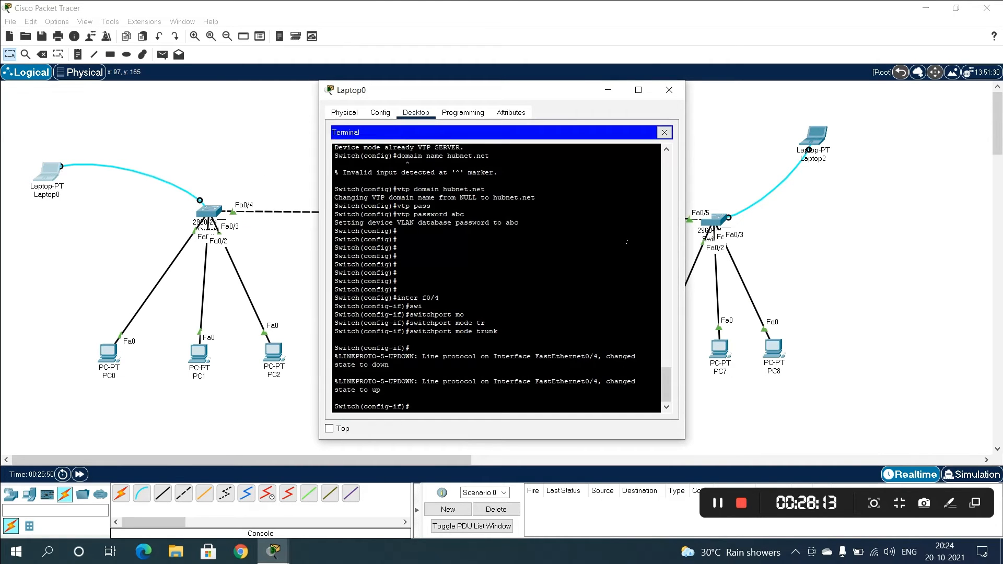
click(638, 90)
key(Return)
key(Return)
key(Return)
text(end)
key(Return)
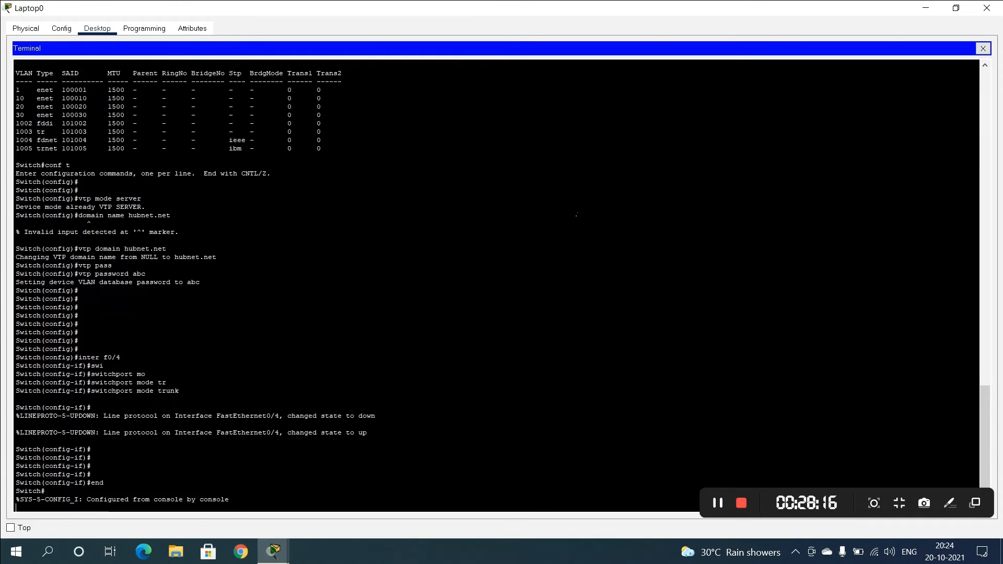
Step: Check the server switch's VLAN table with show vlan, highlight the MAR, HR and SALES rows, and close Laptop0's window
key(Return)
key(Return)
text(show vlan)
key(Return)
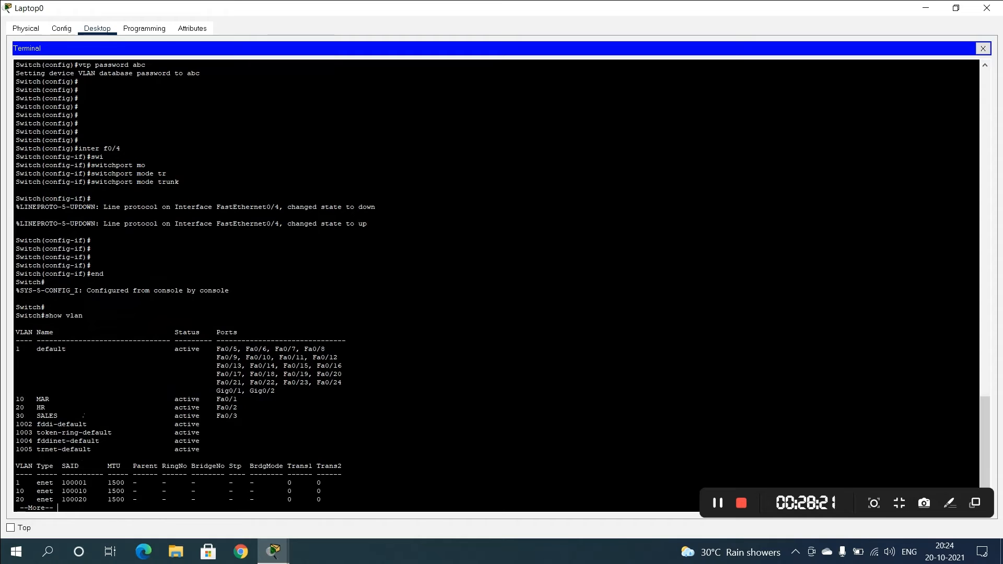
drag(14, 397, 83, 425)
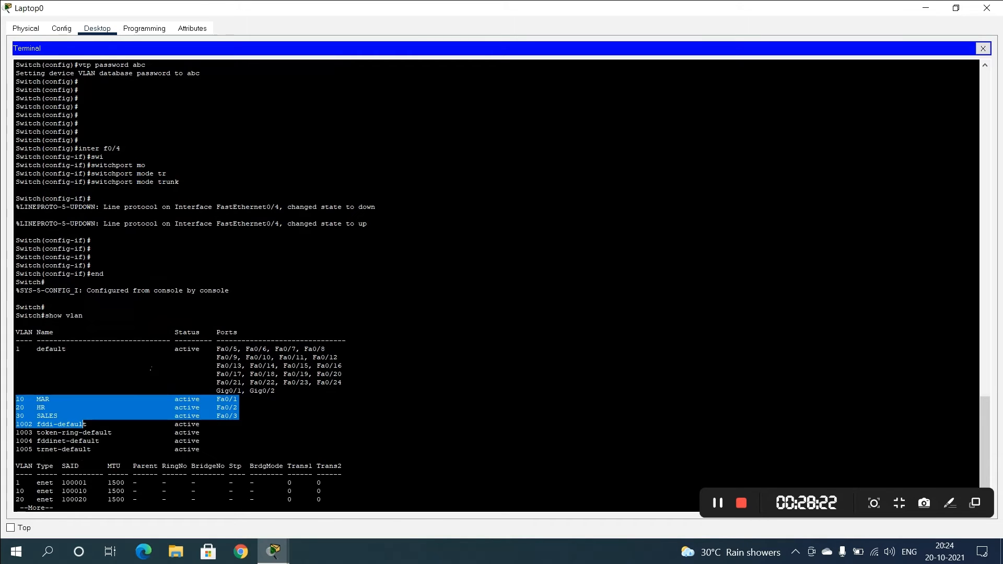
click(987, 8)
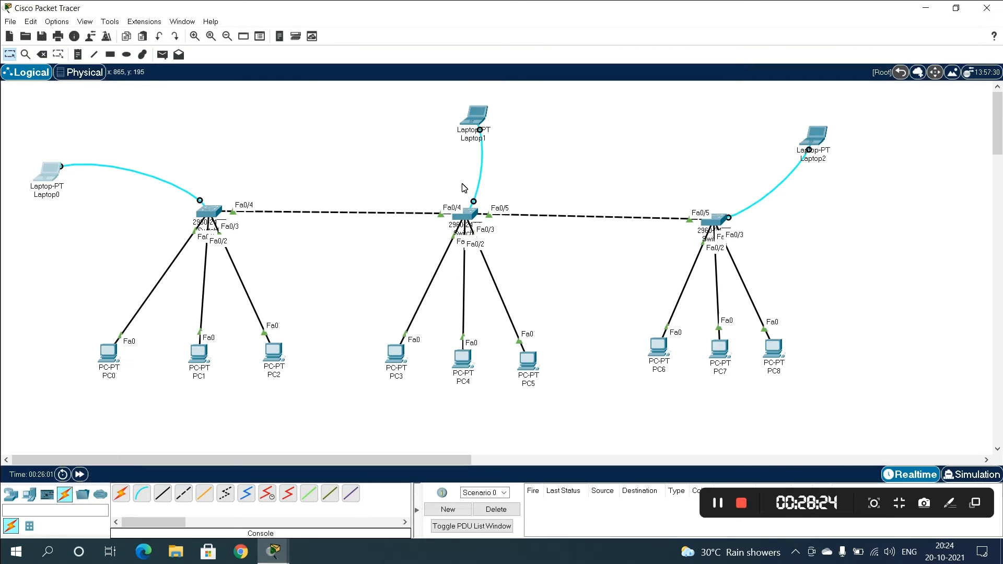
Step: Return to Laptop1's terminal and leave interface configuration mode on the client switch
click(472, 118)
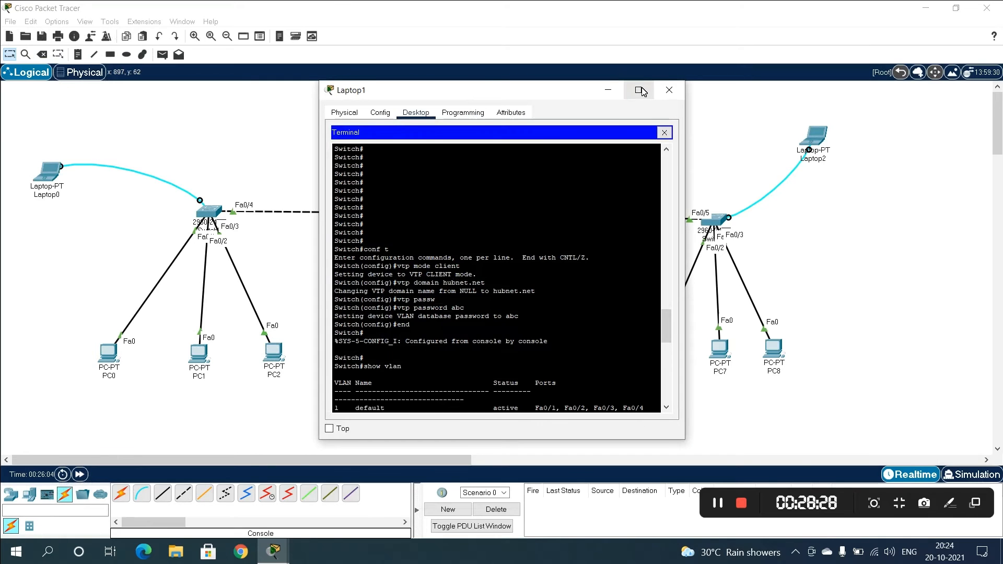
click(639, 90)
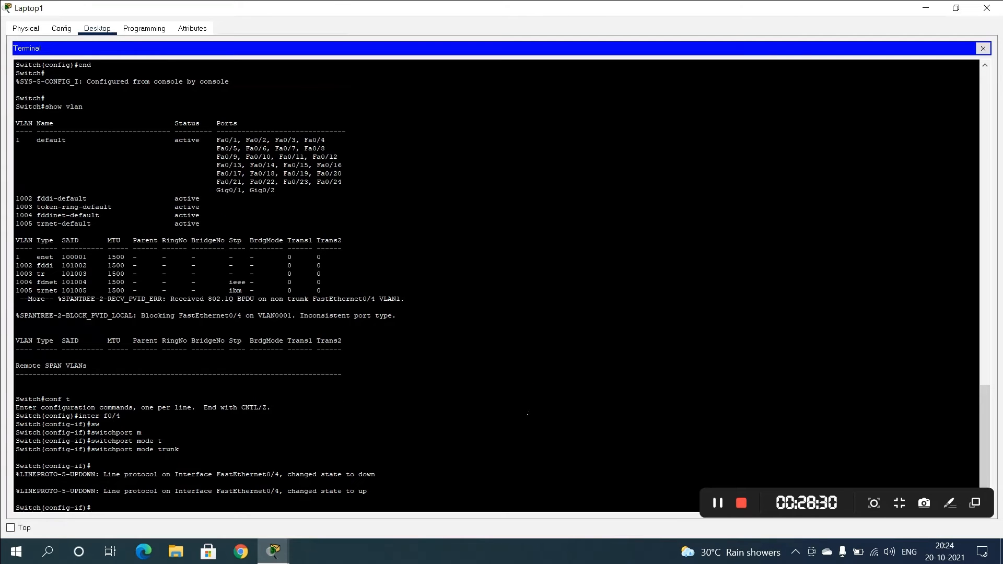
key(Return)
key(Return)
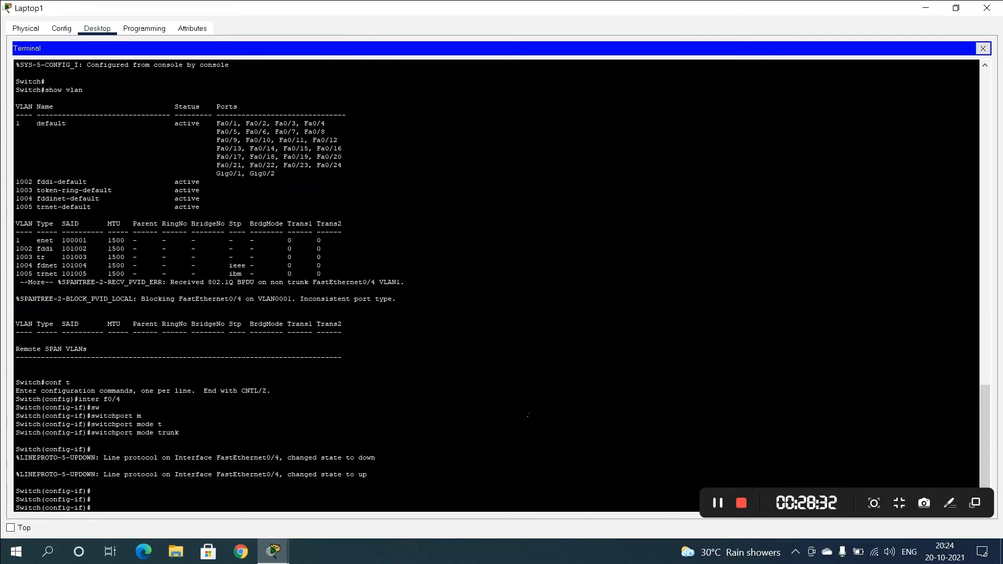
text(end)
key(Return)
Step: Display the client switch's full VLAN table with show vlan to check for propagated VLANs
text(show v)
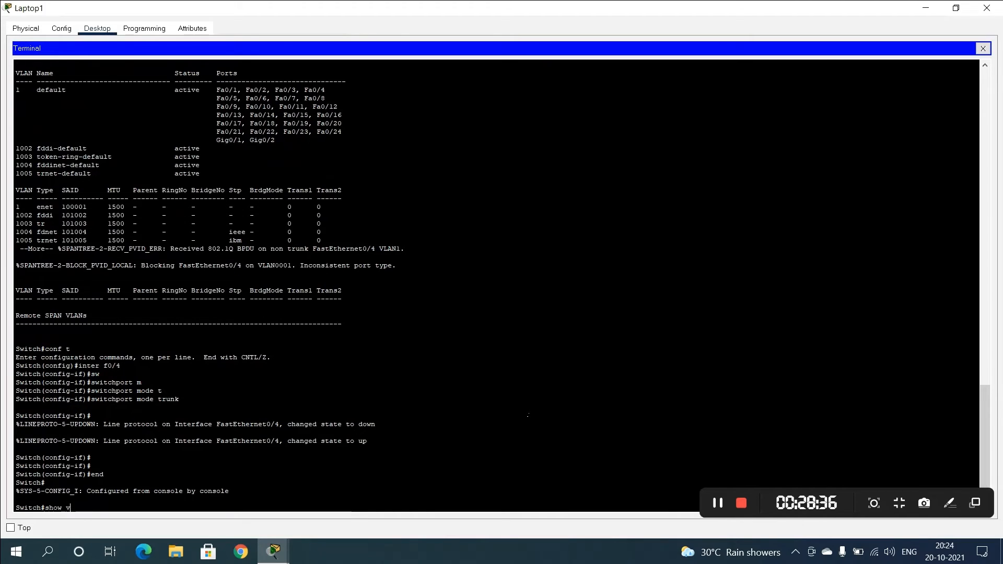
key(Tab)
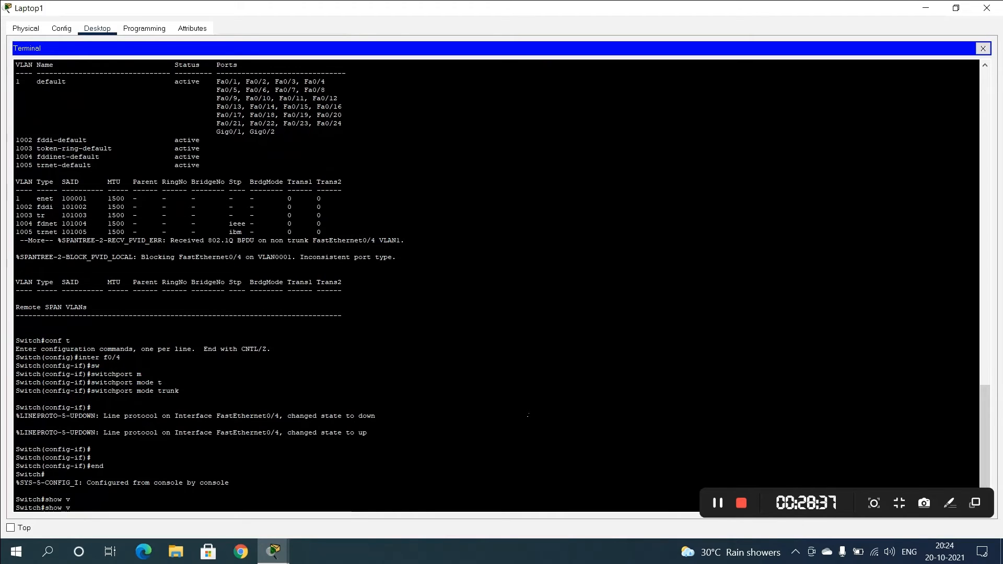
text(l)
key(Tab)
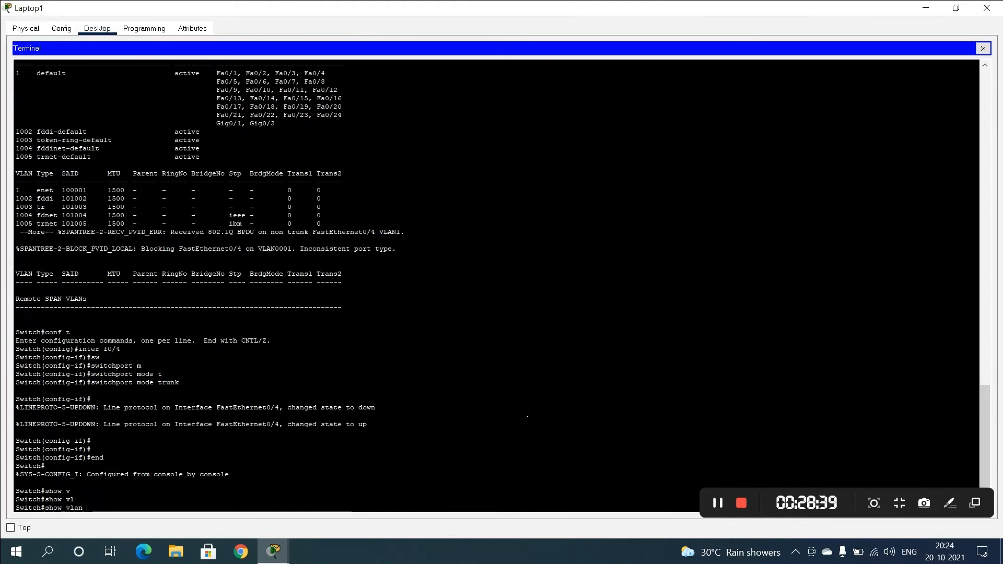
key(Return)
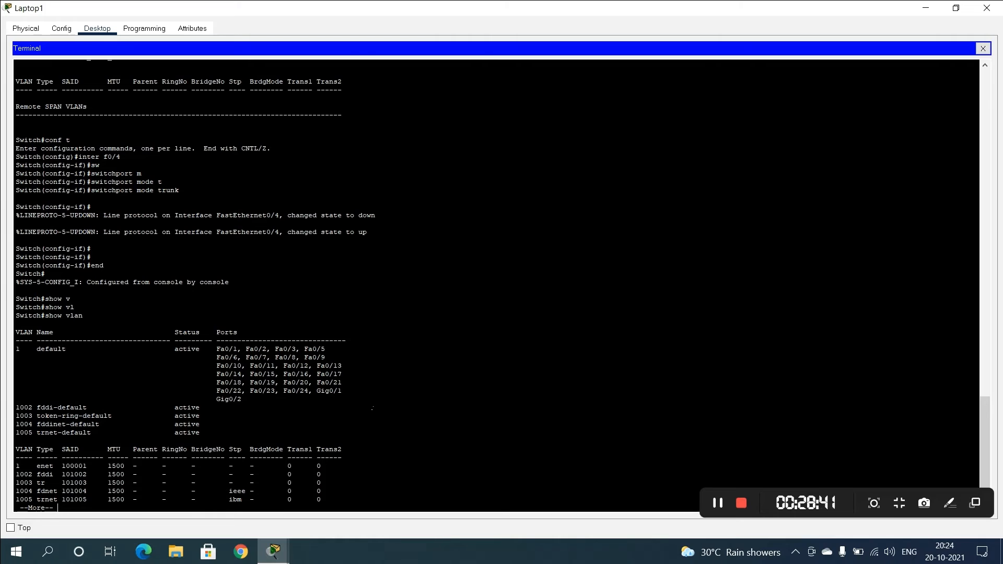
key(space)
key(Return)
key(Return)
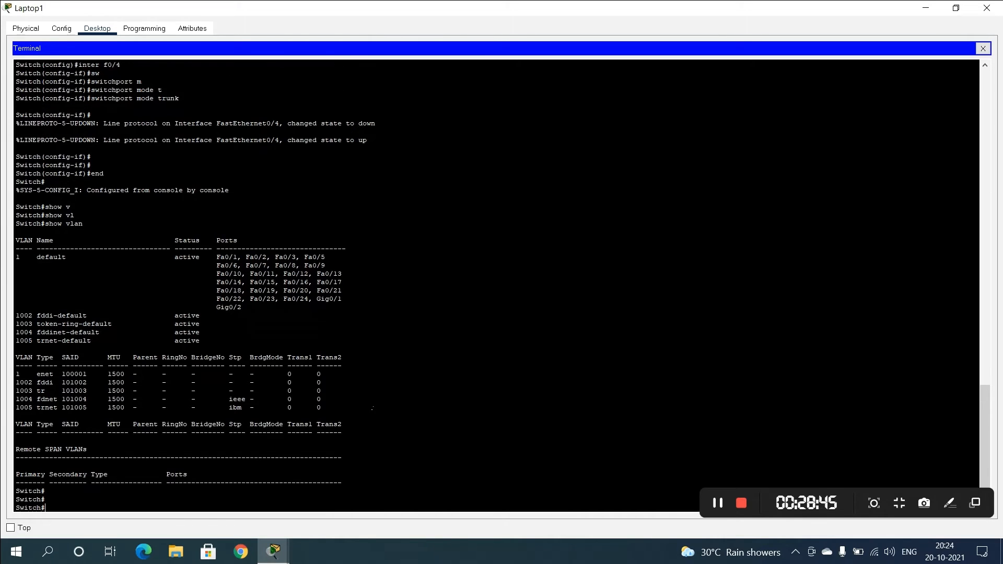
Step: Enter global configuration on the client switch and reapply VTP client mode
text(conf t)
key(Return)
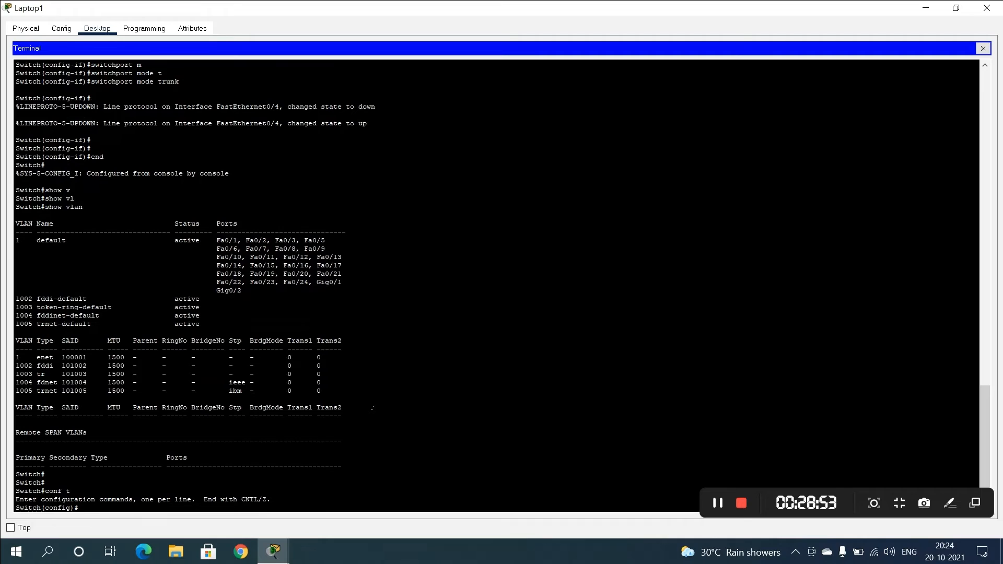
text(tp mod)
key(Tab)
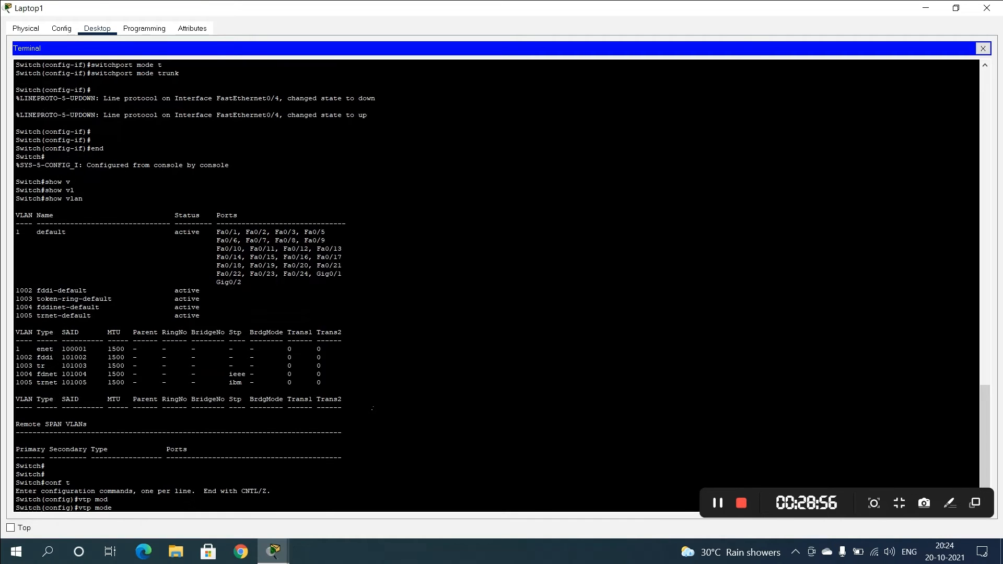
text(cl)
key(Tab)
key(Return)
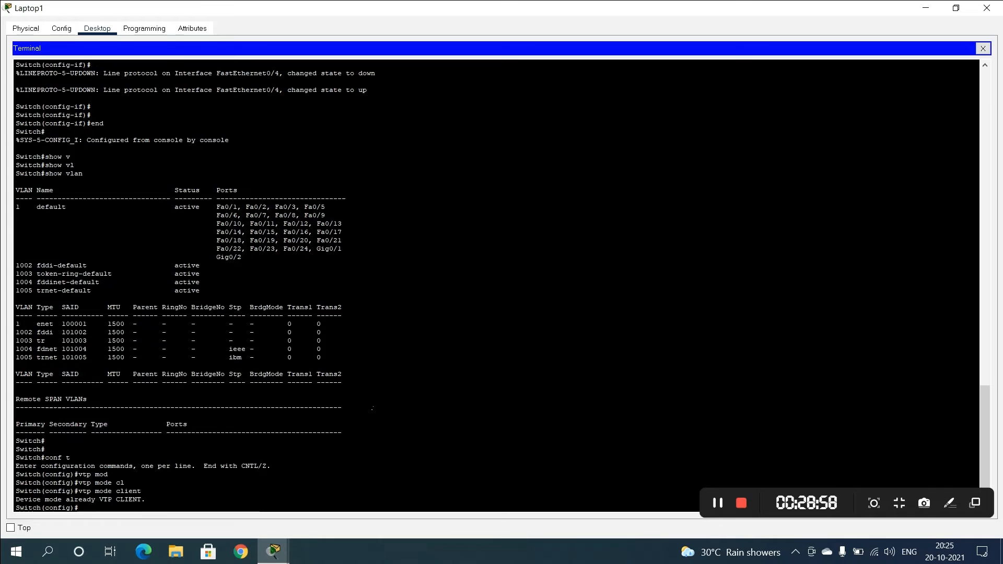
Step: Reapply hubnet.net as the client switch's VTP domain
text(vtp do)
key(Tab)
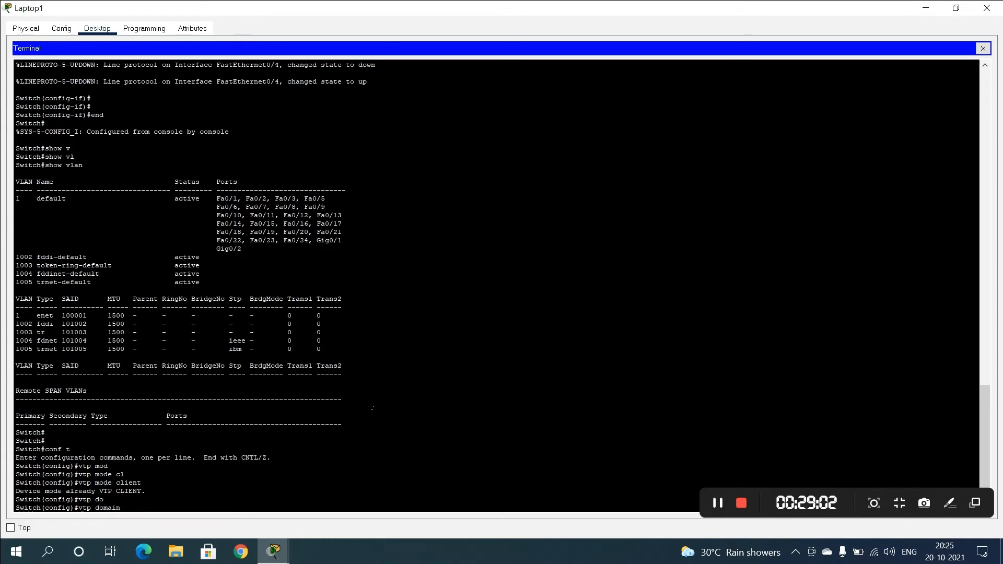
text(hubnet.net)
key(Return)
Step: Re-enter the VTP password on the client switch
text(vtp pa)
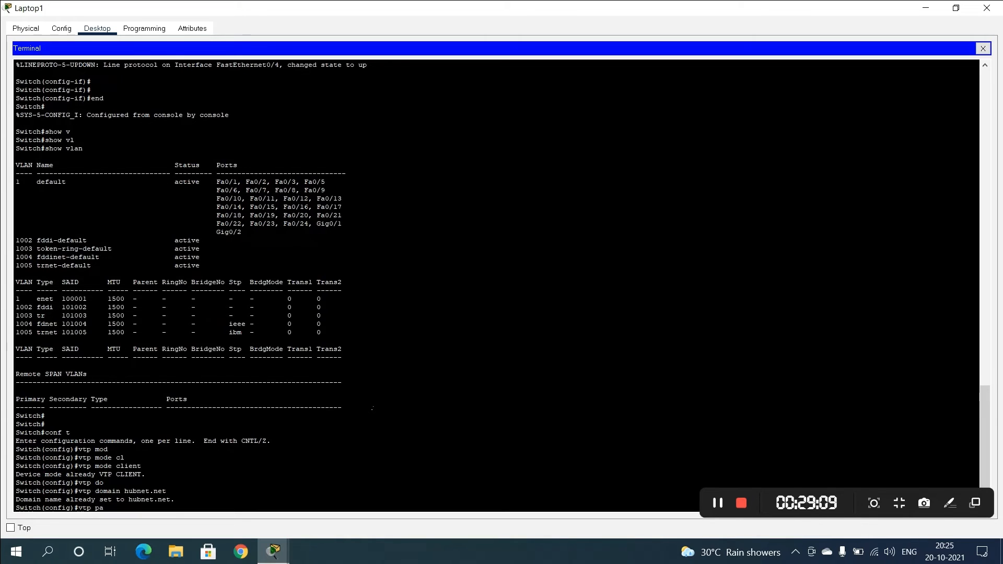
text(s)
key(Tab)
text(abc)
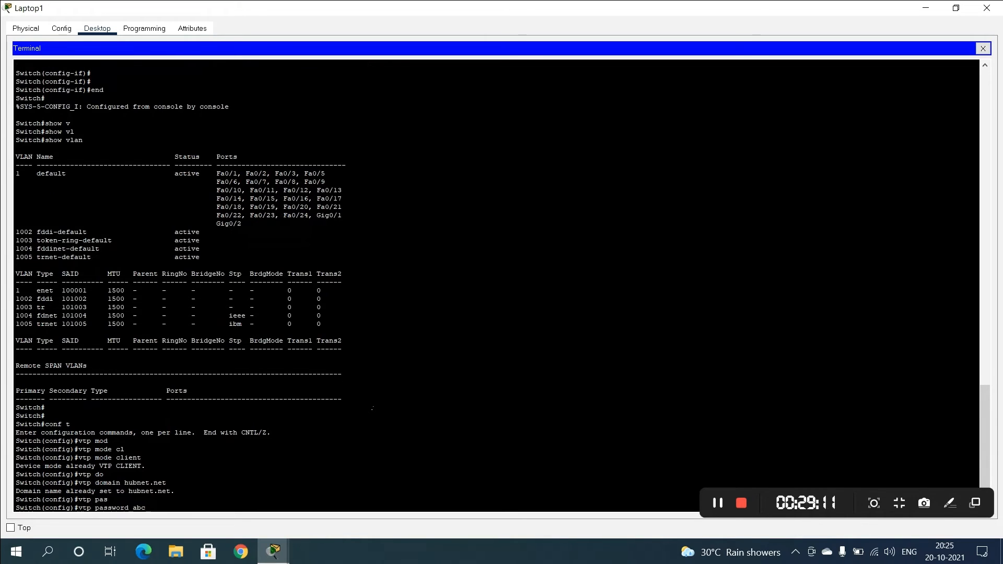
key(Return)
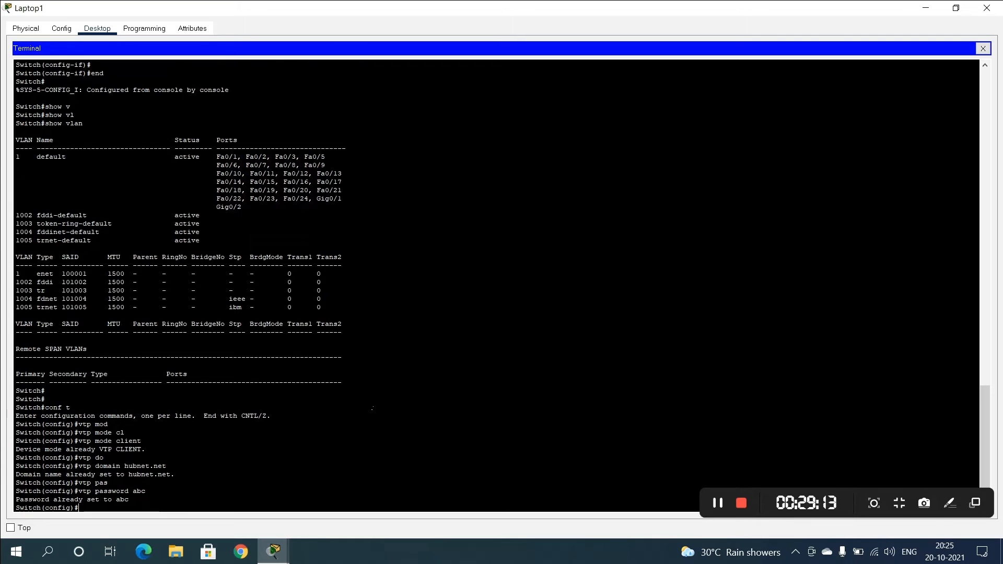
Step: Leave configuration mode on the client switch and display its full VLAN table with show vlan
text(end)
key(Return)
key(Return)
key(Return)
text(show v)
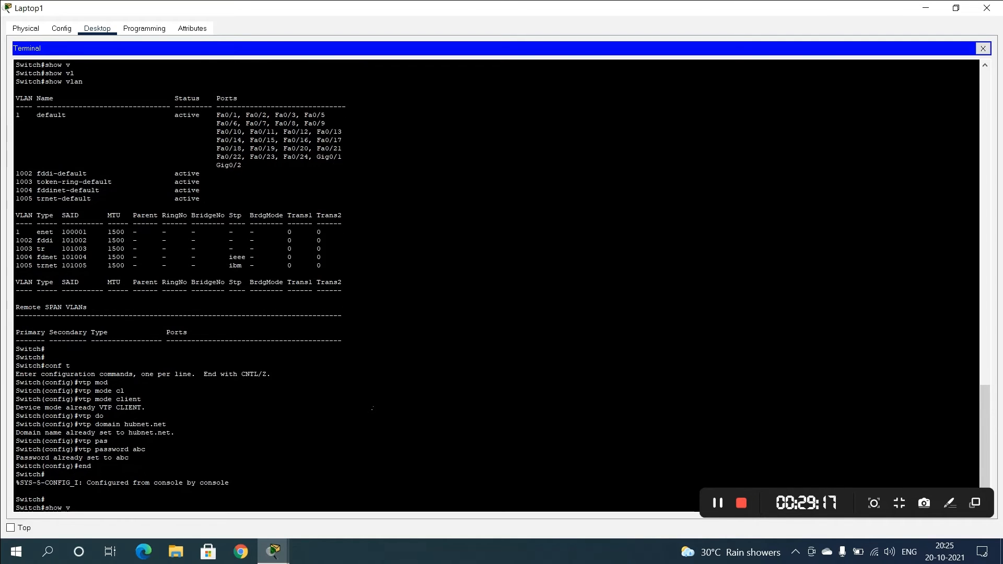
key(Tab)
text(l)
key(Tab)
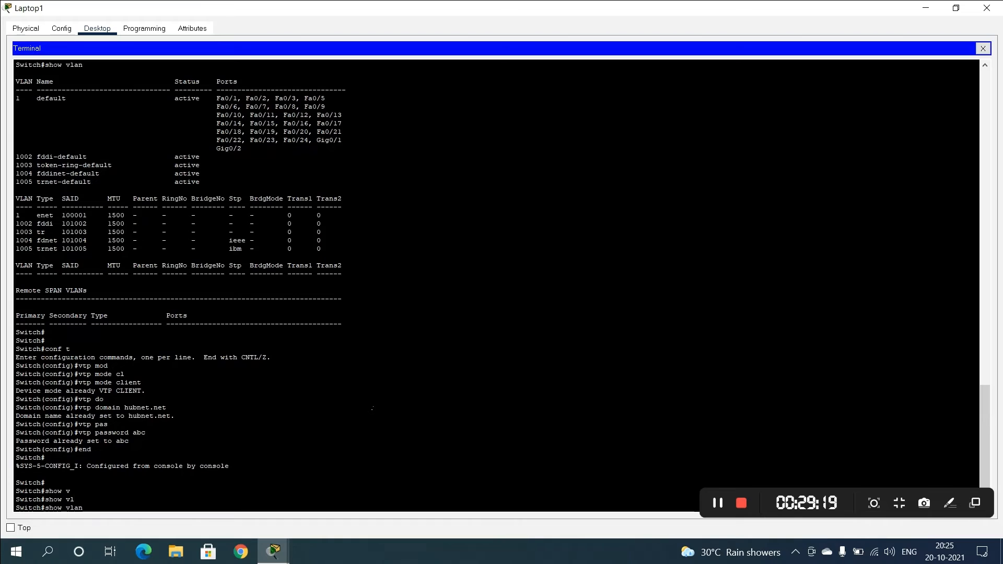
key(Return)
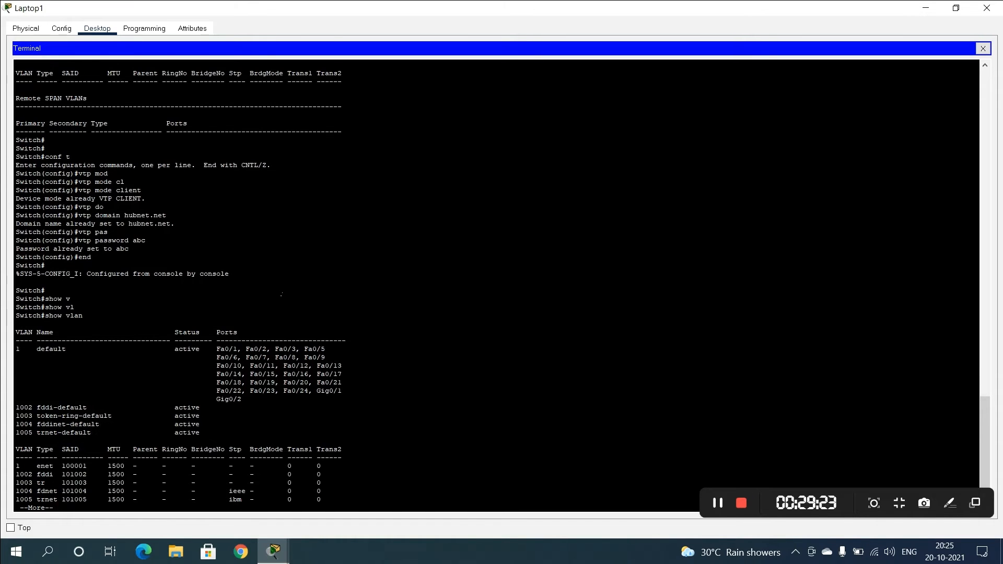
key(space)
key(Return)
key(Return)
key(Return)
key(Return)
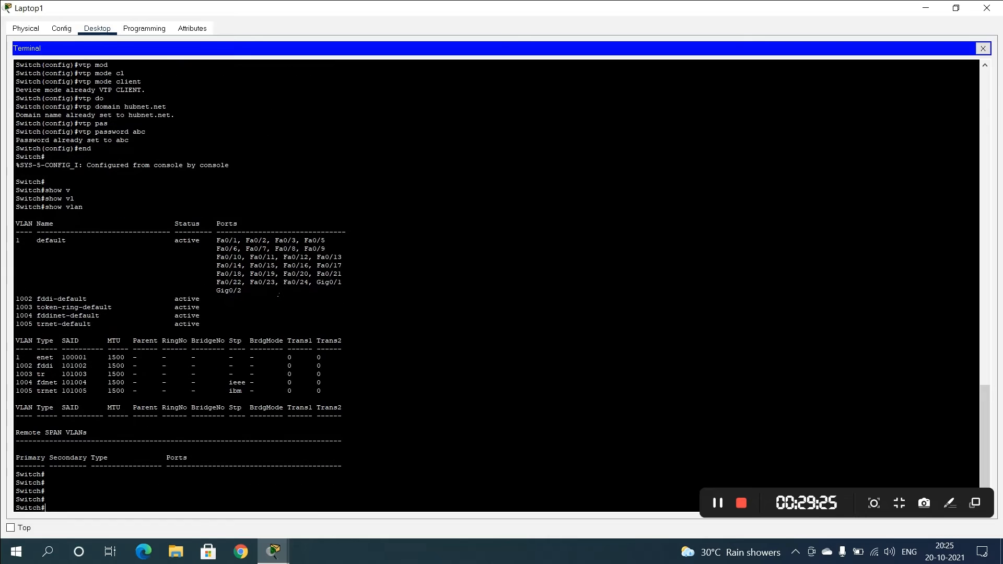
Step: Run show vlan on the client switch once more, and close the Laptop1 window
key(Up)
key(Return)
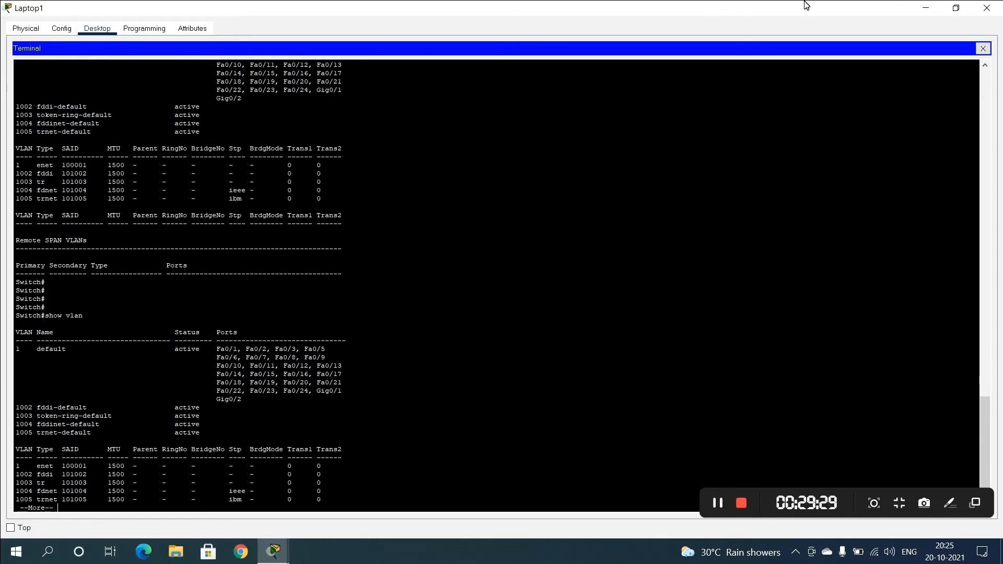
click(987, 8)
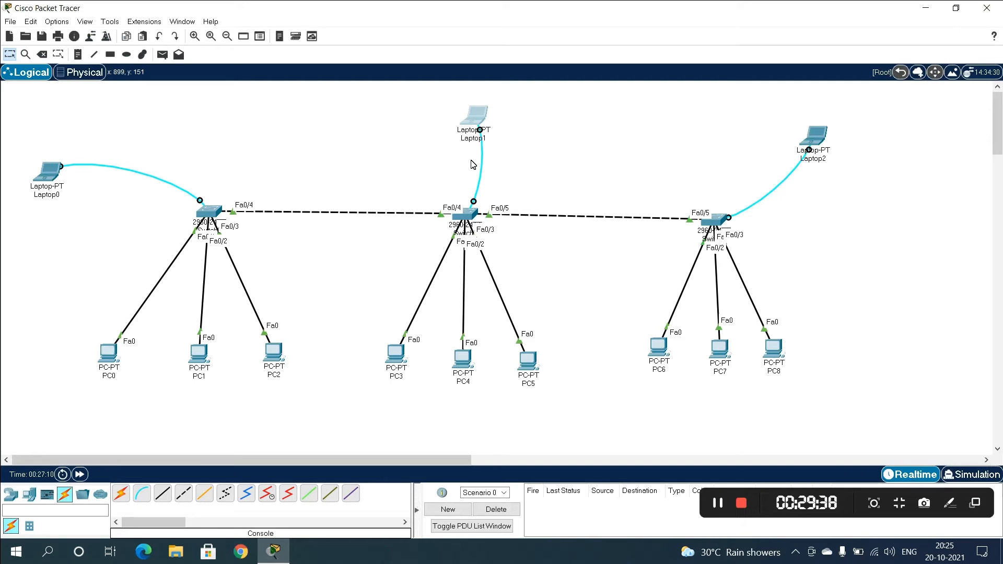
Step: Open Switch0's command-line interface in a maximized window and end its paused VLAN listing
click(210, 212)
click(409, 112)
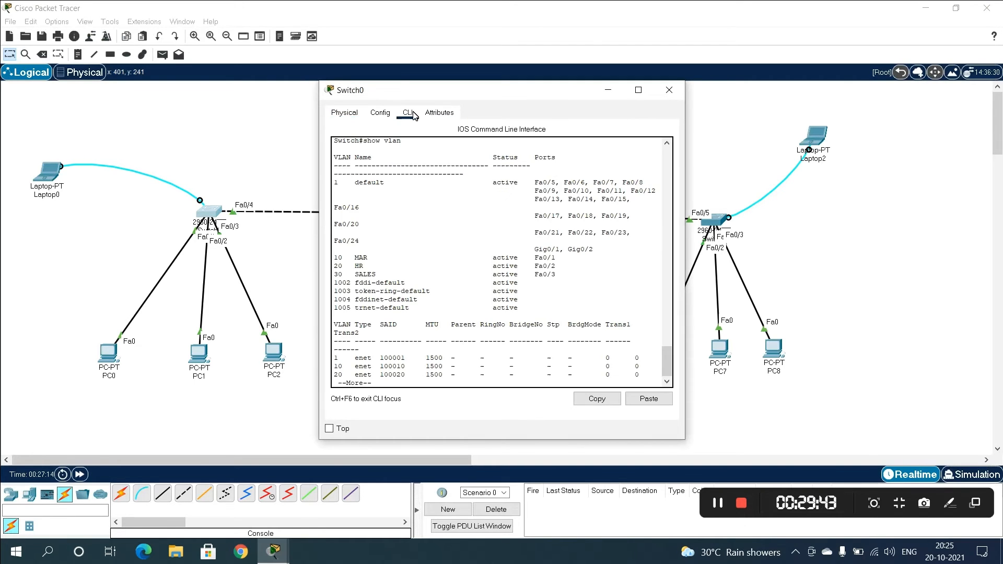
click(640, 91)
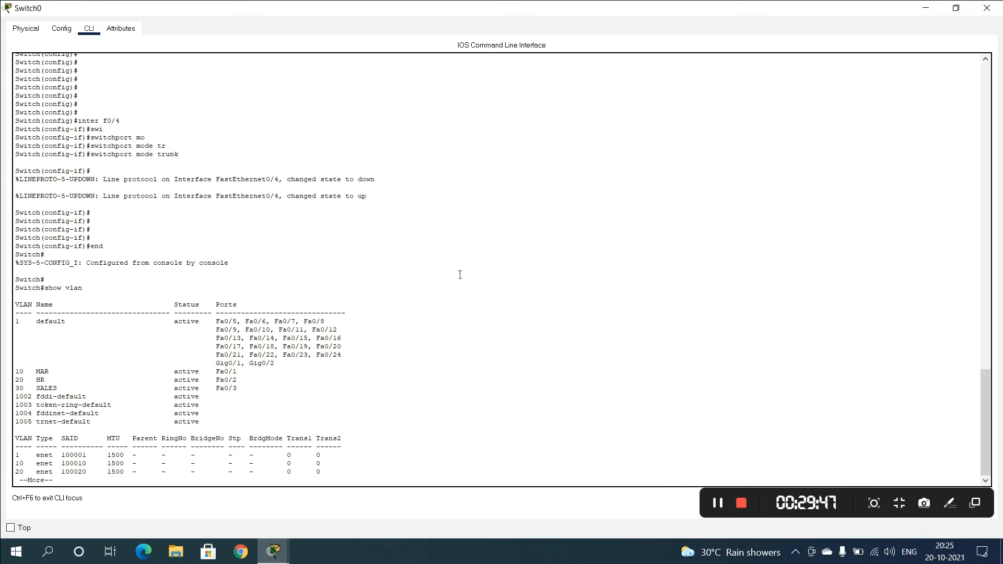
key(q)
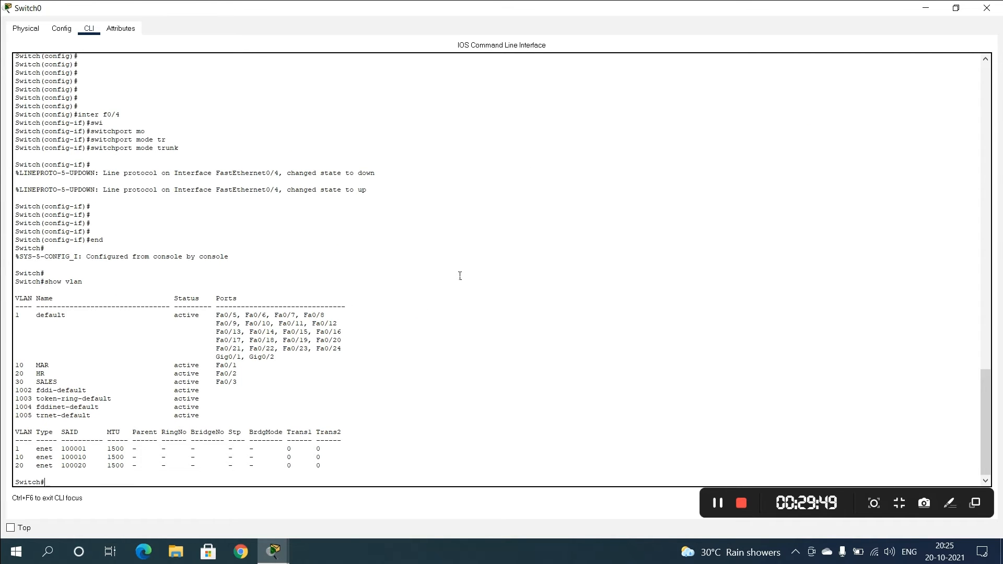
key(Return)
key(Return)
Step: Display Switch0's full VLAN table with show vlan and examine the entries for VLANs 10, 20 and 30
text(show)
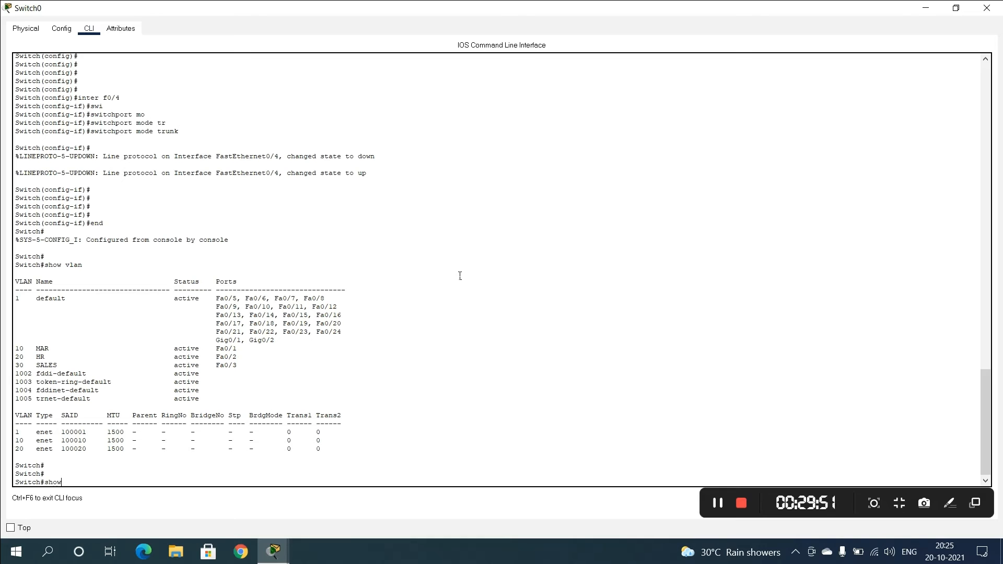
text( vlan)
key(Return)
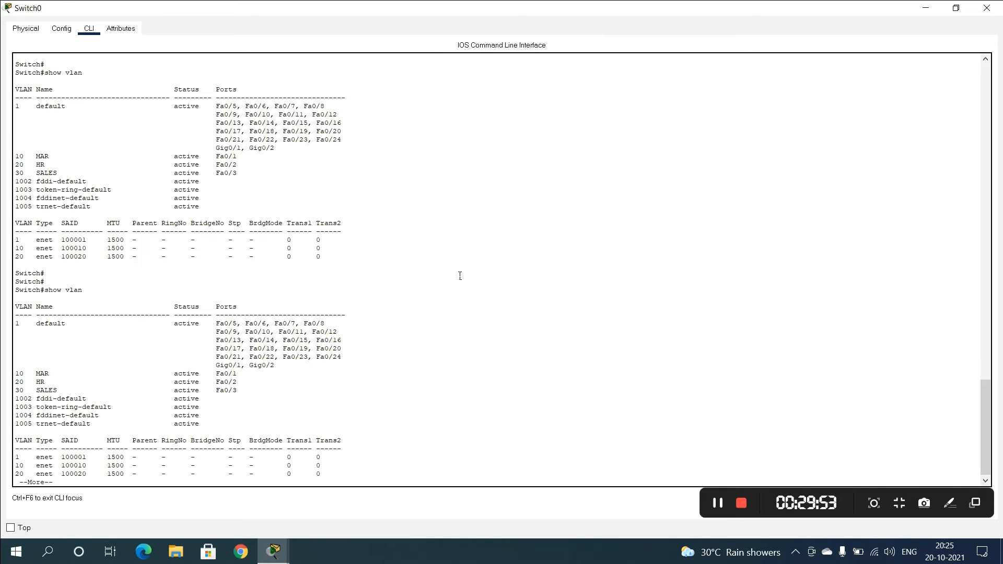
drag(15, 373, 226, 393)
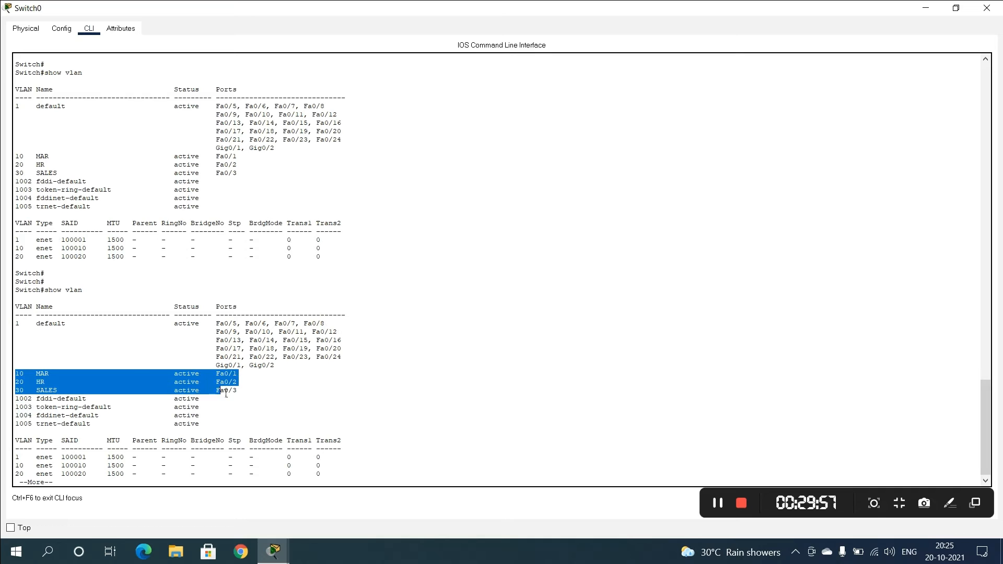
click(476, 333)
key(space)
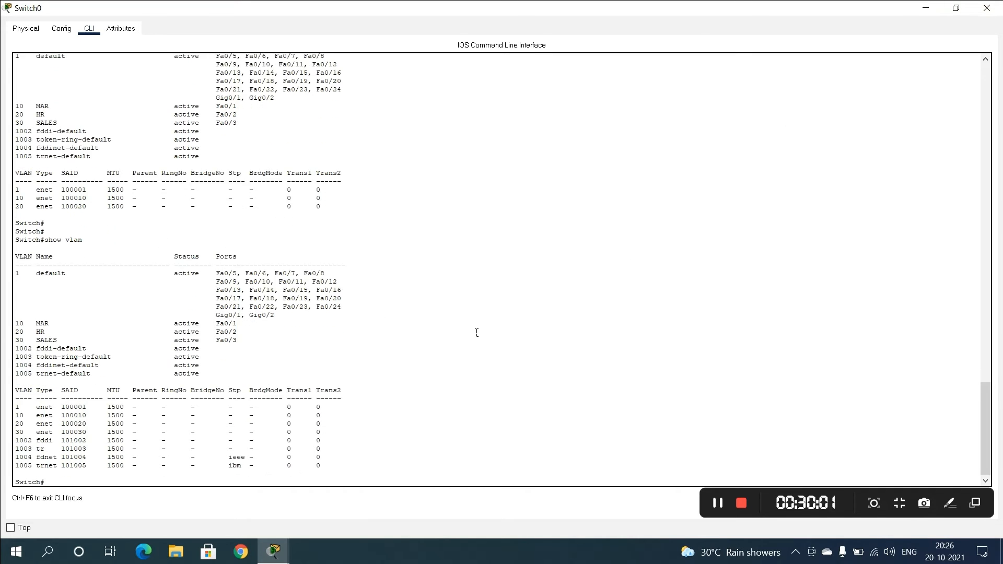
Step: Enter global configuration on Switch0 and reapply VTP server mode
text(conf t)
key(Return)
key(Return)
key(Return)
text(vtp )
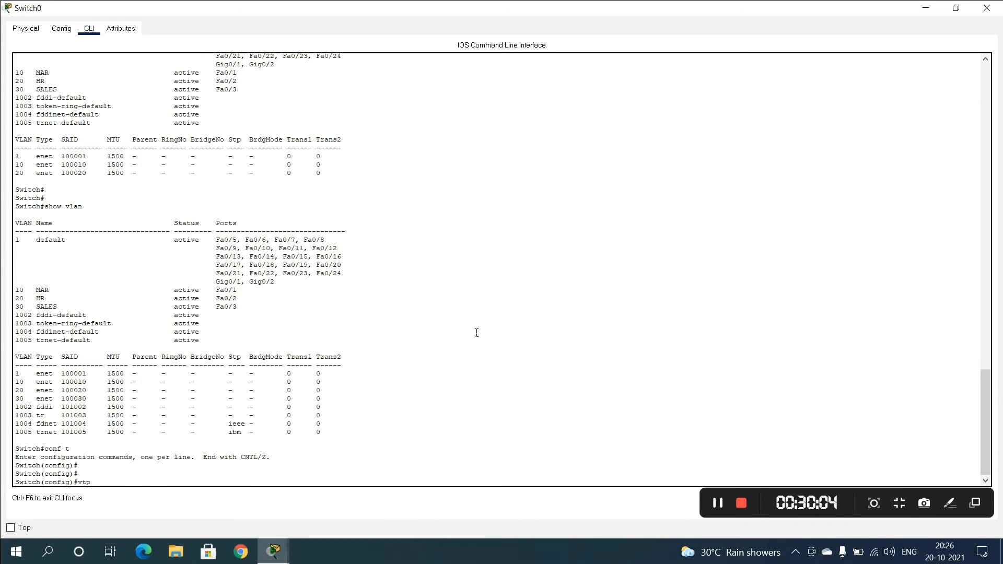
text(mode server)
key(Return)
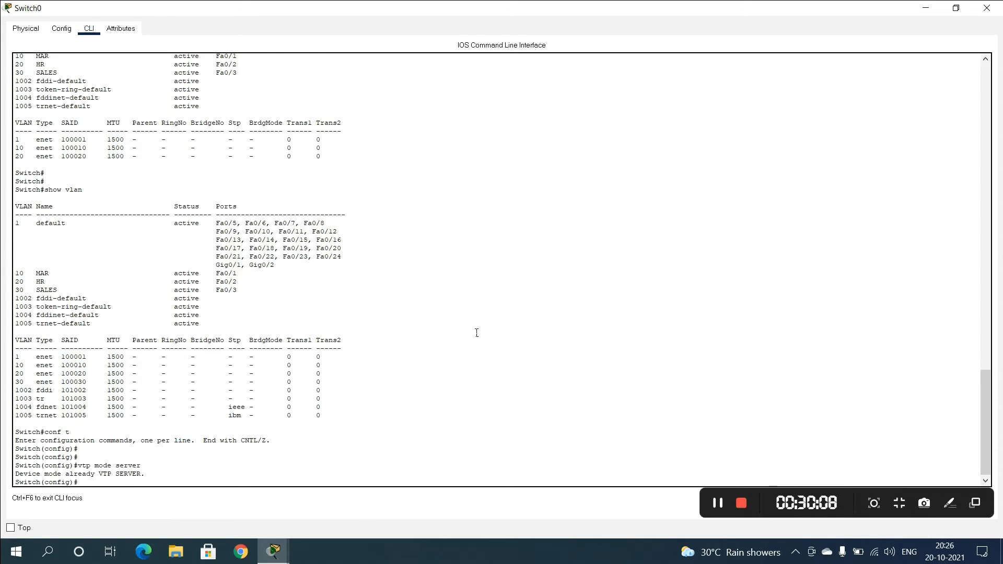
Step: Reapply hubnet.net as Switch0's VTP domain and re-enter the VTP password
text(vtp domain hubnet.net)
key(Return)
text(vtp pass)
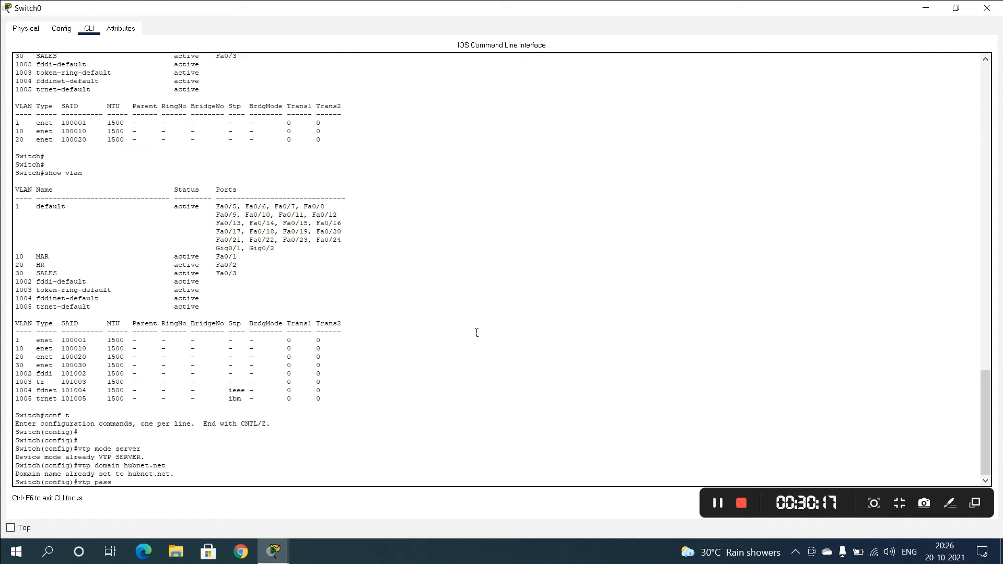
key(Tab)
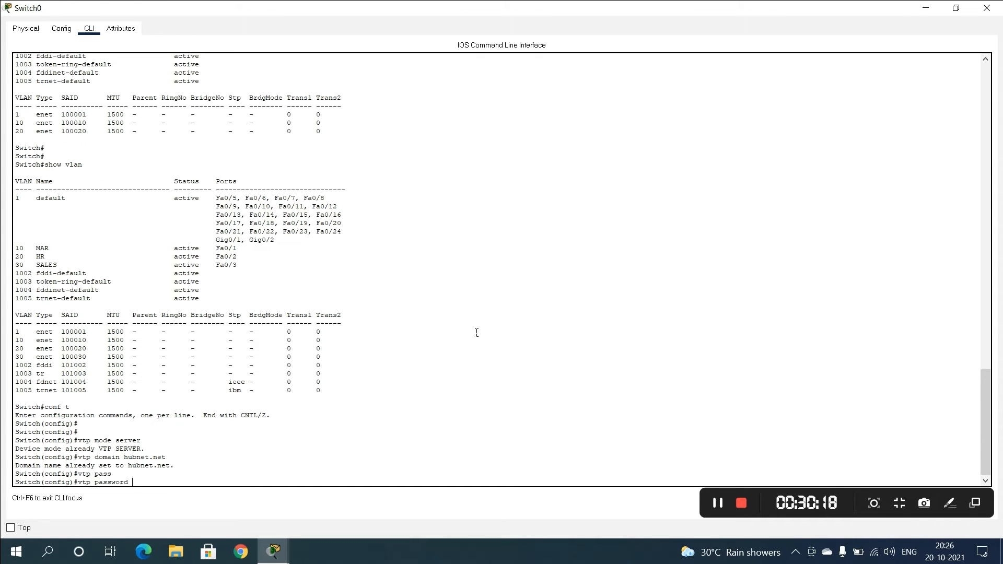
key(Return)
key(Return)
Step: Exit global configuration on Switch0 and close its window
text(exit)
key(Return)
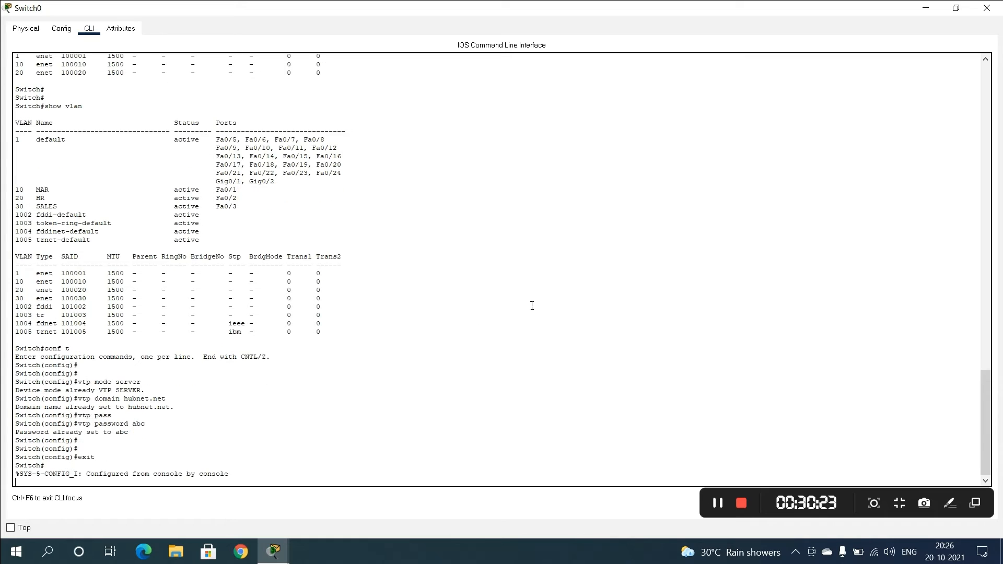
key(Return)
key(Return)
key(Return)
click(997, 2)
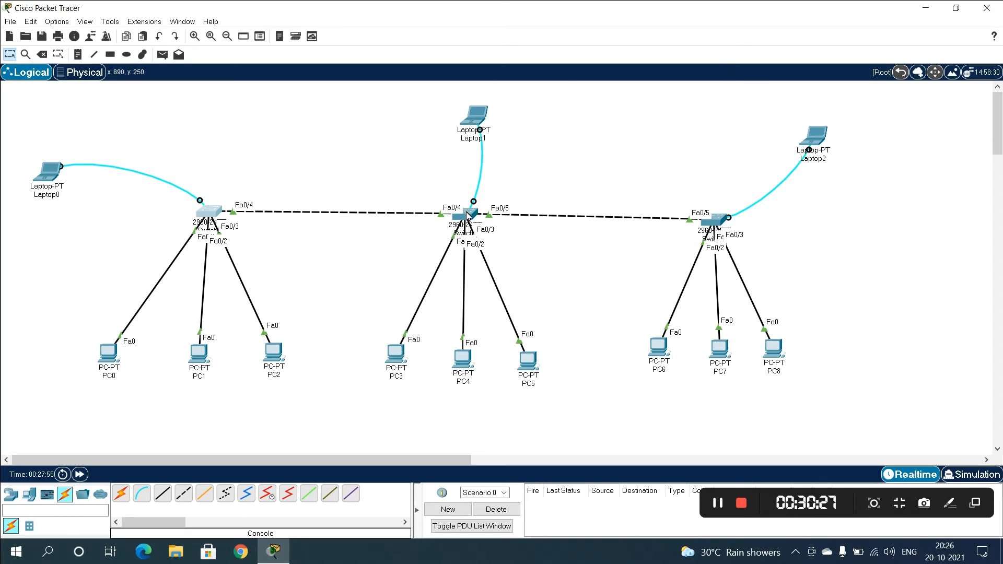
Step: Open Switch1's command-line interface in a maximized window and page past its paused VLAN listing
click(467, 215)
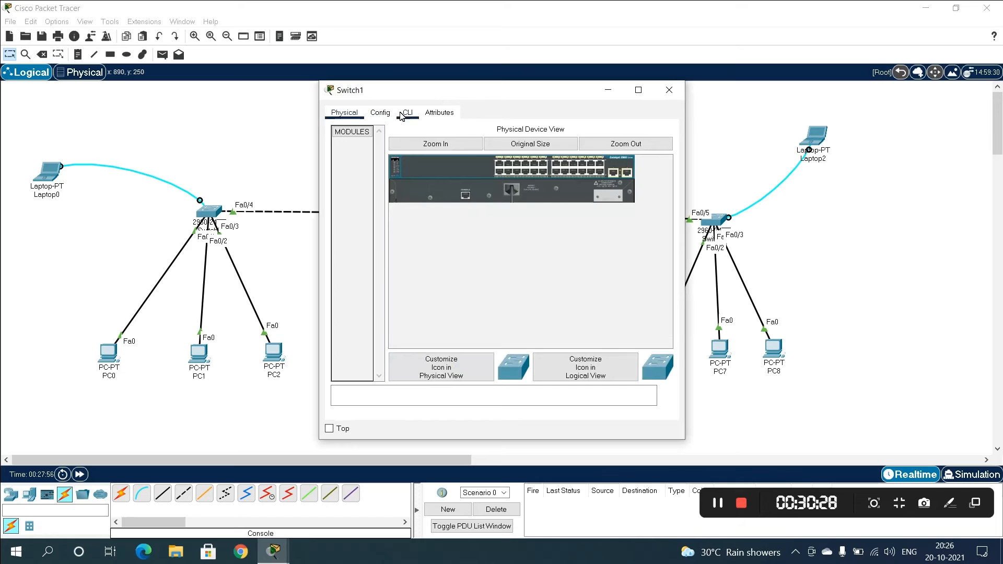
click(408, 114)
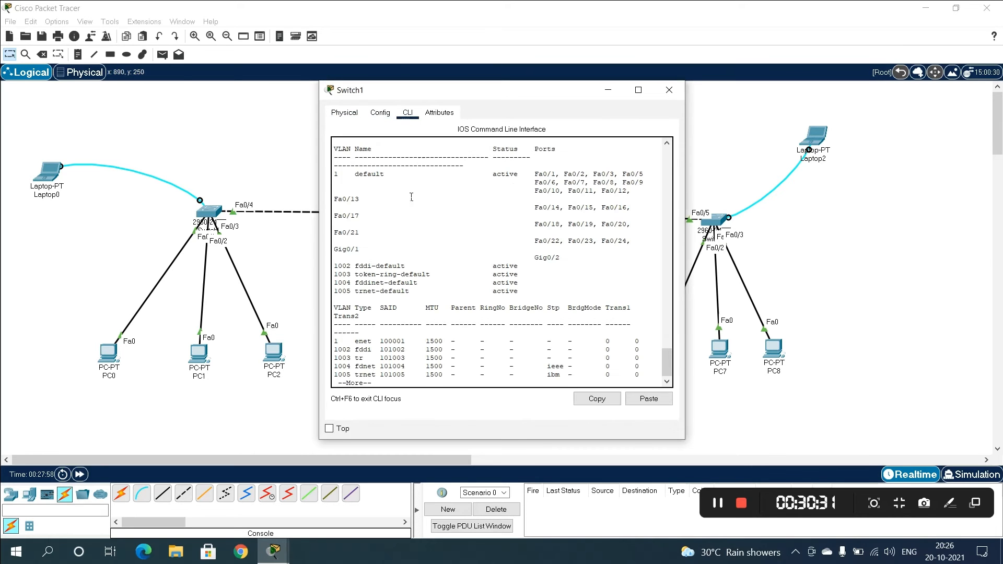
click(638, 89)
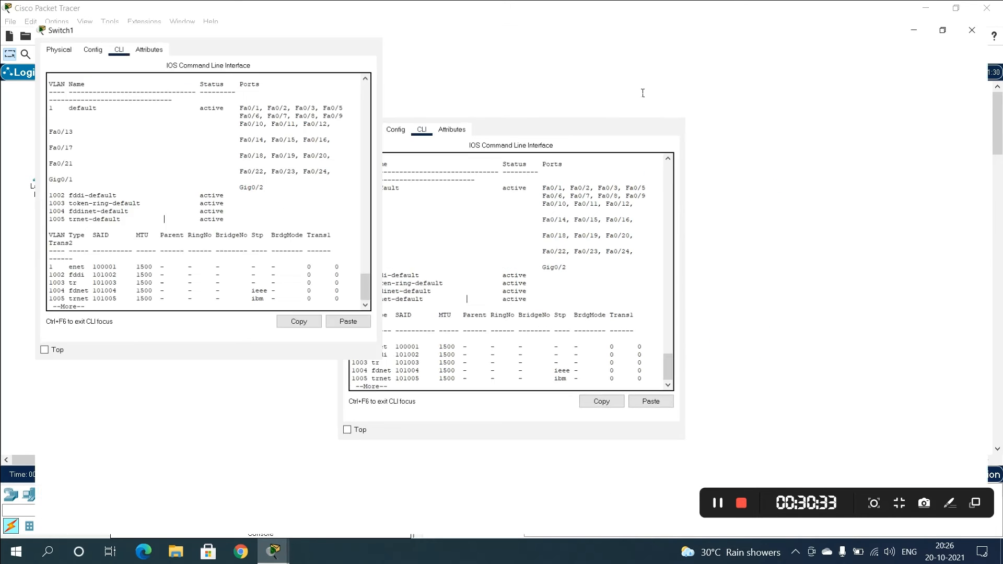
key(Return)
key(Return)
key(Return)
key(Return)
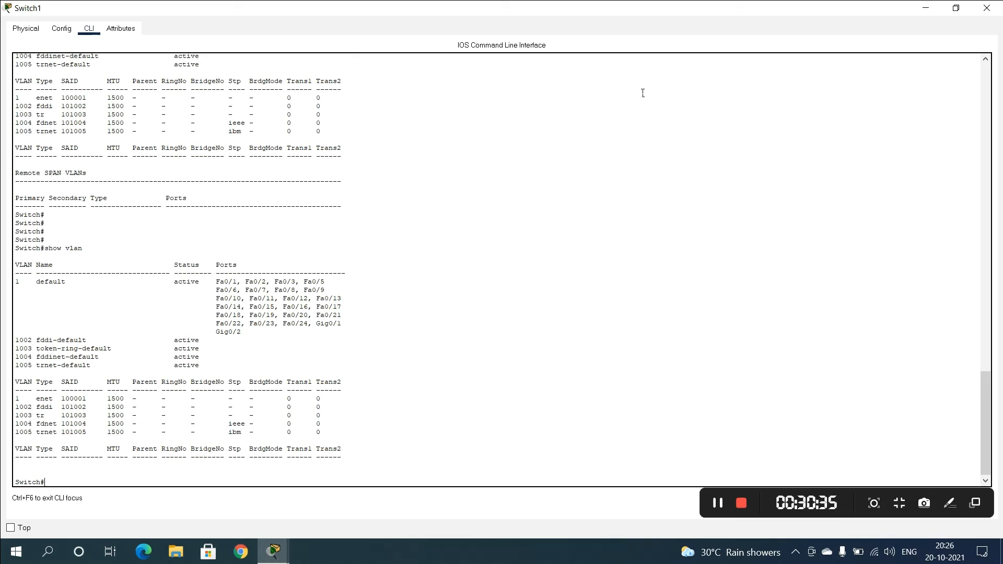
Step: Run show vlan on Switch1 to check for VLANs propagated from the server
key(Up)
key(Return)
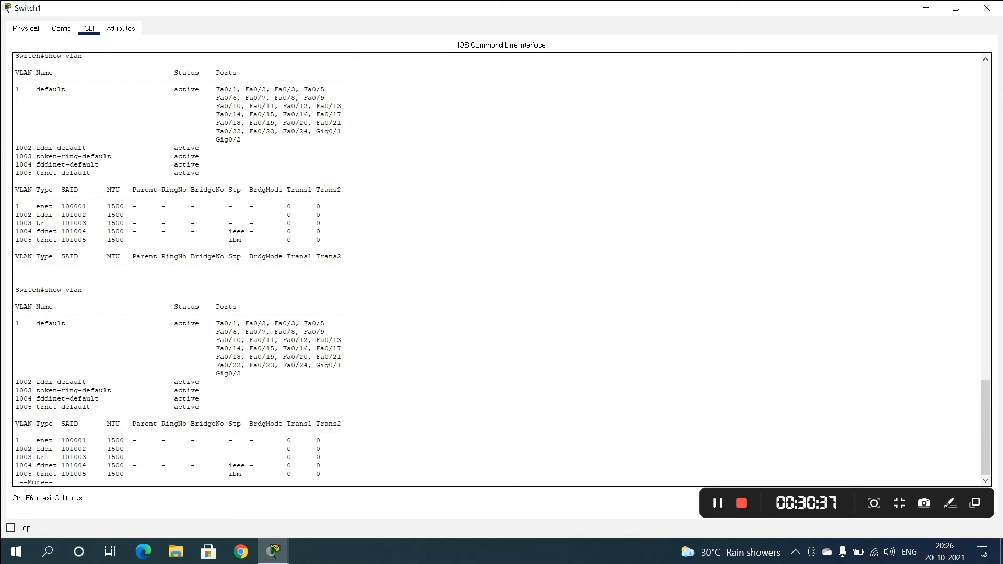
key(Return)
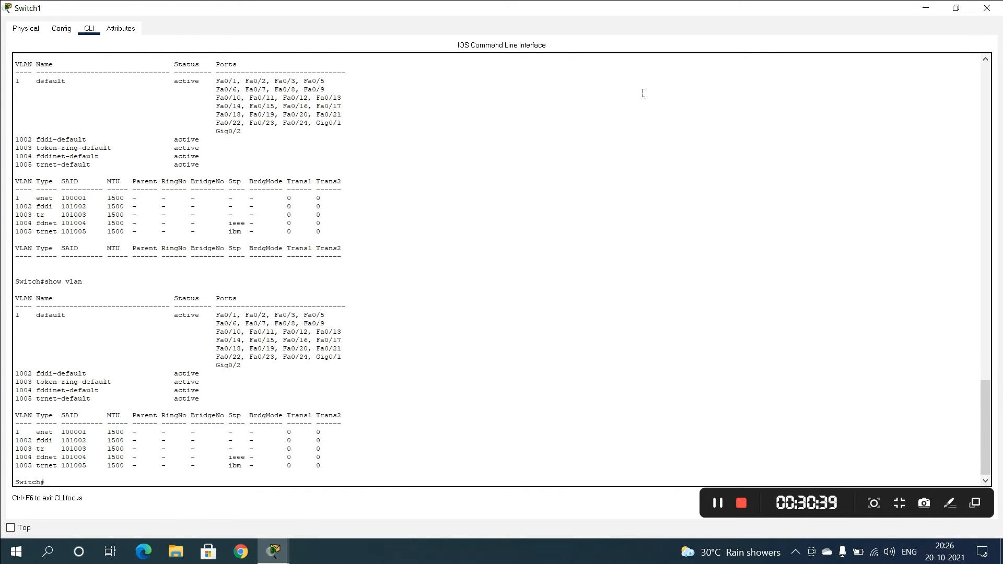
Step: Enter global configuration on Switch1 and reapply VTP client mode
text(conf t)
key(Return)
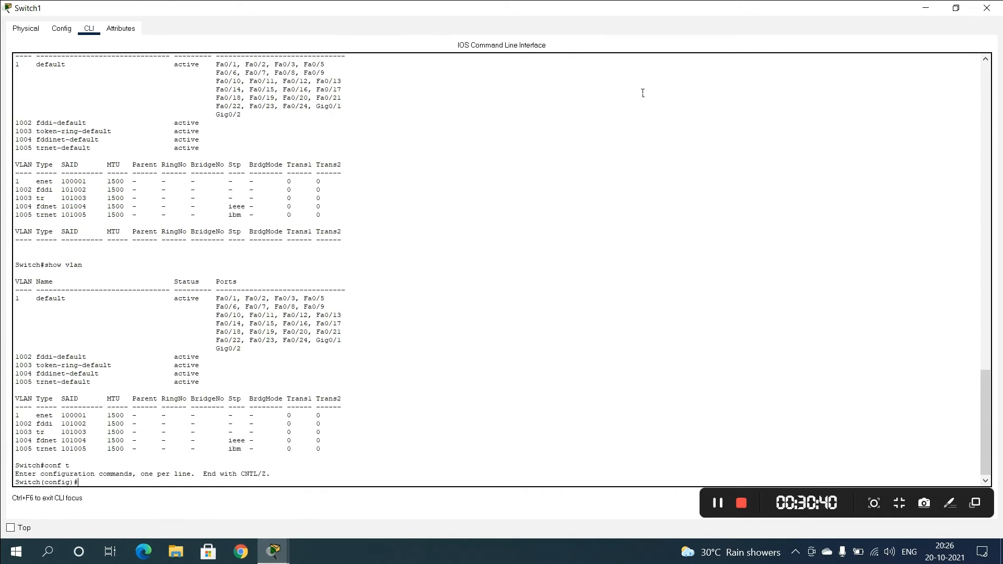
key(Return)
key(Return)
text(vtp mode client)
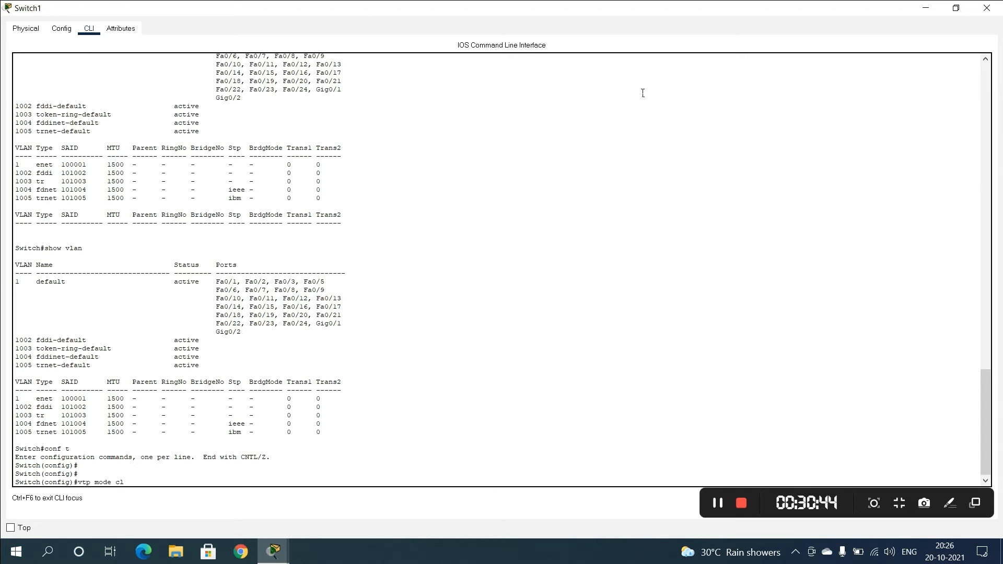
key(Return)
Step: Reapply hubnet.net as Switch1's VTP domain and re-enter the VTP password
text(vtp domain hubnet.net)
key(Return)
text(vtp pas)
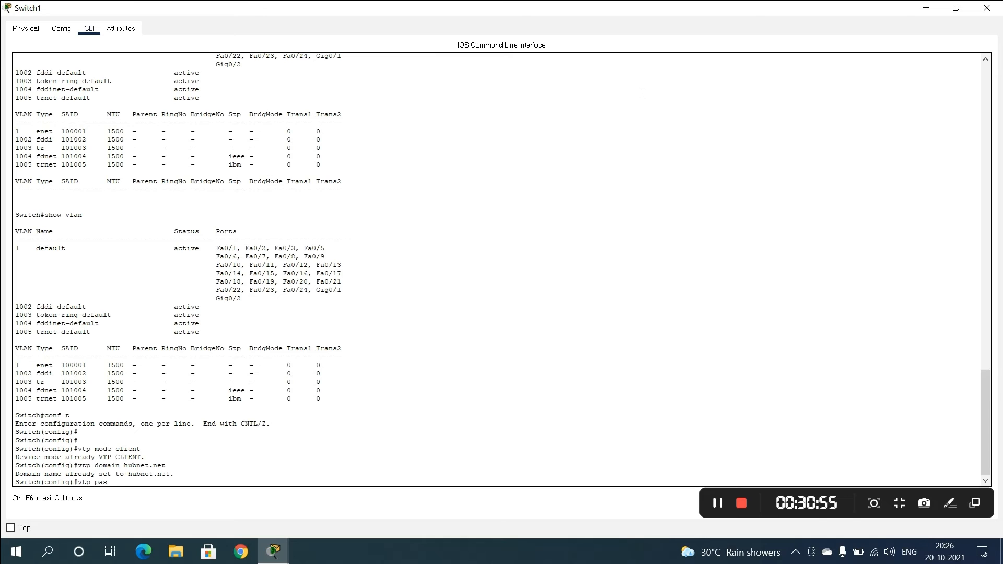
key(Tab)
text(abc)
key(Return)
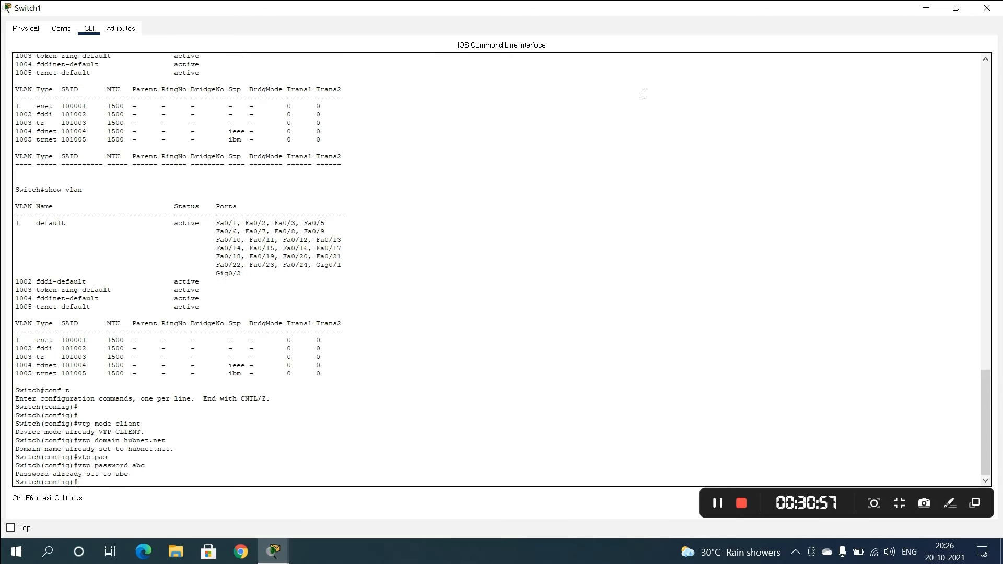
Step: Leave configuration mode on Switch1 and list its VLANs with show vlan
text(end)
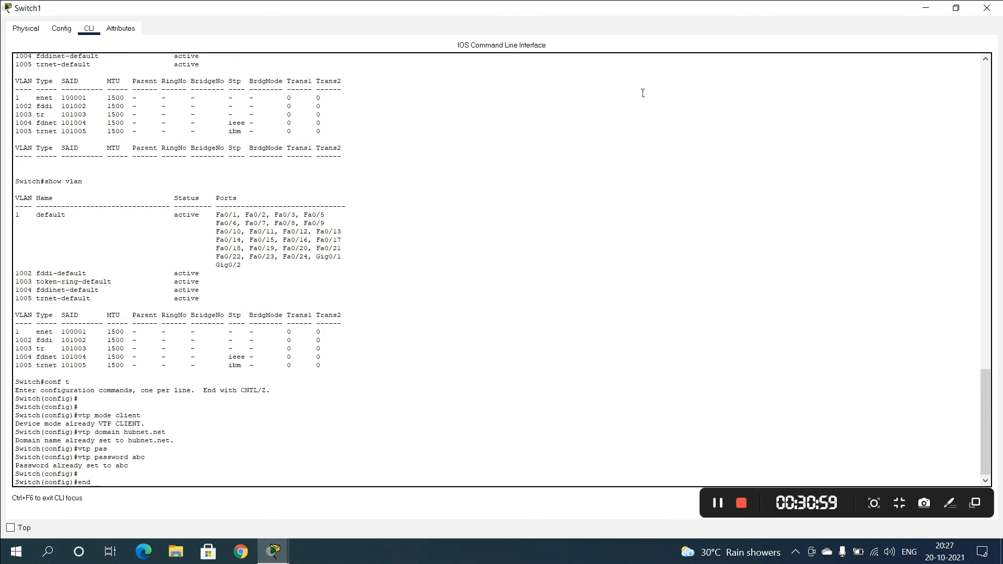
key(Return)
text(show vlan)
key(Return)
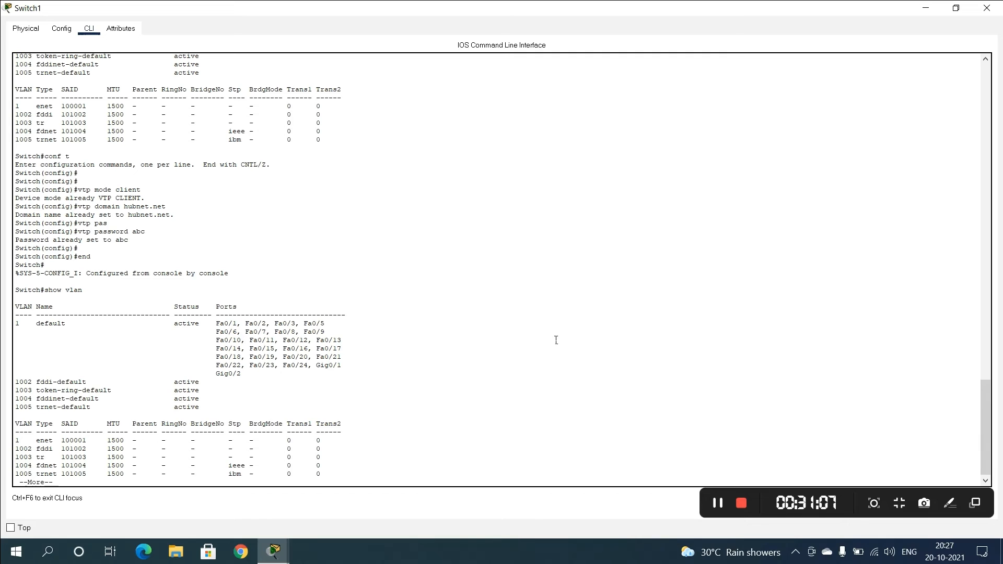
key(Return)
key(Return)
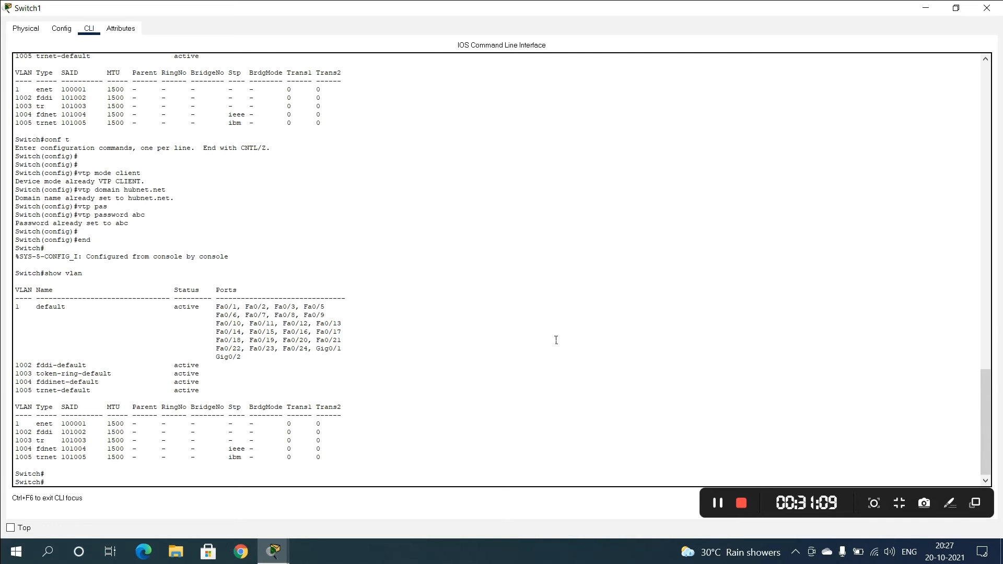
Step: Repeat show vlan twice on Switch1 to recheck whether the server's VLANs have propagated
key(Up)
key(Return)
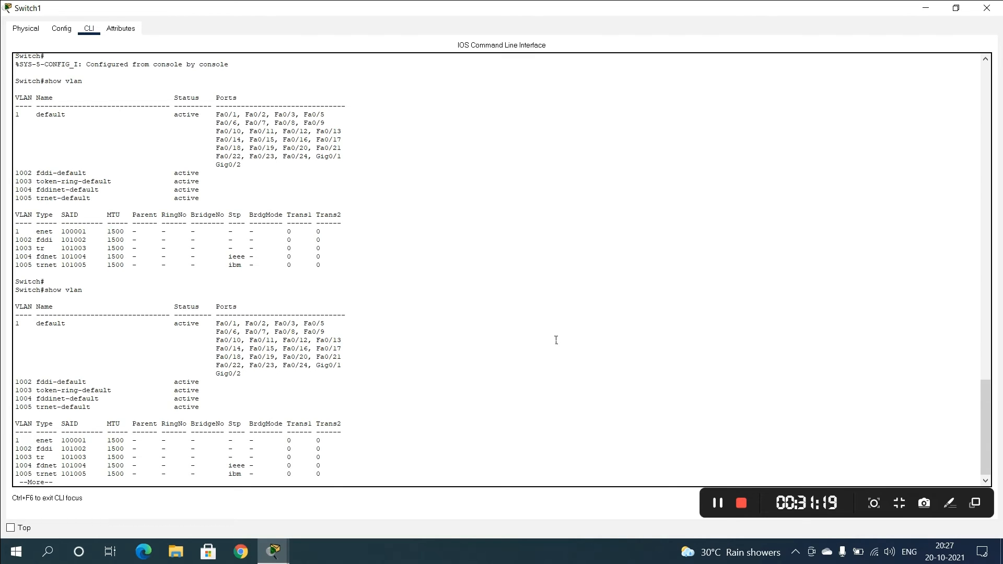
key(Return)
key(Up)
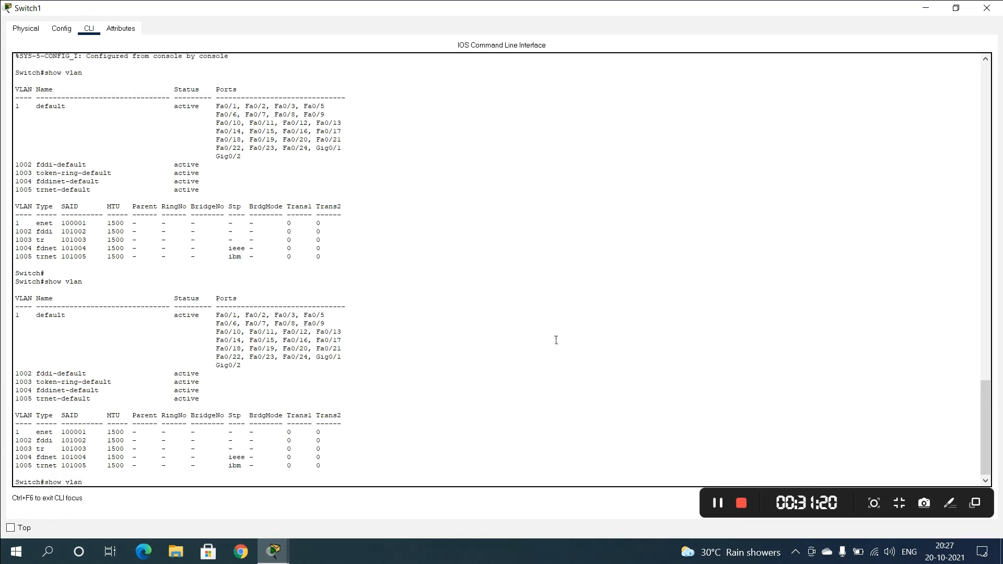
key(Return)
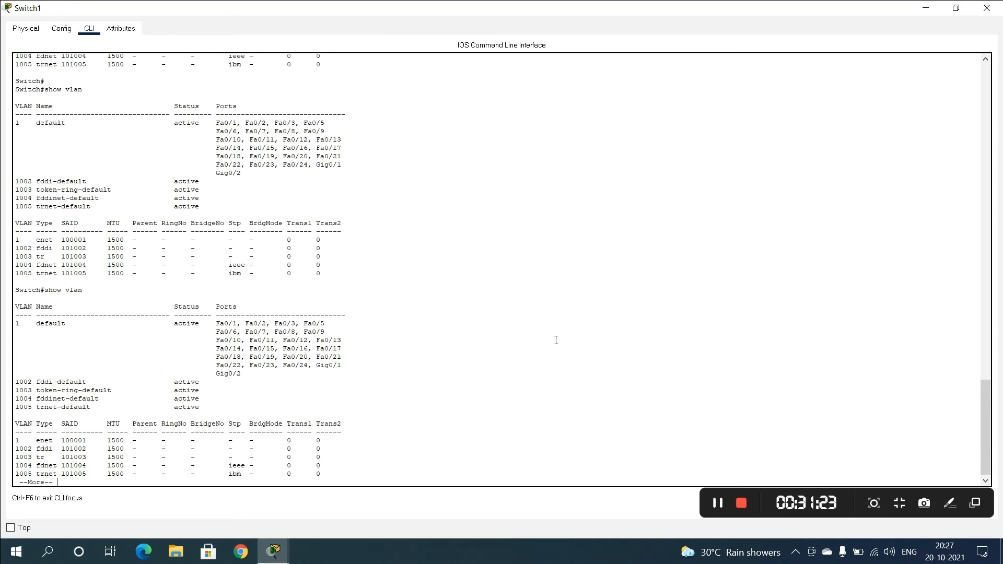
Step: List Switch1's VLANs two more times with show vlan to look for VLANs received from the server
key(Return)
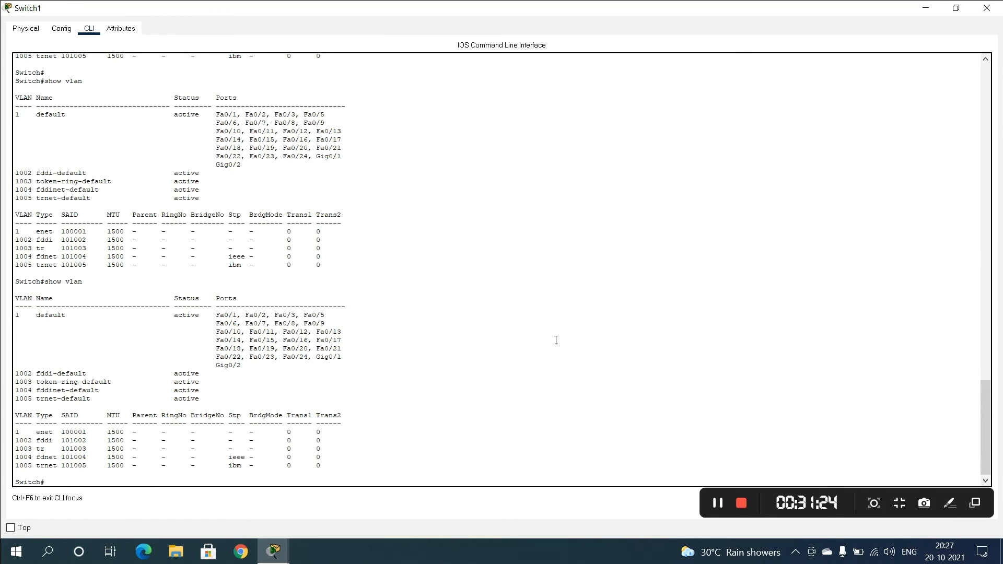
key(Up)
key(Return)
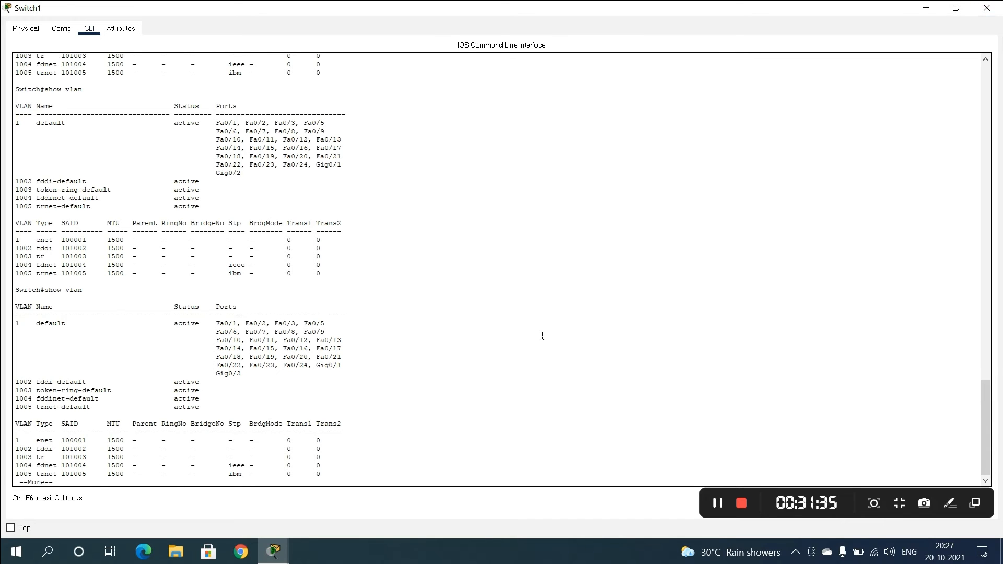
key(space)
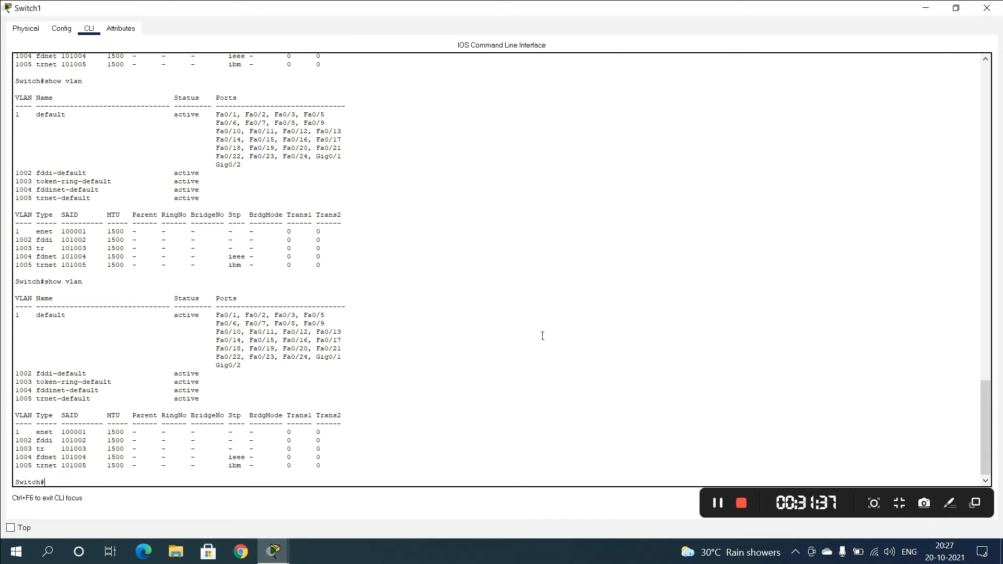
key(Up)
key(Return)
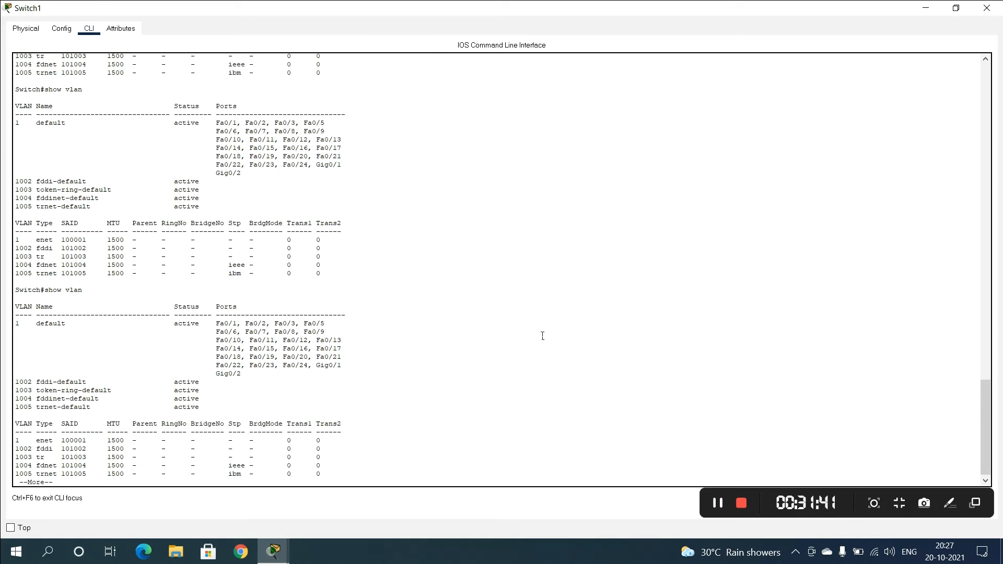
Step: Close Switch1's window and open Switch0's command line at full window size
click(986, 7)
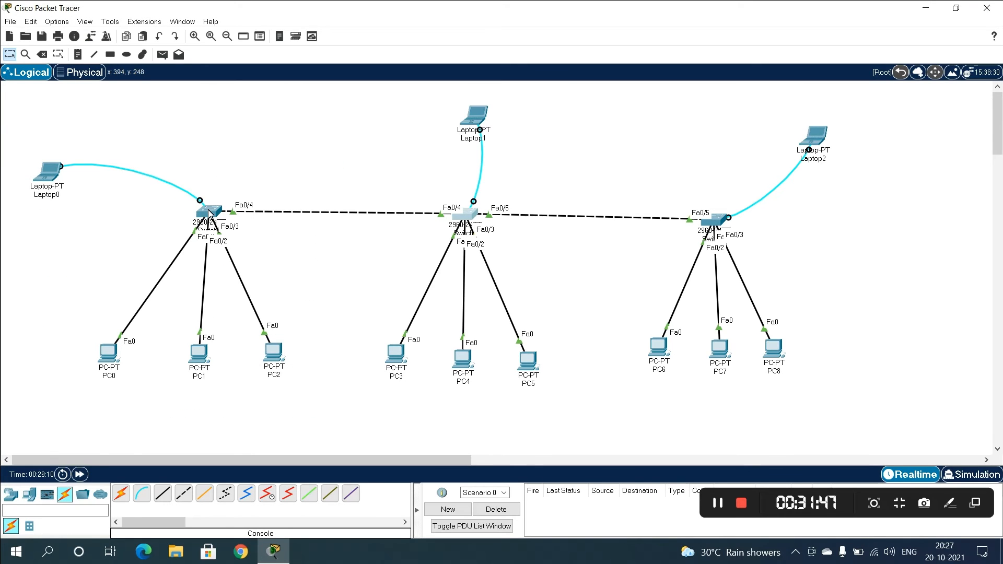
click(209, 215)
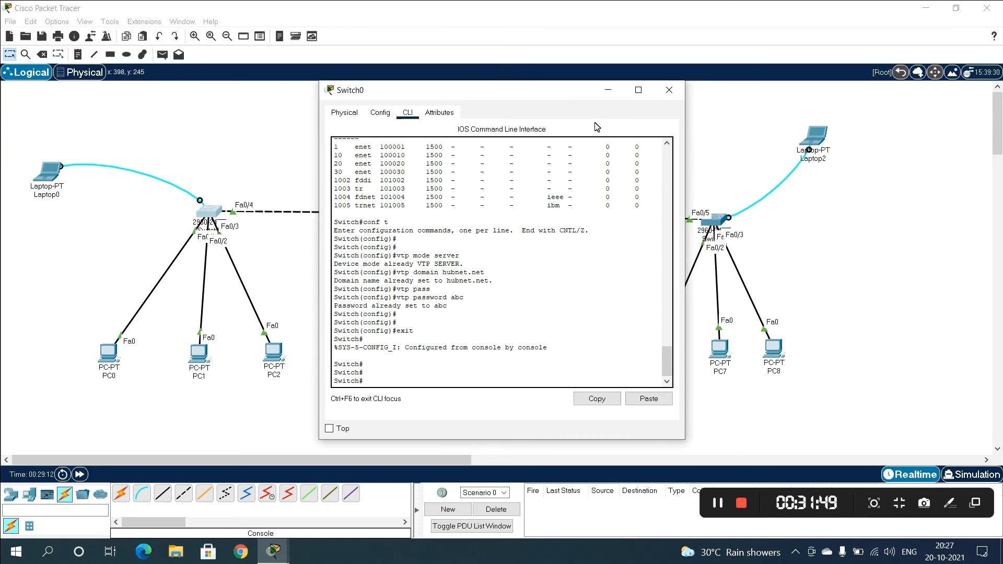
drag(552, 94, 801, 257)
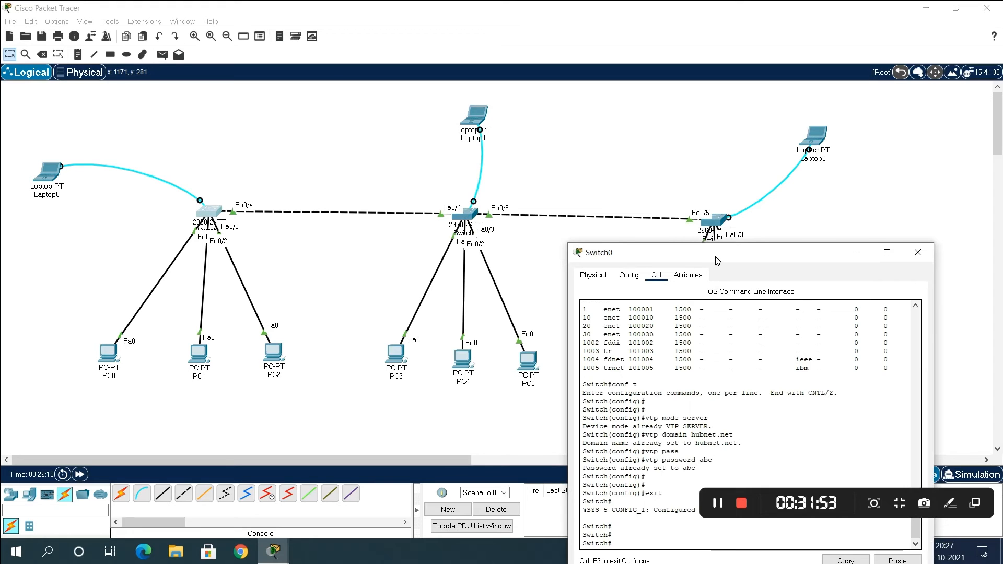
drag(711, 258, 519, 132)
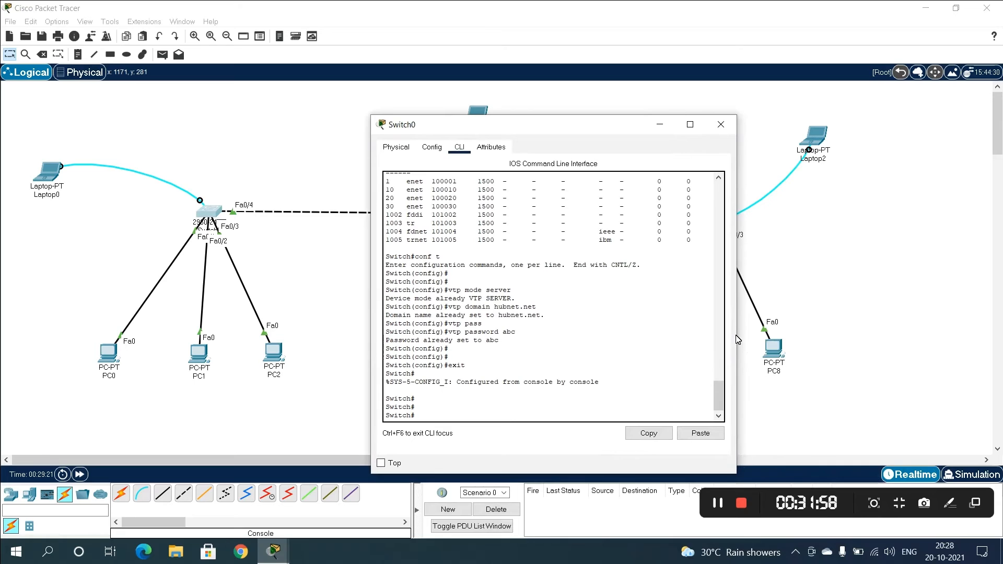
click(690, 124)
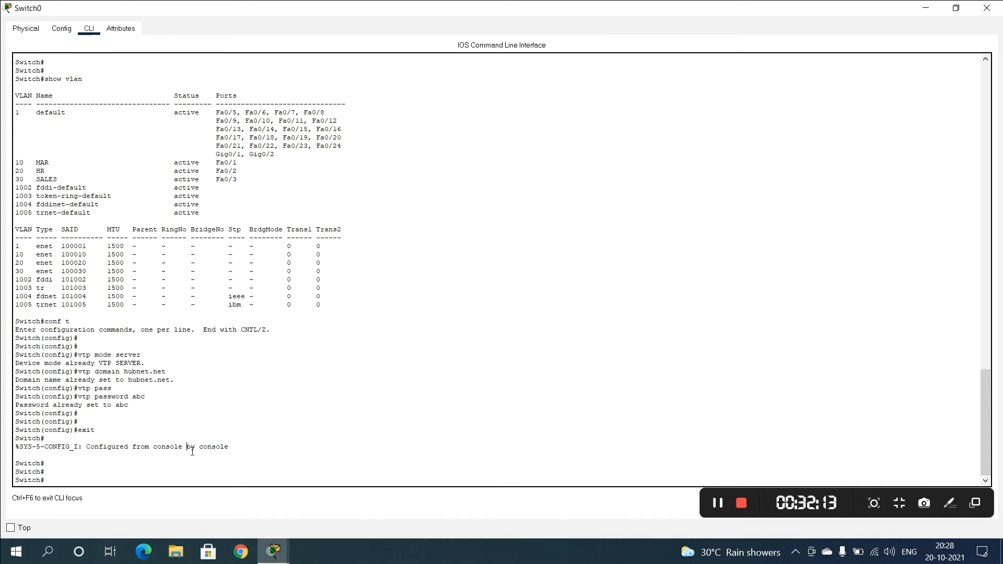
Step: Enter global configuration on Switch0 and select interface f0/4 for configuration
key(Return)
key(Return)
key(Return)
text(conf t)
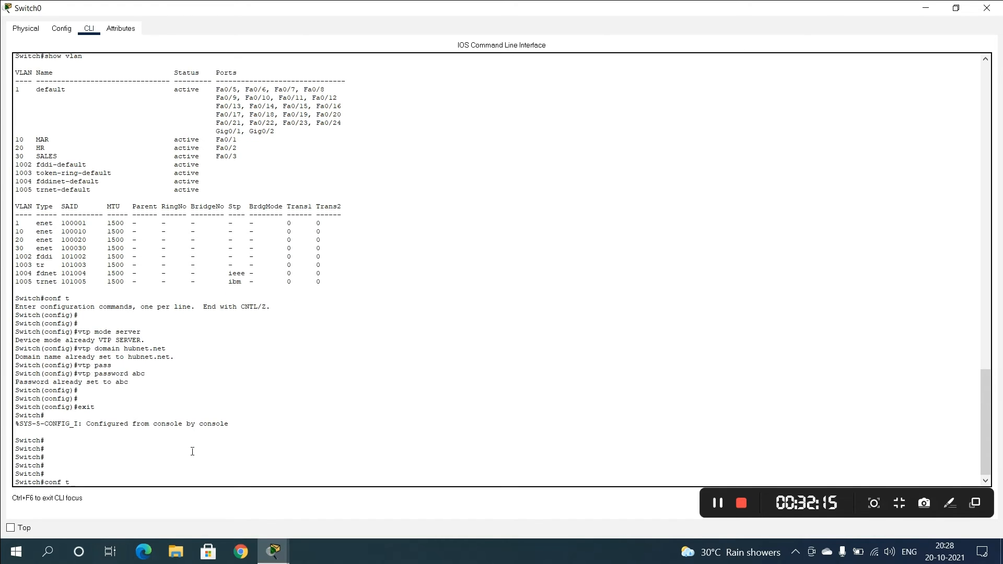
key(Return)
key(Return)
text(inter)
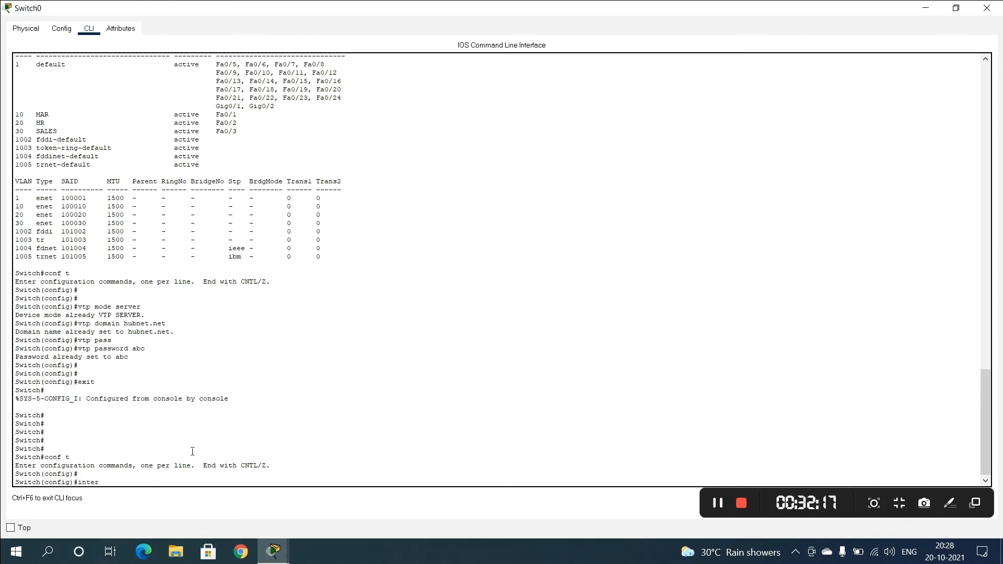
text( f0/4)
key(Return)
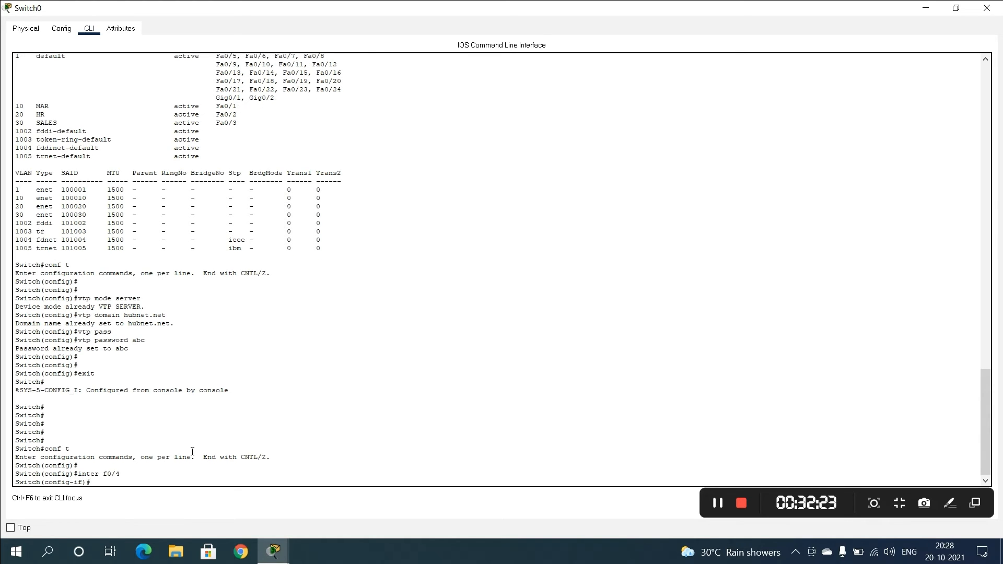
double_click(338, 10)
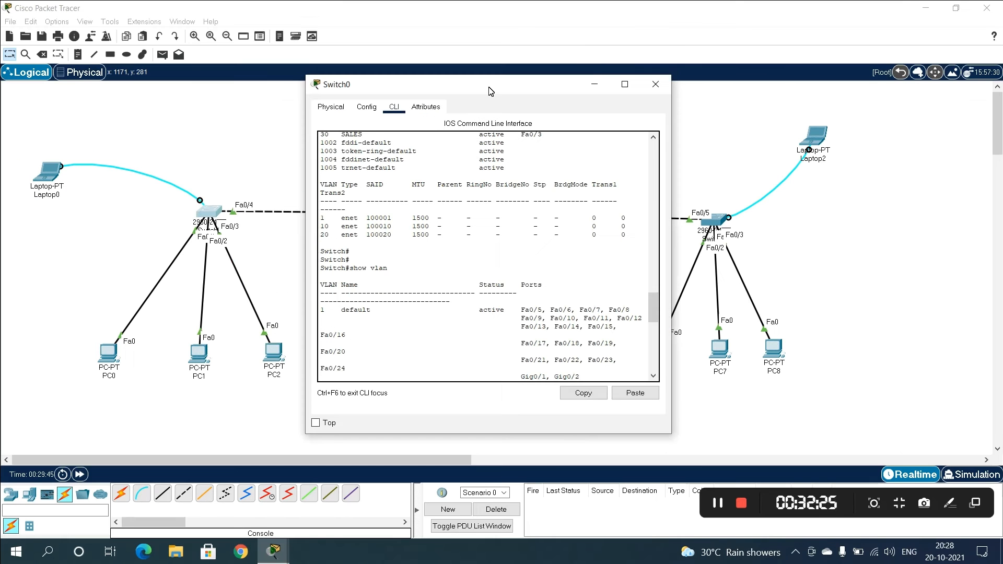
drag(490, 91, 482, 92)
double_click(481, 92)
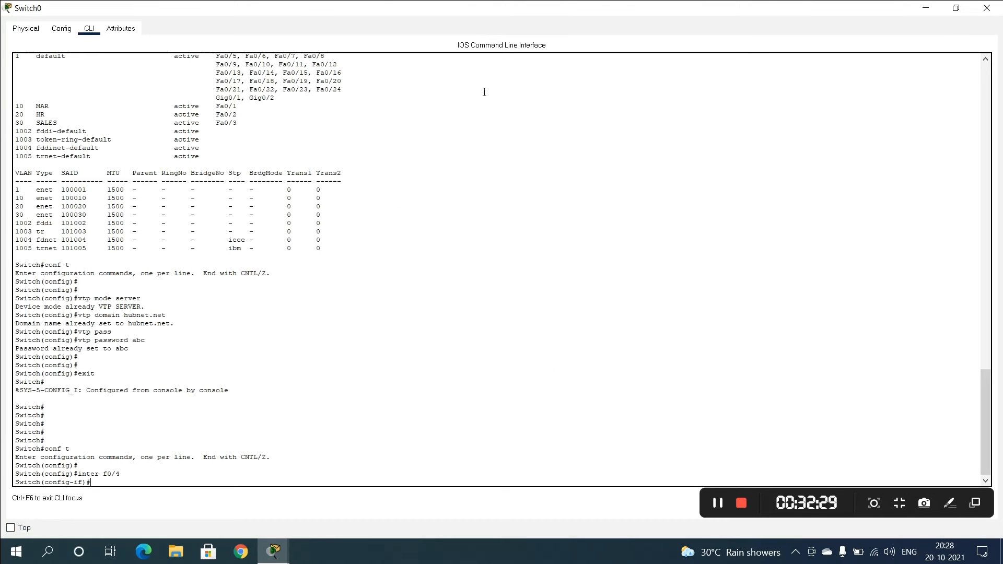
Step: Set Switch0's f0/4 interface to switchport mode trunk and exit interface configuration
text(w)
key(Tab)
text(m)
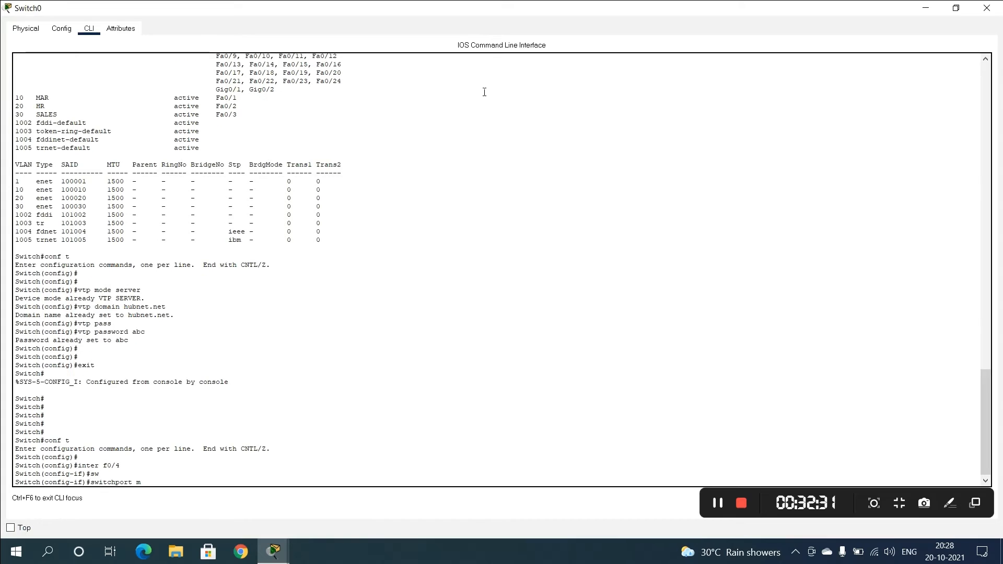
key(Tab)
text(tr)
key(Tab)
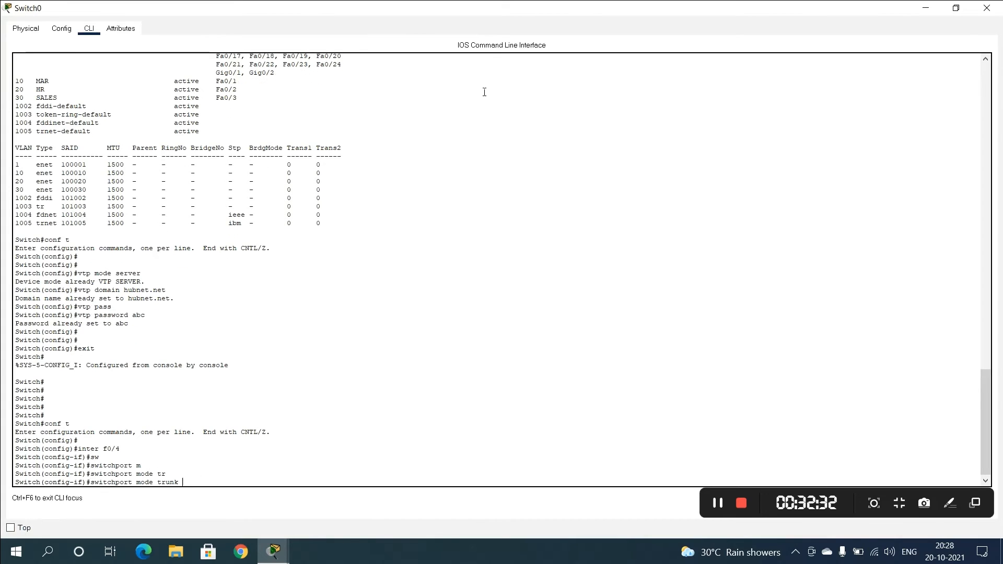
key(Return)
key(Return)
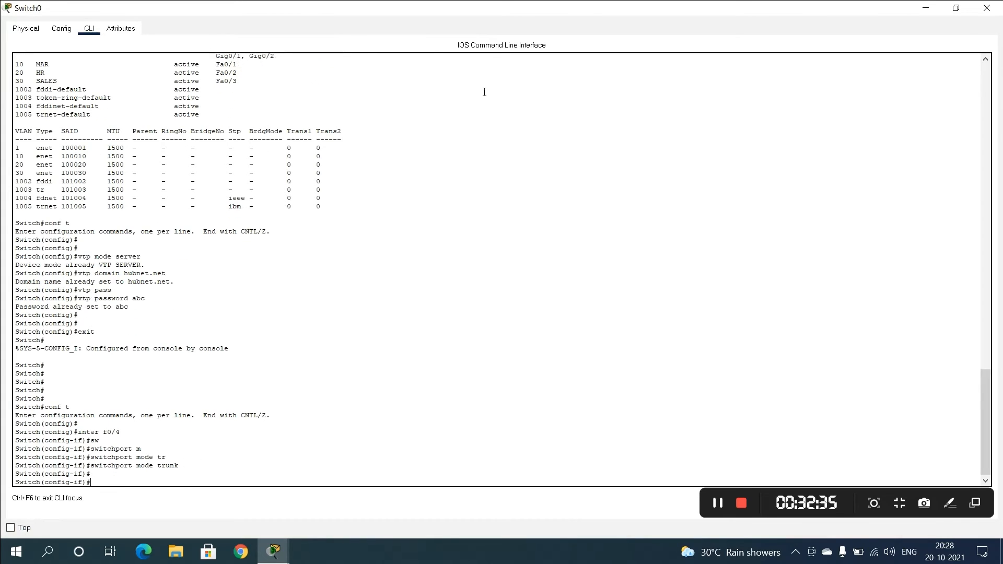
text(exit)
key(Return)
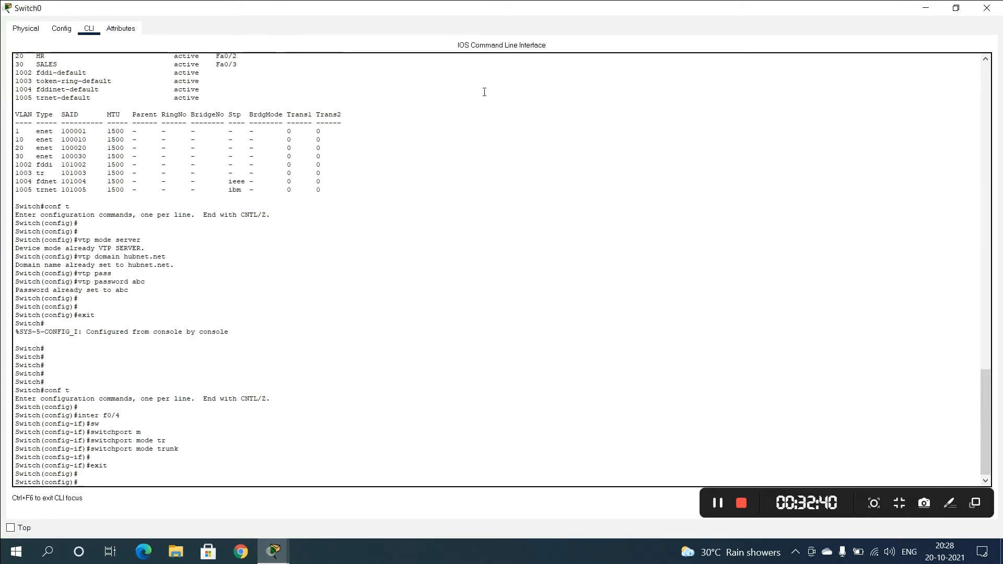
text(vtp mode)
click(991, 14)
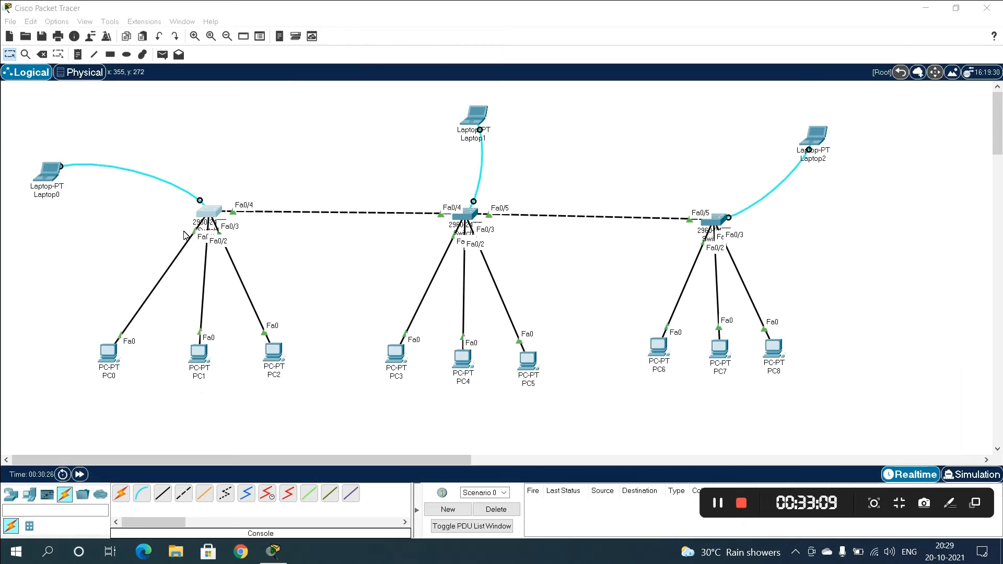
click(211, 213)
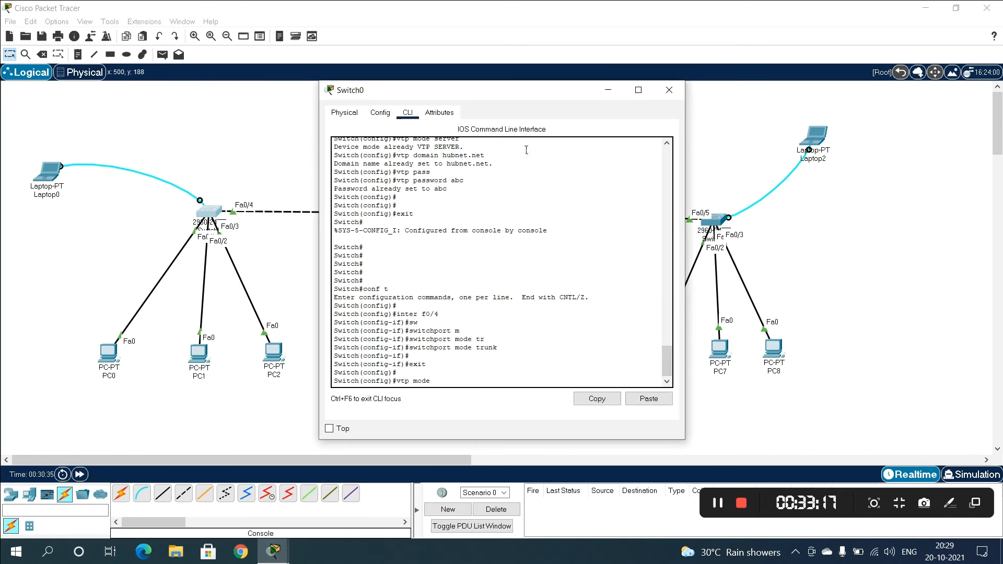
click(638, 90)
key(BackSpace)
key(BackSpace)
key(BackSpace)
key(BackSpace)
key(BackSpace)
key(BackSpace)
key(BackSpace)
key(BackSpace)
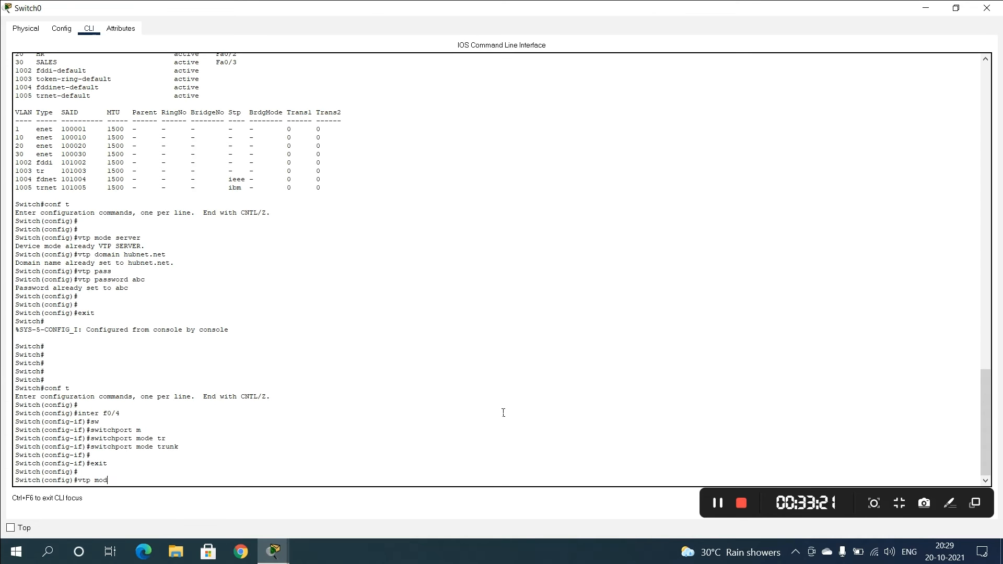
Step: End configuration mode on Switch0 and list its VLANs with show vlan
text(end)
key(Return)
text(show vlan)
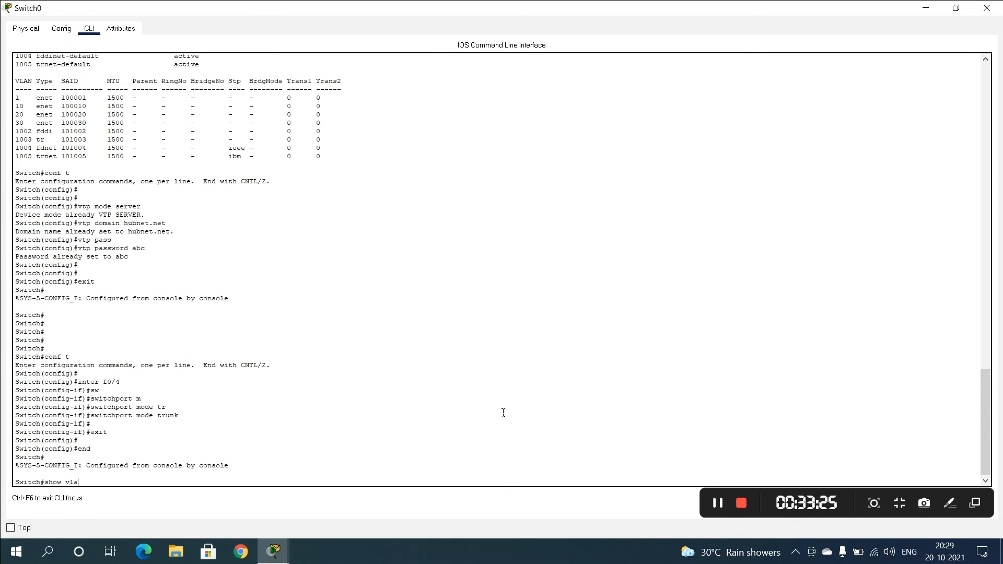
key(Return)
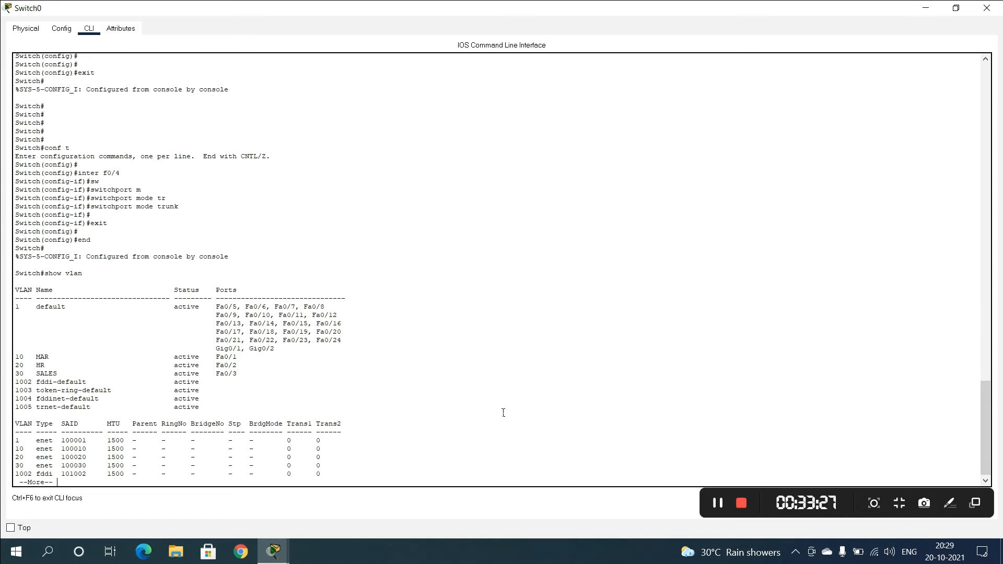
text(q)
Step: Re-enter global configuration on Switch0 and delete VLANs 10, 20 and 30
text(cont)
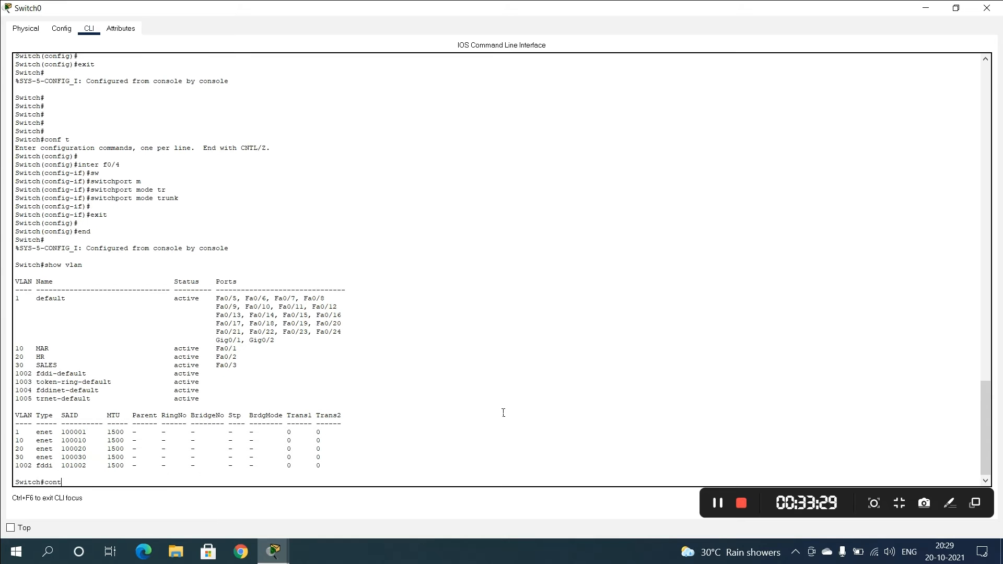
text( t)
key(Return)
text(no v)
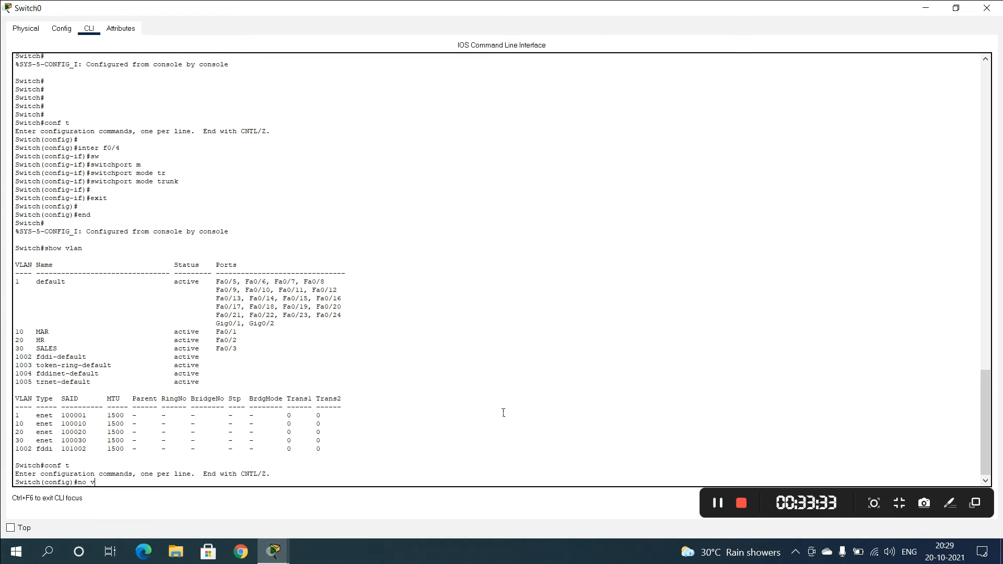
key(Tab)
text(lan 10)
key(Return)
text(no vlan 20)
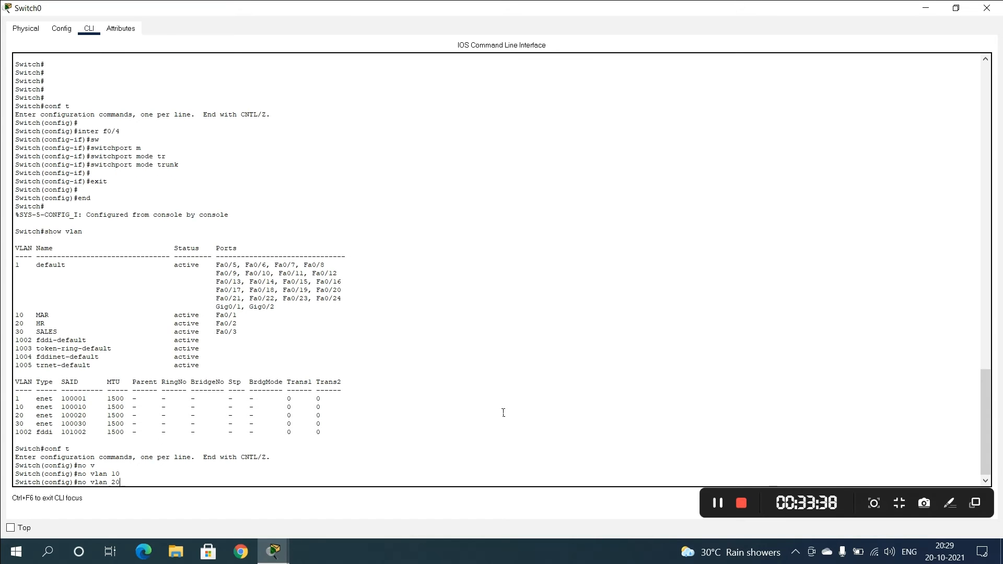
key(Return)
text(o )
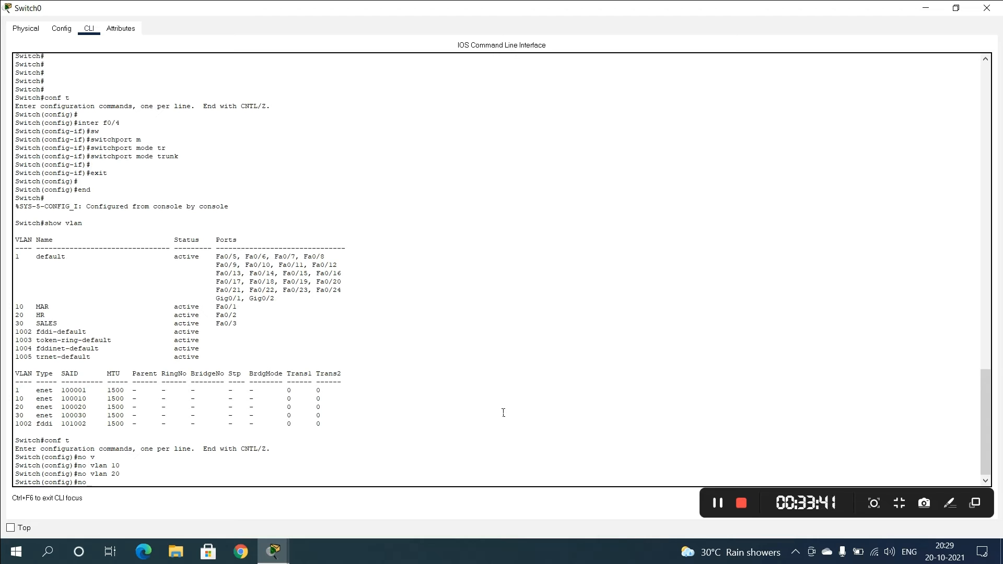
text(vlan 30)
key(Return)
key(Return)
Step: Return Switch0 to privileged mode and run show vlan to check its VLAN list after the deletions
text(end)
key(Return)
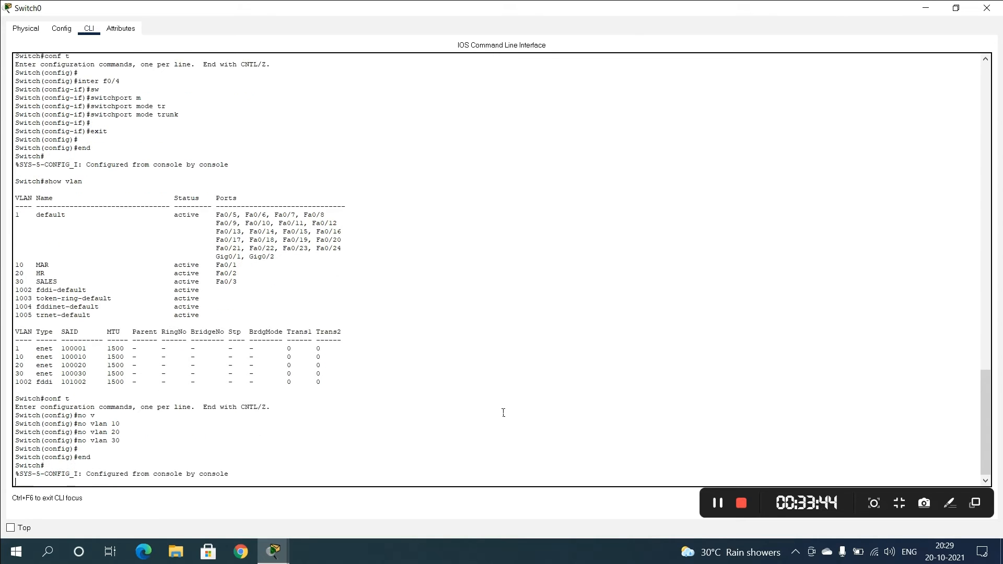
text(show v)
key(Tab)
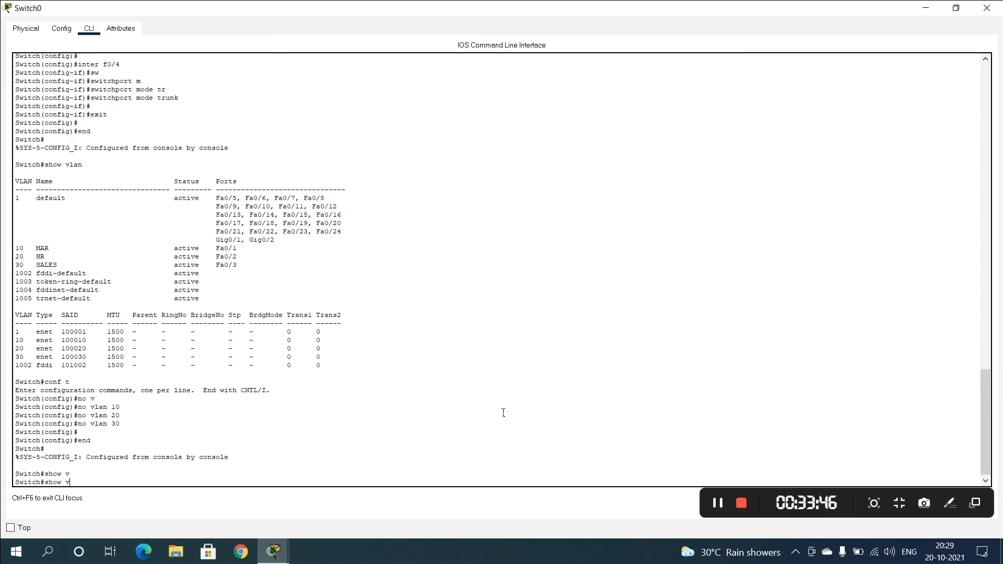
text(l)
key(Tab)
key(Return)
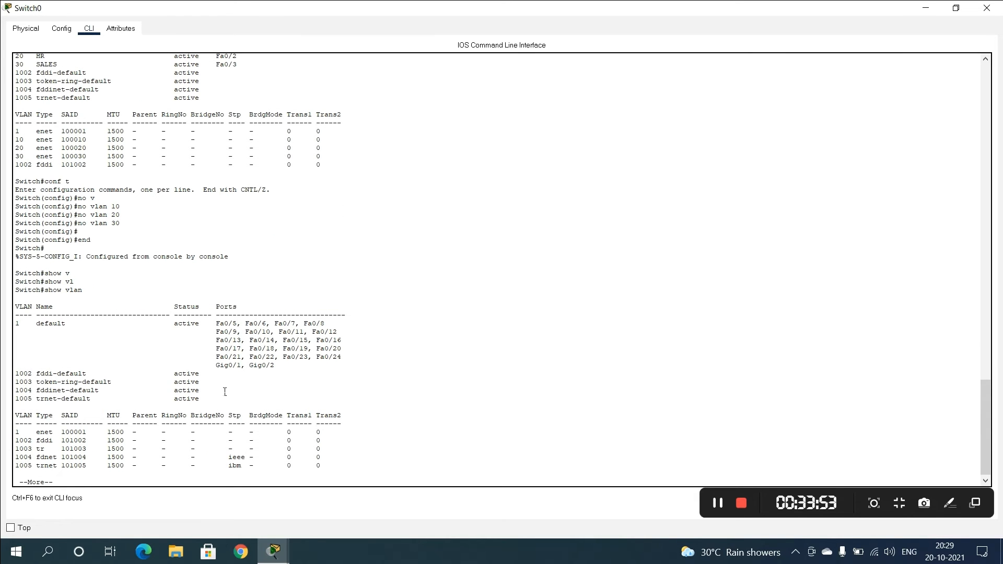
key(space)
Step: Enter global configuration on Switch0 and create VLAN 10 with the name hr
text(conf t)
key(Return)
text(vlan 1)
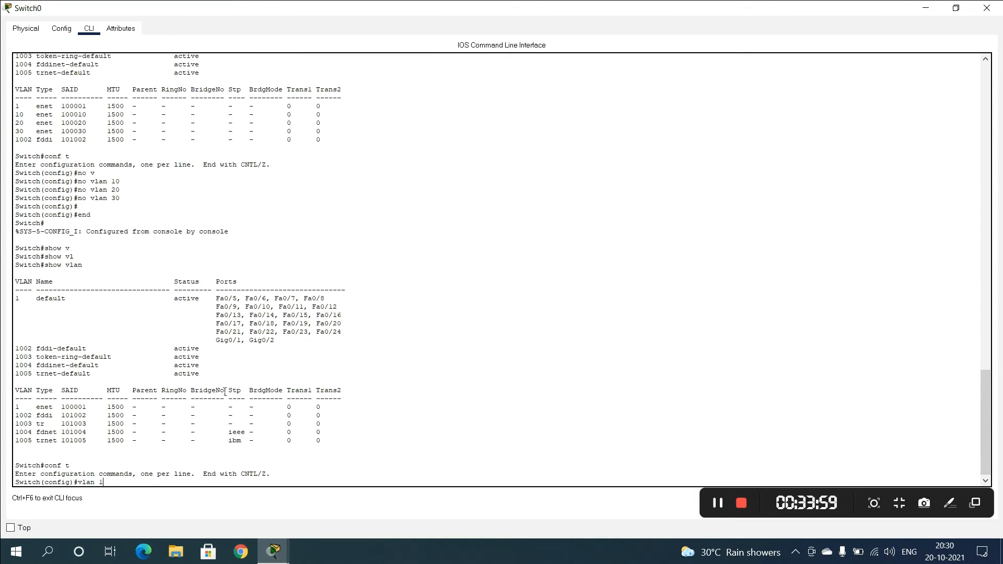
text(0)
key(Return)
text(name hr)
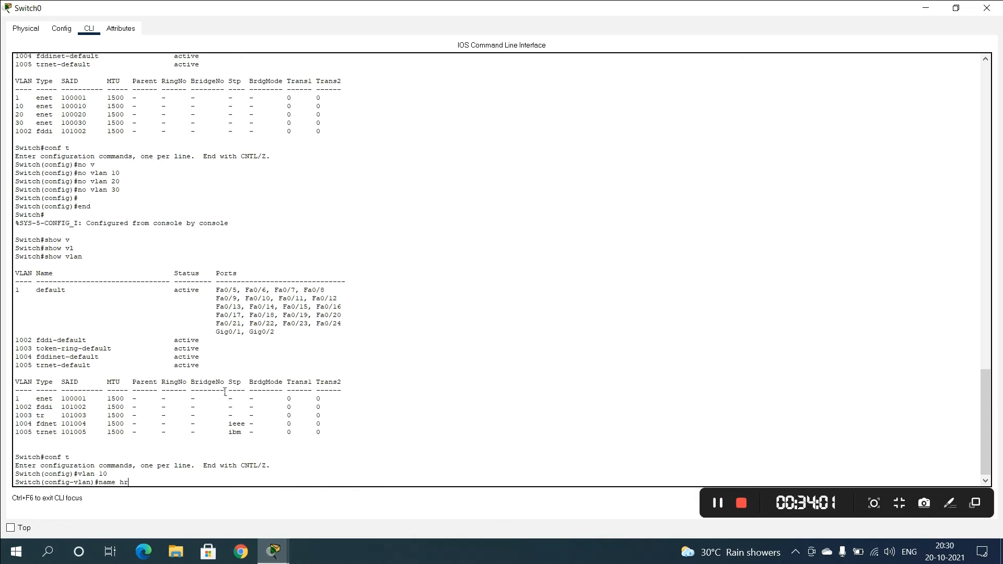
key(Return)
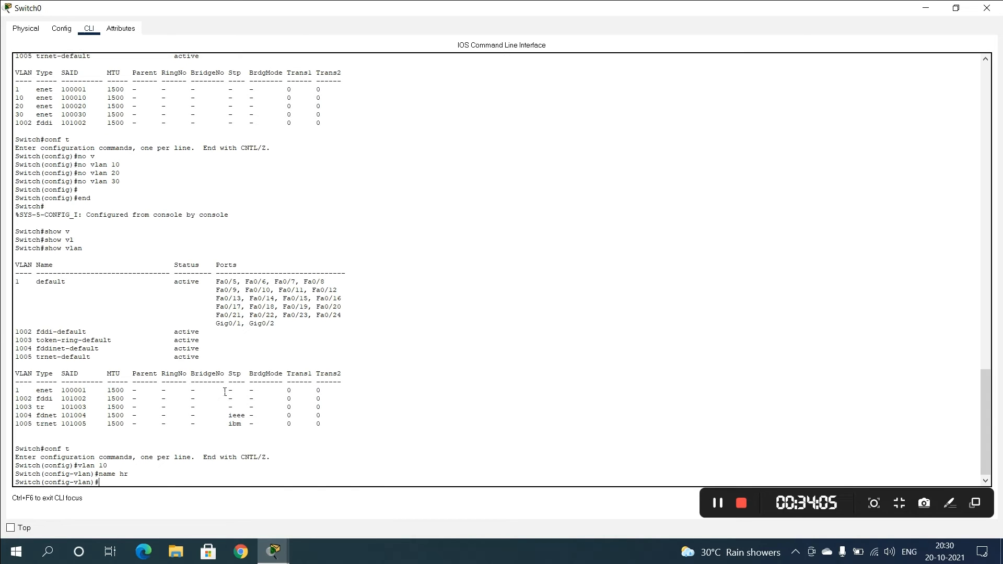
Step: Create VLAN 20 on Switch0 and name it sales
text(vlan 20)
key(Return)
text(na)
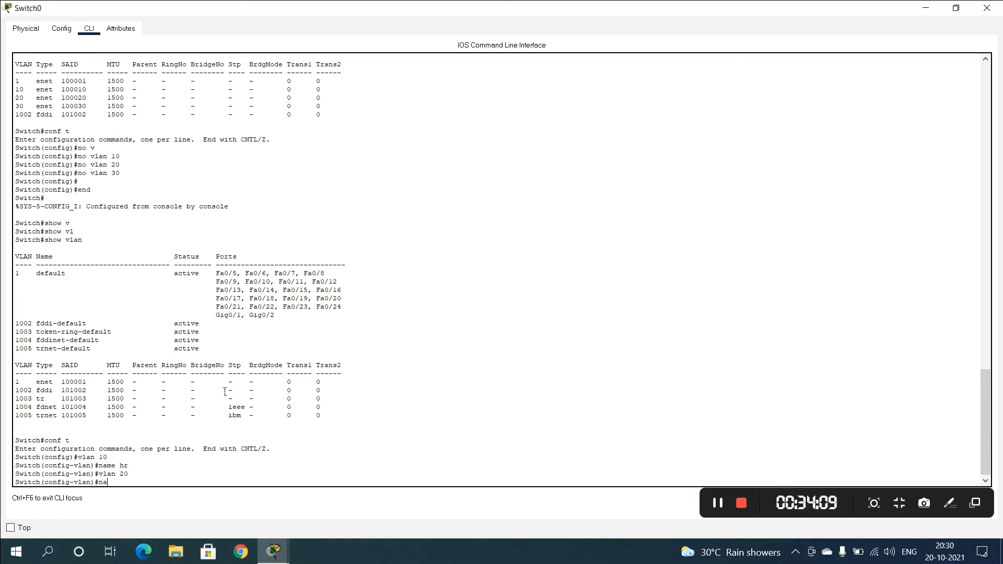
text(me sales)
key(Return)
Step: Create VLAN 30 on Switch0 and name it mar
text(vlan)#vlan)
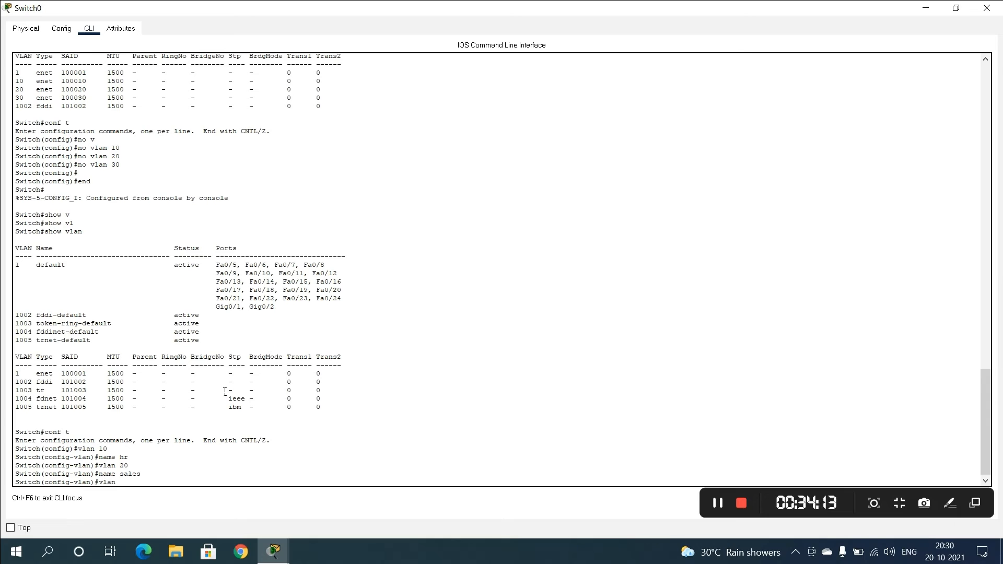
text( 30)
key(Return)
text(name mar)
key(Return)
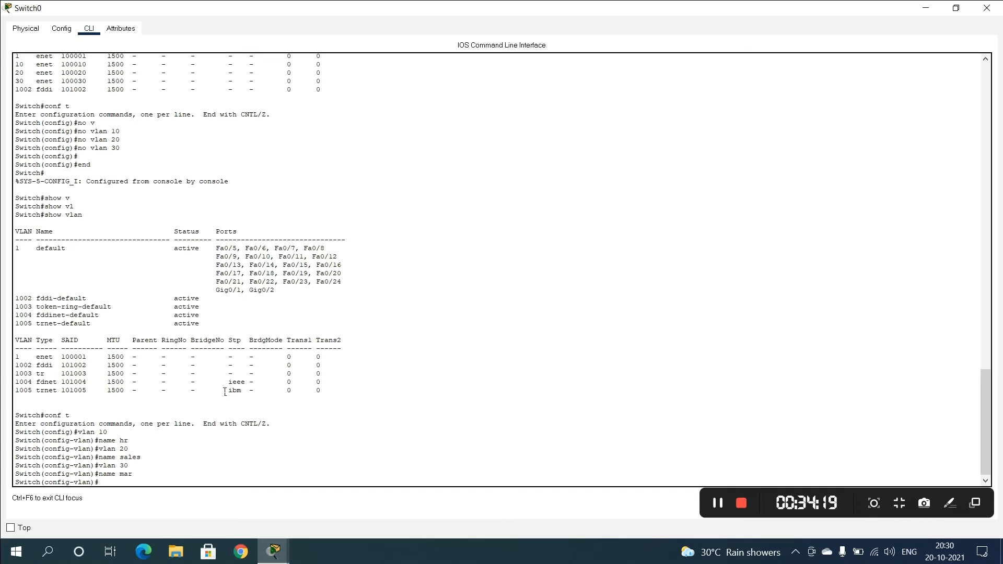
Step: Return Switch0 to privileged mode, run show vlan to check VLANs 10, 20 and 30, and close its window
text(exit)
key(Return)
key(Return)
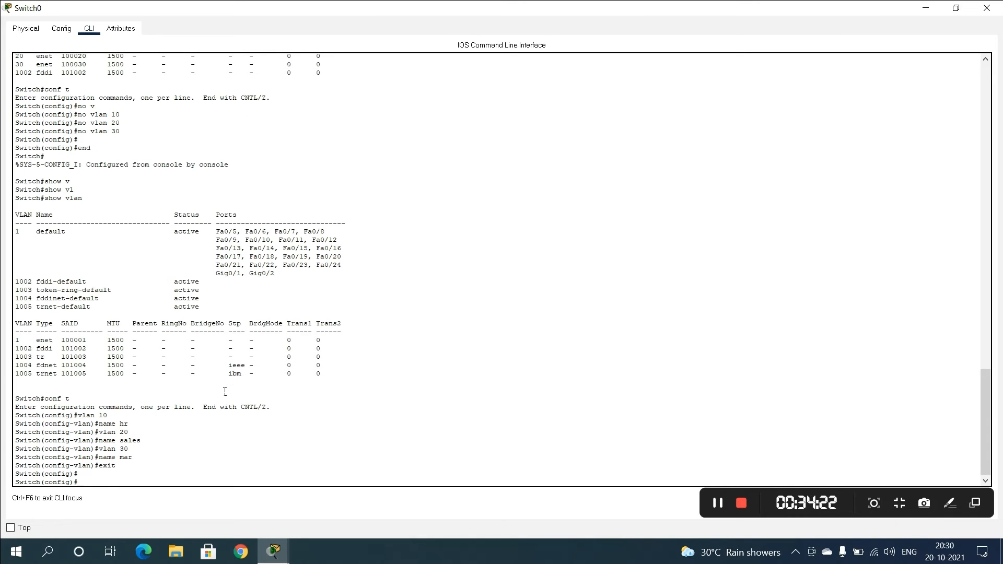
text(exit)
key(Return)
key(Return)
key(Return)
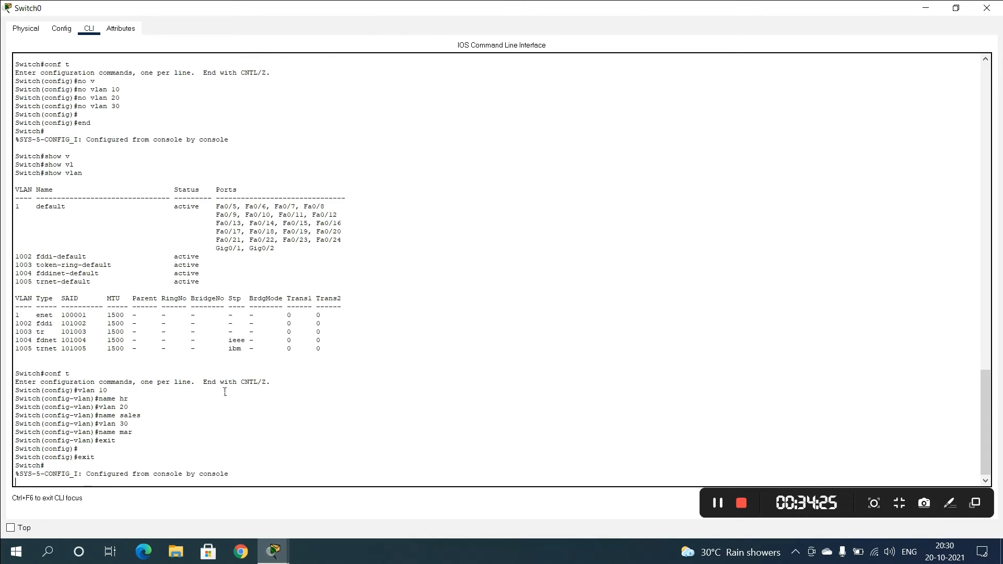
text(show vlan)
key(Return)
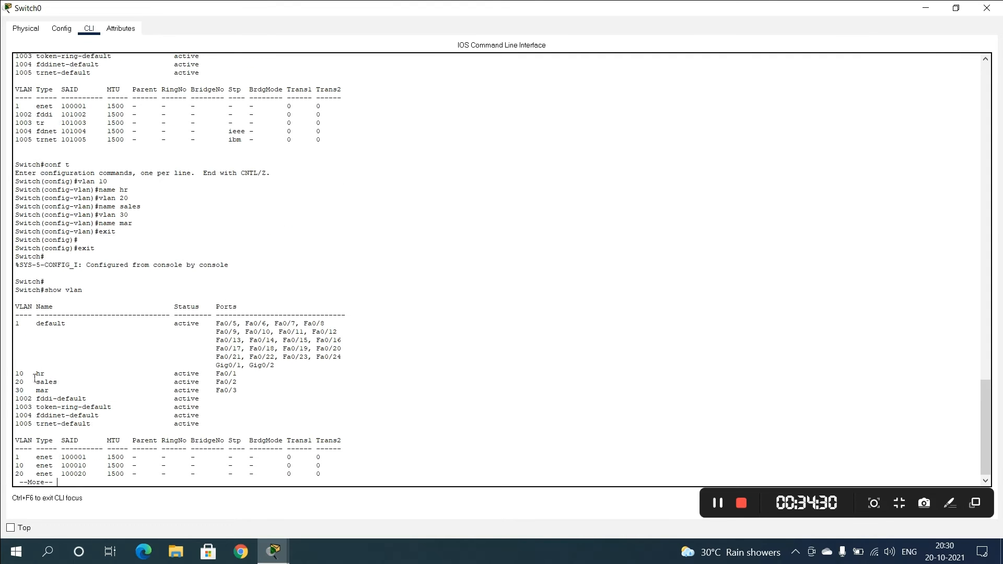
drag(16, 376, 250, 396)
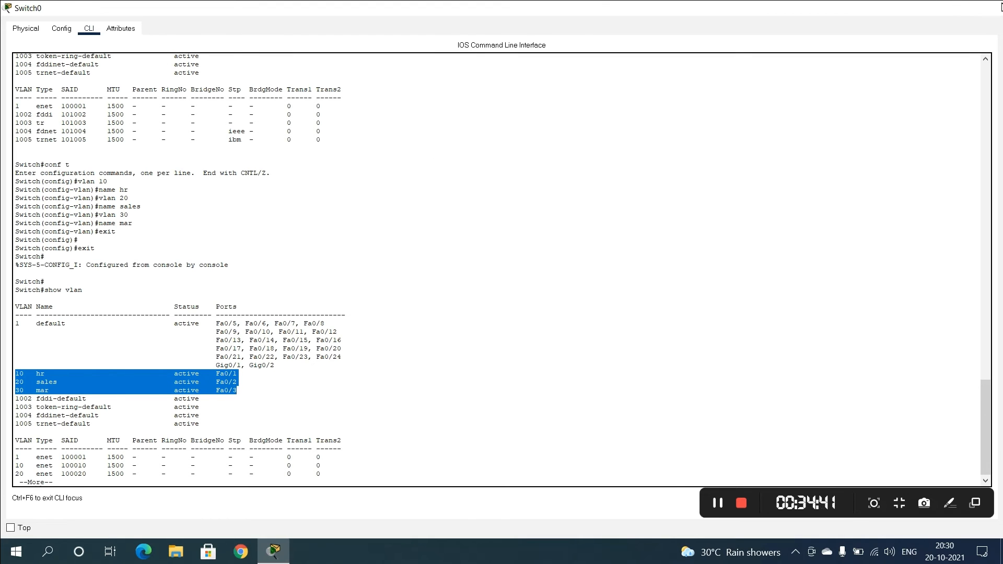
click(986, 8)
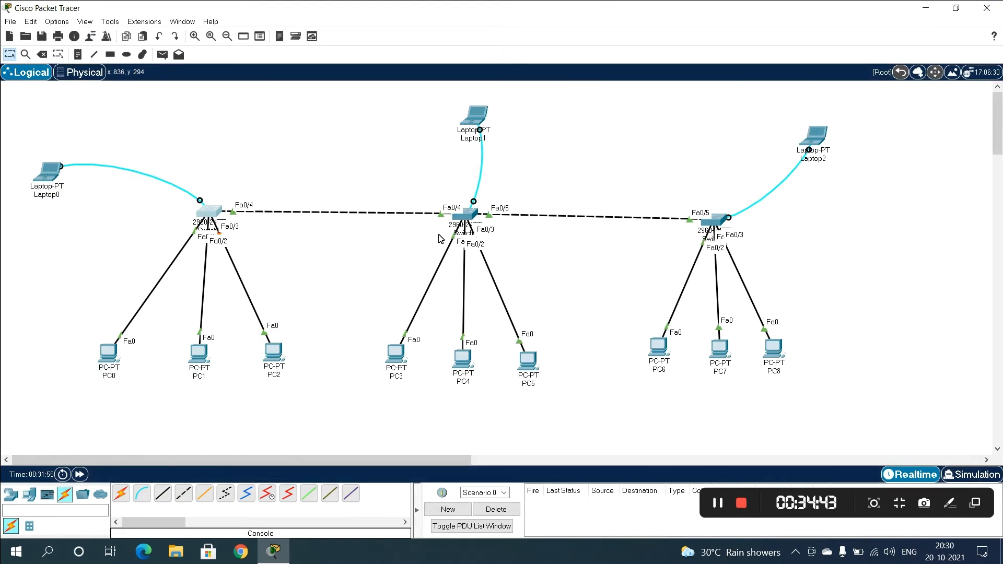
Step: Run show vlan on Switch1 in a maximized CLI window to check for VLANs 10, 20 and 30, and close the window
click(468, 221)
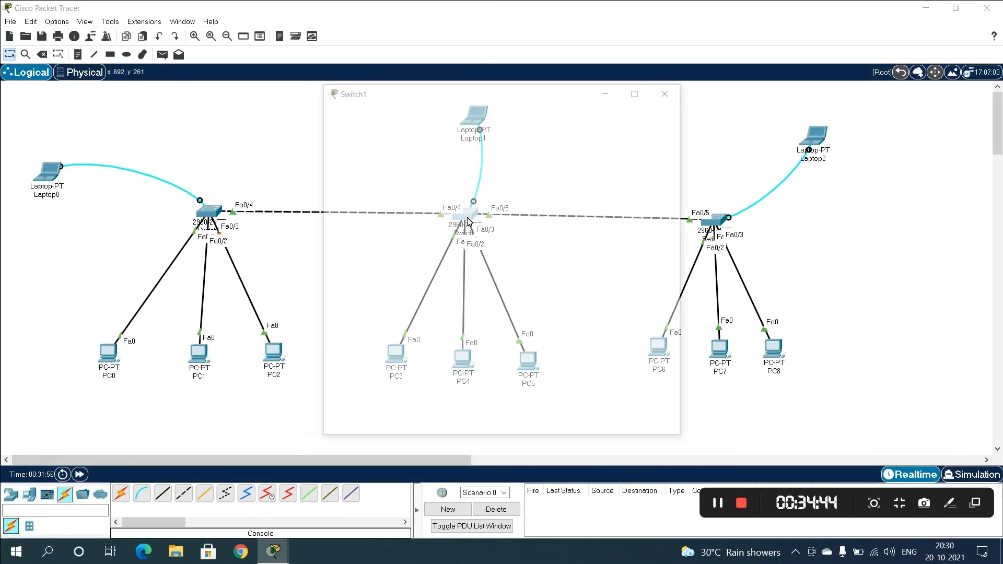
click(638, 90)
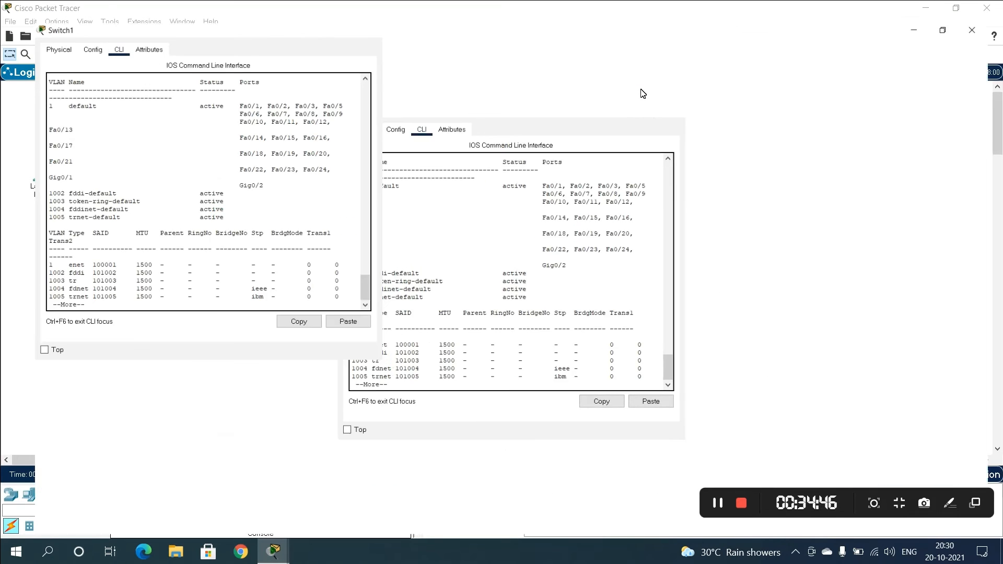
key(Return)
key(Return)
key(Return)
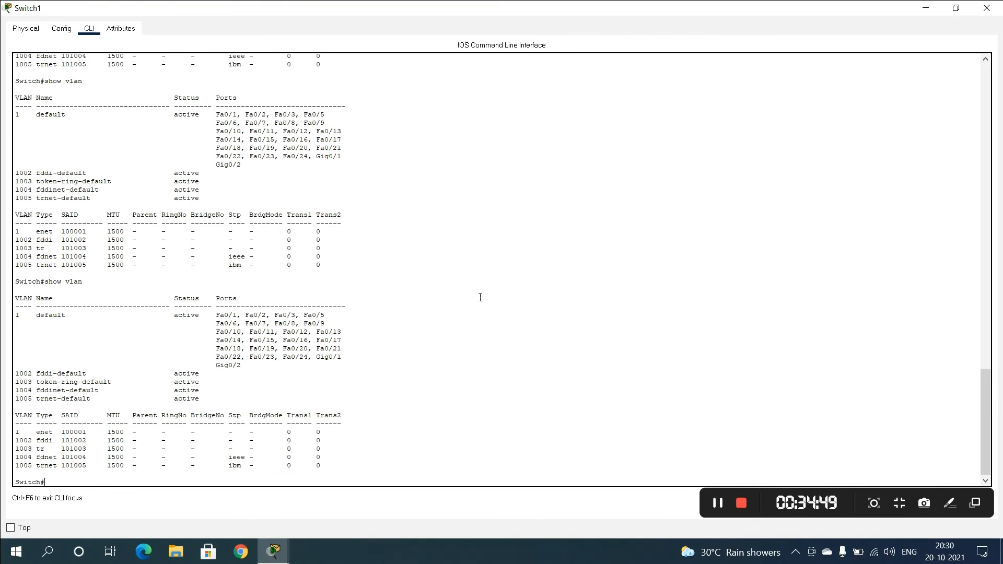
key(Up)
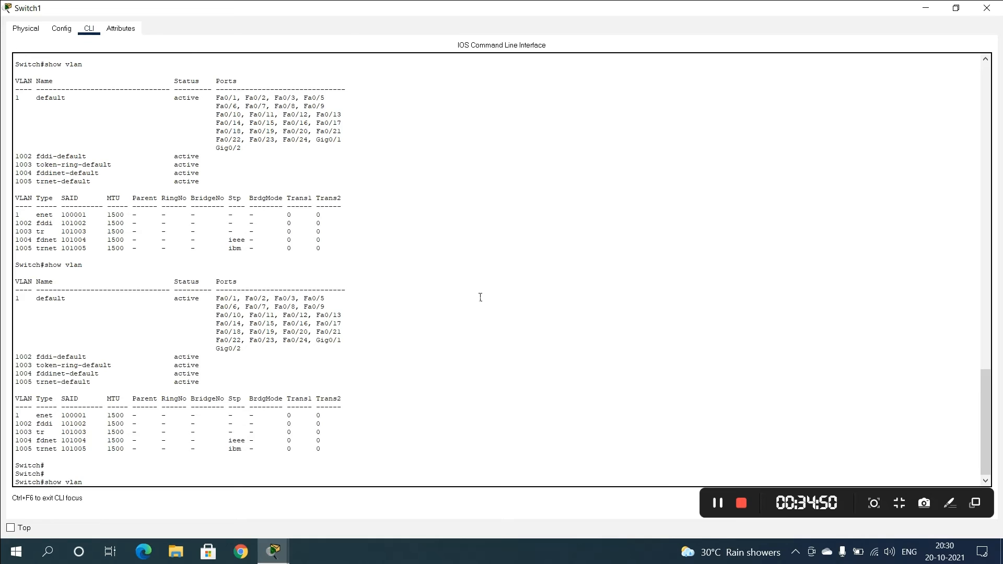
key(Return)
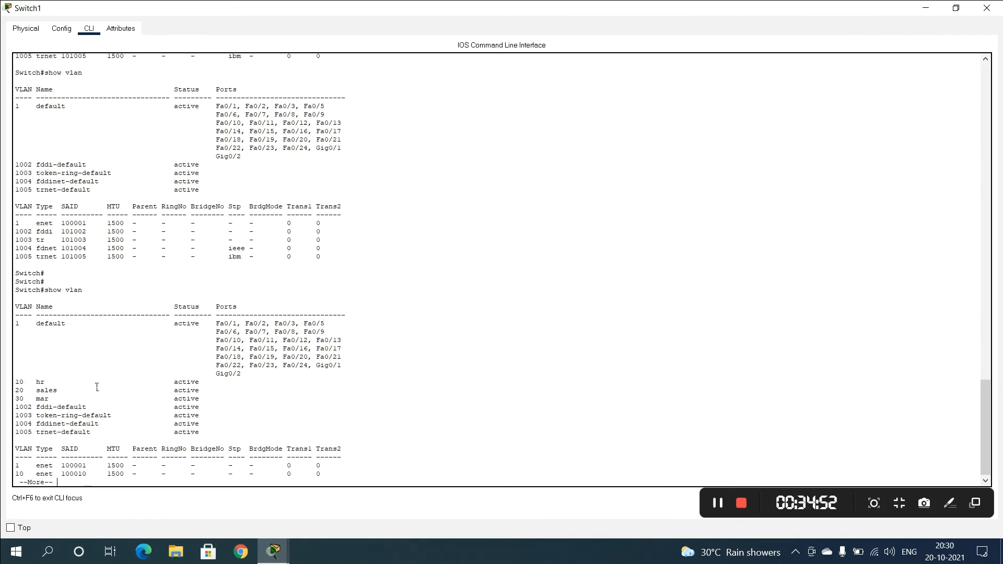
drag(21, 390, 73, 402)
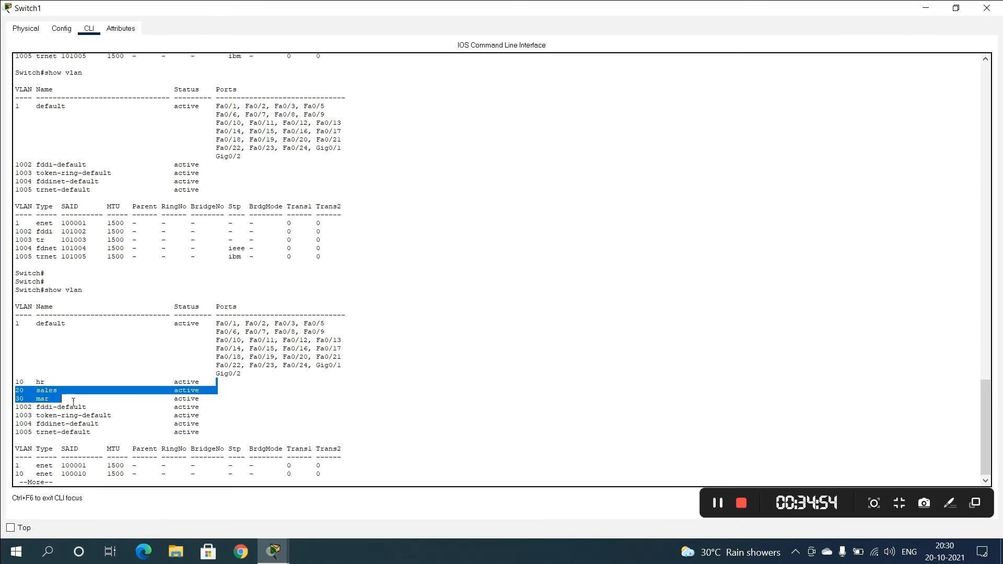
drag(21, 383, 222, 405)
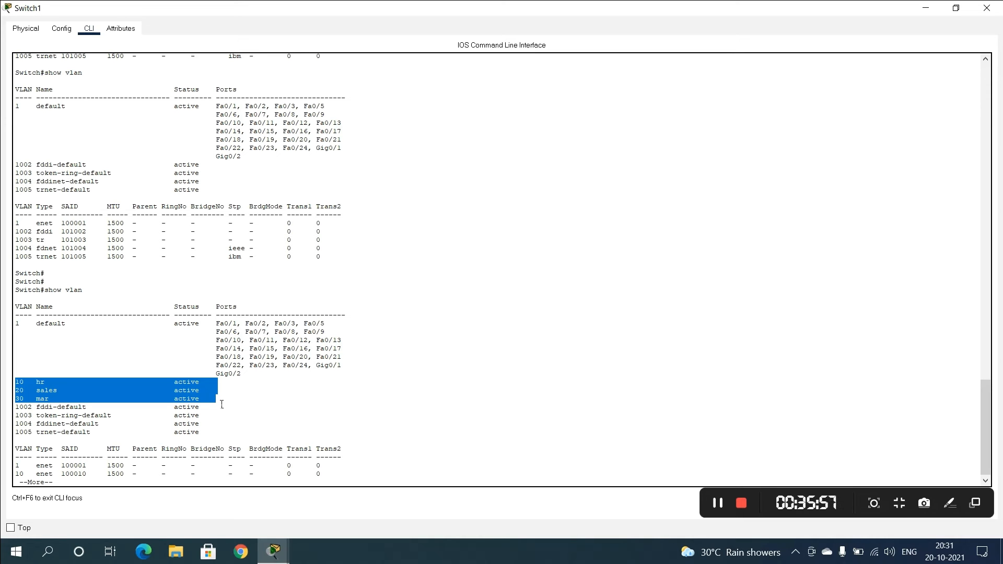
click(986, 8)
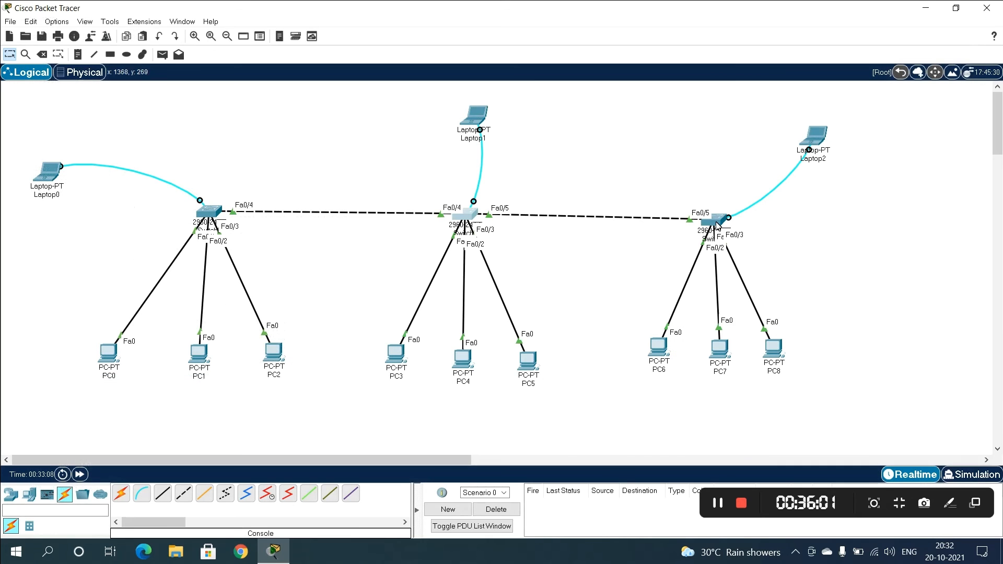
Step: Open Switch2's command line in a maximized window and enter privileged mode
click(717, 225)
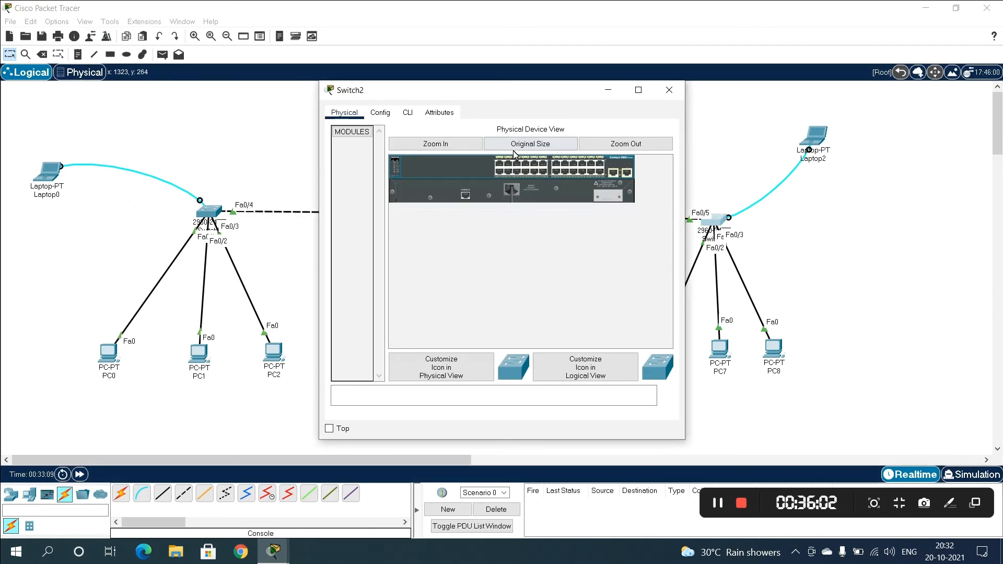
click(406, 112)
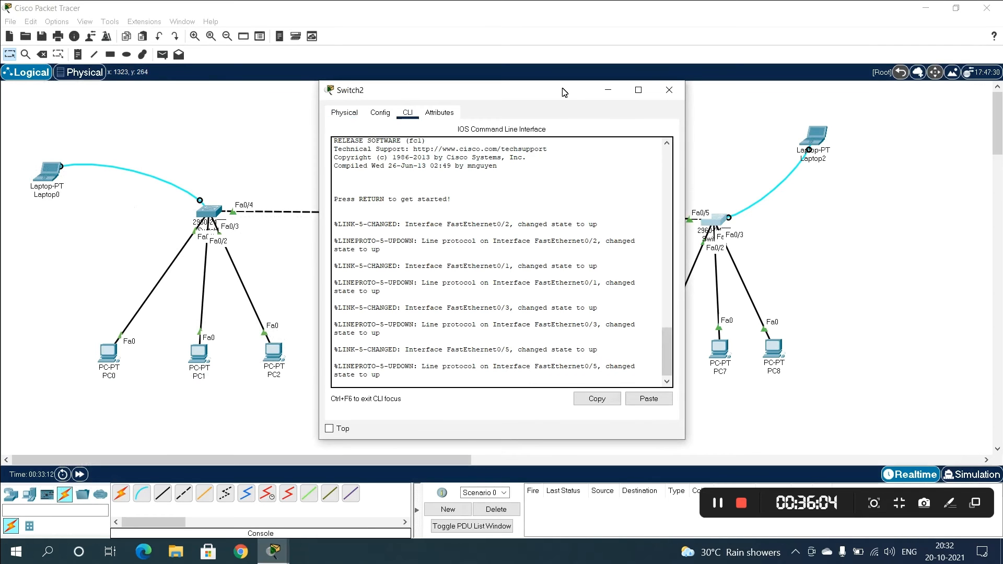
click(638, 90)
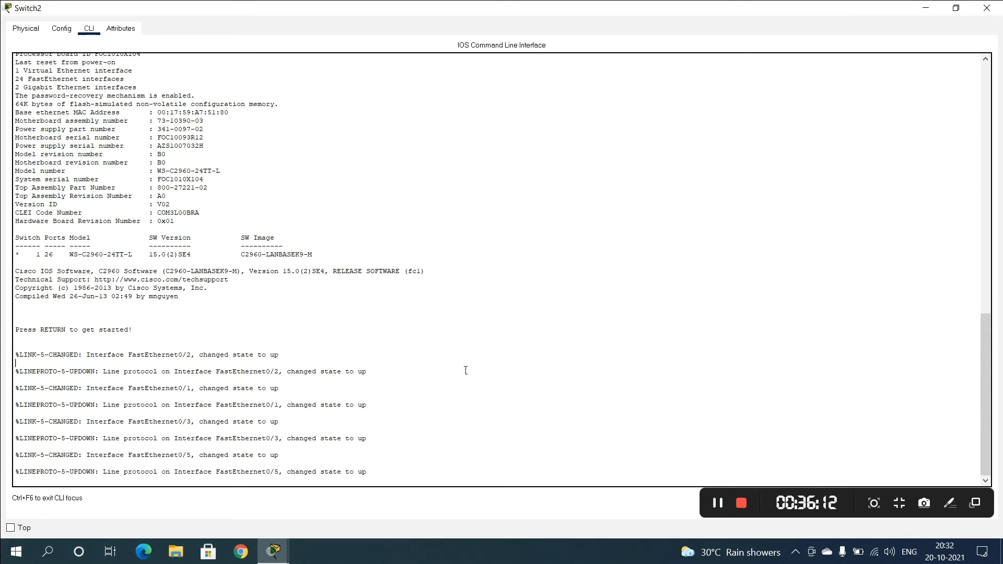
key(Return)
key(Return)
key(Return)
key(Return)
text(en)
key(Return)
Step: Run show vlan twice on Switch2 to check its VLAN list, and close the window
text(show vlan)
key(Return)
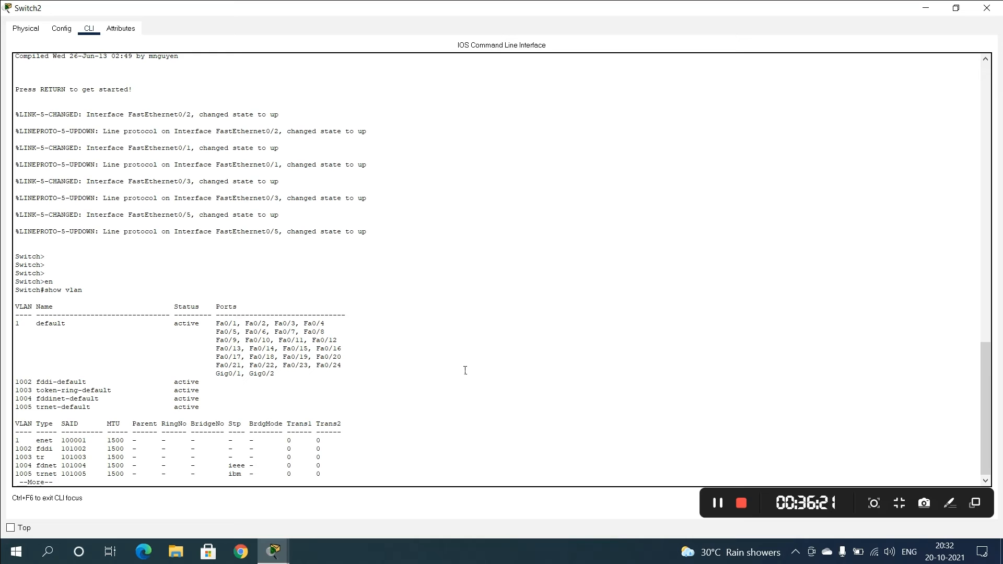
key(Return)
key(Up)
key(Return)
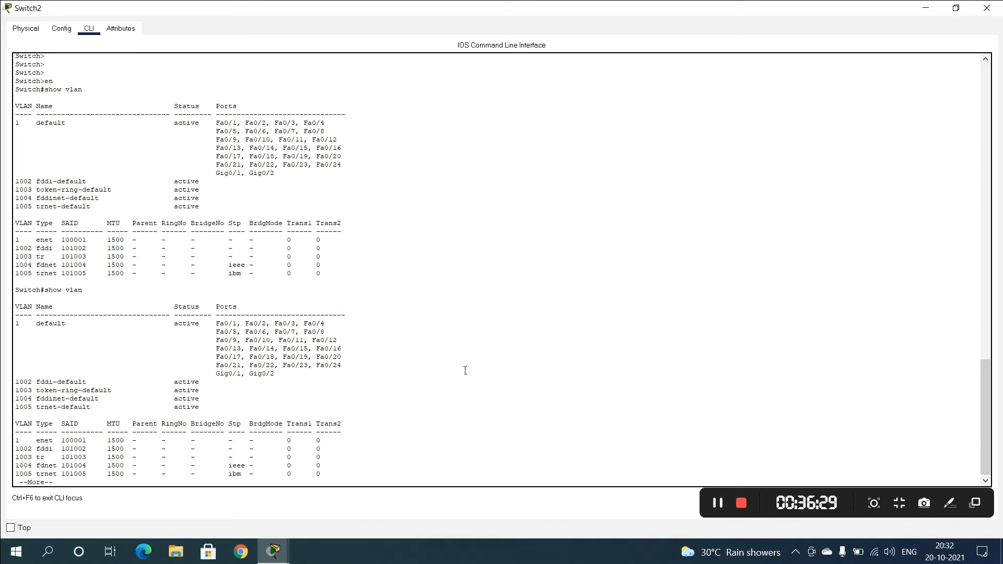
key(space)
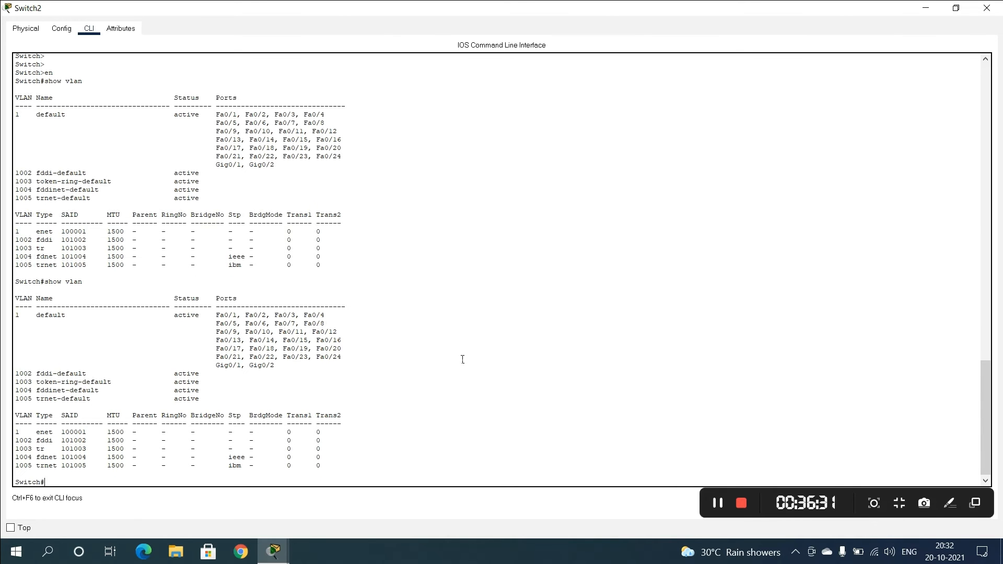
click(987, 8)
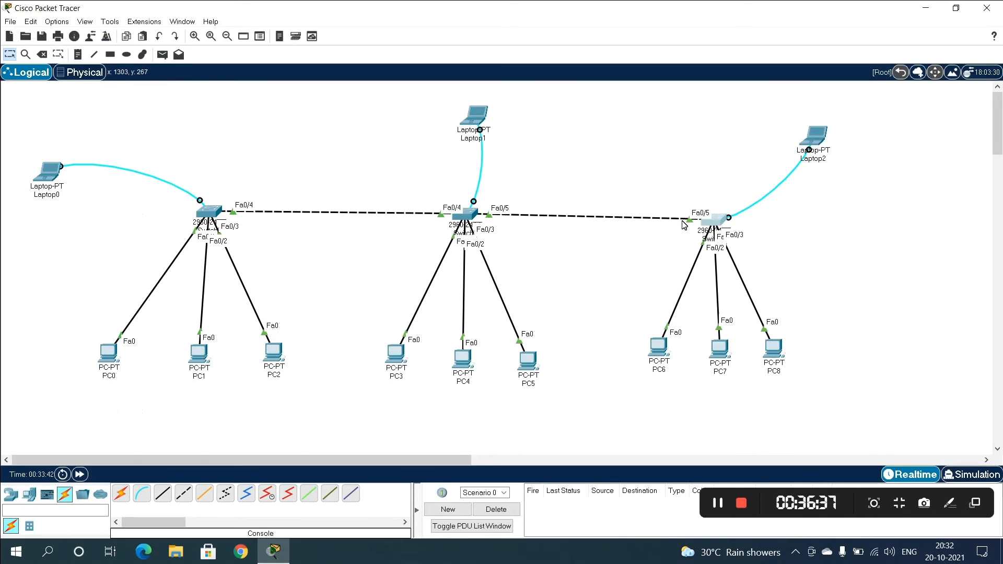
Step: Reopen Switch1's command line and enter interface configuration for f0/5 through global configuration mode
click(462, 217)
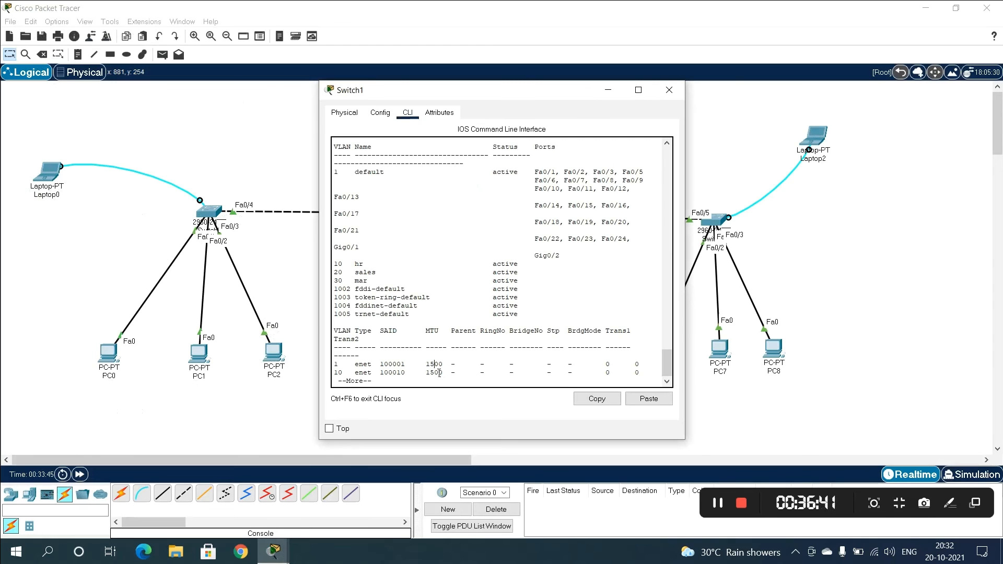
scroll(439, 373, down, 2)
key(space)
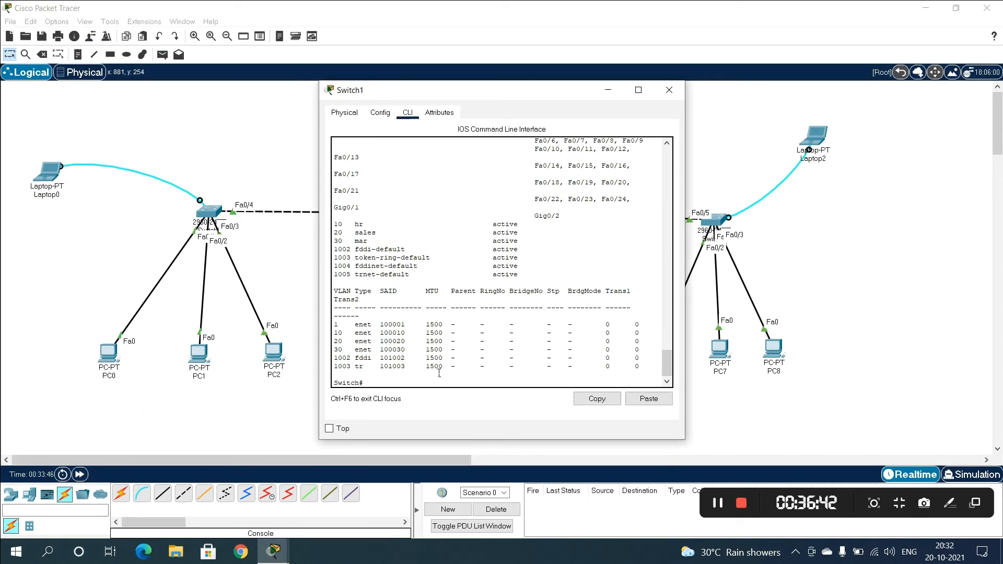
text(conf t)
key(Return)
text(inter f0)
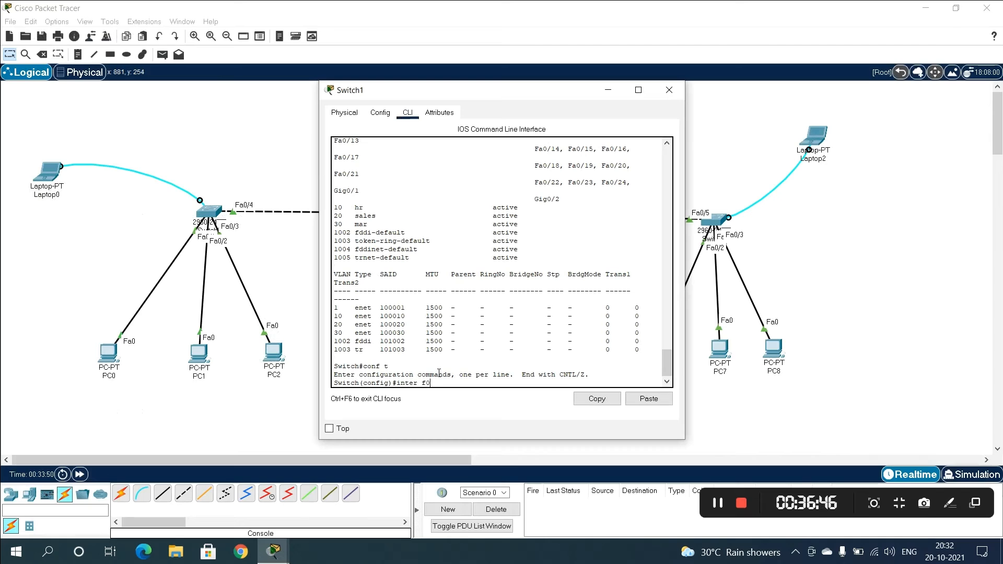
text(/5)
key(Return)
Step: Set Switch1's f0/5 interface to switchport mode trunk and close the switch window
text(sw)
key(Tab)
text(m)
key(Tab)
text(tr)
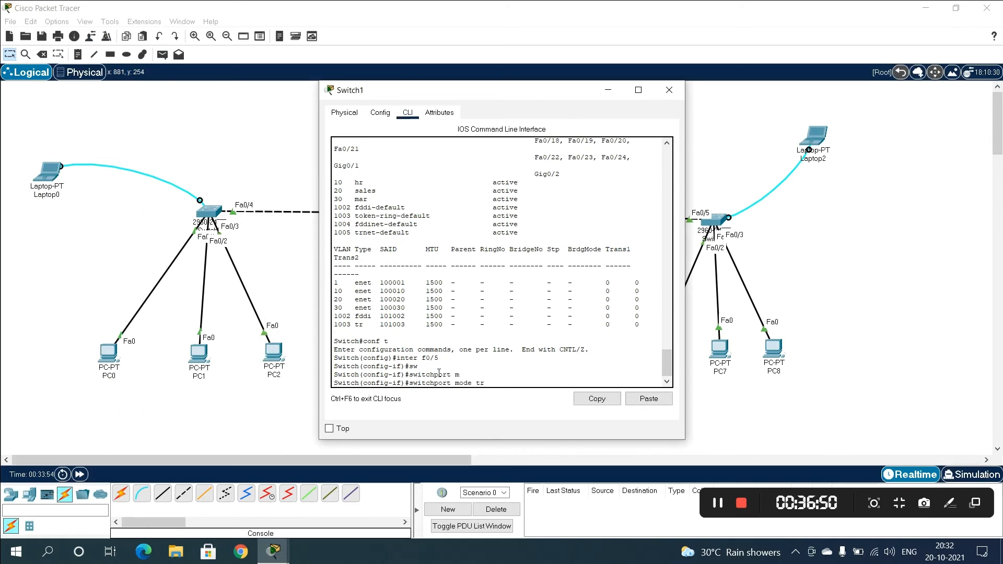
key(Tab)
key(Return)
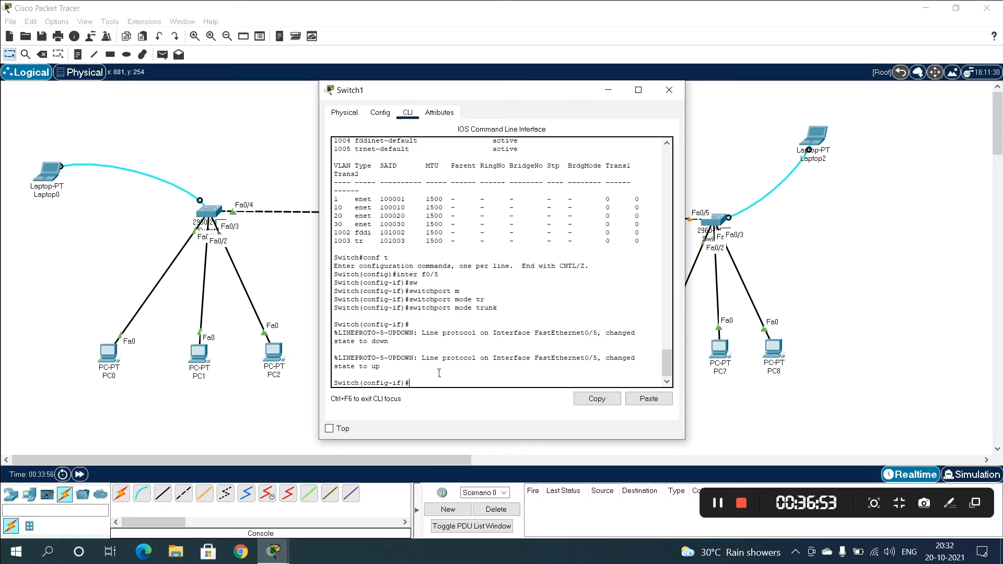
click(667, 92)
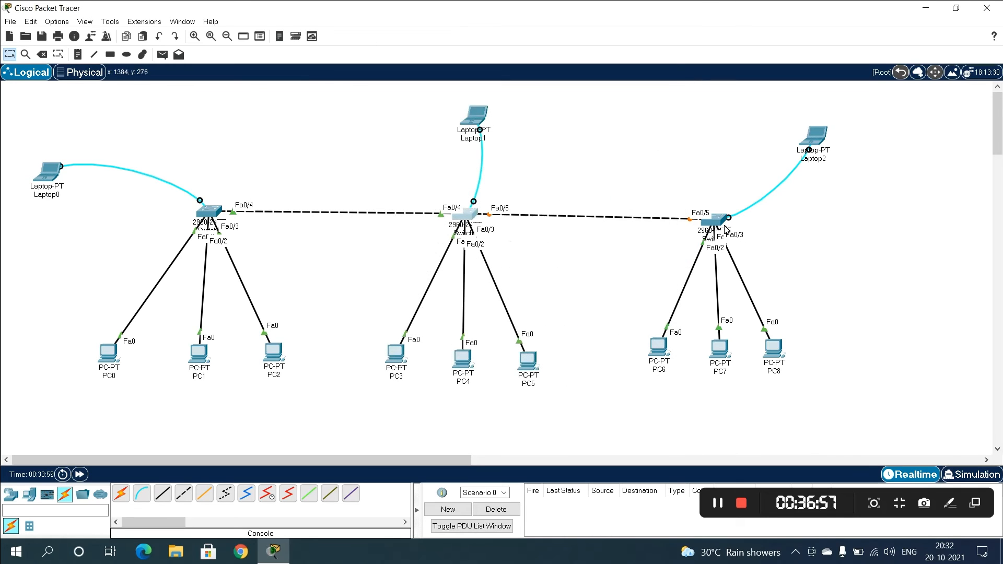
Step: Reopen Switch2's command line and enter interface configuration for f0/5 through global configuration mode
click(719, 222)
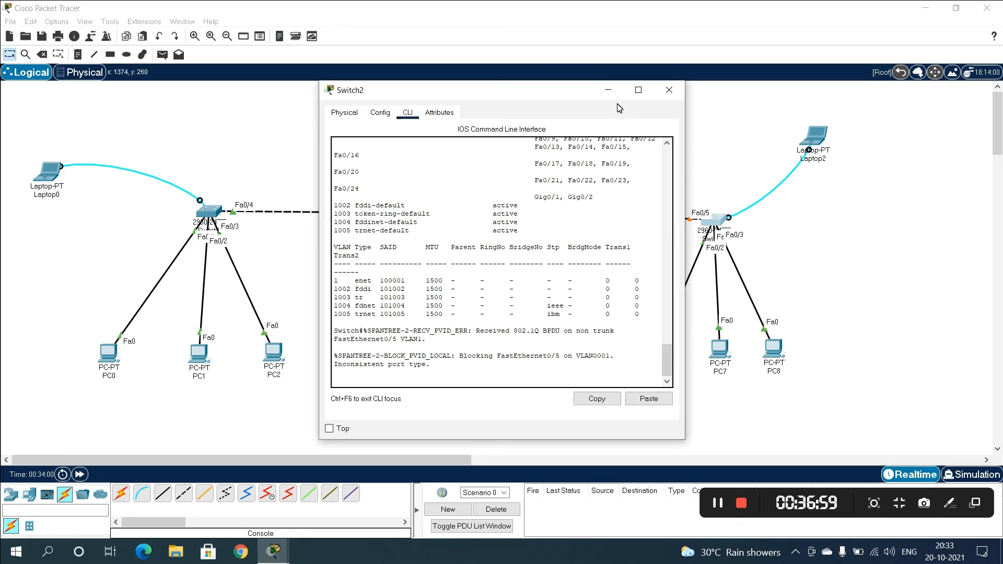
key(Return)
text(conf t)
key(Return)
text(inter f0/5)
key(Return)
Step: Set Switch2's f0/5 interface to switchport mode trunk, exit interface configuration and close the switch window
text(sw)
key(Tab)
text(m)
key(Tab)
text(t)
key(Tab)
key(Return)
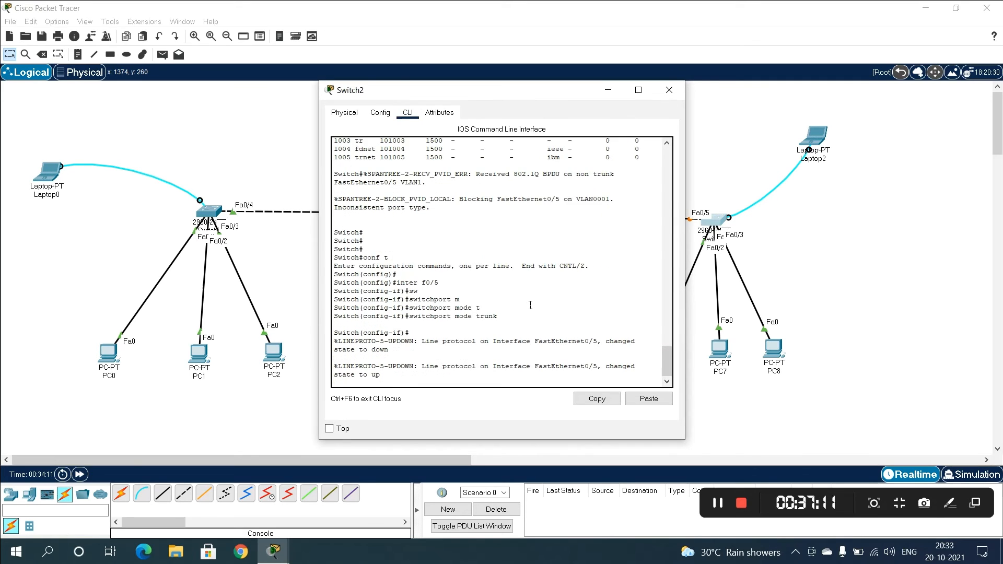
text(exit)
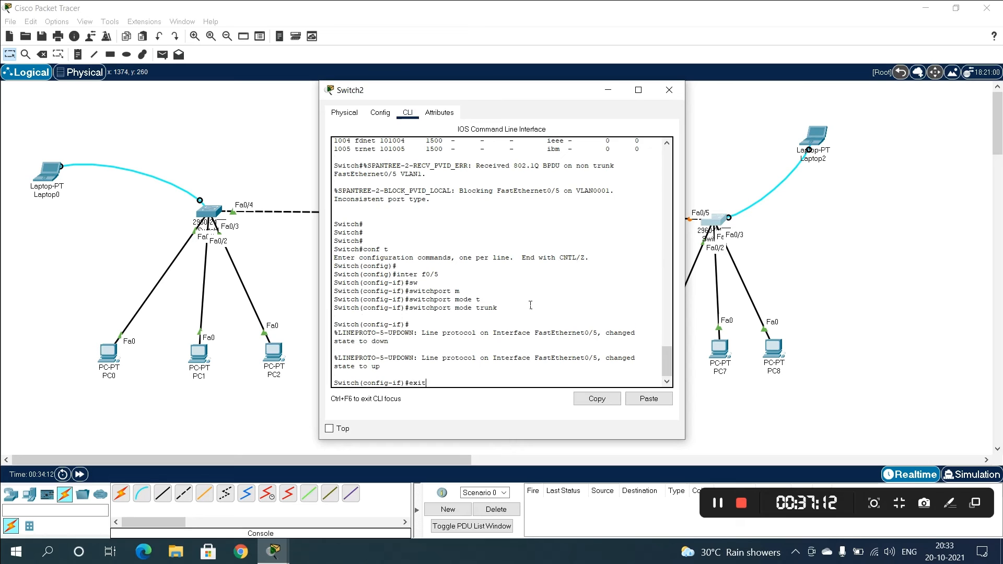
key(Return)
key(Return)
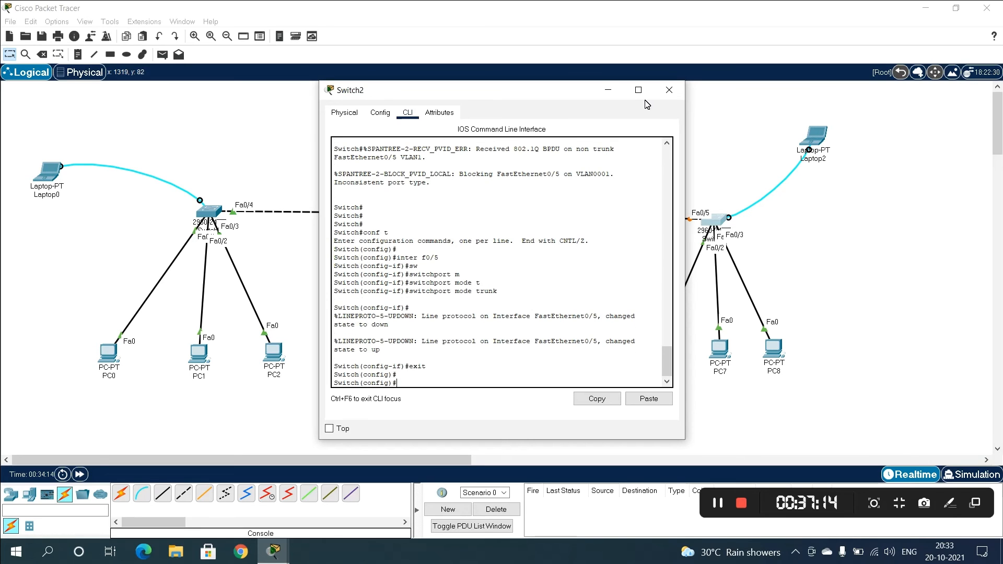
drag(551, 95, 415, 85)
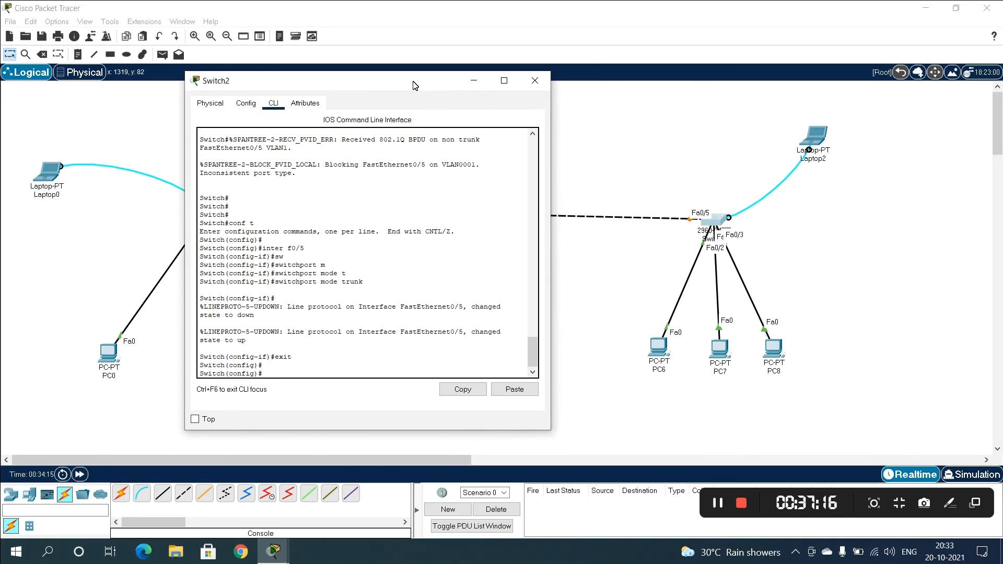
click(535, 80)
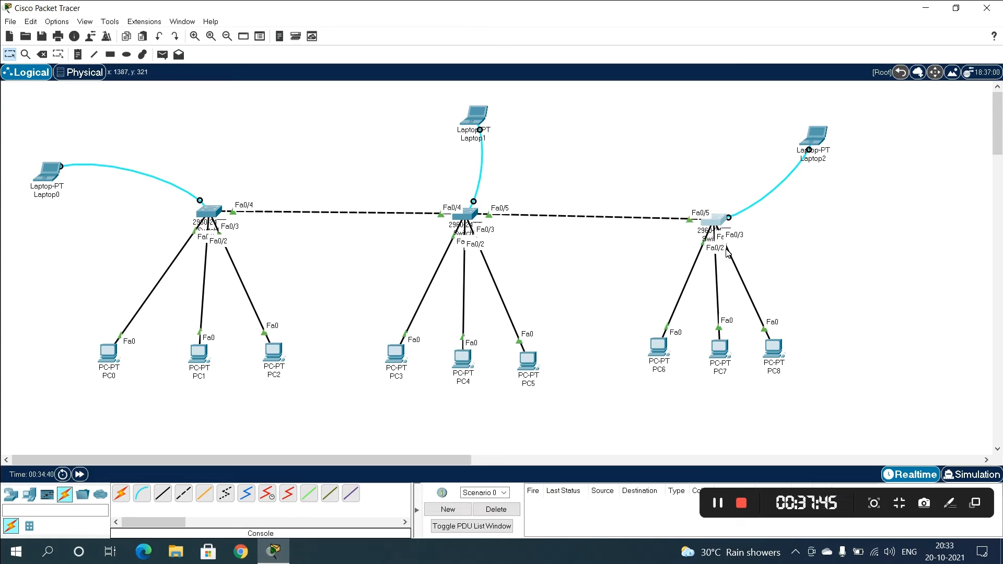
Step: Reopen Switch2's command line and set its VTP mode to client from global configuration mode
click(720, 221)
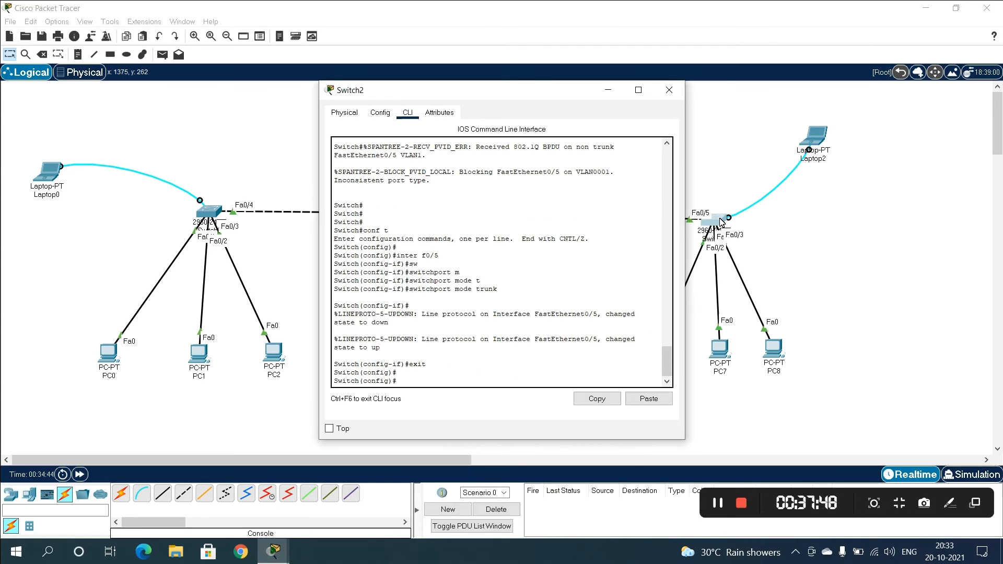
key(Return)
key(Return)
key(Return)
key(Return)
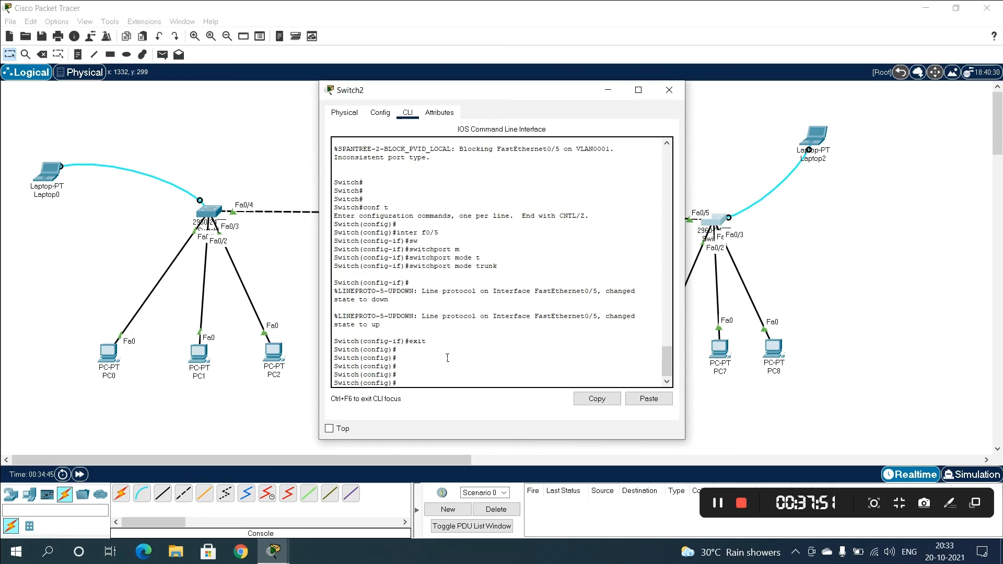
text(v)
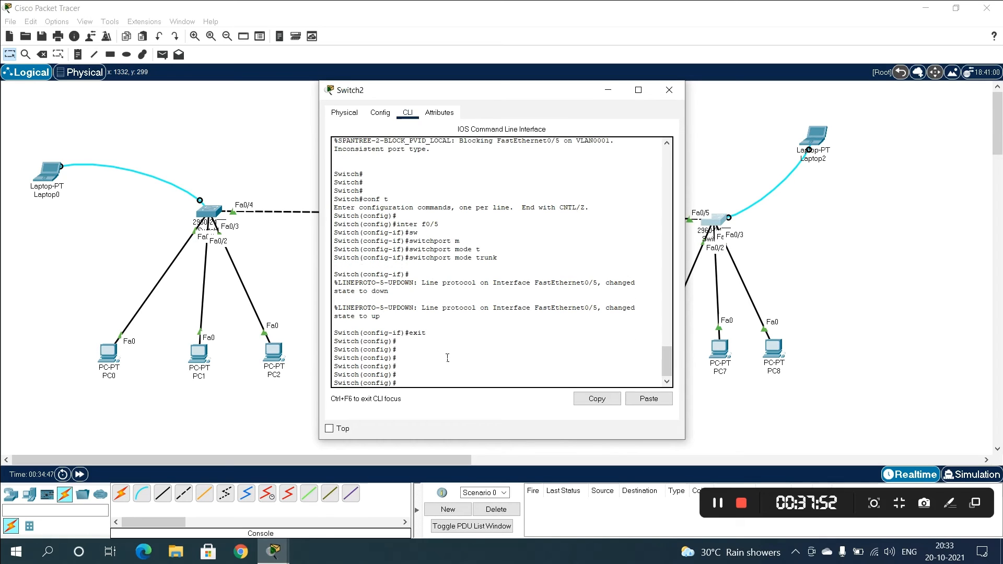
text(tp mode)
key(Tab)
text(cl)
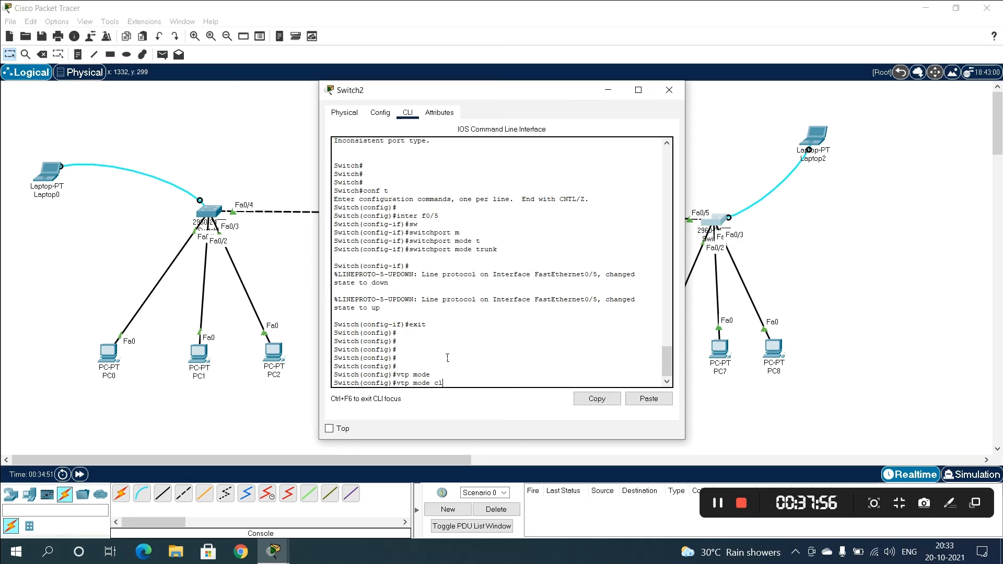
key(Tab)
key(Return)
Step: Set Switch2's VTP domain to hubnet.net
text(vtp domain hubnet)
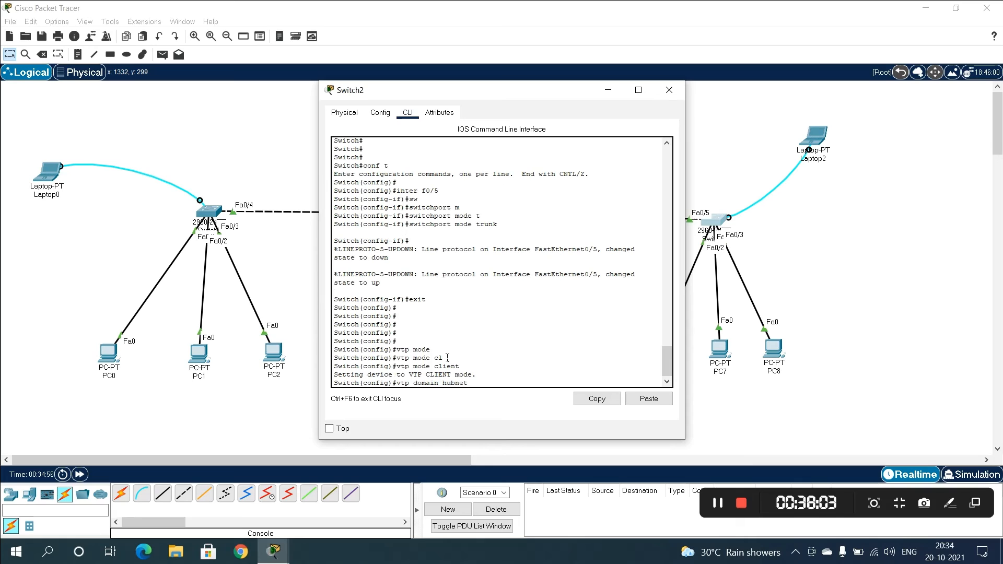
text(.net)
key(Return)
Step: Enter the VTP password on Switch2 from global configuration mode
text(vtp)
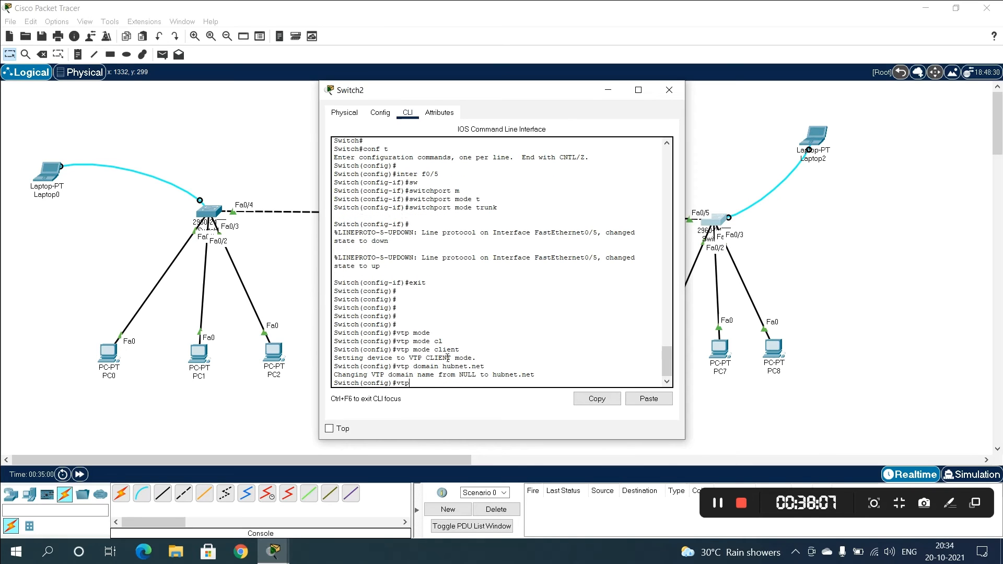
text( pass)
key(Tab)
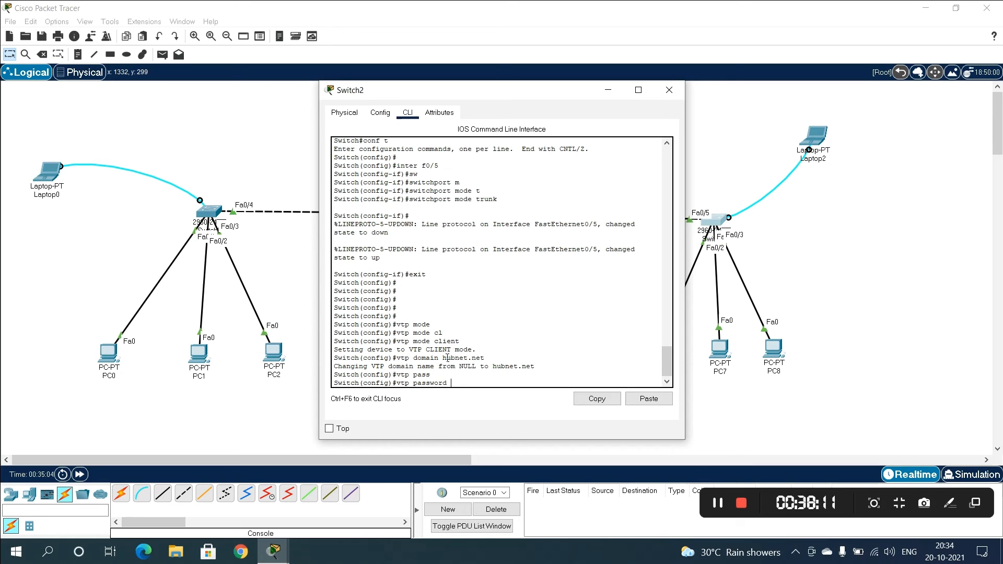
text(abc)
key(Return)
key(Return)
Step: Exit configuration mode on Switch2, run show vlan to examine the entries for VLANs 10, 20 and 30, and close the switch window
text(exit)
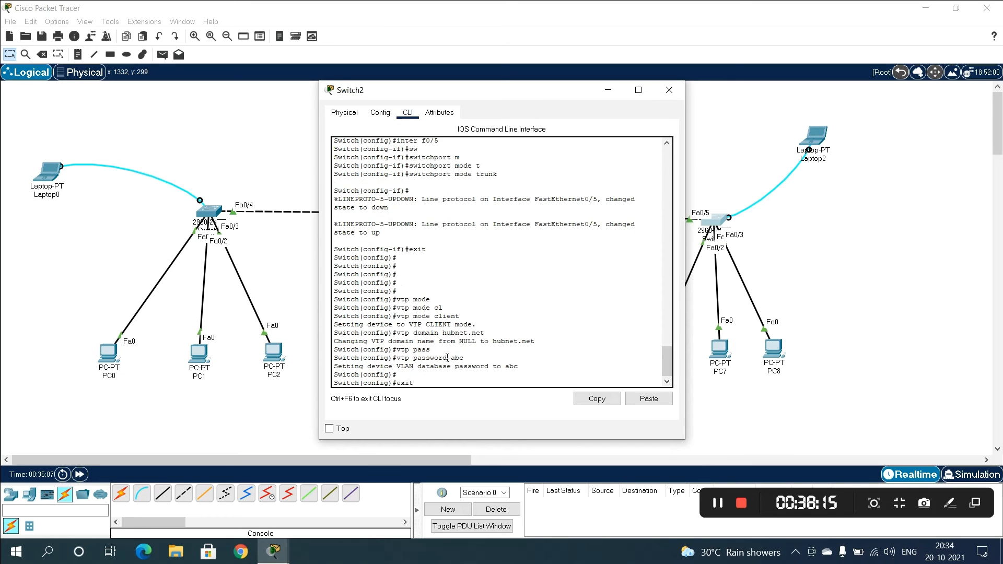
key(Return)
key(Return)
key(Return)
key(Return)
text(s)
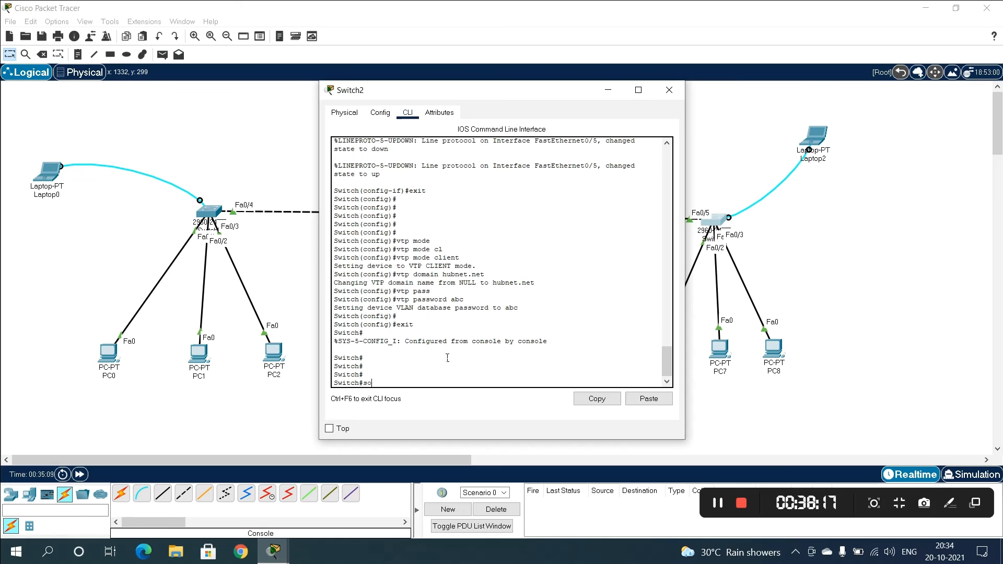
text(how vlan)
key(Return)
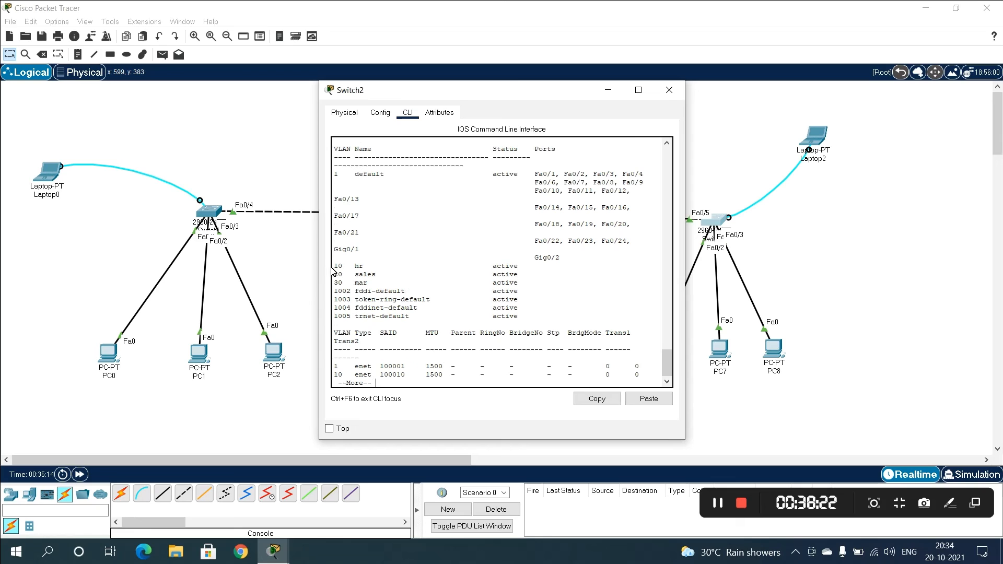
drag(336, 269, 527, 288)
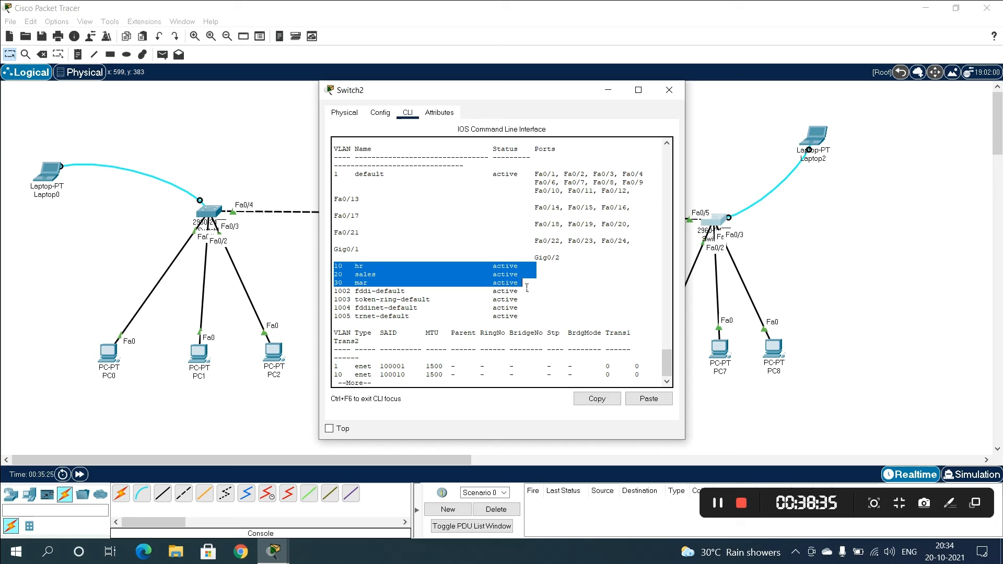
click(638, 90)
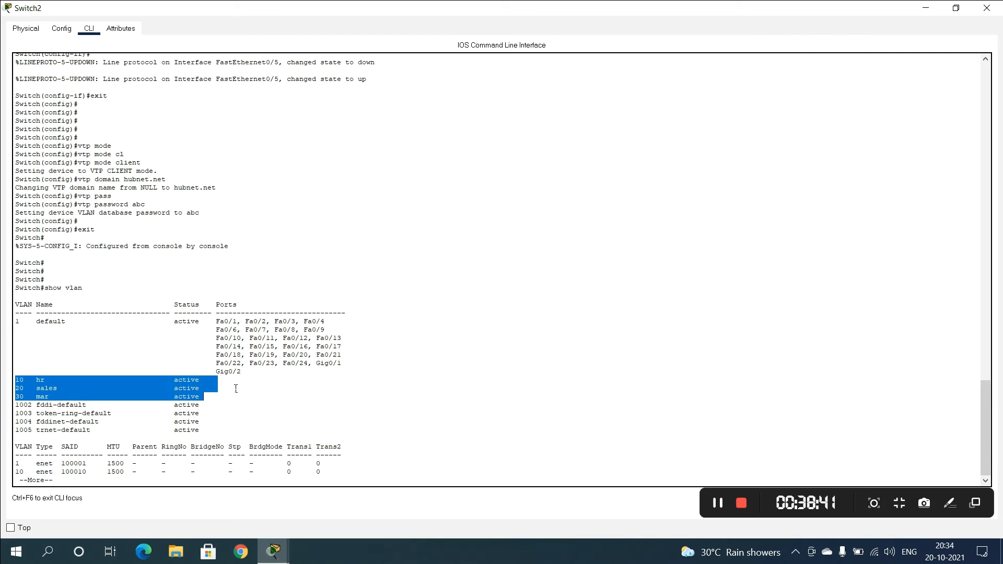
click(235, 391)
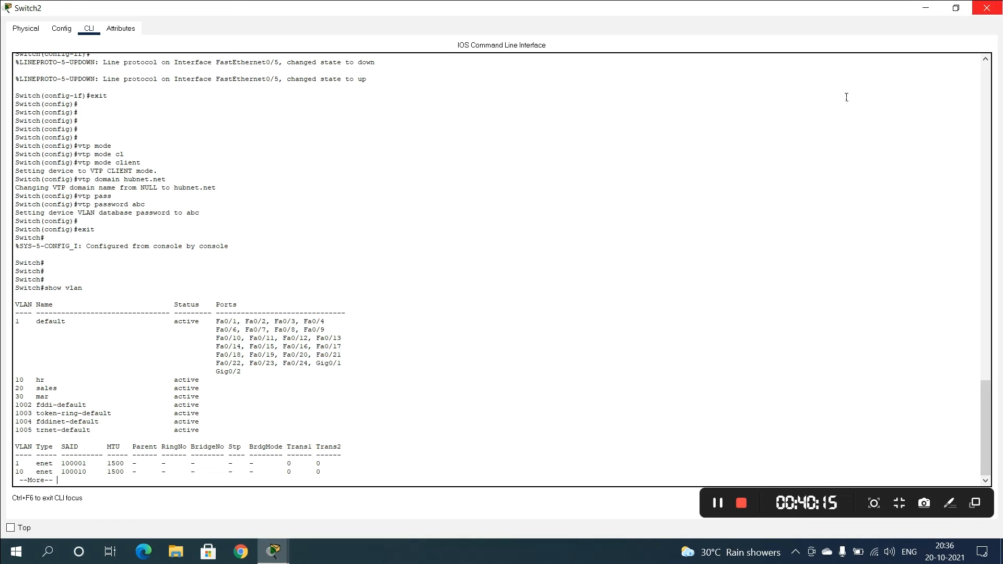
click(987, 8)
Step: Reopen Switch1's command line and exit the f0/5 interface configuration back to global configuration mode
click(469, 214)
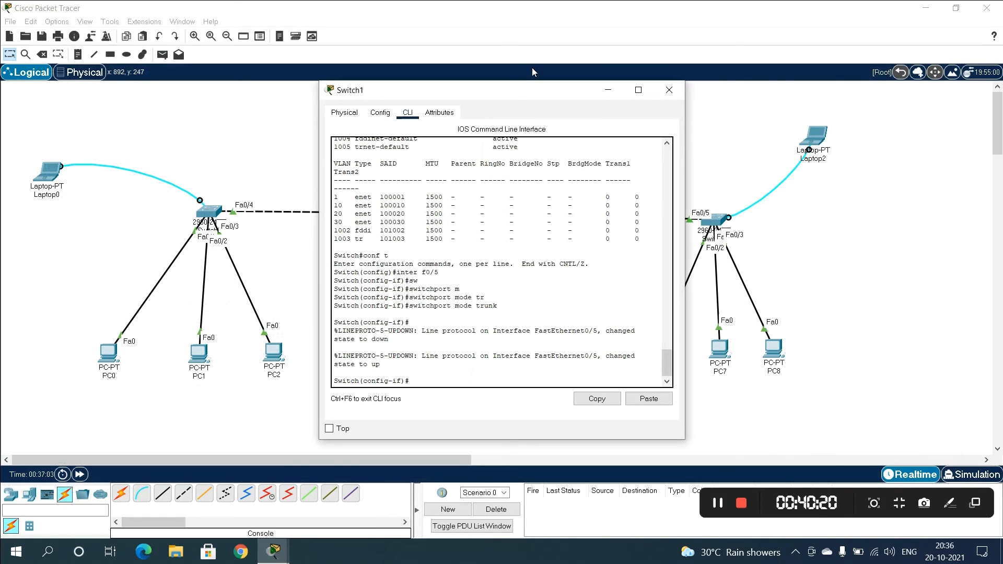
key(Return)
key(Return)
key(Return)
key(Return)
key(Return)
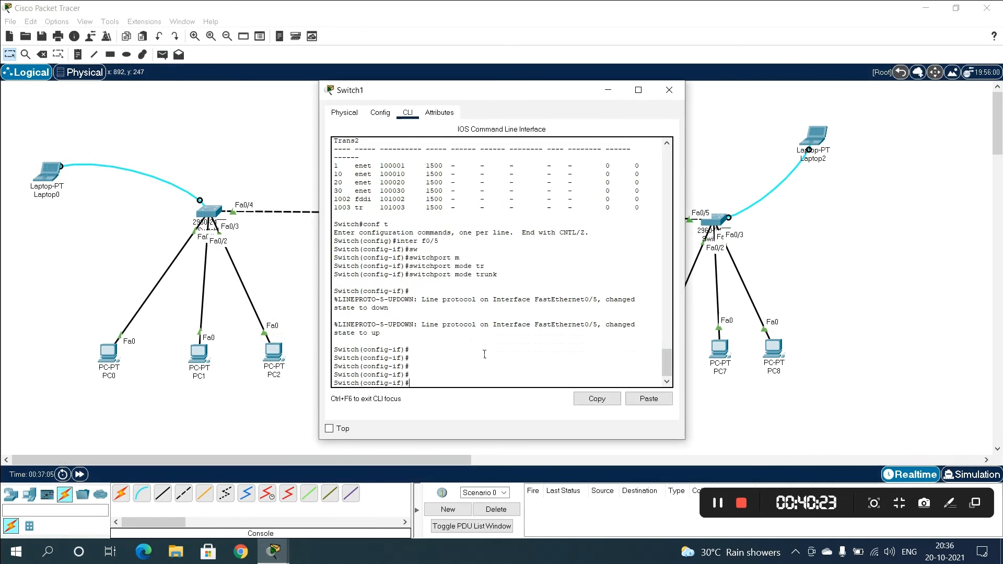
text(exit)
key(Return)
key(Return)
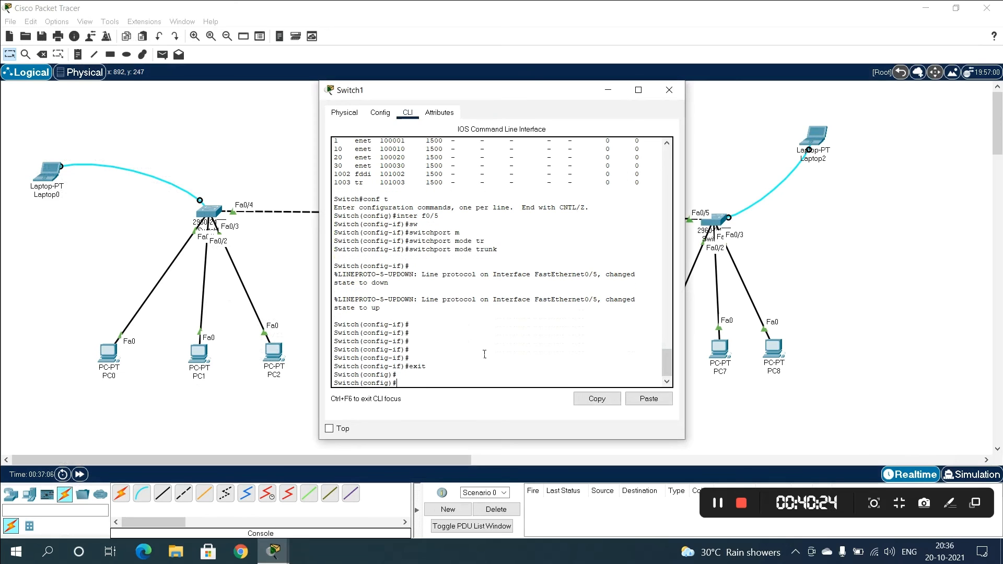
Step: Enter interface configuration for f0/1 on Switch1 and assign it to switchport access VLAN 10
text(inter f0/)
drag(522, 92, 760, 208)
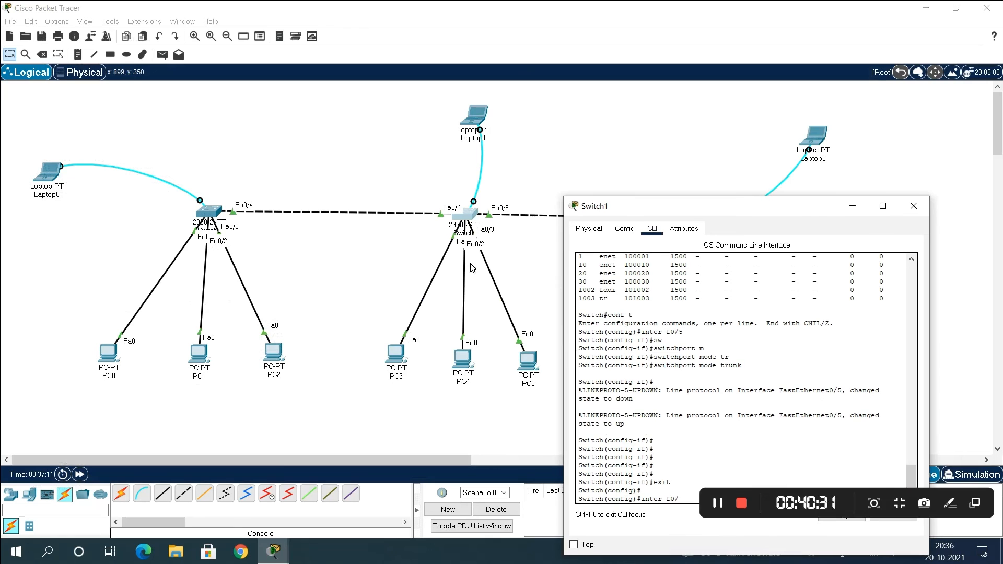
drag(676, 214, 482, 103)
text(1)
key(Return)
text(sw)
key(Tab)
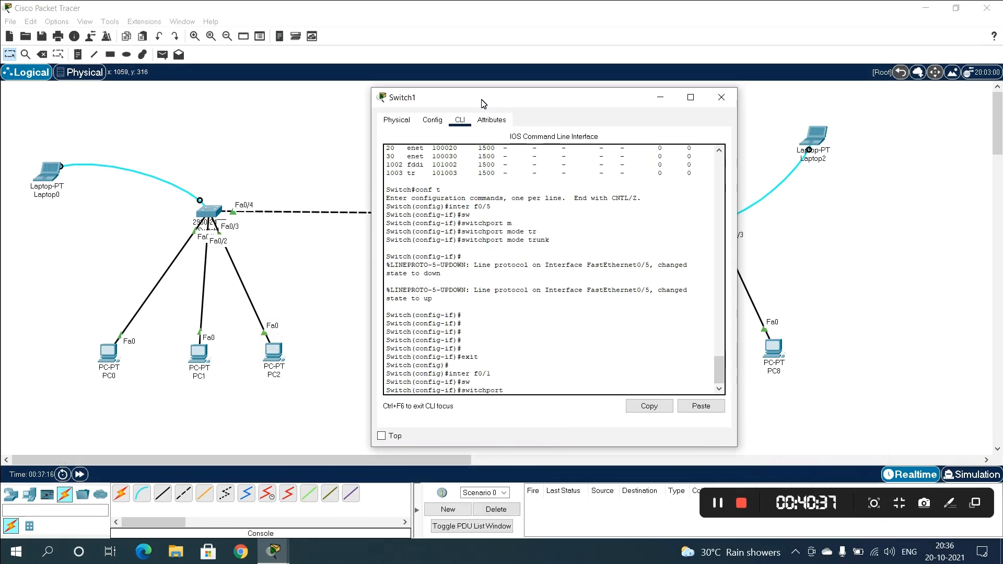
text(ac)
key(Tab)
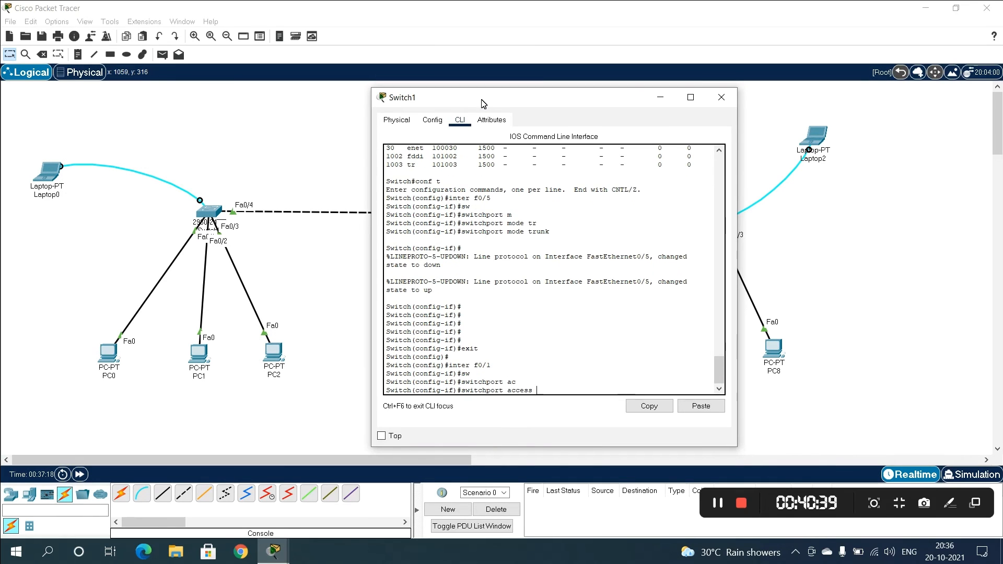
text(v)
key(Tab)
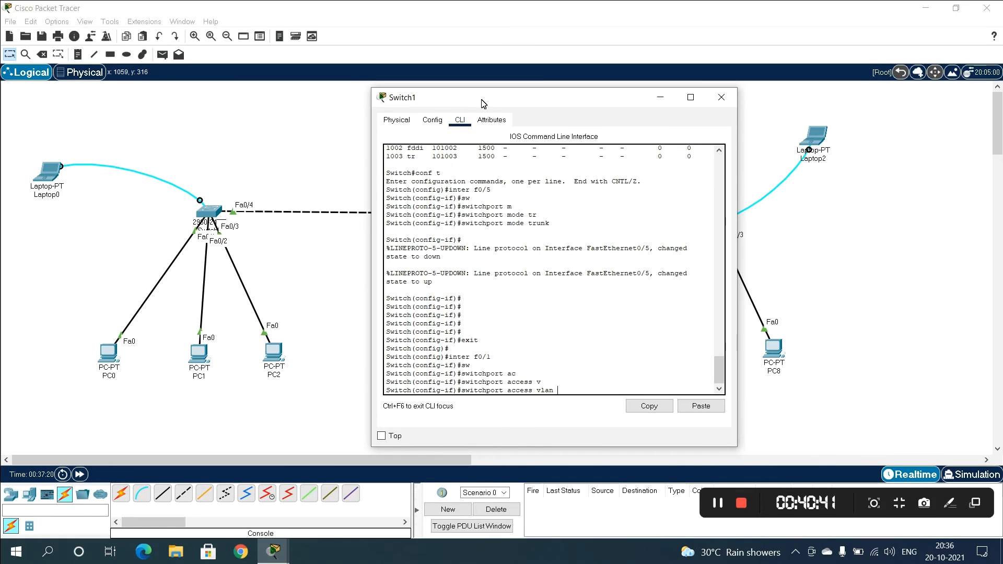
text(10)
key(Return)
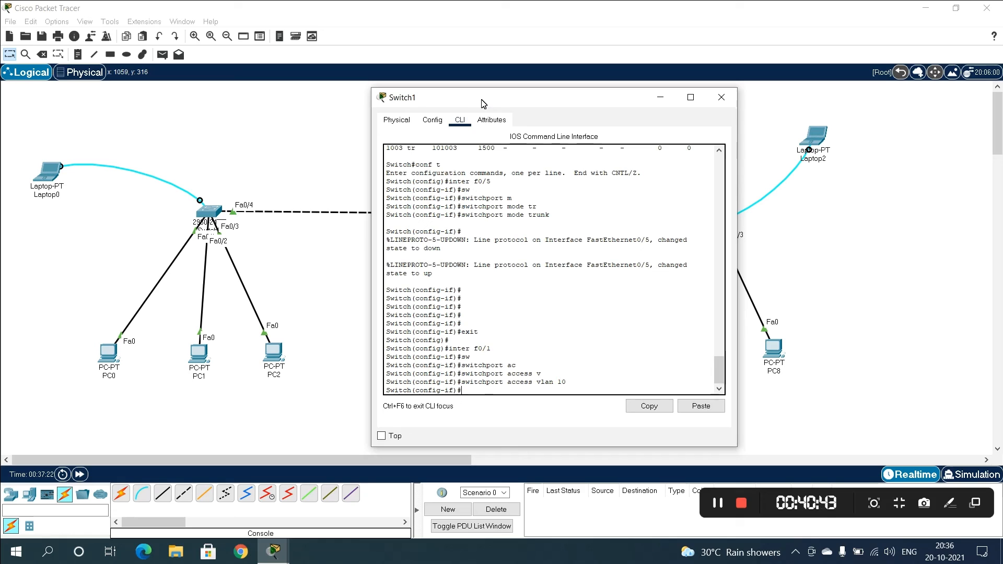
Step: Switch to interface f0/2 on Switch1 and assign it to switchport access VLAN 20
text(inter f0/2)
key(Return)
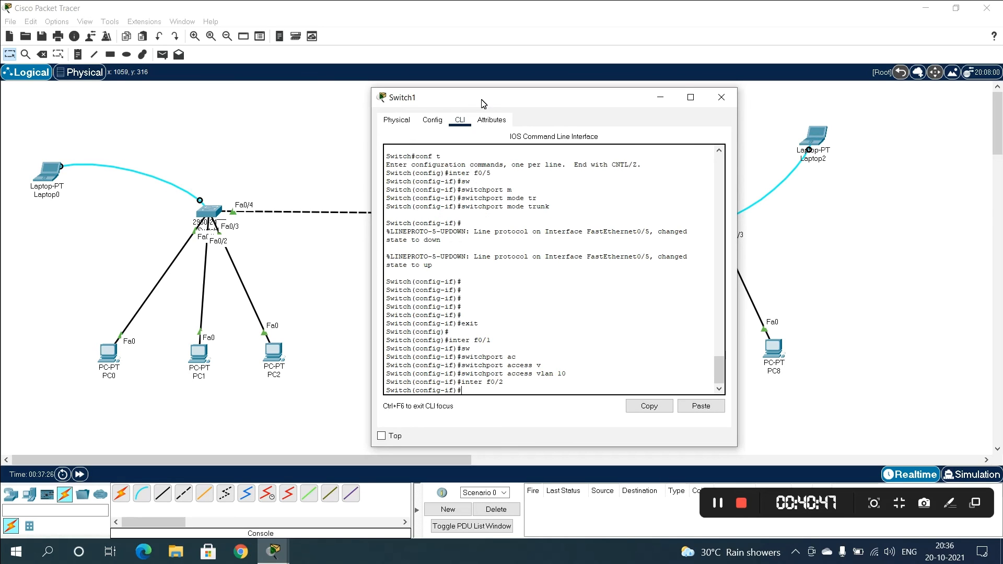
text(sw)
key(Tab)
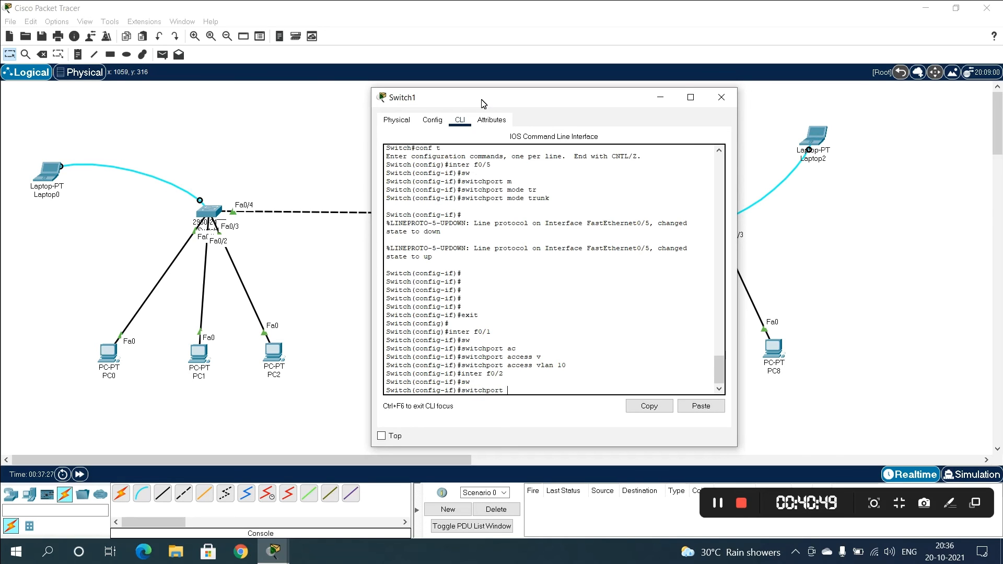
text(AC)
key(Tab)
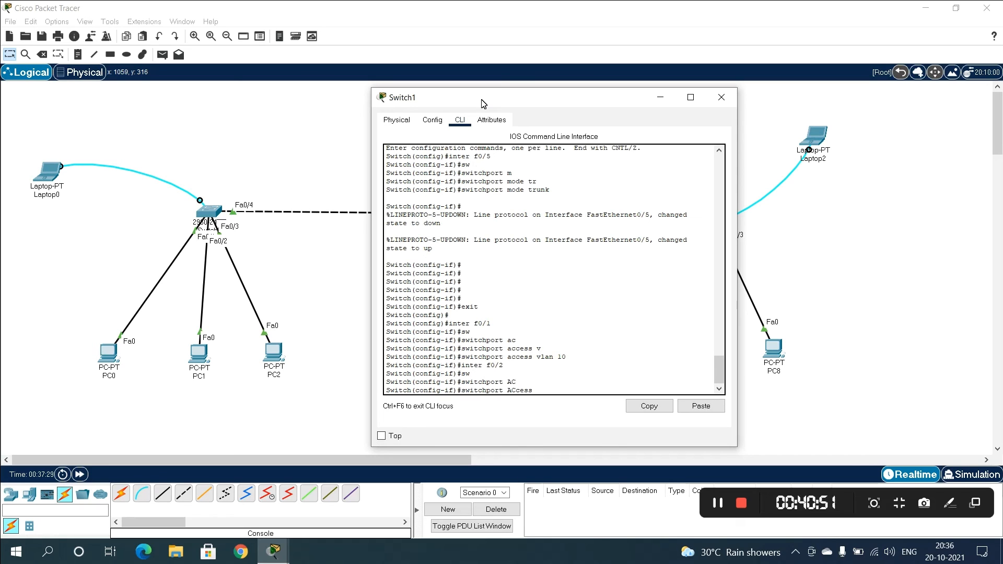
text(v)
key(Tab)
text(29)
key(BackSpace)
text(0)
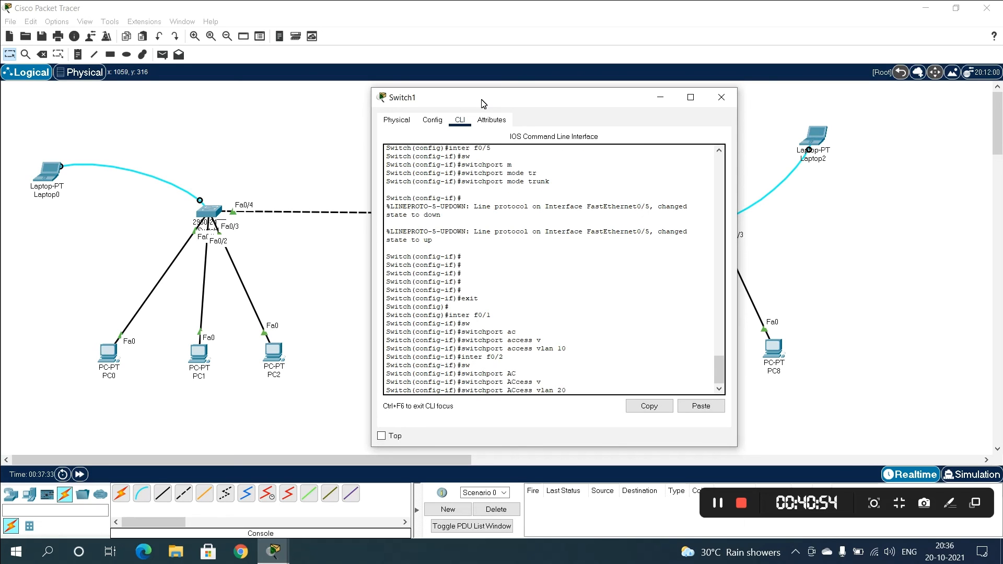
key(Return)
Step: Assign Switch1's f0/3 interface to switchport access VLAN 30 and exit interface configuration
text(inter)
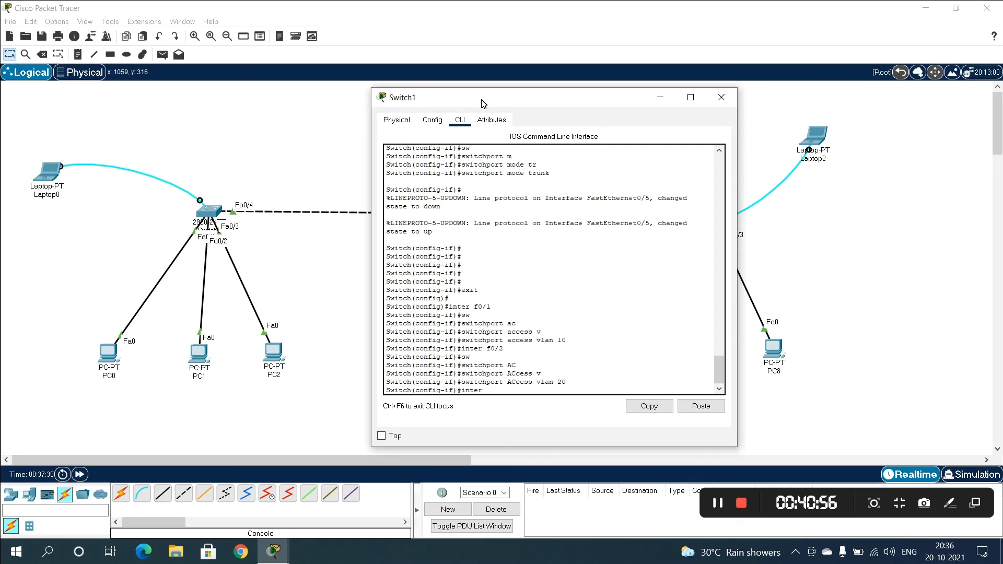
key(Tab)
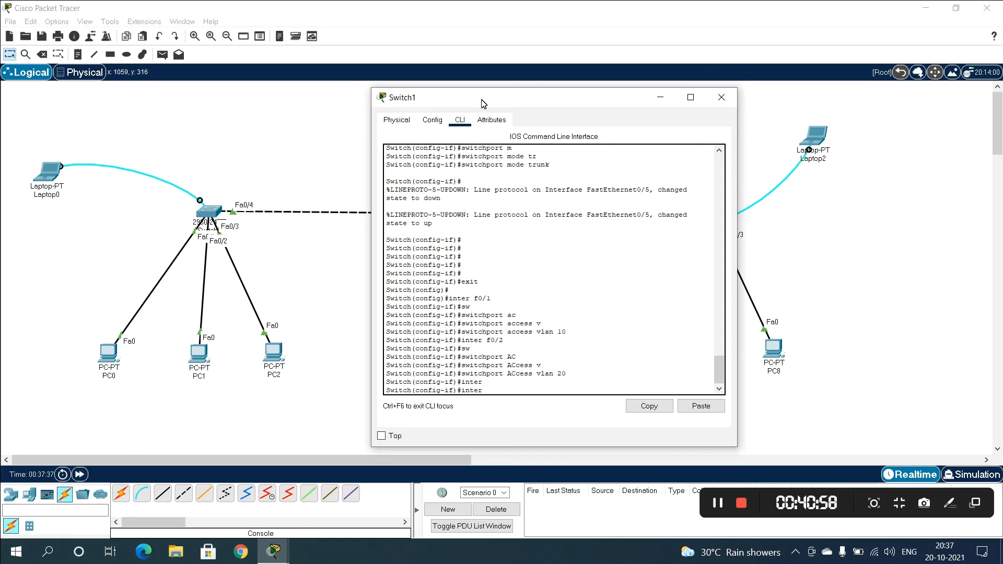
text(f0/3)
key(Return)
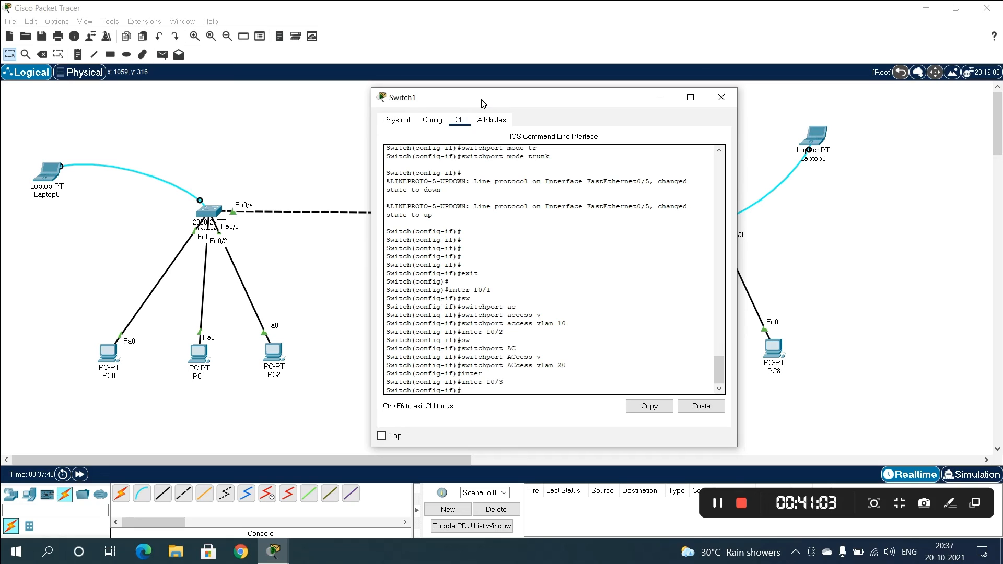
text(sw)
key(Tab)
text(ac)
key(Tab)
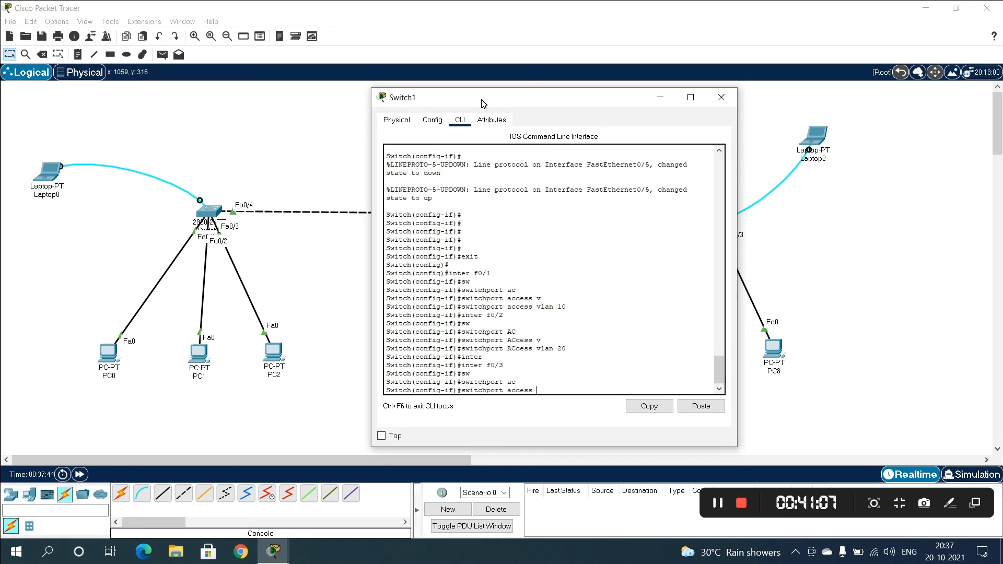
text(v)
key(Tab)
text(30)
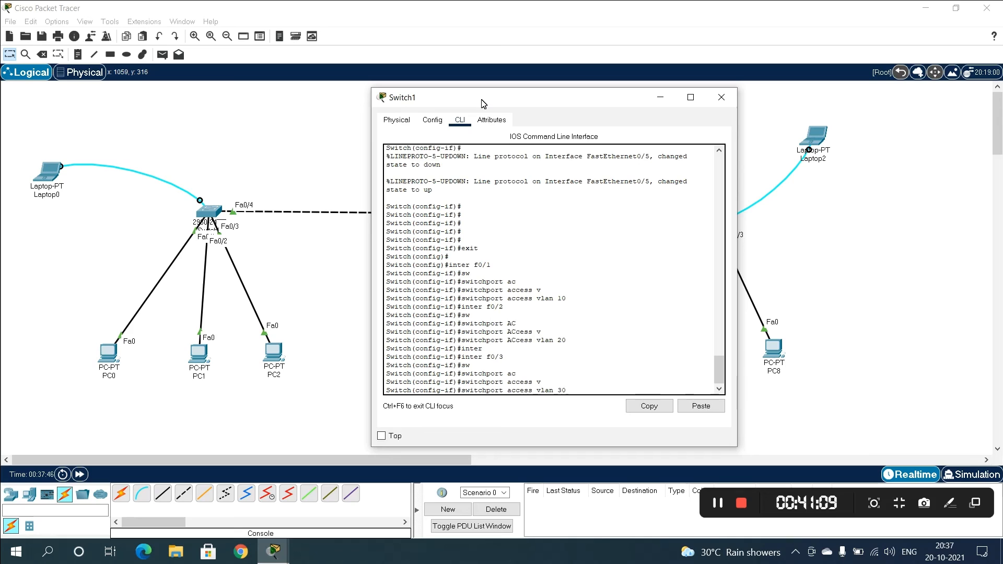
key(Return)
text(exit)
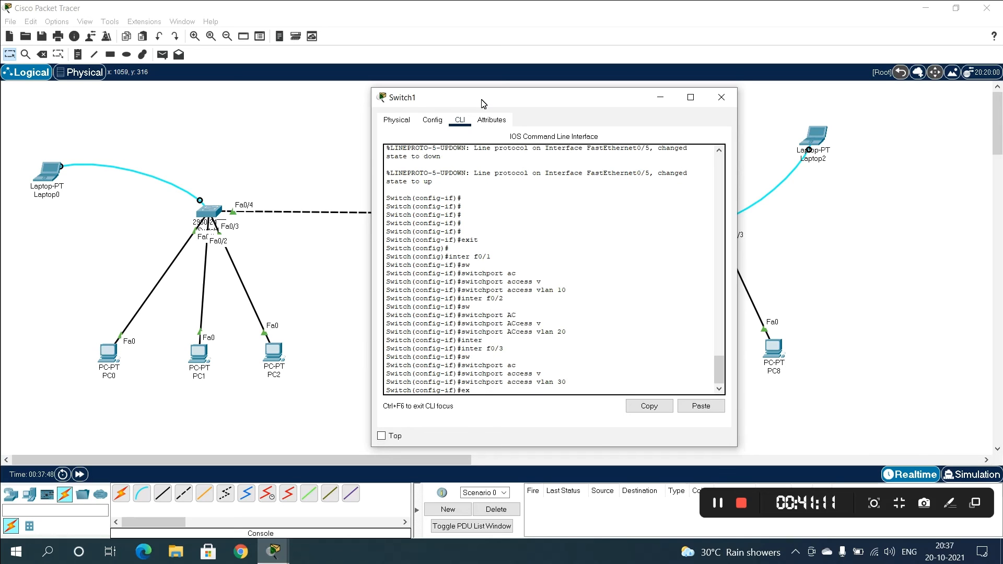
key(Return)
key(Return)
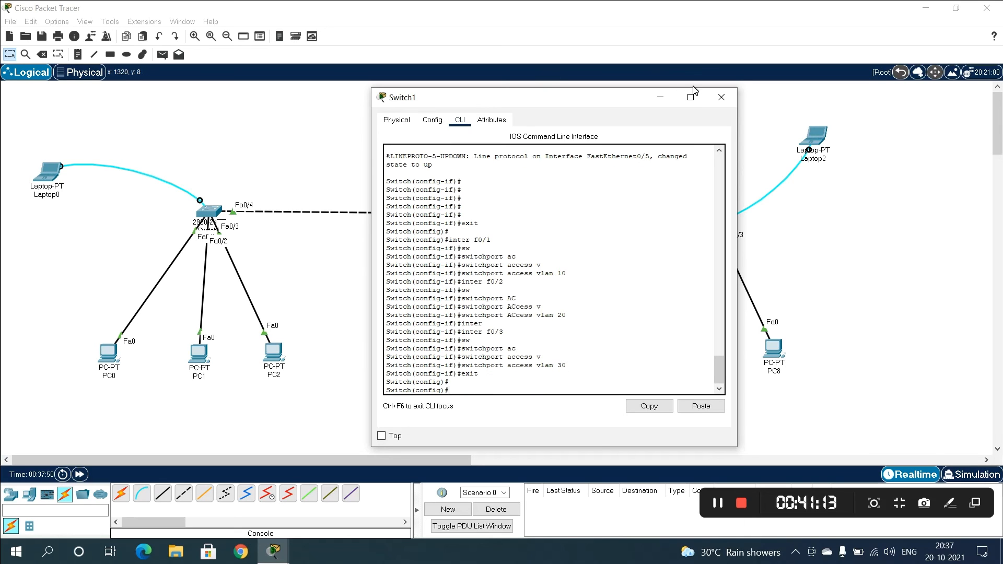
Step: End configuration mode on Switch1 and run show vlan to examine the port assigned to VLAN 10
text(end)
key(Return)
text(show)
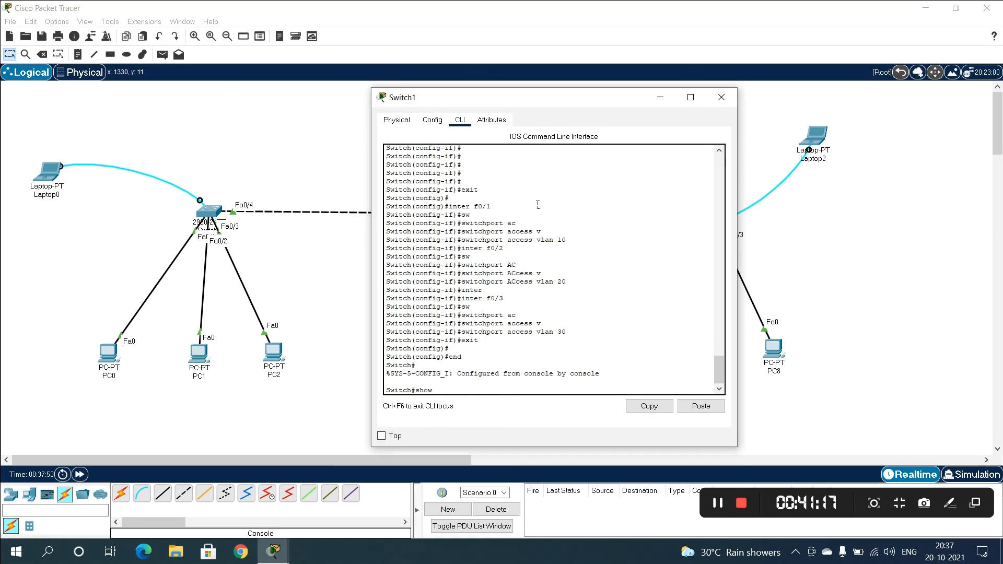
text( vlan)
key(Return)
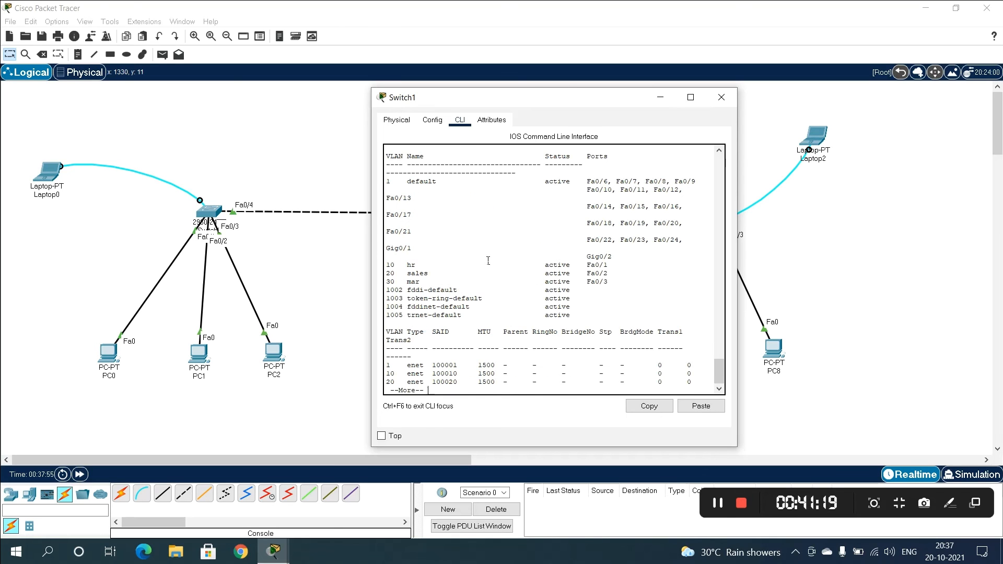
drag(387, 264, 635, 271)
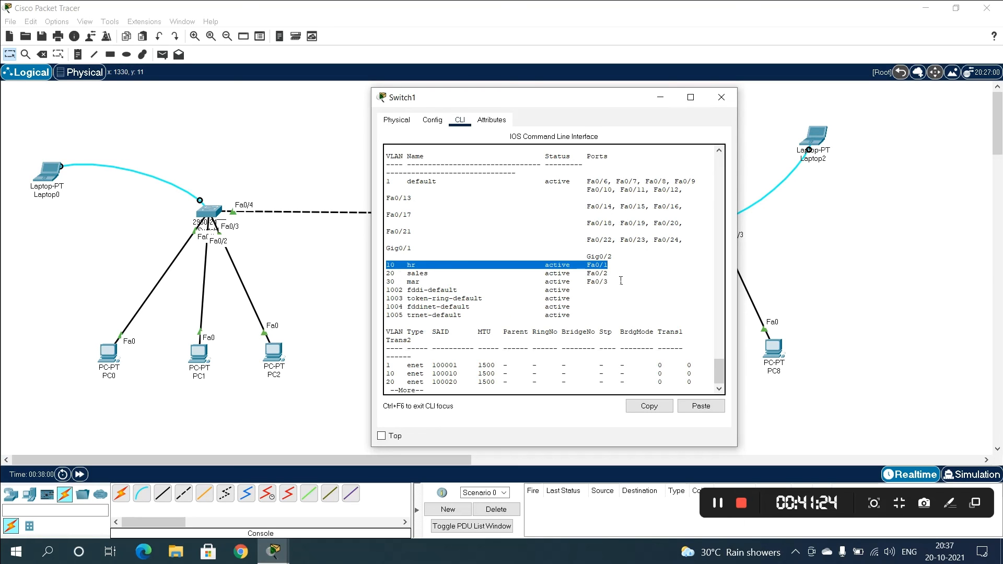
Step: Close Switch1's window, open Switch2's CLI and run show vlan to examine the ports of VLANs 10, 20 and 30
click(721, 98)
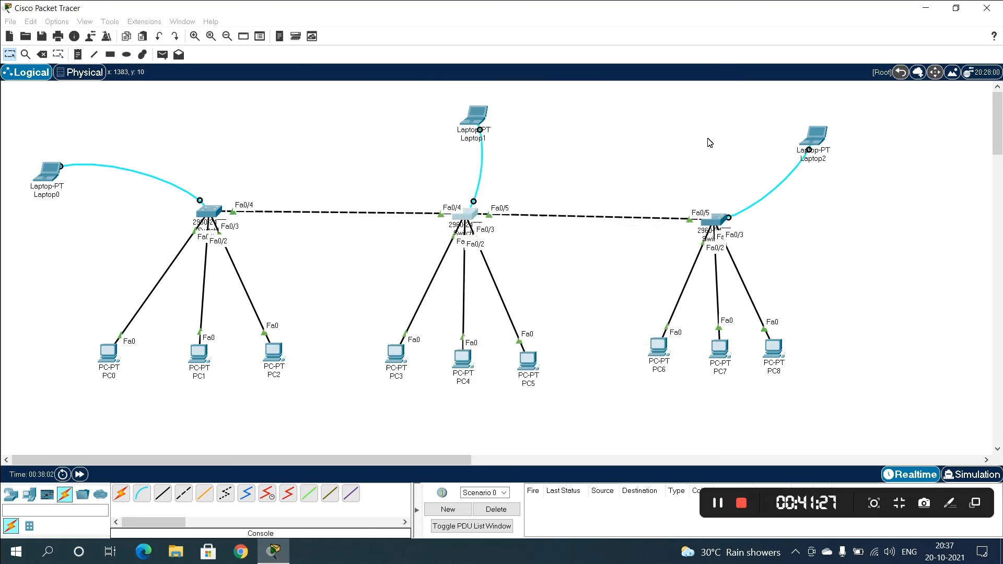
click(715, 219)
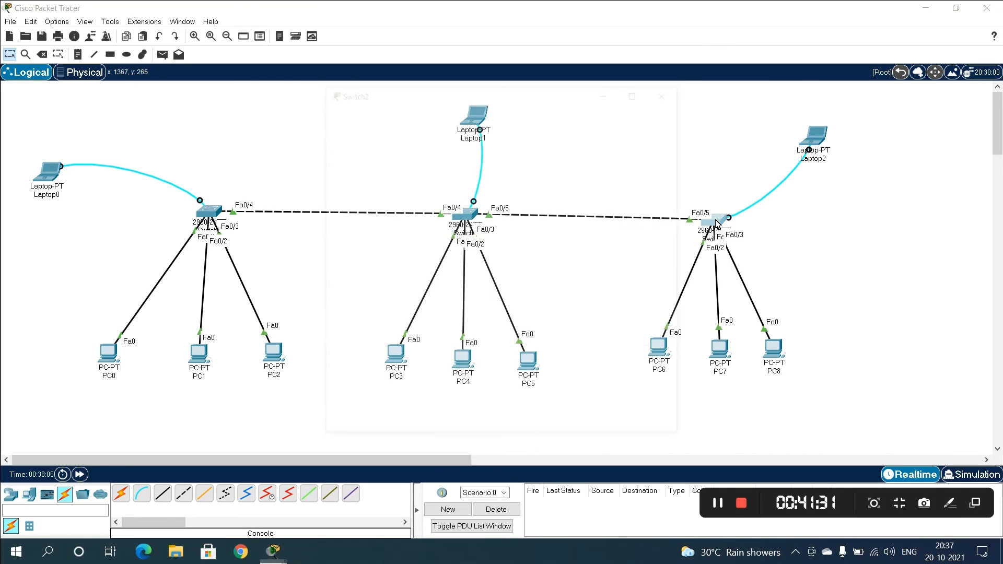
click(638, 90)
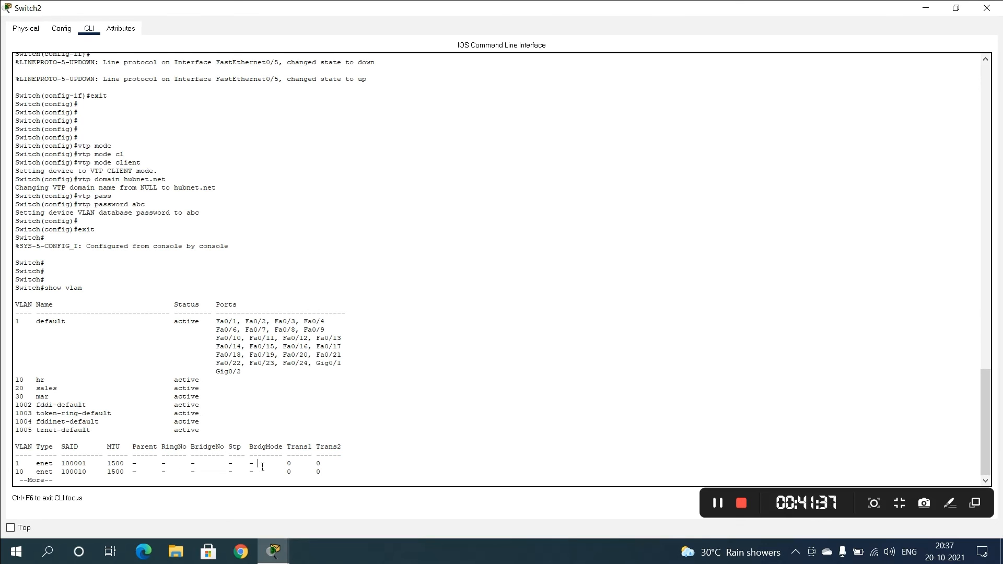
key(q)
key(Return)
key(Return)
key(Return)
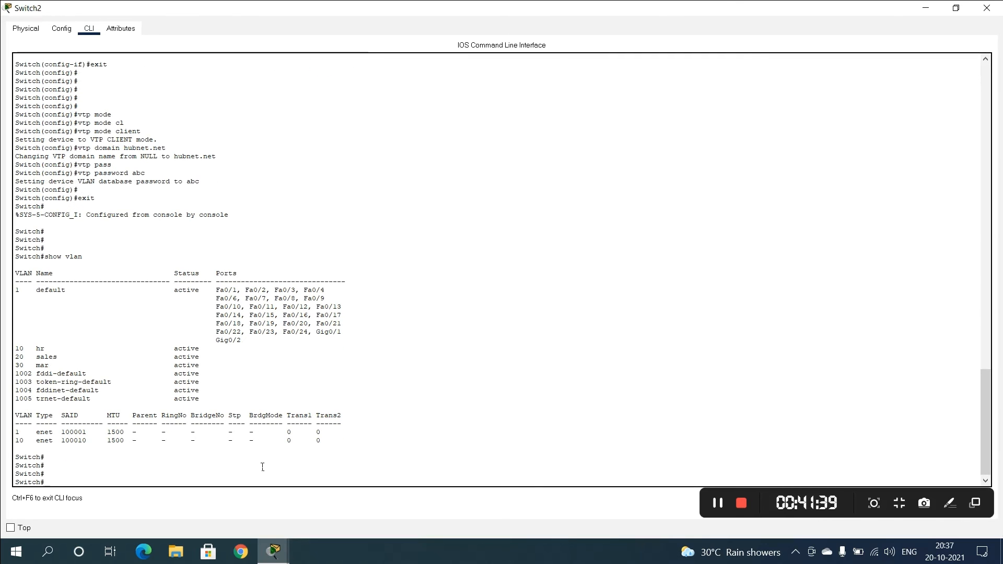
key(Up)
key(Return)
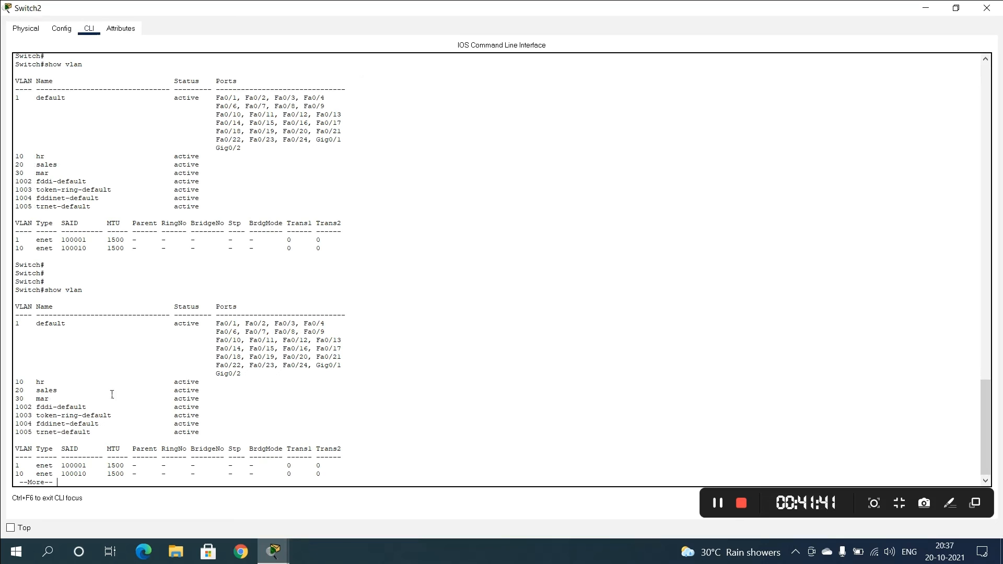
drag(227, 387, 6, 395)
click(107, 486)
key(space)
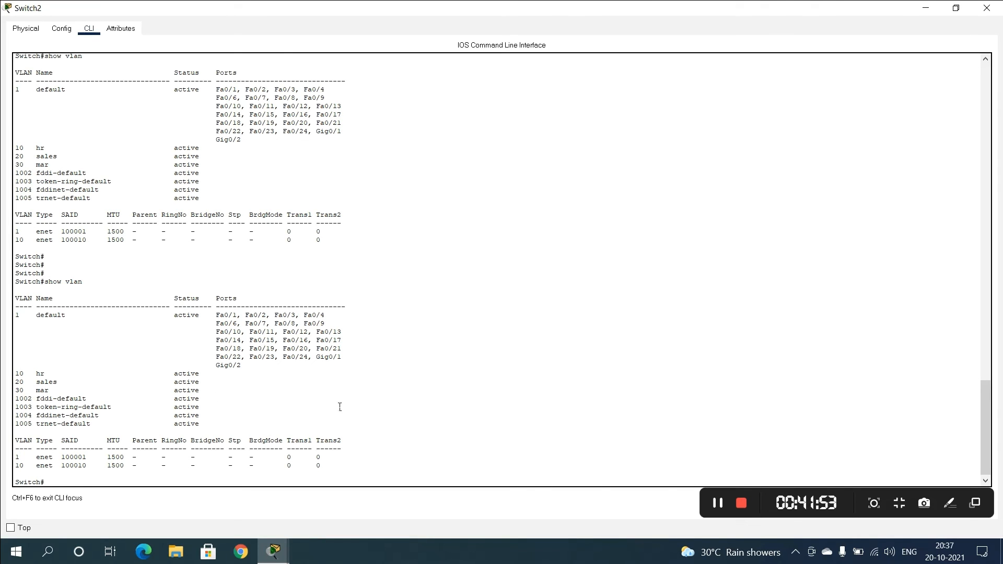
Step: Enter global configuration mode on Switch2 with conf t
key(Return)
key(Return)
key(Return)
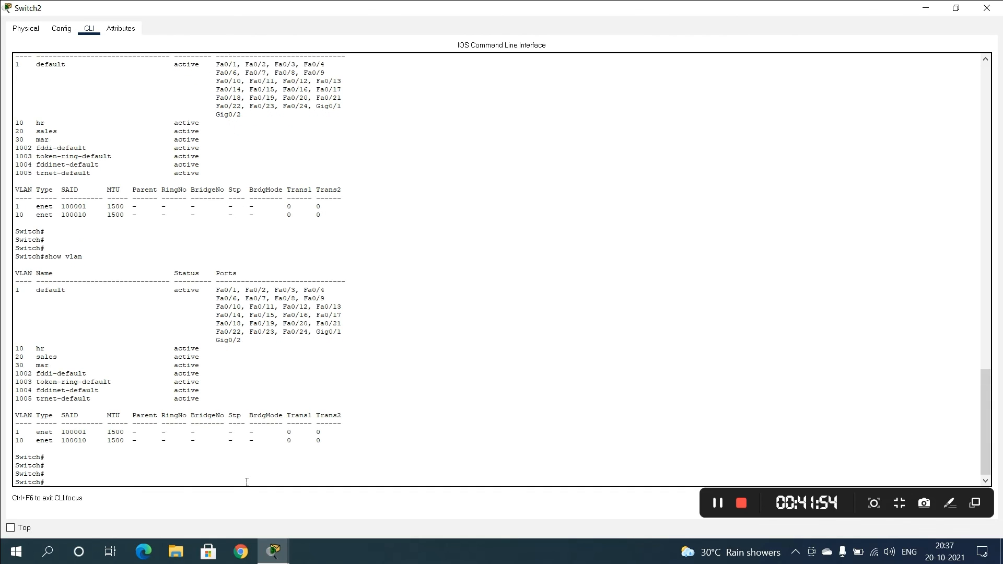
text(conf t)
key(Return)
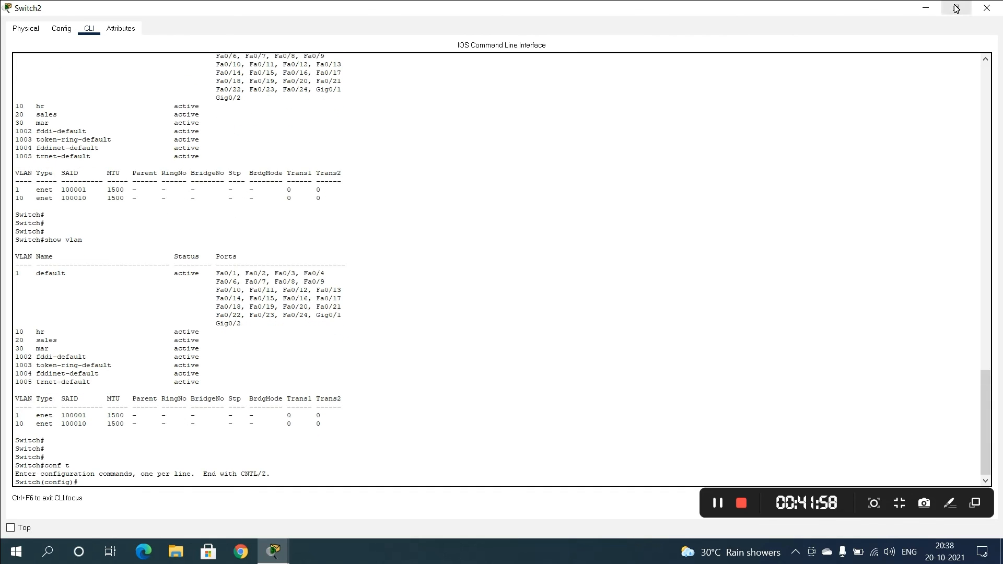
Step: Shift PC6 and PC7 around below Switch2 to identify which switch port each PC is connected to
click(926, 8)
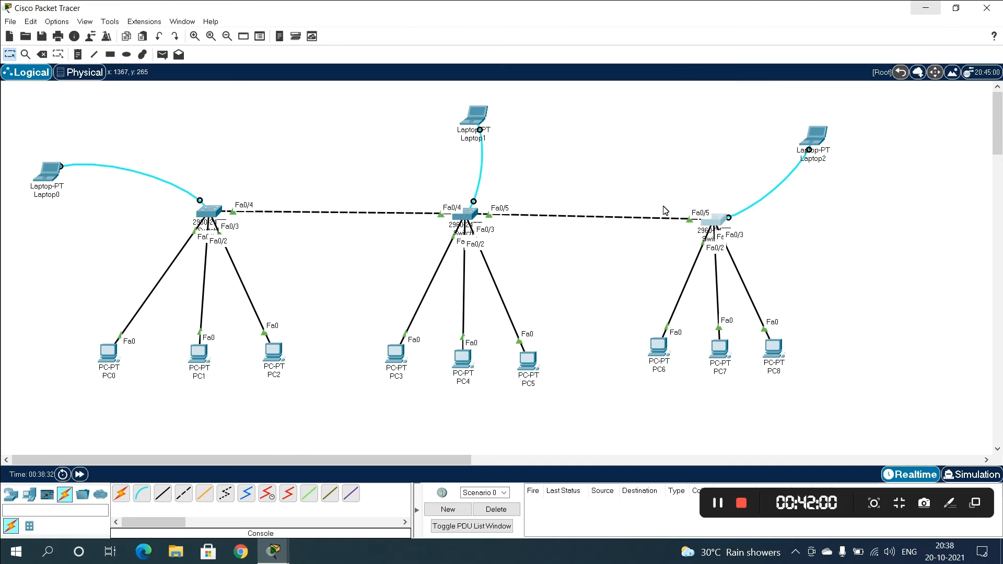
mouse_move(660, 356)
mouse_down()
mouse_move(629, 330)
mouse_move(660, 360)
mouse_up()
mouse_move(723, 355)
mouse_down()
mouse_move(712, 362)
mouse_move(719, 384)
mouse_move(755, 410)
mouse_move(726, 361)
mouse_up()
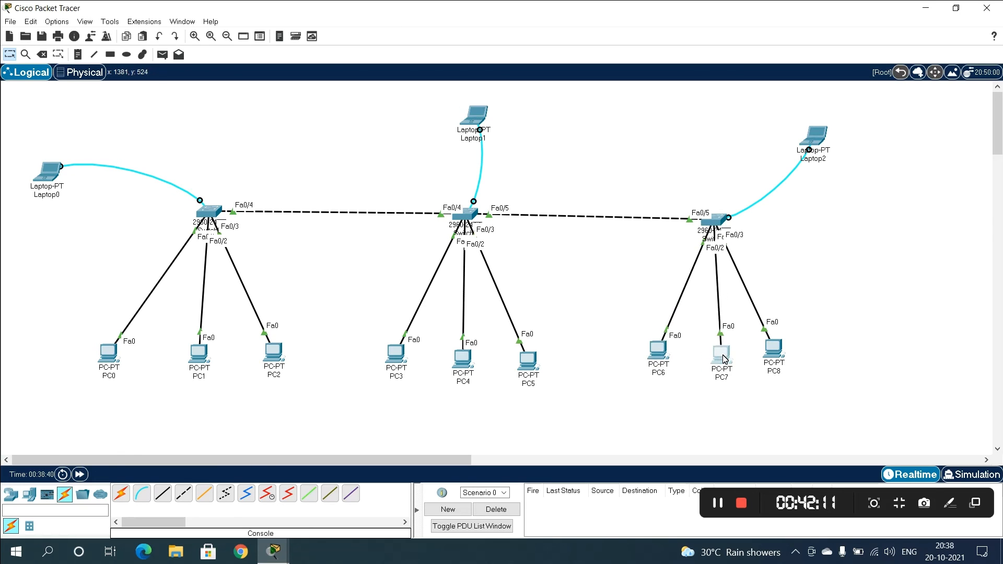
drag(666, 342, 619, 356)
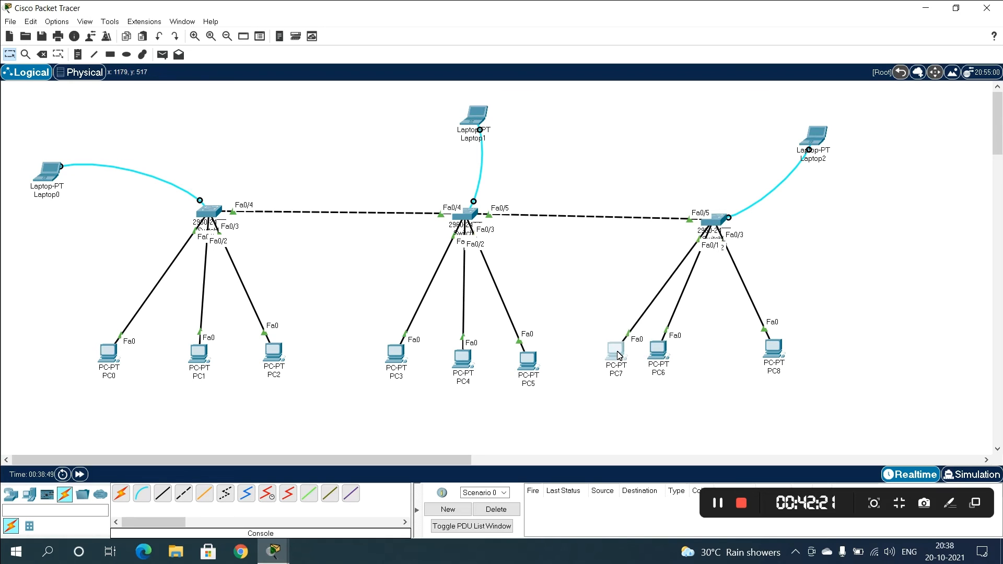
drag(661, 364, 716, 360)
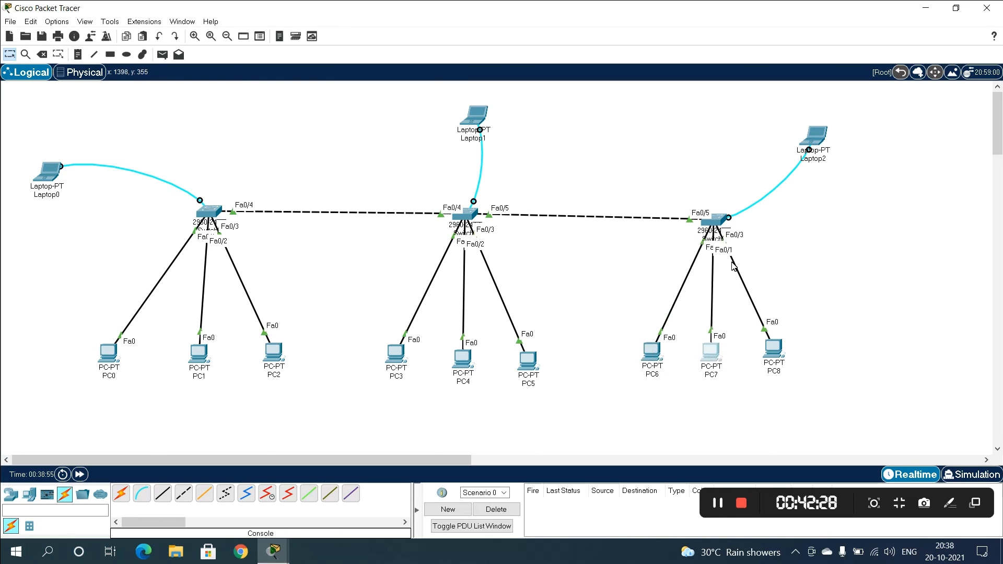
Step: Return to Switch2's CLI and assign interface f0/2 to switchport access VLAN 10
click(718, 229)
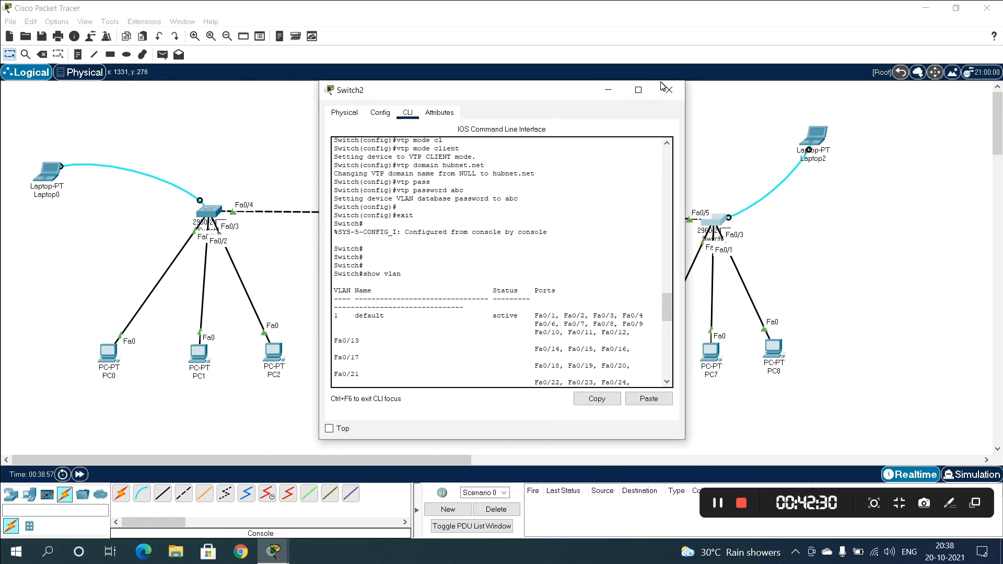
click(638, 91)
click(154, 484)
text(i)
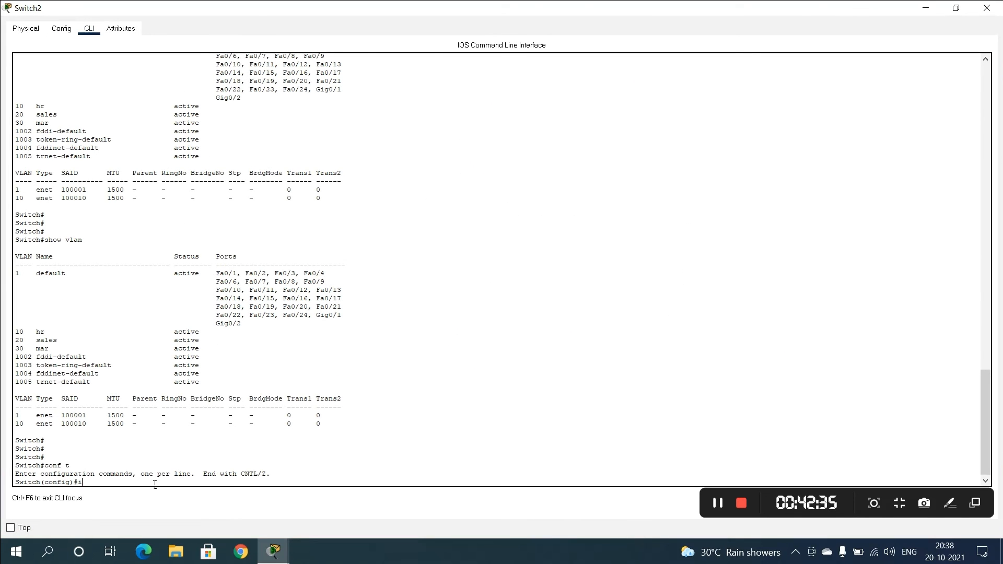
text(nter f0/2)
key(Return)
text(sw)
key(Tab)
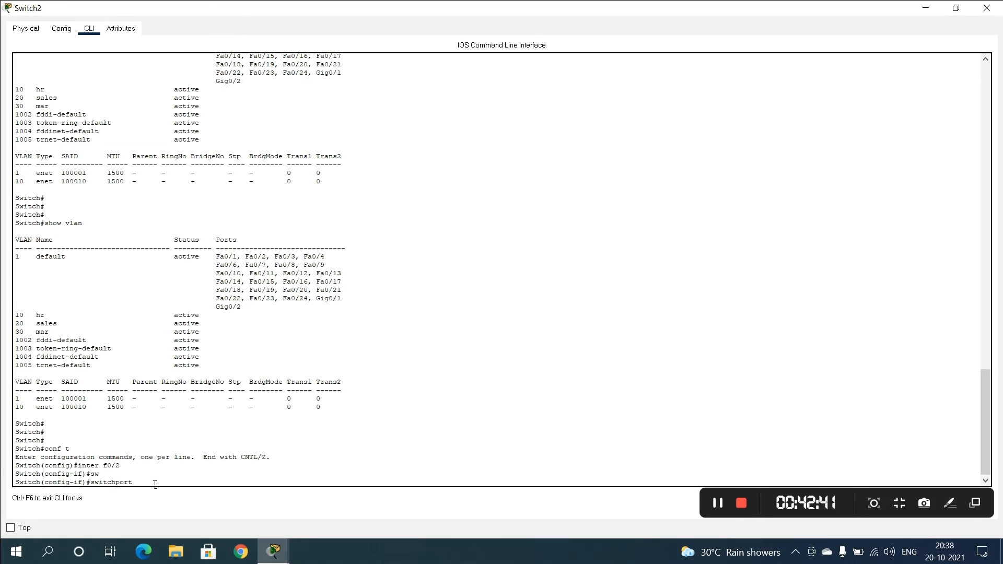
text(a)
key(Tab)
text(v)
key(Tab)
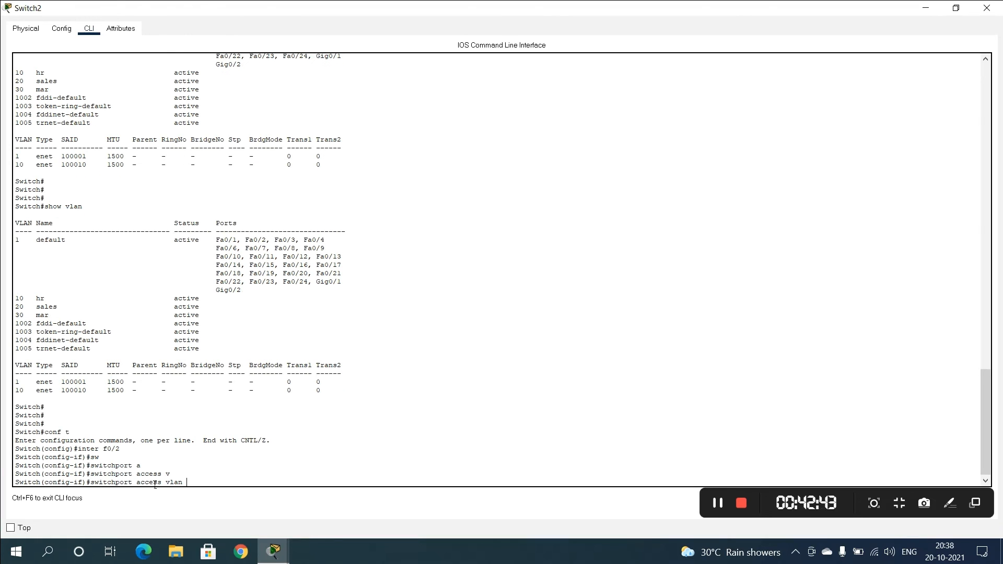
text(10)
key(Return)
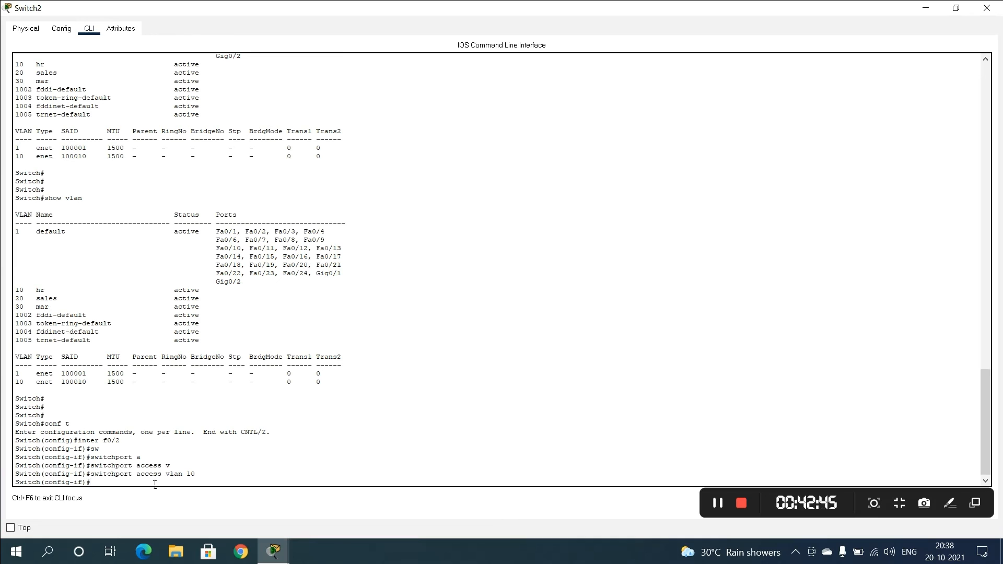
Step: Switch to interface f0/1 on Switch2 and assign it to switchport access VLAN 20
text(inter f0/1)
key(Return)
text(switchport a)
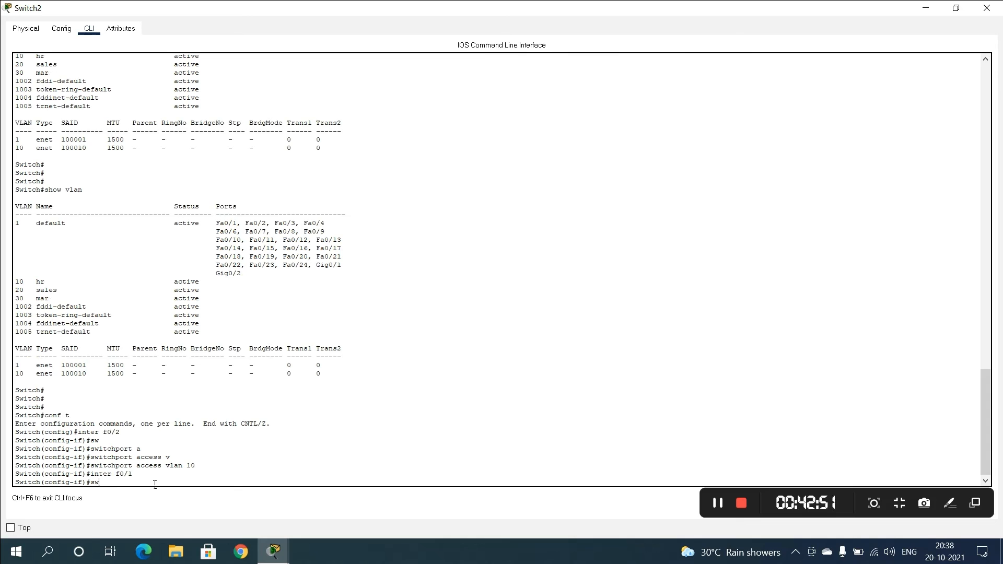
key(Tab)
text(a)
key(Tab)
text(v)
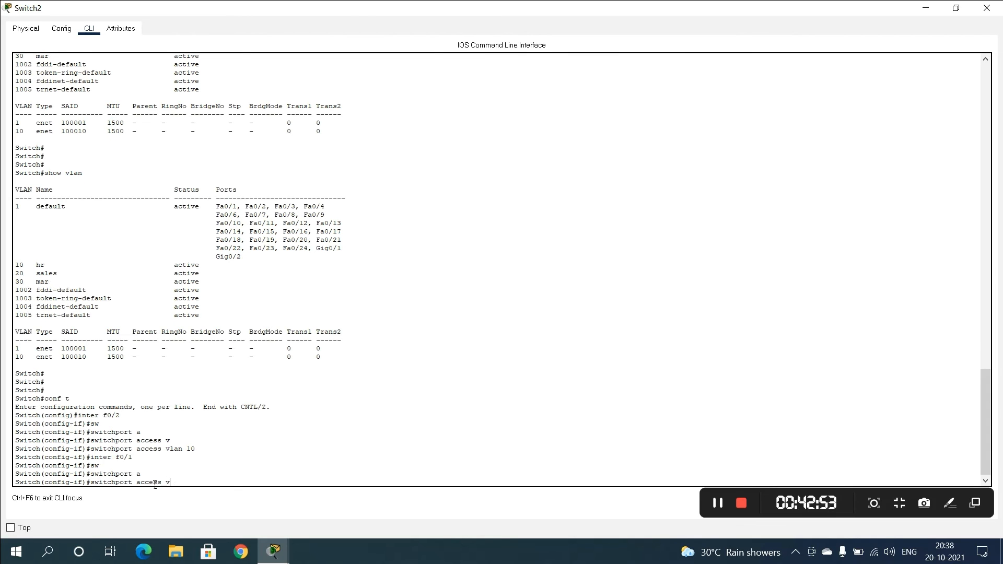
key(Tab)
text(20)
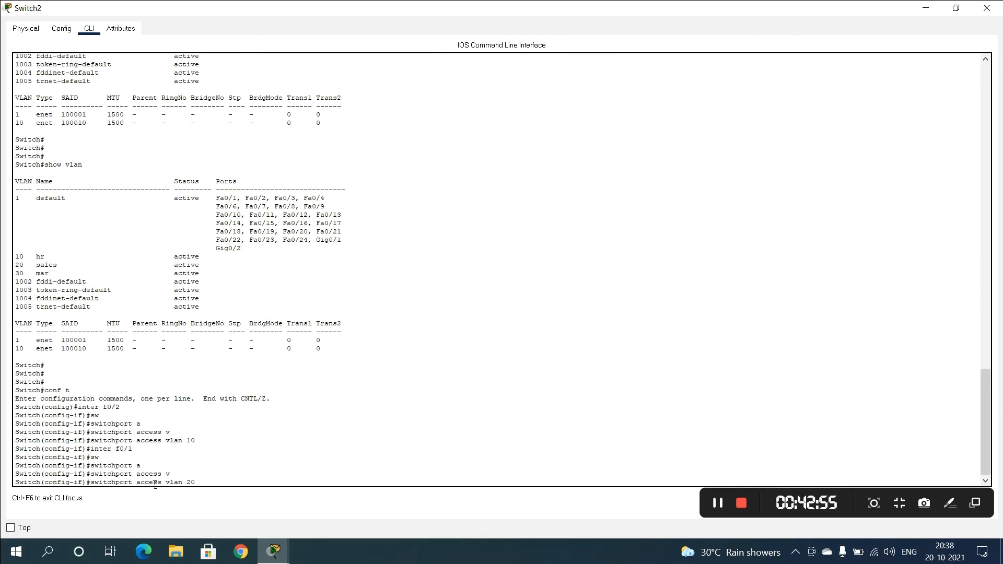
key(Return)
Step: Switch to interface f0/3 on Switch2 and assign it to switchport access VLAN 30
text(inter f0/3)
key(Return)
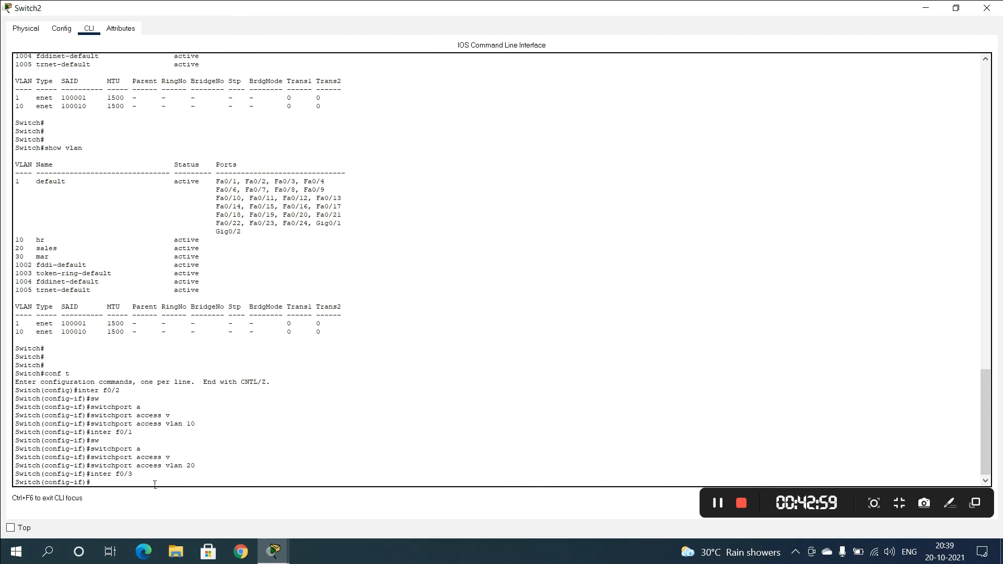
text(sw)
key(Tab)
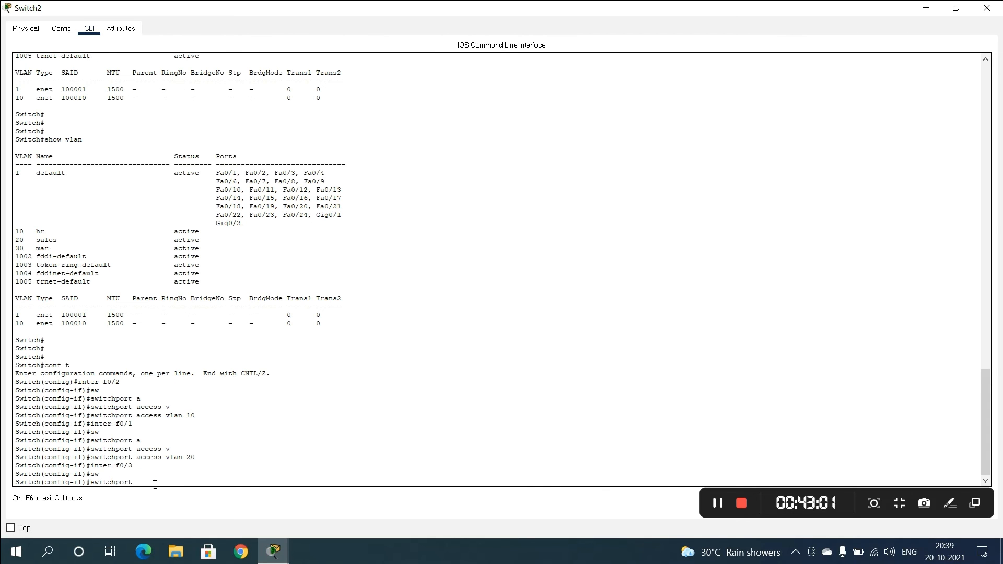
text(a)
key(Tab)
text(v)
key(Tab)
text(30)
key(Return)
Step: End configuration mode on Switch2 and run show vlan to examine the ports assigned to VLANs 10, 20 and 30
text(e)
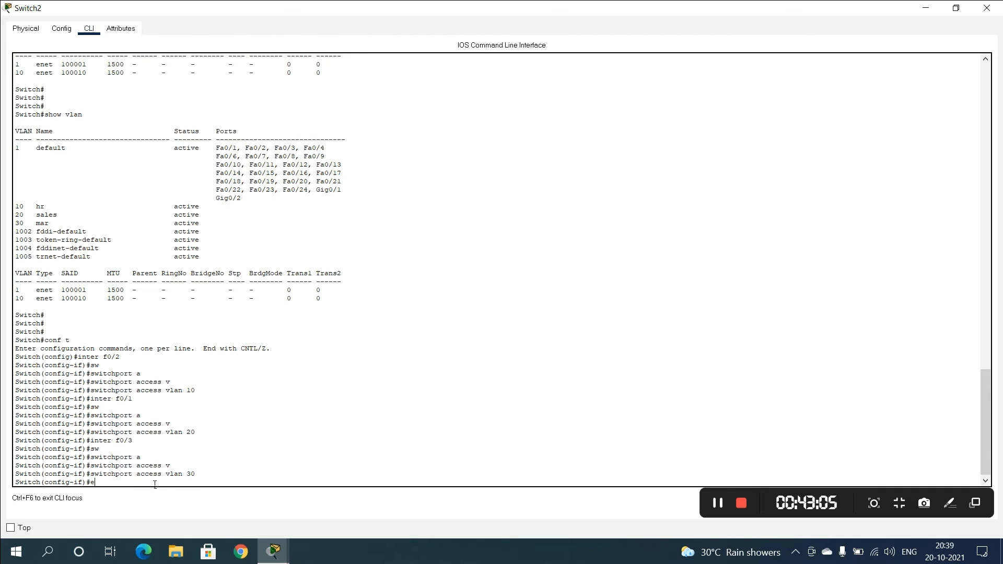
text(end)
key(Return)
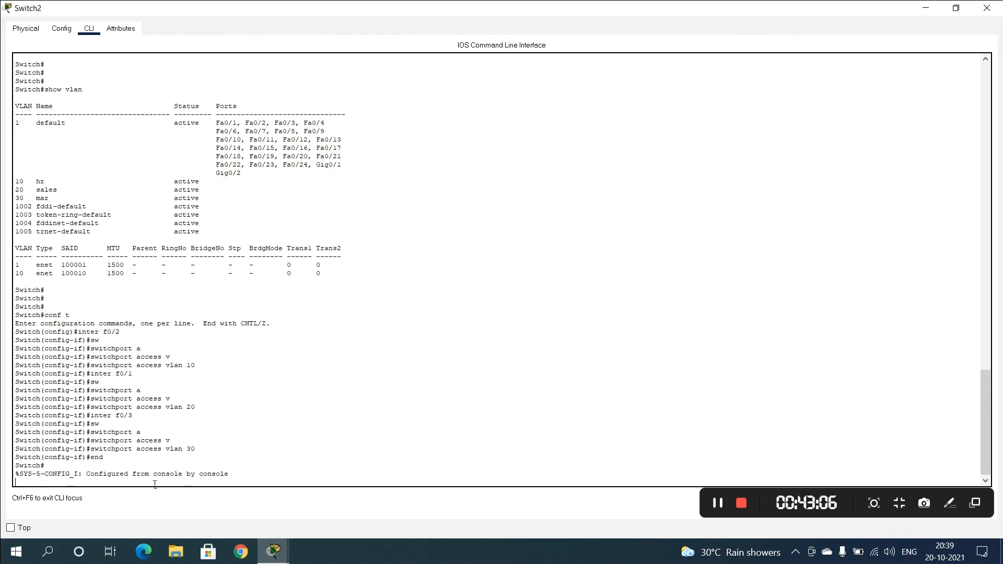
key(Return)
text(show vlan)
key(Return)
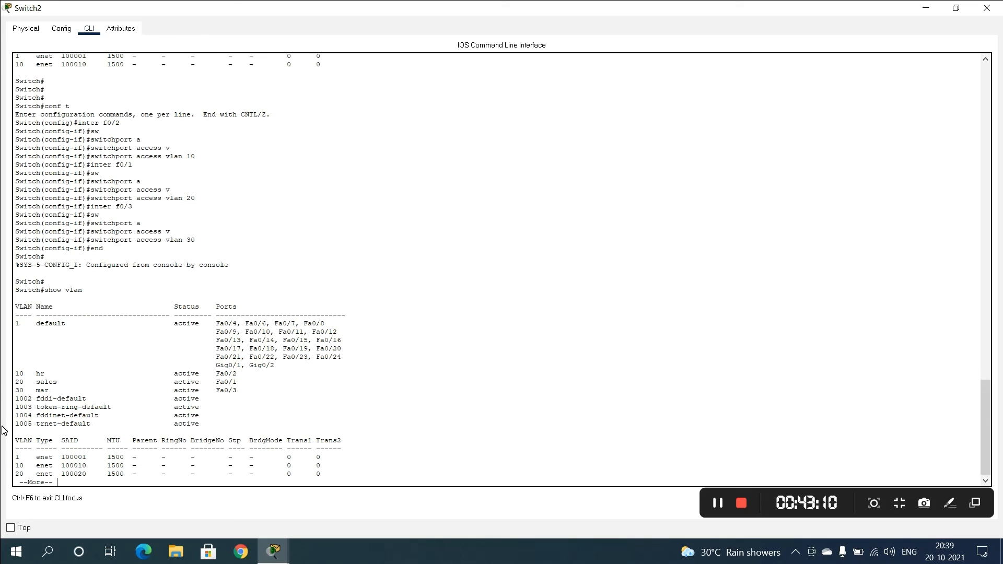
drag(16, 373, 244, 398)
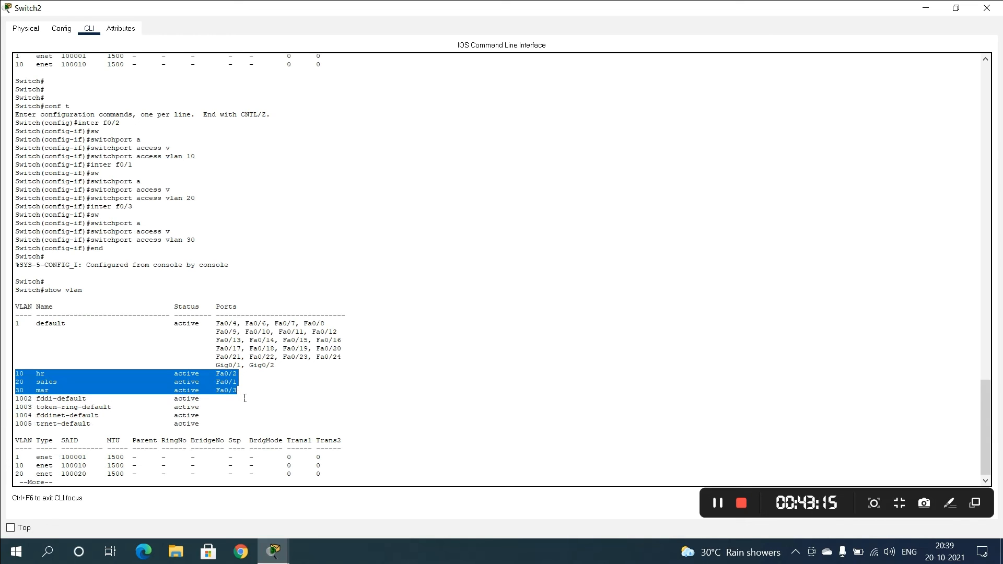
Step: Close Switch2's window, open PC0's Command Prompt and ping 192.168.2.2, interrupting the ping early
click(987, 7)
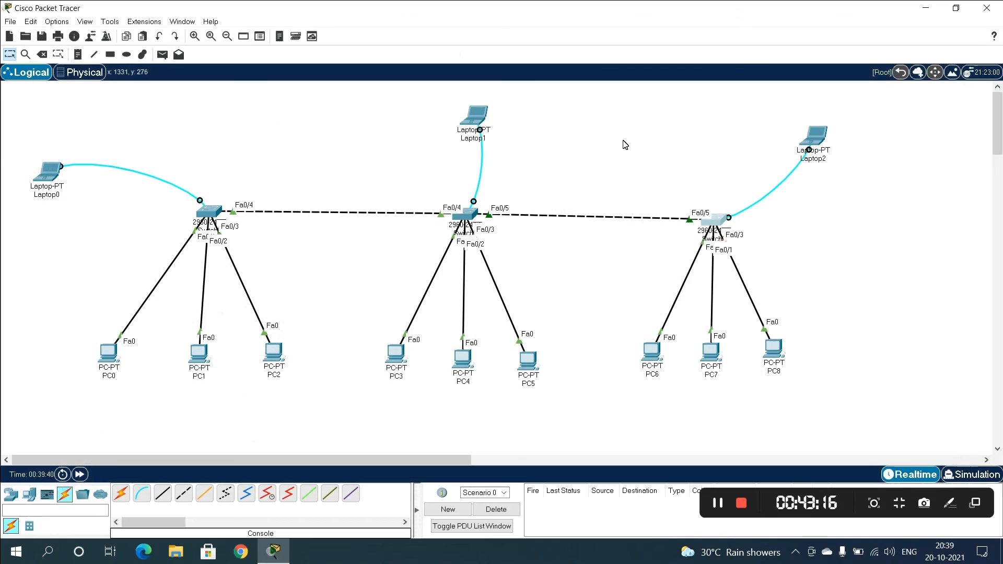
click(114, 353)
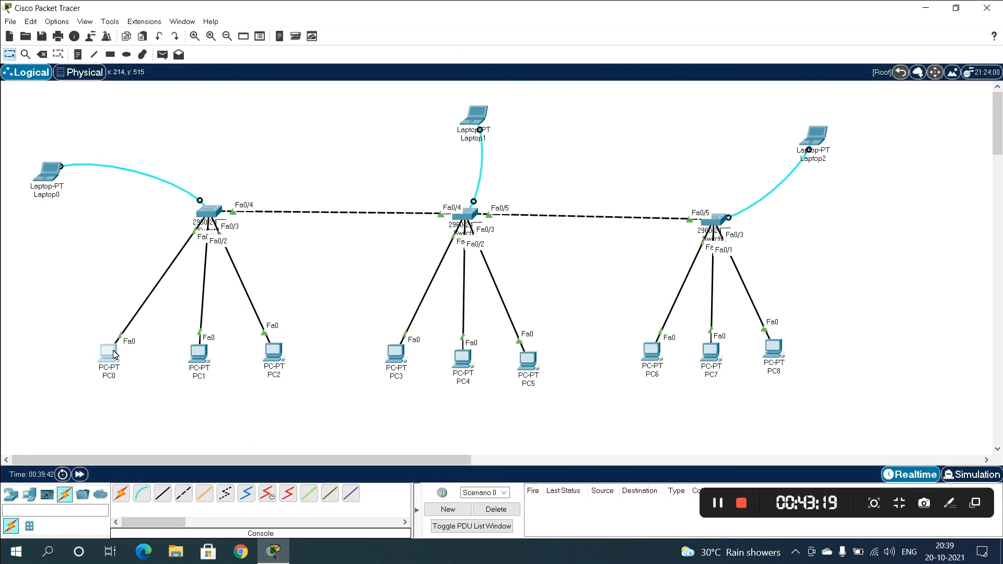
drag(470, 92, 740, 120)
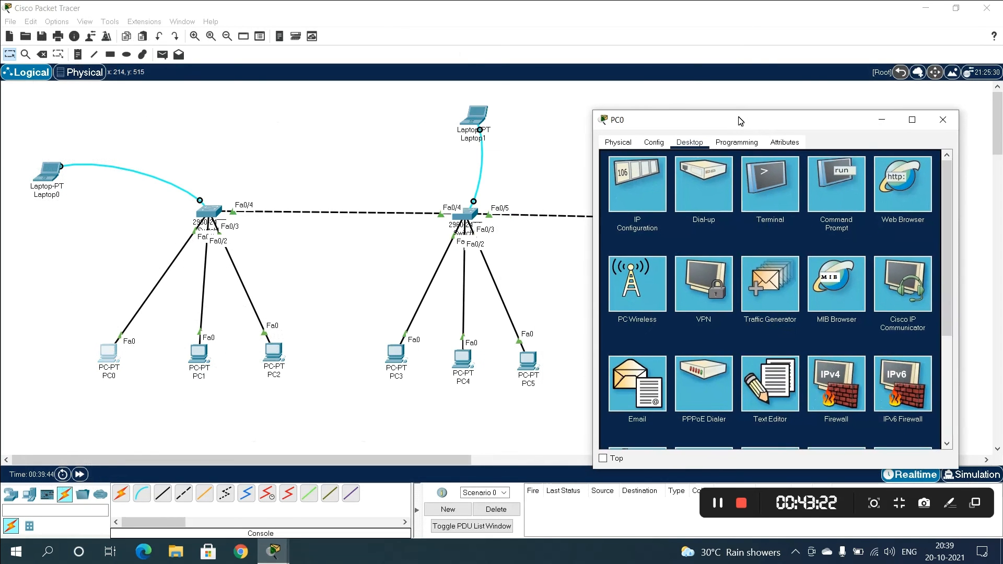
click(827, 177)
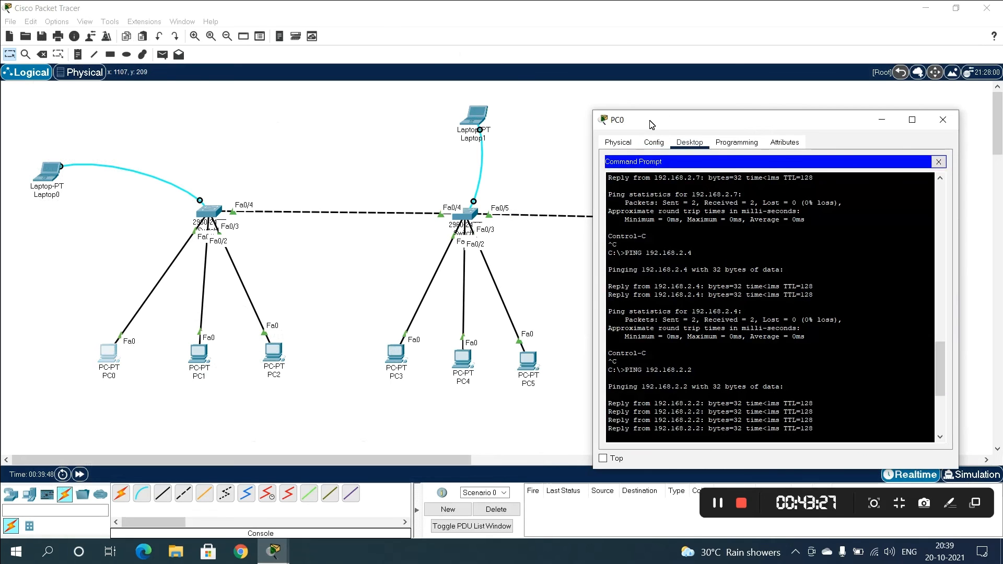
drag(650, 125, 611, 104)
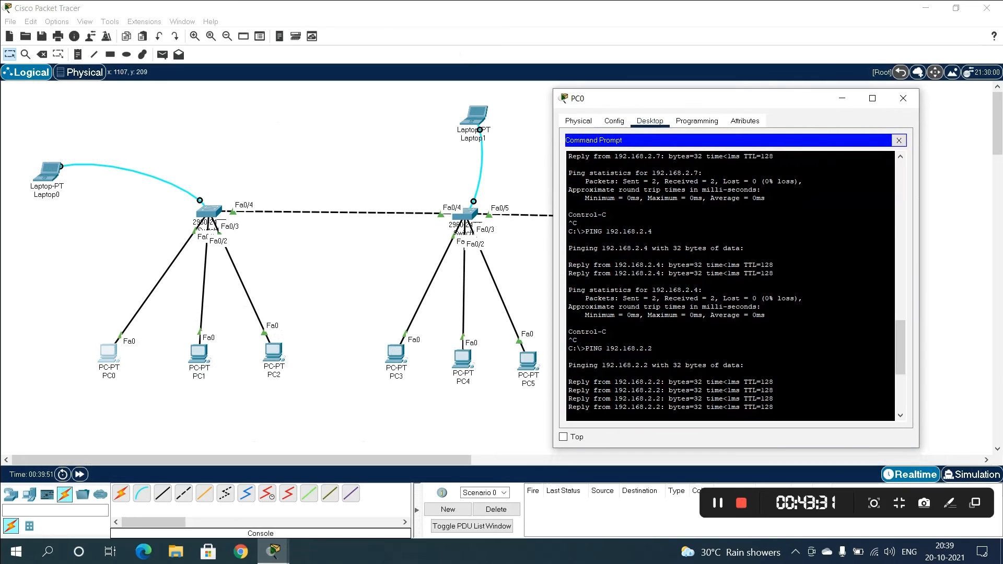
key(Return)
key(Return)
key(Return)
key(Return)
key(Up)
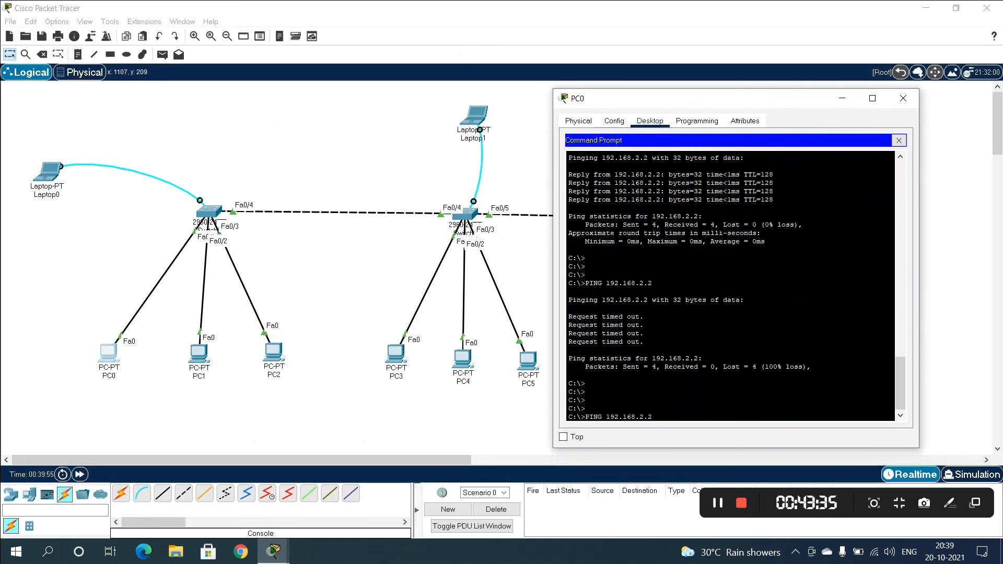
key(Return)
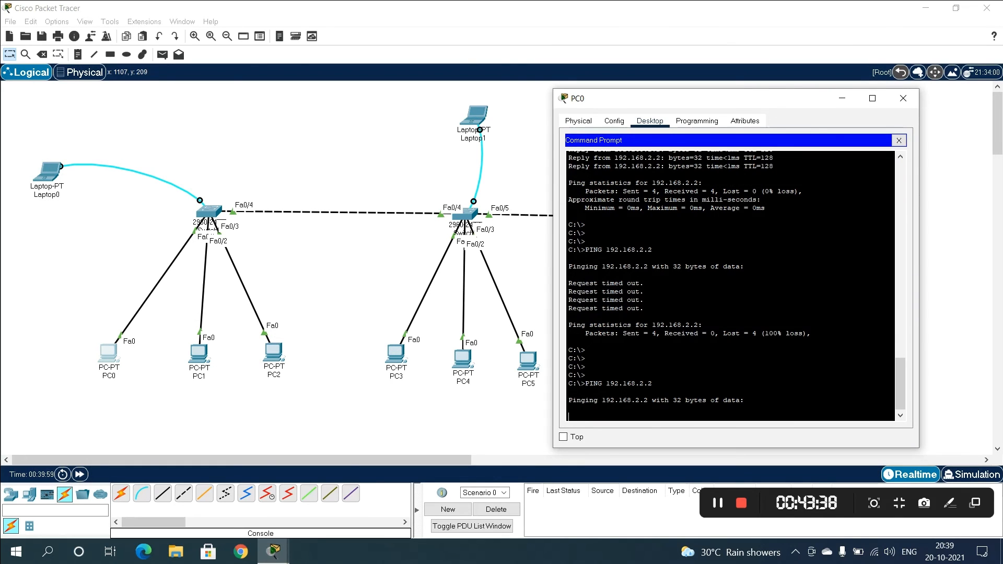
key(ctrl+c)
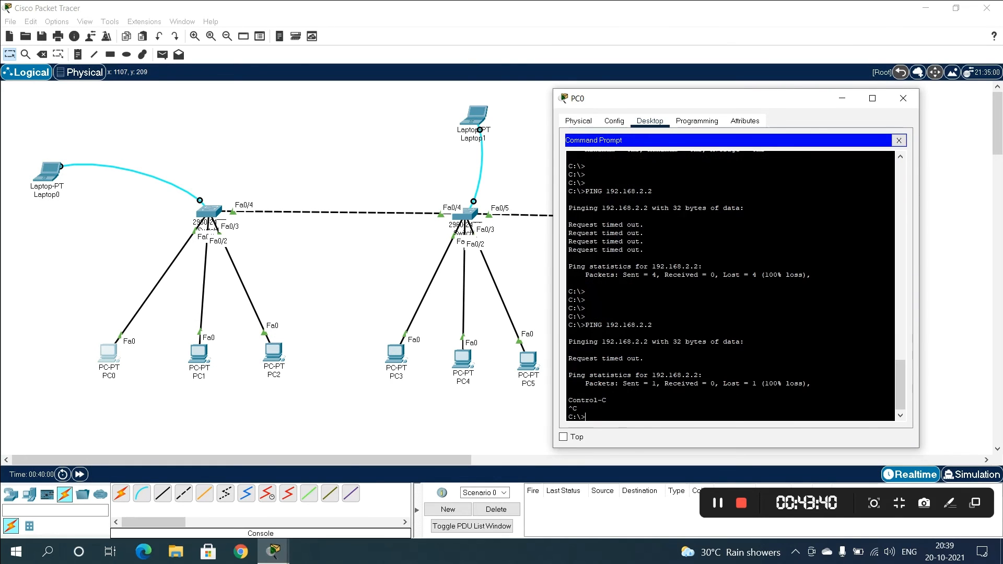
Step: Ping 192.168.2.4 from PC0 to test connectivity within its VLAN
key(Up)
text(4)
key(Return)
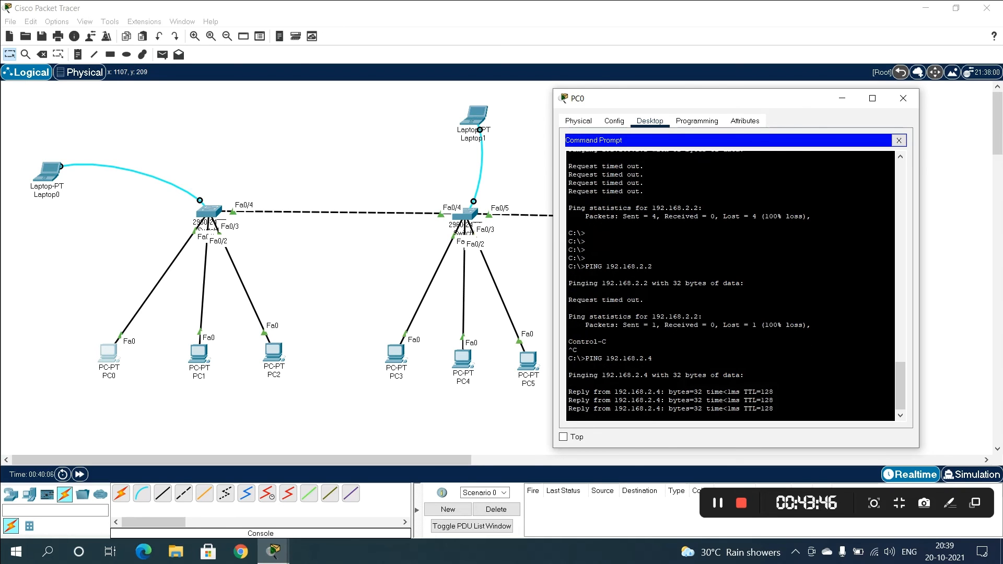
Step: Ping 192.168.2.5 from PC0 to test connectivity to another VLAN, interrupting the ping early
key(Up)
key(BackSpace)
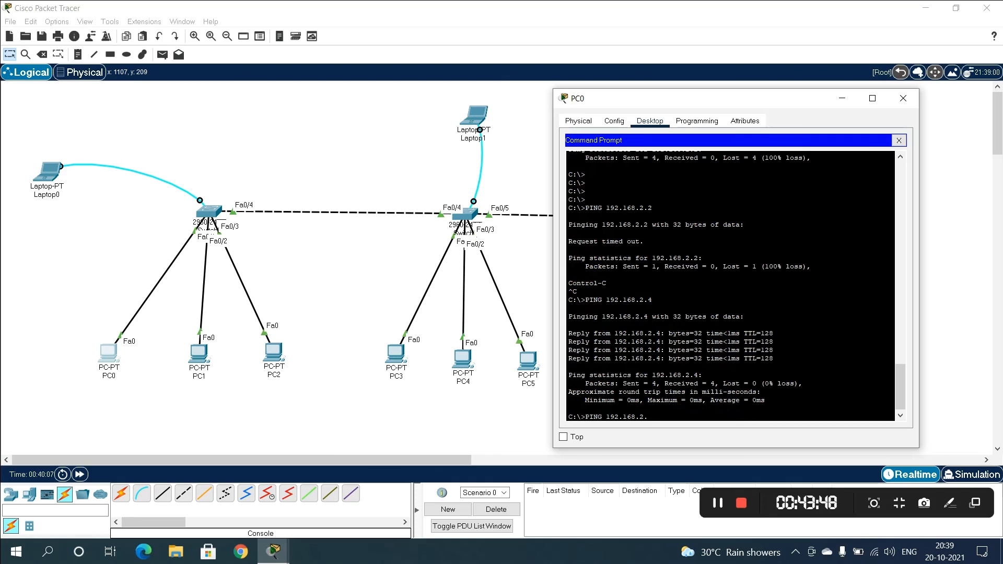
text(5)
key(Return)
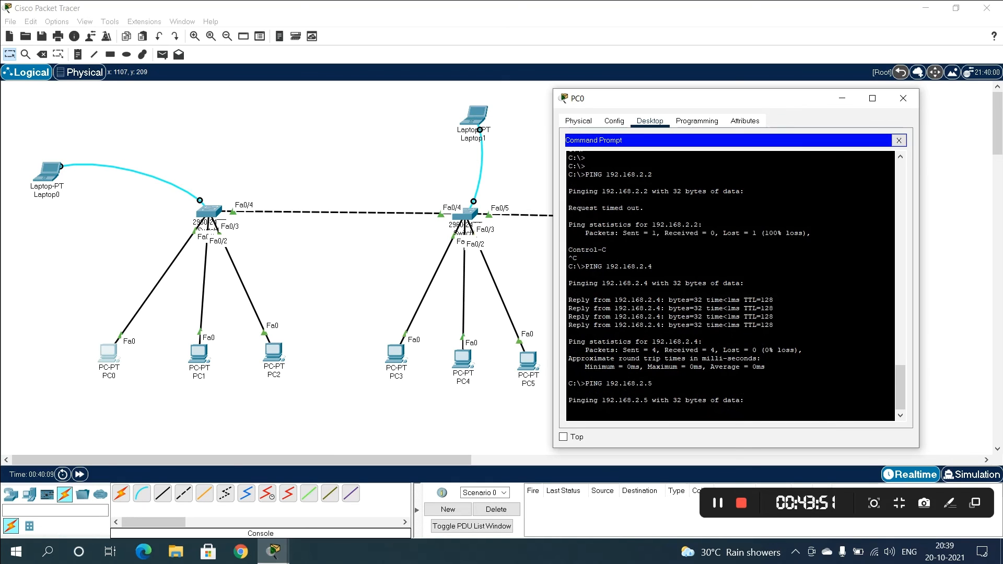
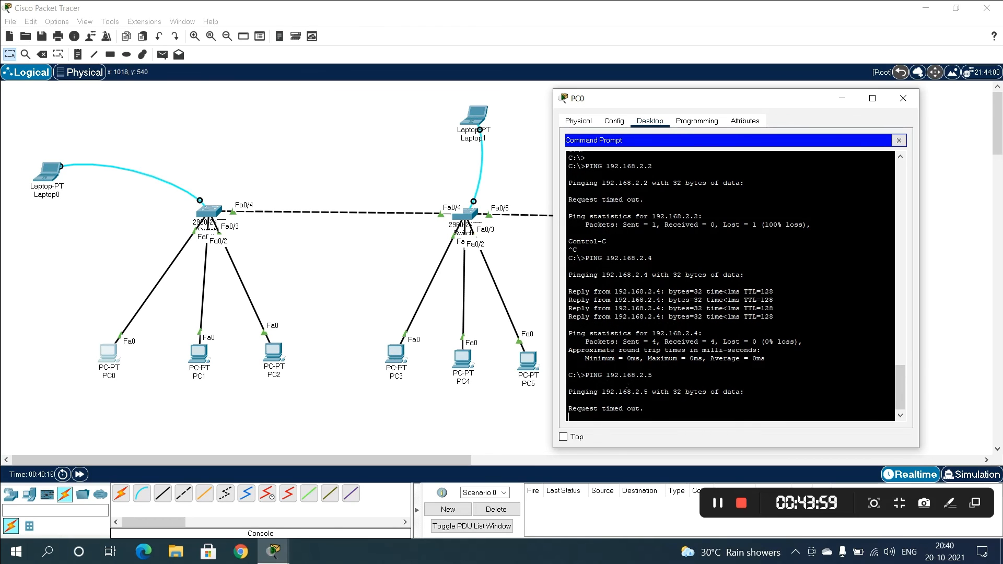
key(ctrl+c)
Step: Ping 192.168.2.7 from PC0 to test connectivity within its VLAN on the third switch
key(Up)
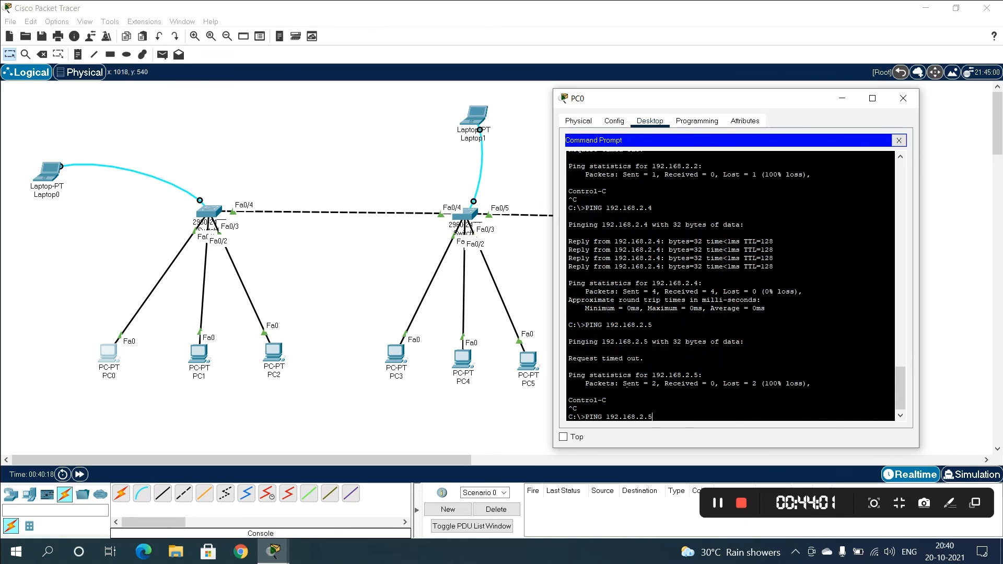
key(BackSpace)
text(7)
key(Return)
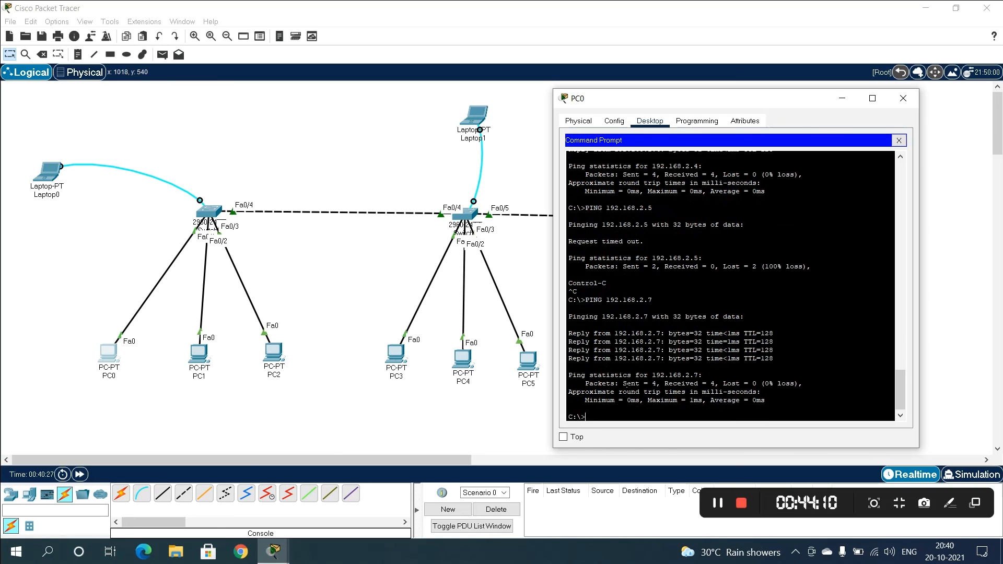
Step: Close PC0's window, open PC1's Command Prompt and ping 192.168.2.5
click(903, 98)
click(205, 360)
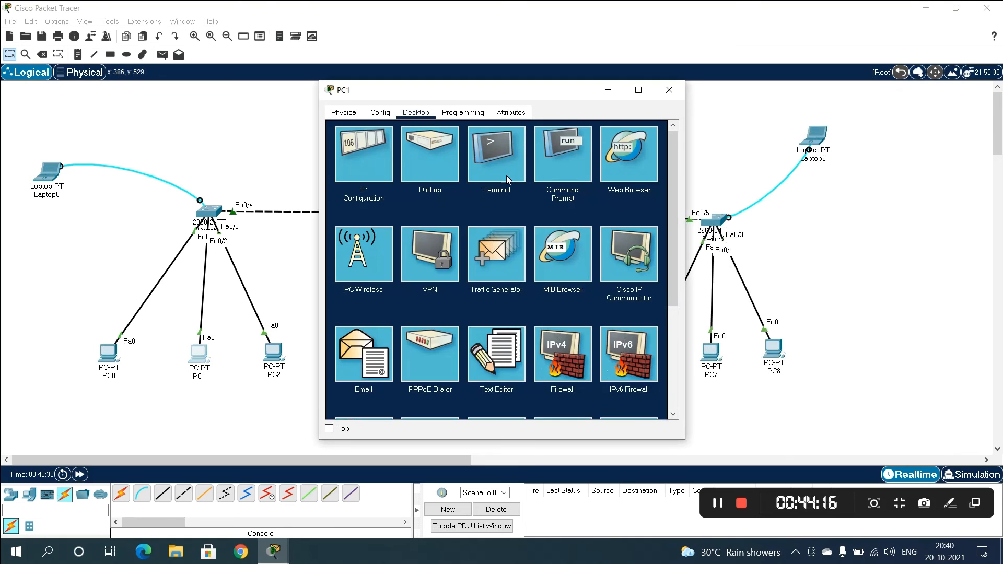
click(545, 179)
drag(568, 96, 813, 116)
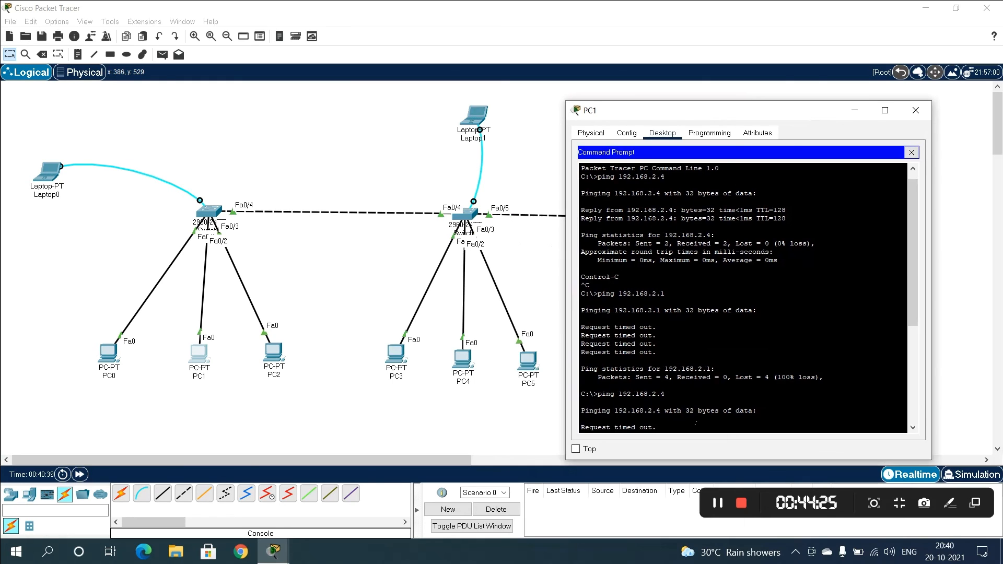
key(Up)
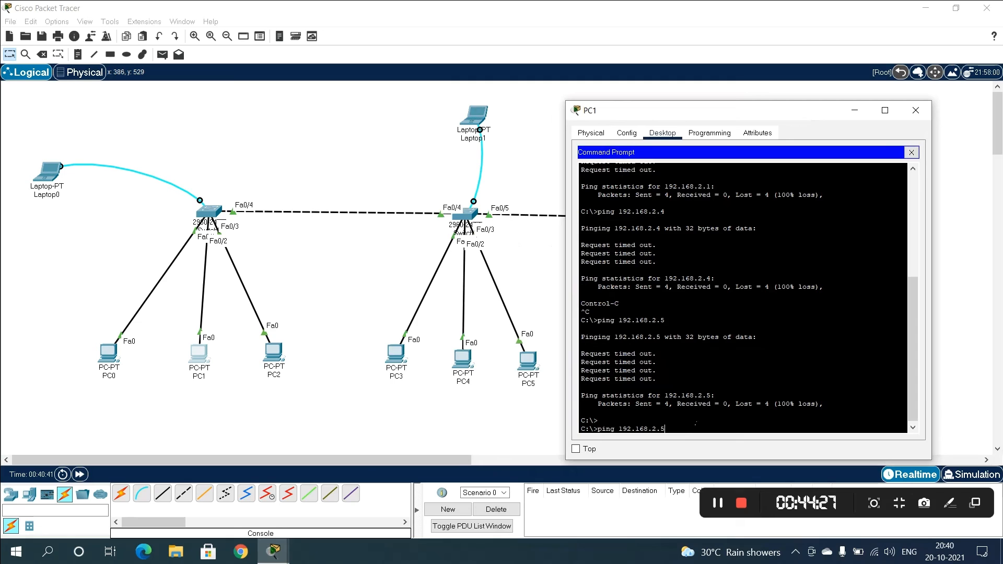
key(Return)
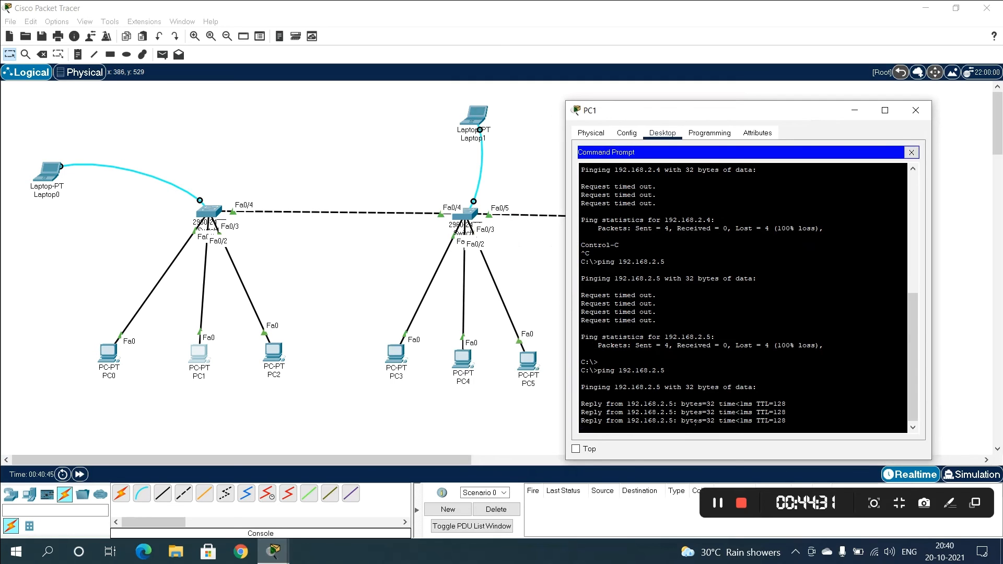
Step: Ping 192.168.2.8 from PC1 to test connectivity within its VLAN on the third switch
key(Return)
key(Up)
key(BackSpace)
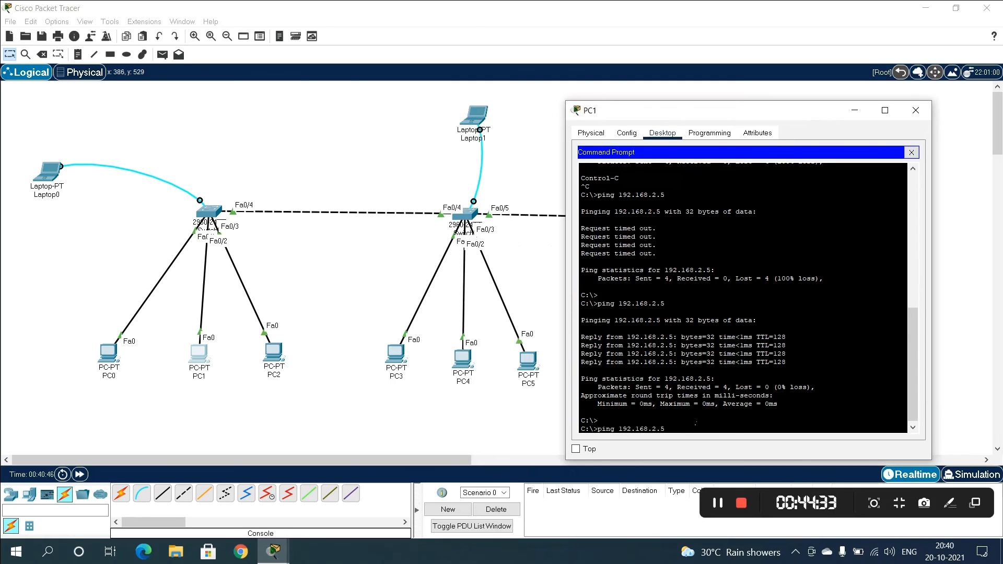
text(8)
key(Return)
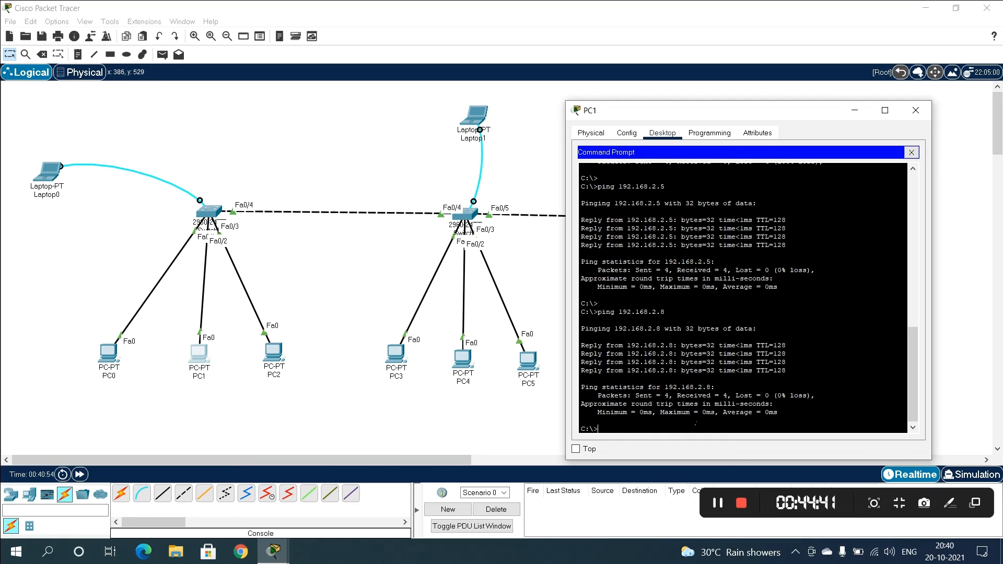
Step: Ping 192.168.2.9 from PC1 to test connectivity to another VLAN, interrupting the ping early
key(Up)
text(9)
key(Return)
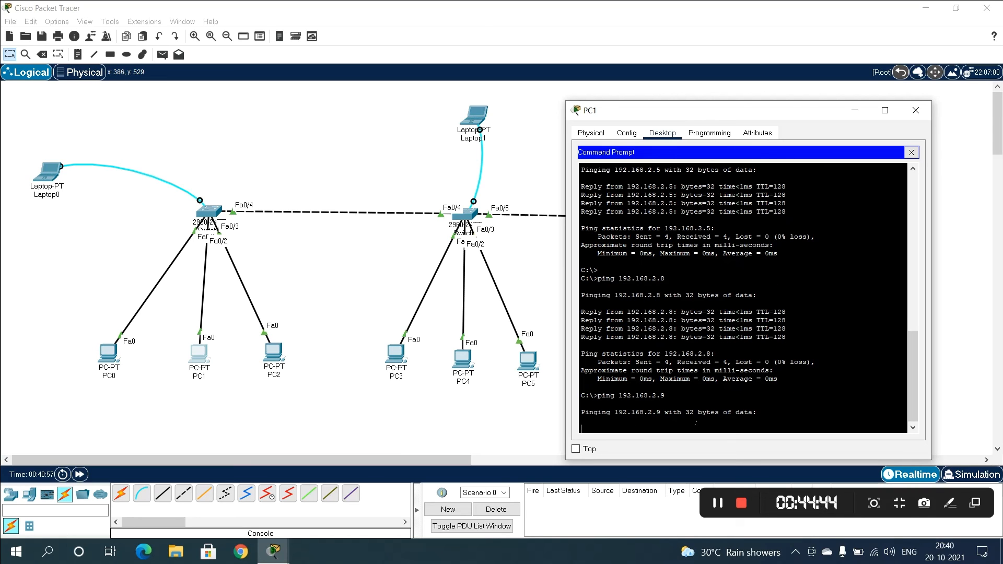
key(ctrl+c)
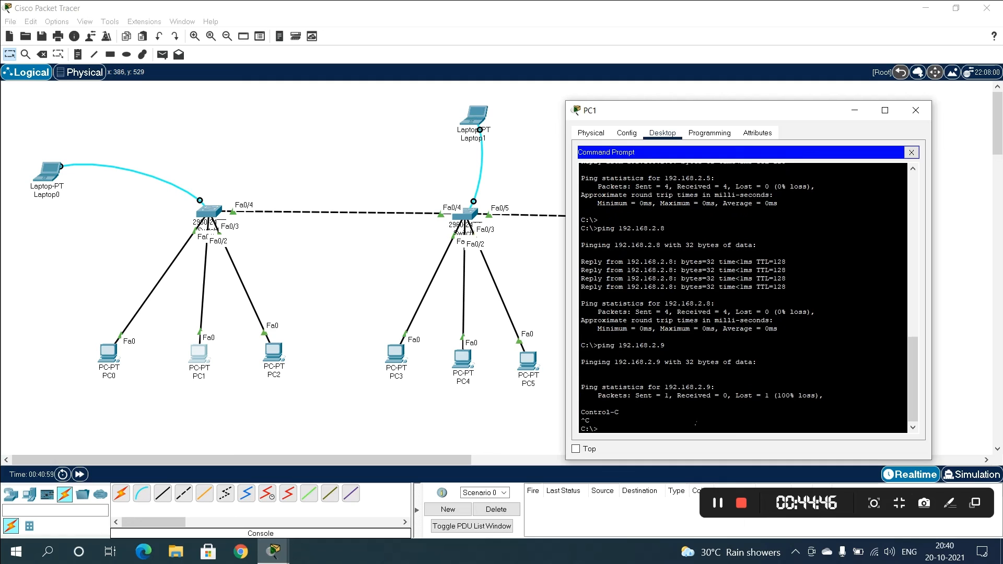
Step: Open PC2's Command Prompt and ping 192.168.2.6, interrupting the ping after a few packets
click(279, 363)
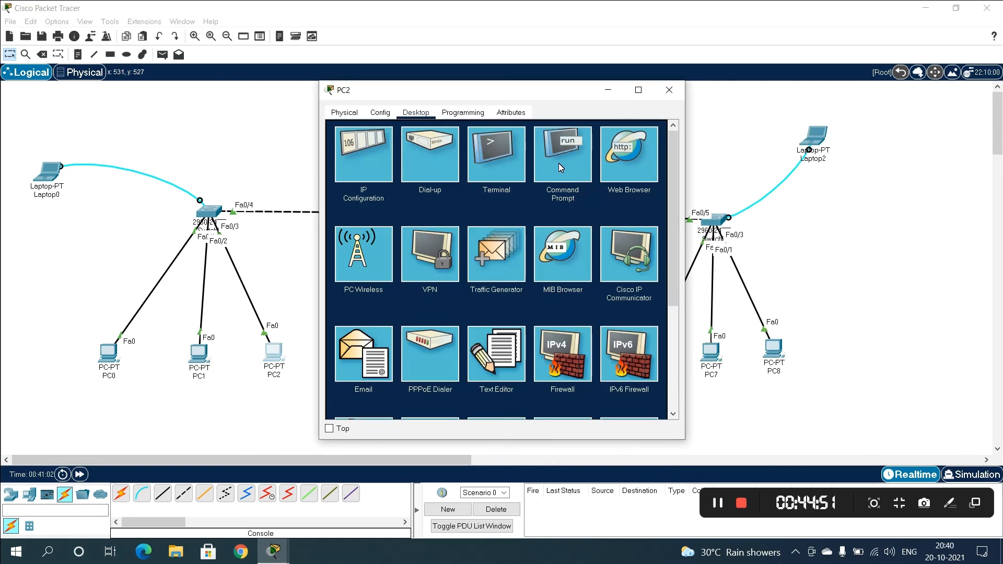
click(558, 163)
drag(551, 93, 552, 114)
text(ping 192.168.2.)
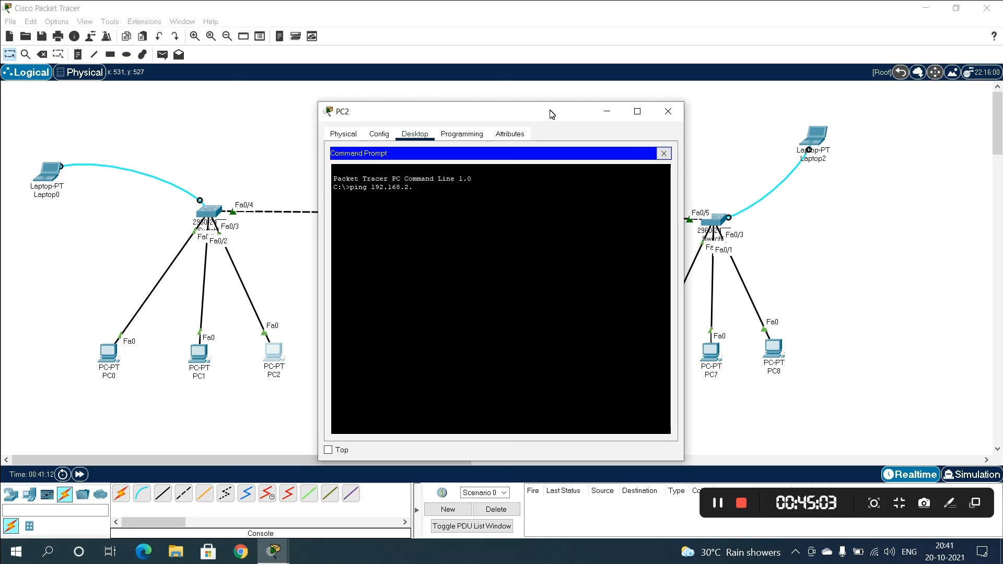
text(6)
key(Return)
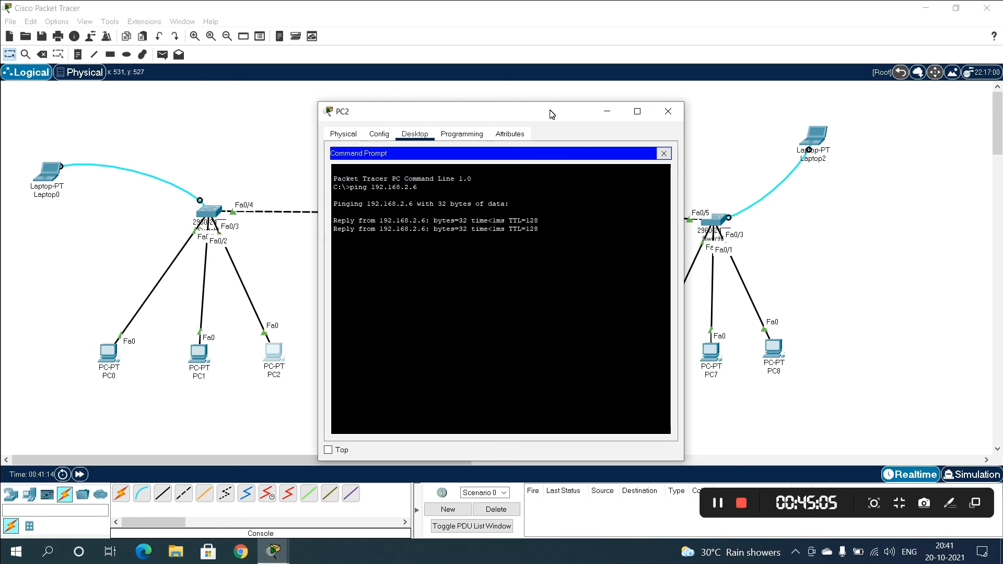
key(ctrl+c)
Step: Ping 192.168.2.9 from PC2, interrupt the ping early and close PC2's window
key(Up)
text(9)
key(Return)
key(ctrl+c)
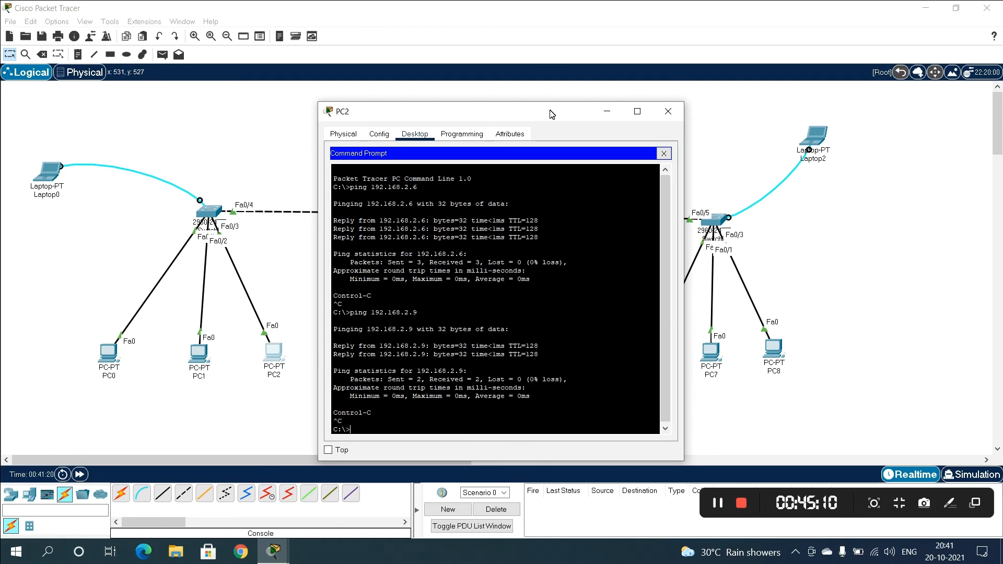
click(668, 112)
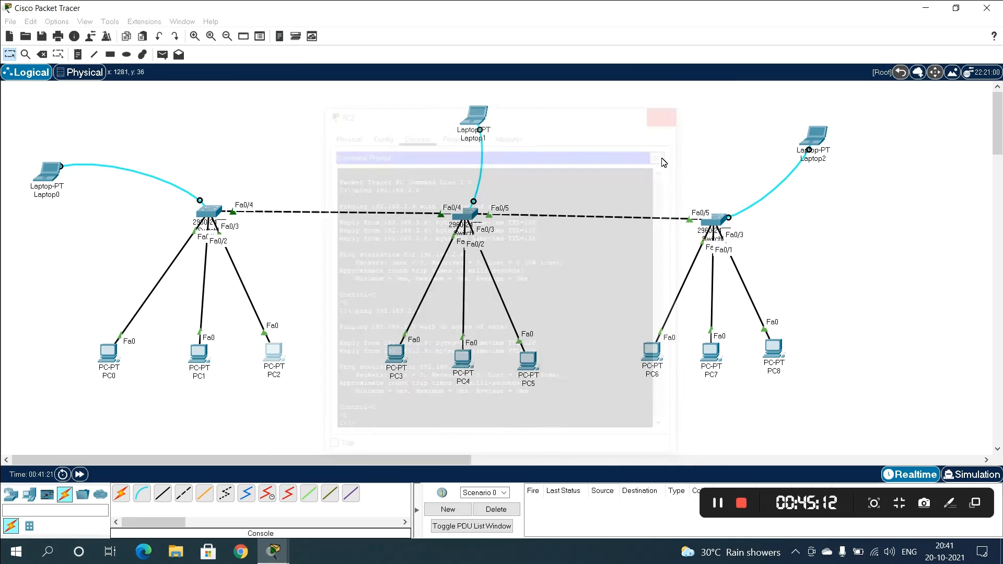